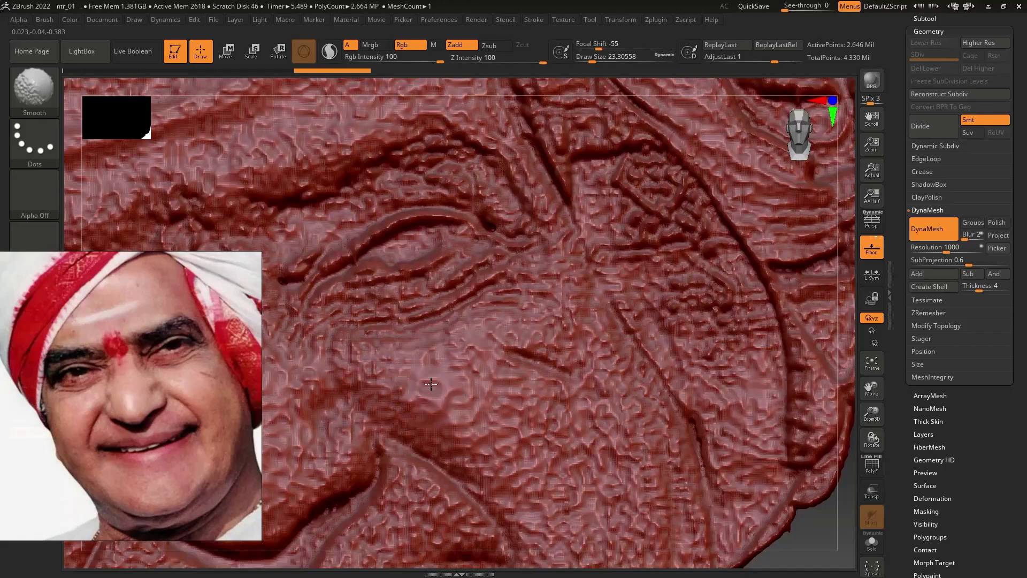
Step: Smooth the rough patch beside the eye and the cheek below it, enlarging the brush and adjusting Z Intensity
shift+drag(386, 369, 505, 364)
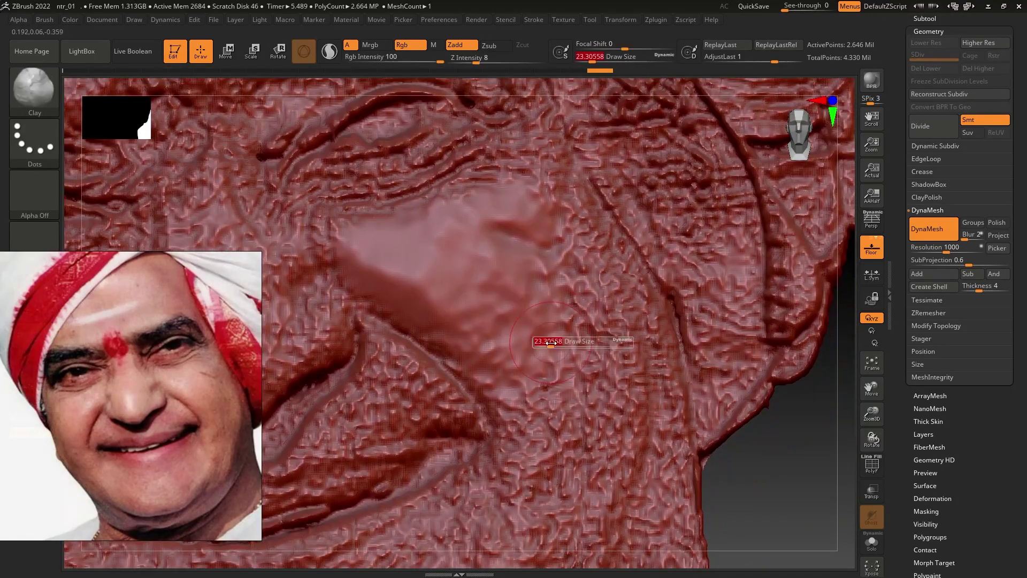
drag(552, 343, 556, 342)
click(474, 59)
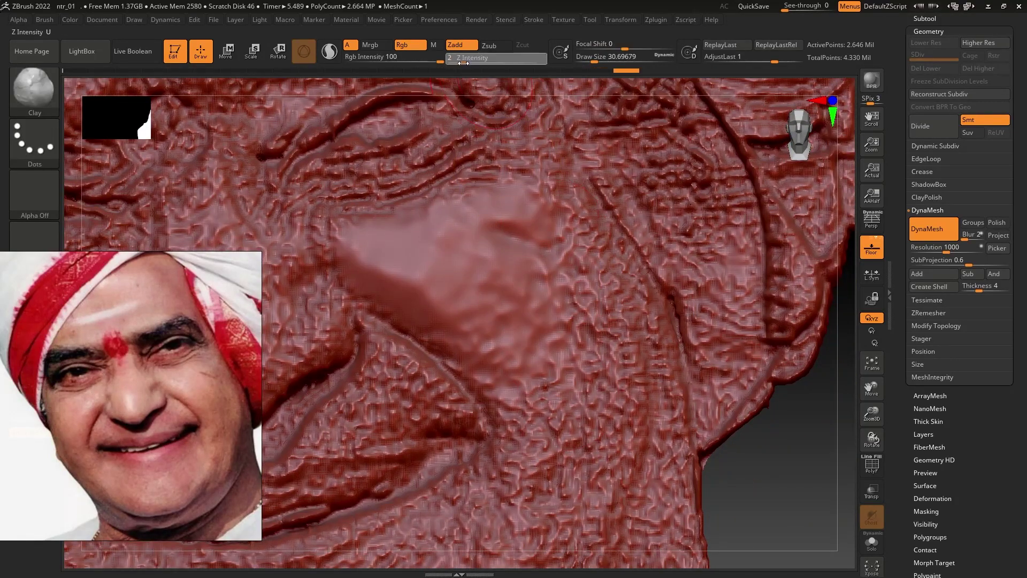
shift+drag(545, 220, 535, 279)
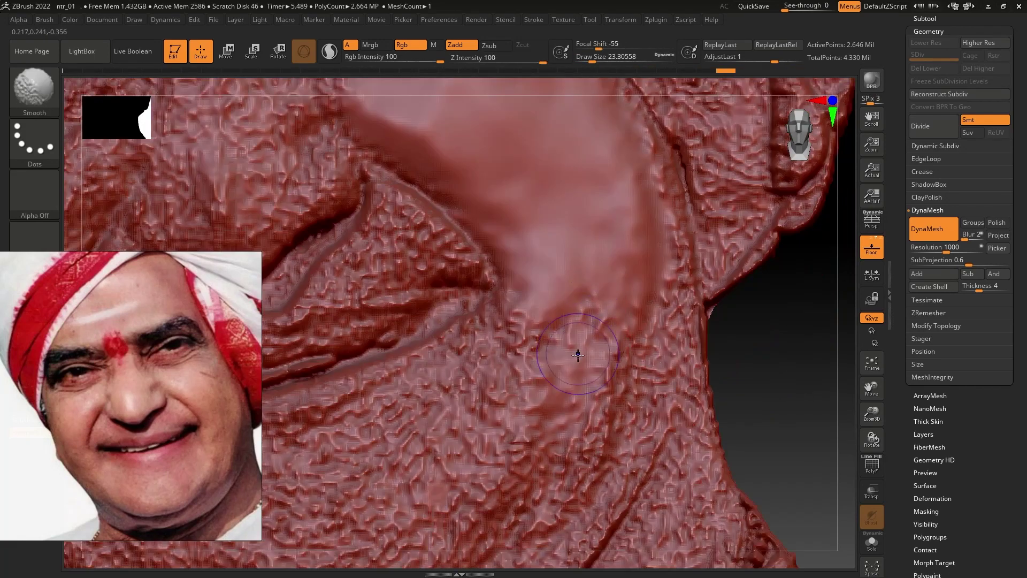
Step: Smooth the remaining rough patches across the face and the chin
shift+drag(589, 450, 589, 321)
shift+drag(513, 406, 544, 263)
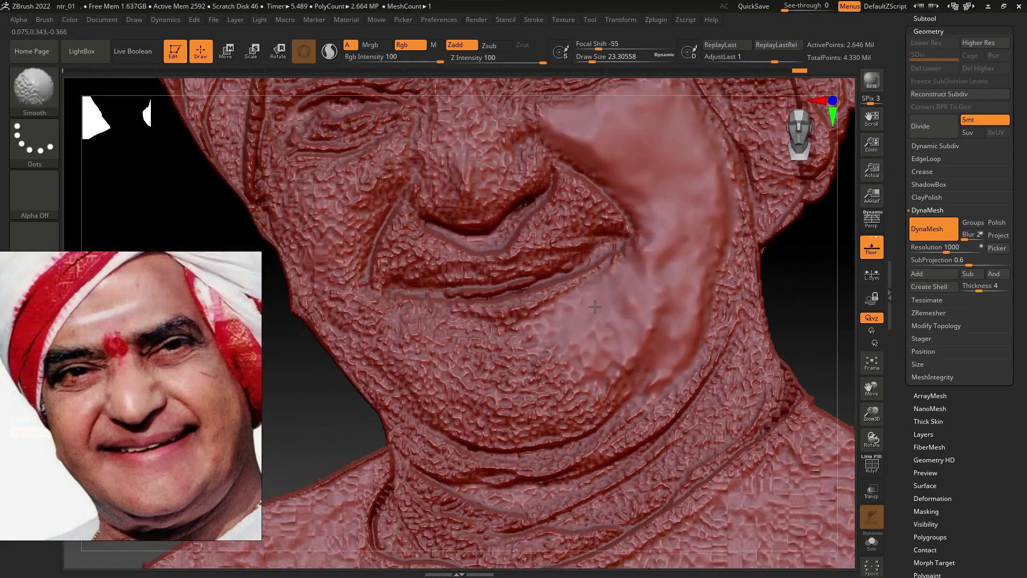
shift+drag(498, 342, 446, 372)
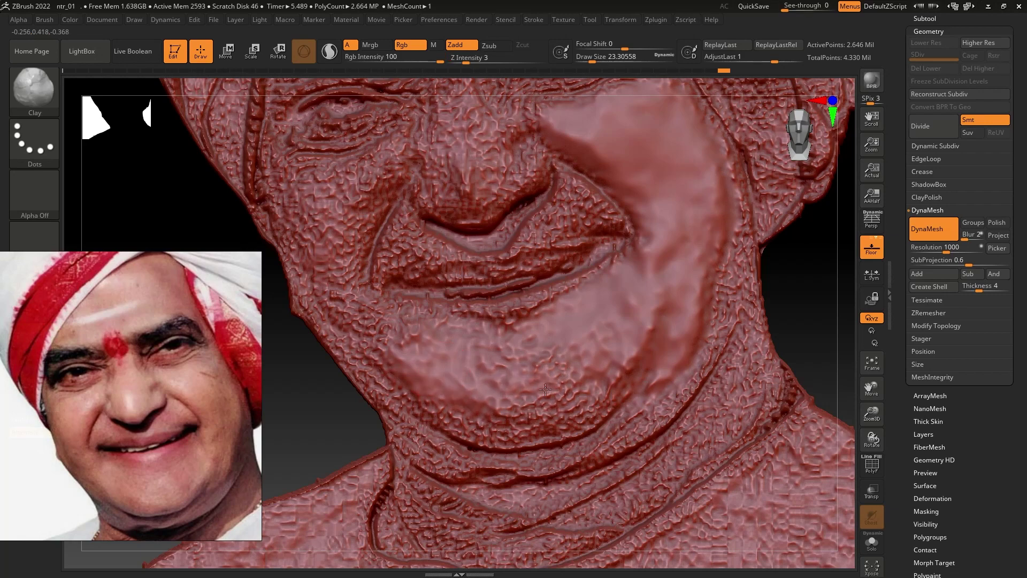
shift+drag(553, 386, 465, 339)
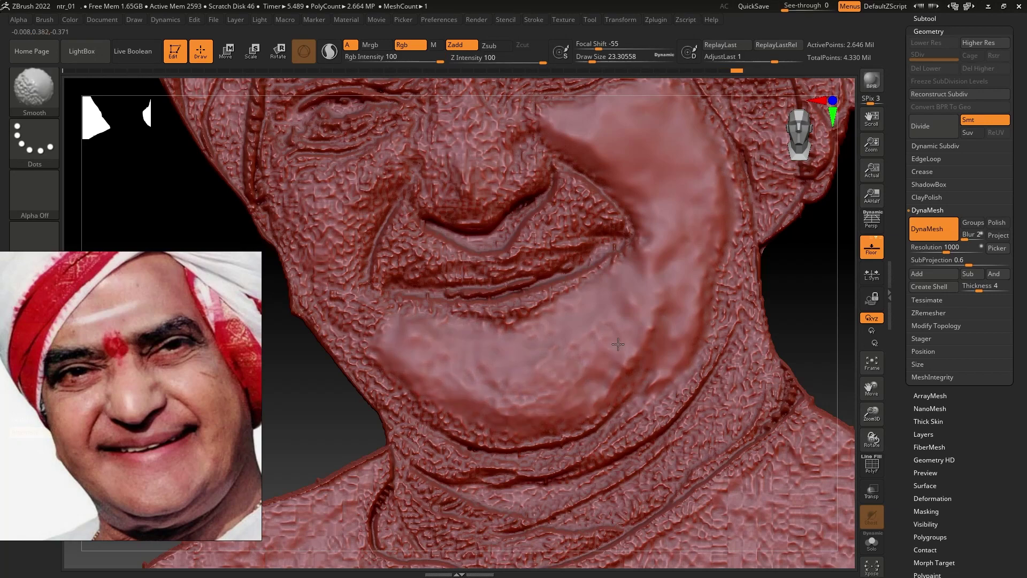
alt+drag(345, 358, 394, 292)
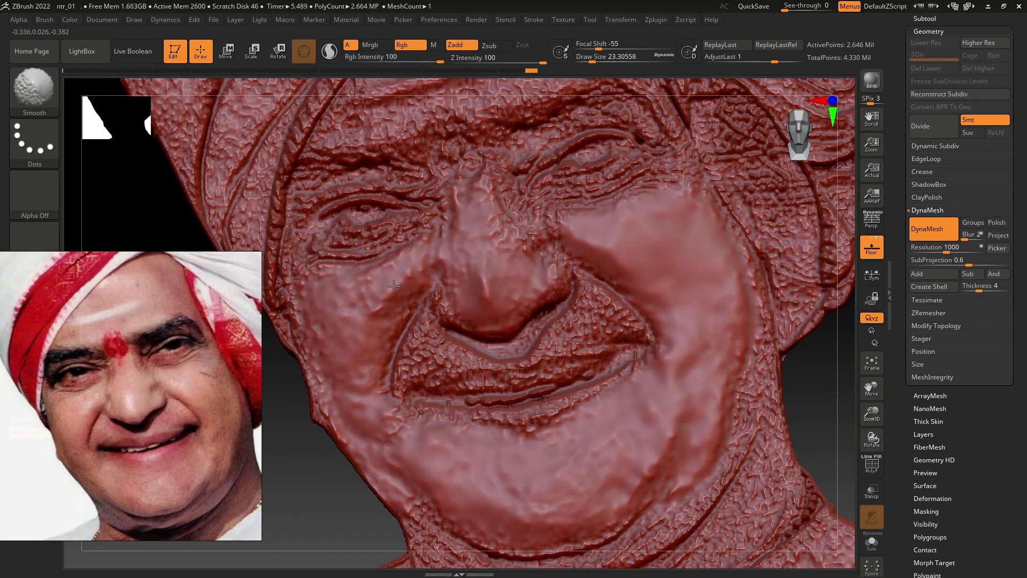
alt+drag(502, 202, 462, 274)
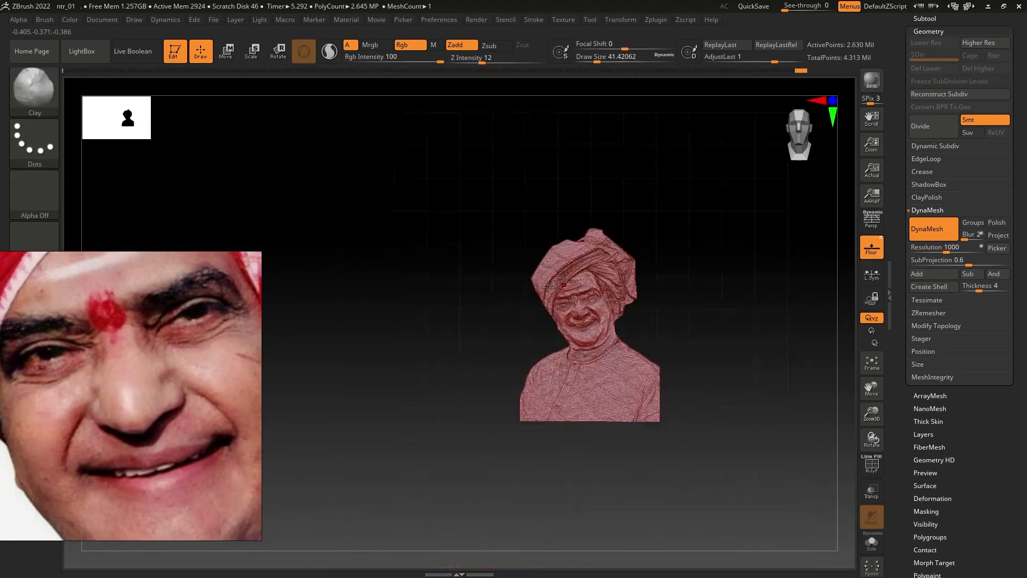
Step: Load the turbaned man's photo as the Front-Back Map1 reference image
click(134, 19)
scroll(193, 214, down, 10)
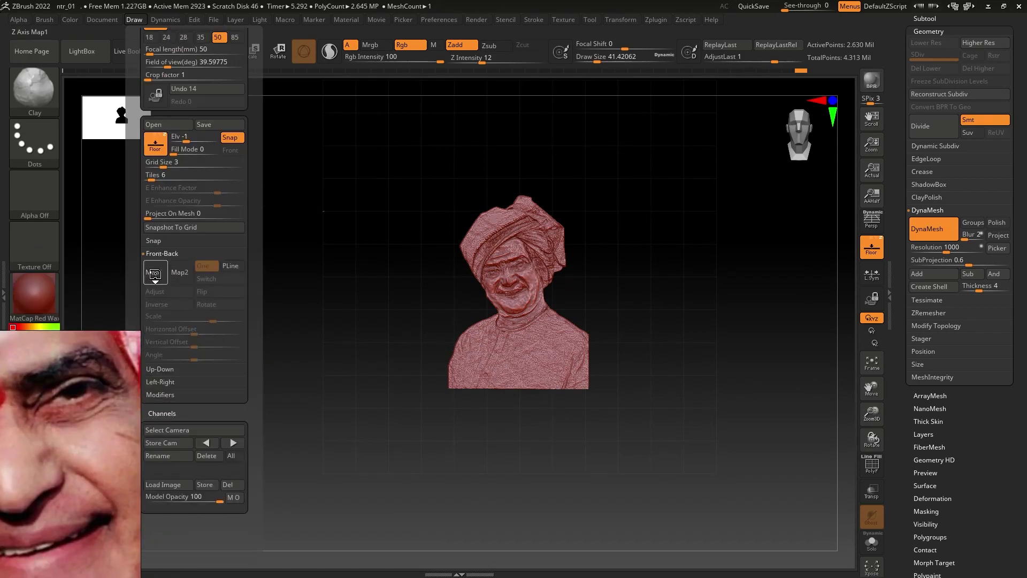
click(178, 284)
click(172, 458)
click(936, 520)
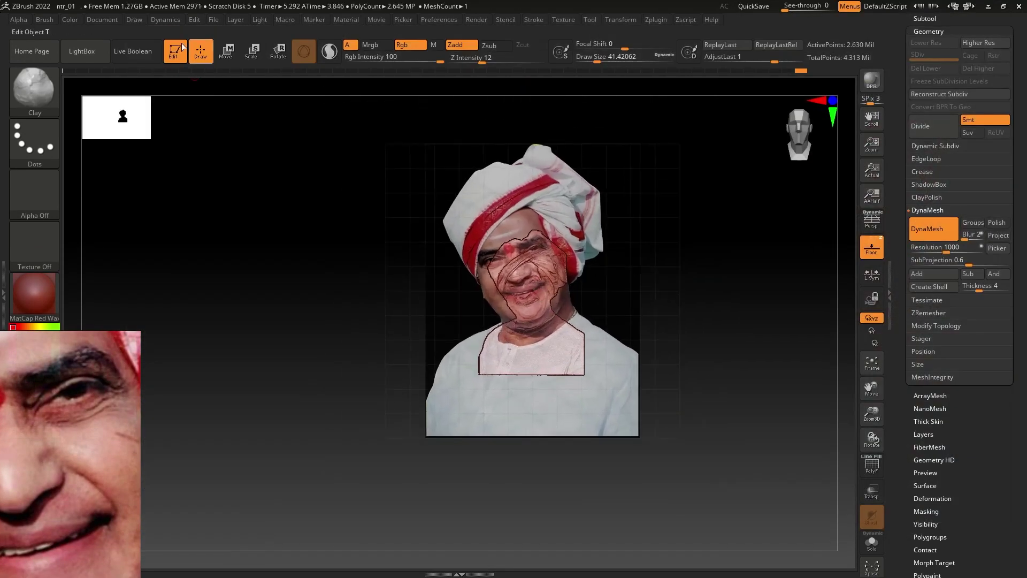
Step: Scale the bust with the Transpose gizmo to match the reference photo
key(r)
scroll(507, 250, up, 5)
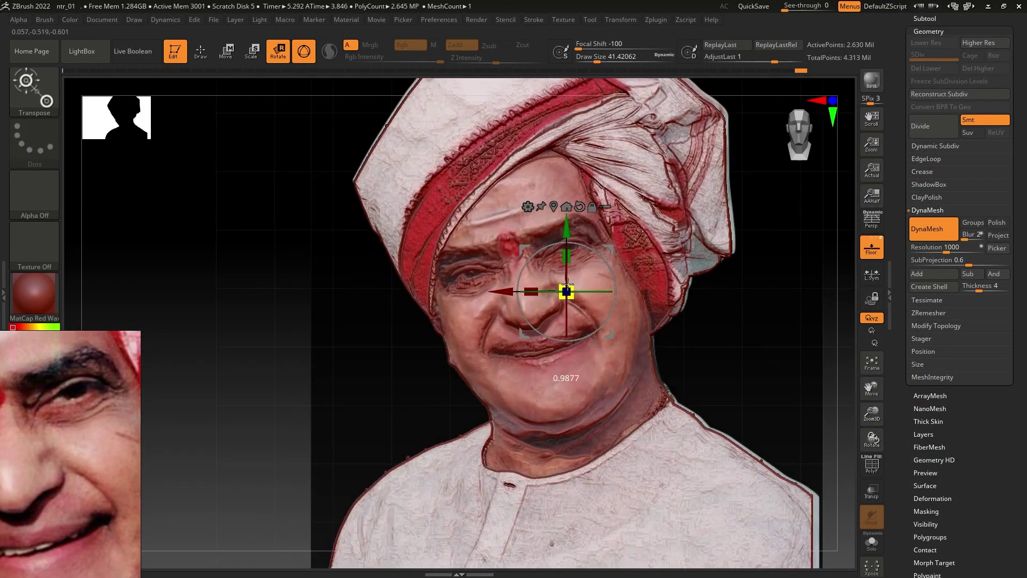
drag(566, 287, 570, 279)
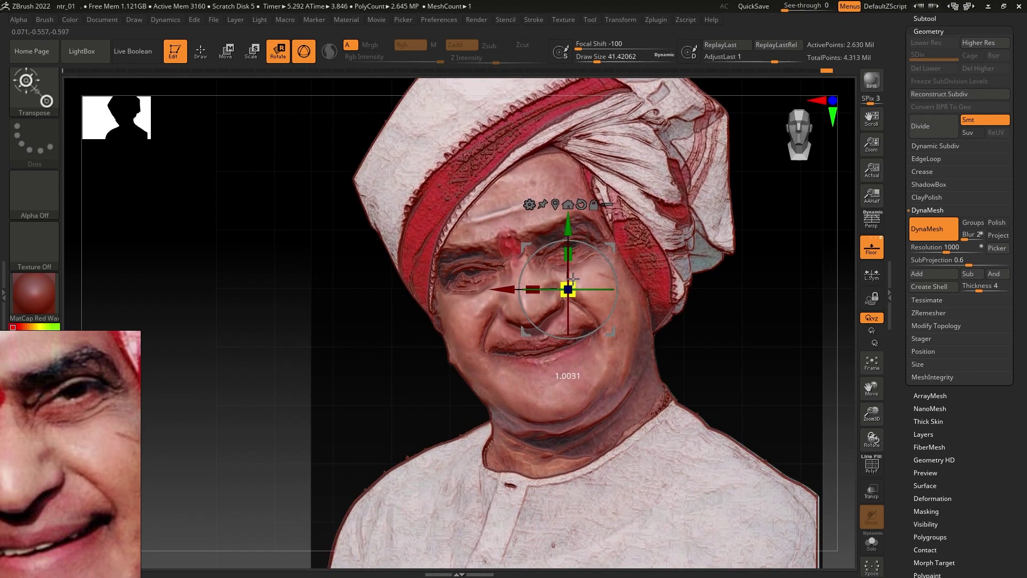
key(q)
scroll(466, 227, down, 5)
scroll(467, 227, up, 5)
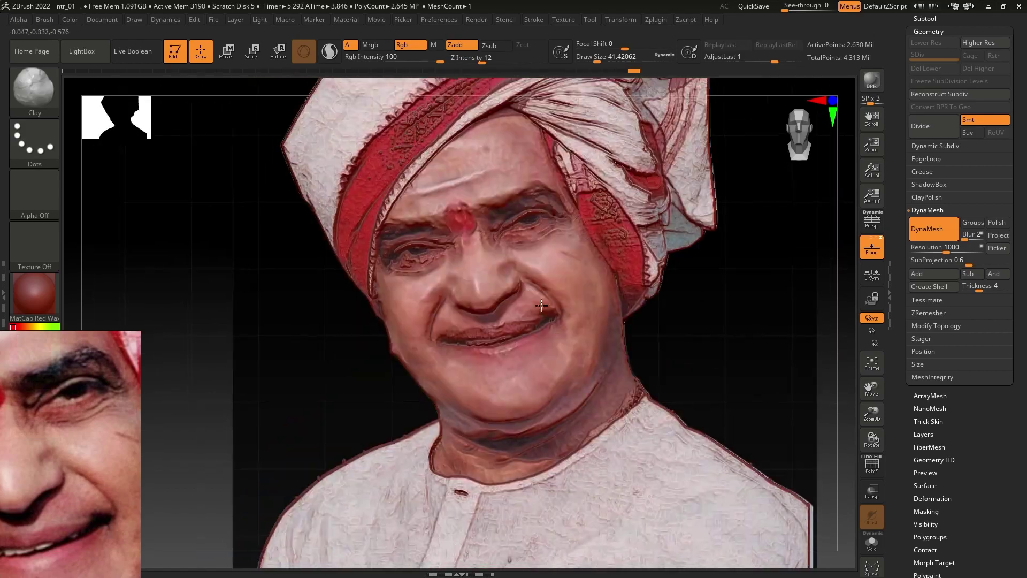
scroll(466, 227, down, 3)
drag(278, 214, 269, 94)
Step: Adjust the reference photo's Elv and move the bust into line with it
click(134, 19)
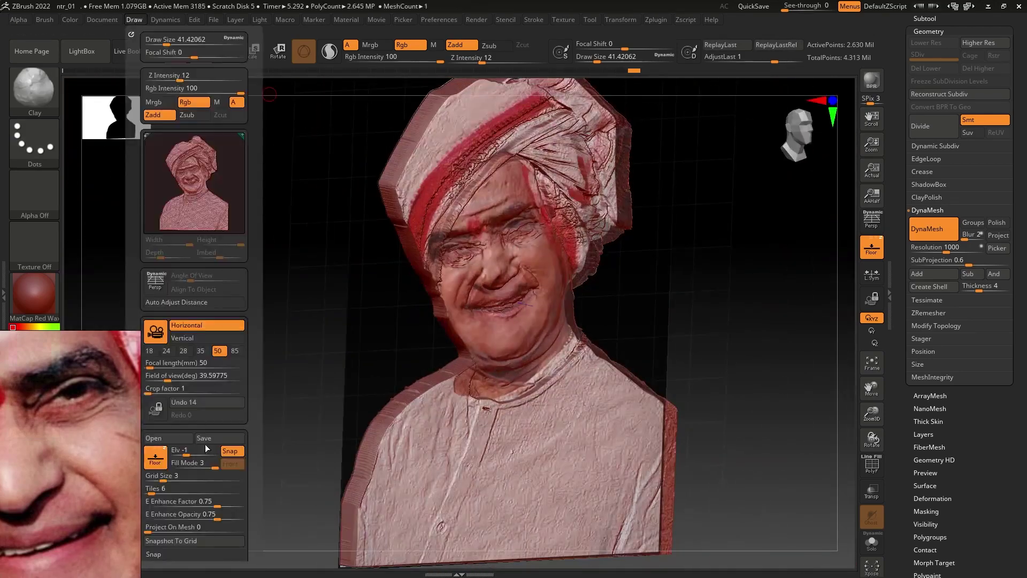
drag(182, 450, 173, 451)
drag(374, 375, 558, 314)
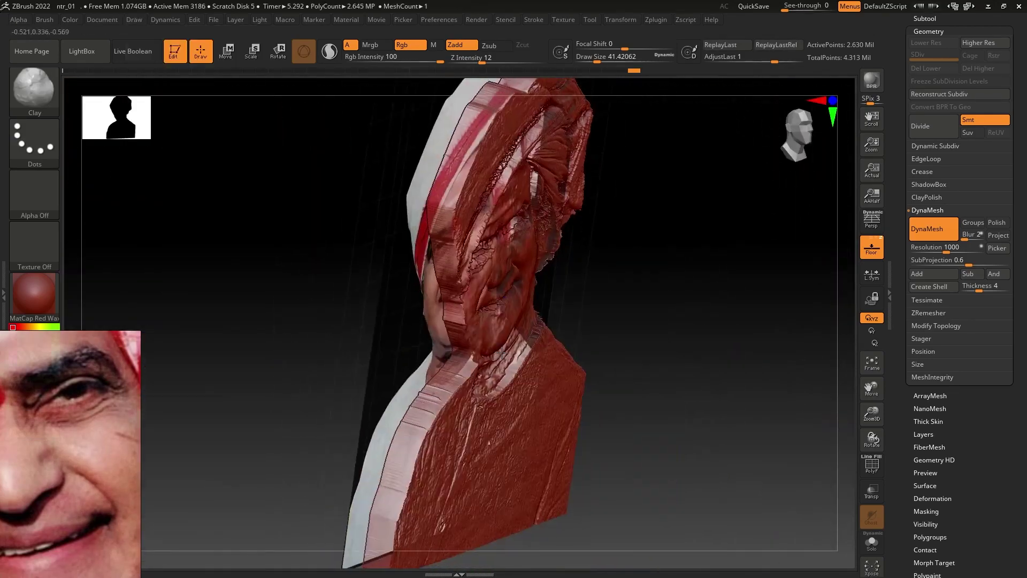
key(w)
mouse_move(623, 300)
shift+mouse_down()
mouse_move(637, 331)
mouse_move(665, 327)
mouse_move(599, 310)
shift+mouse_up()
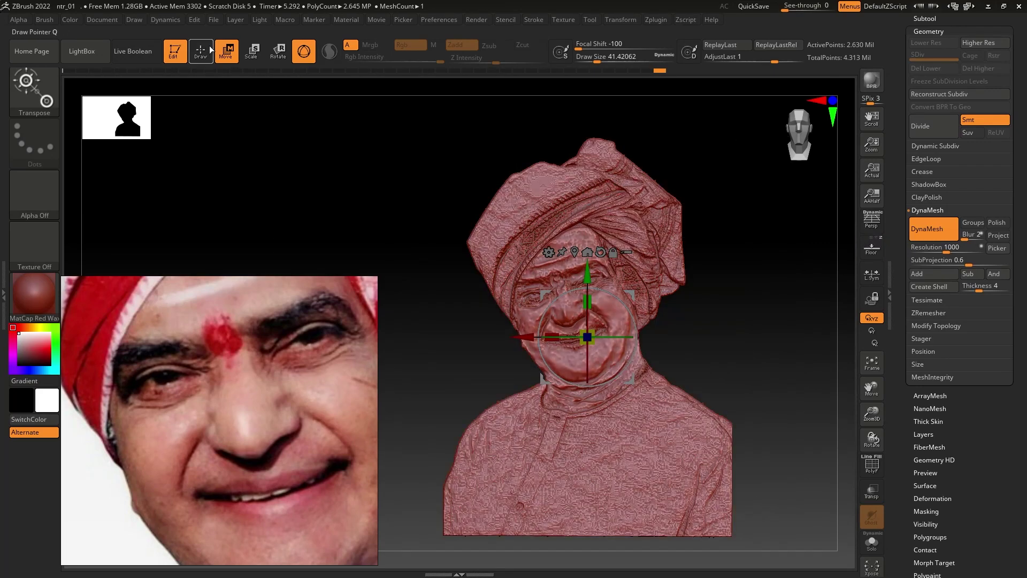
Step: Return to sculpt mode and switch to a resized Move brush for the chin
key(q)
scroll(735, 333, up, 5)
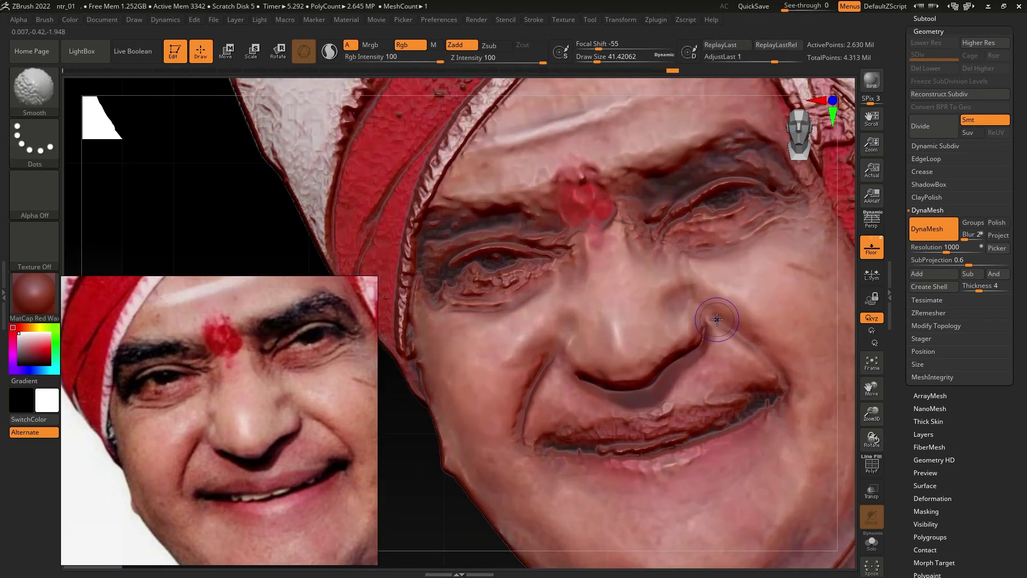
scroll(520, 424, down, 3)
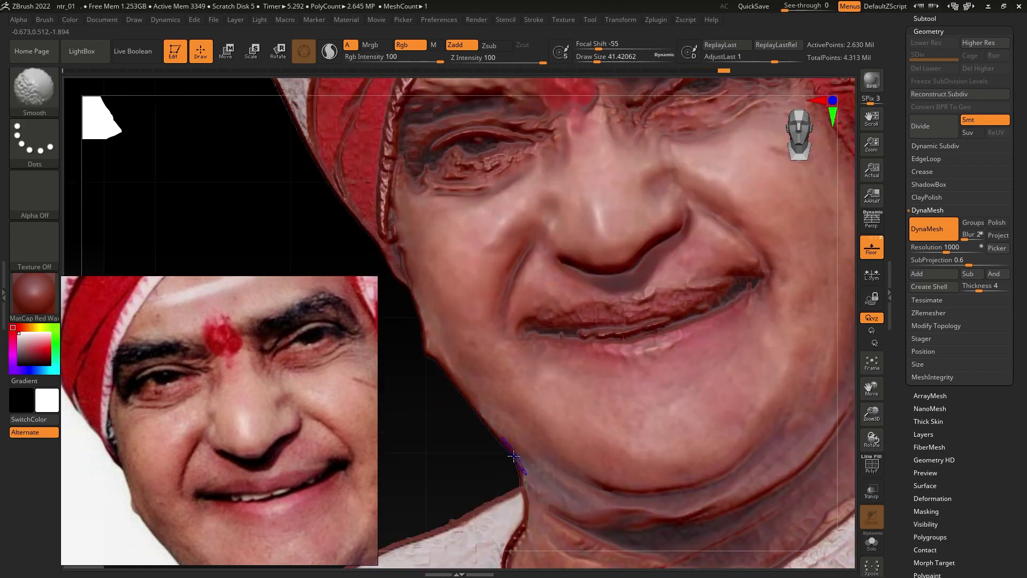
scroll(623, 402, up, 3)
key(b)
key(m)
key(v)
key(s)
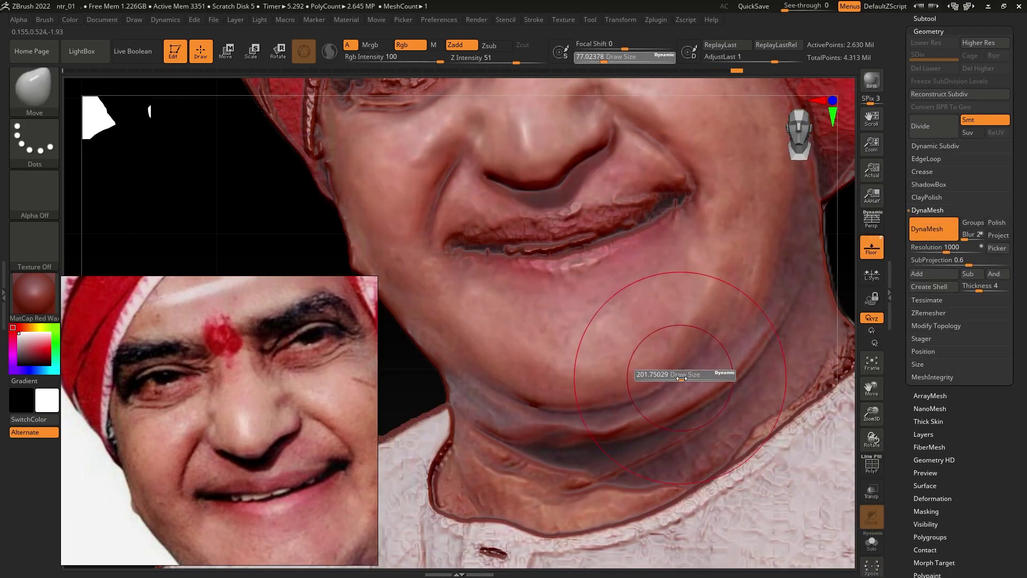
scroll(504, 387, down, 3)
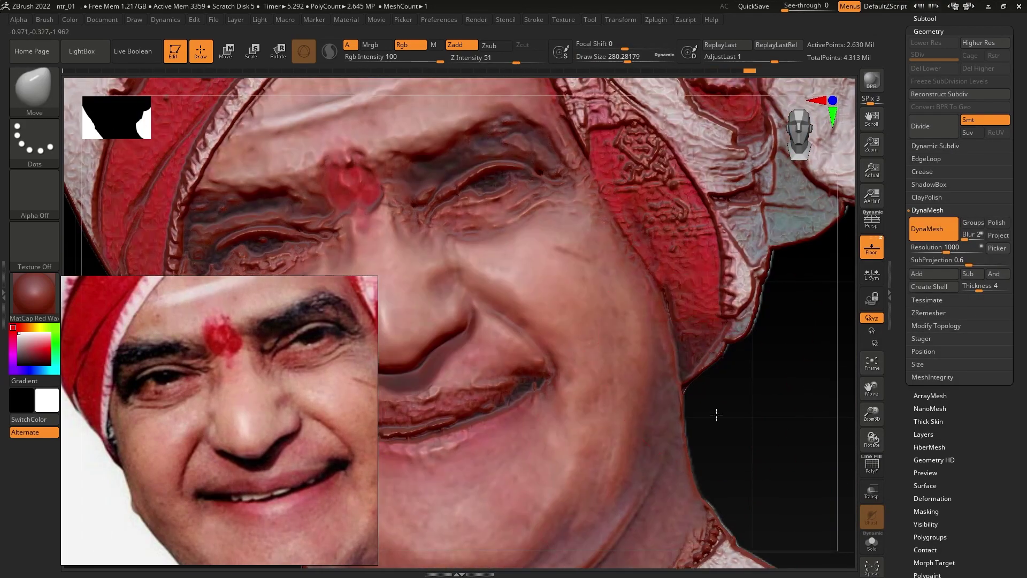
scroll(666, 395, up, 4)
Step: Switch to MoveInfiniteDepth for the turban's outer edge, then return to Shift-smoothing
key(b)
key(m)
key(i)
scroll(666, 395, down, 3)
scroll(589, 427, up, 1)
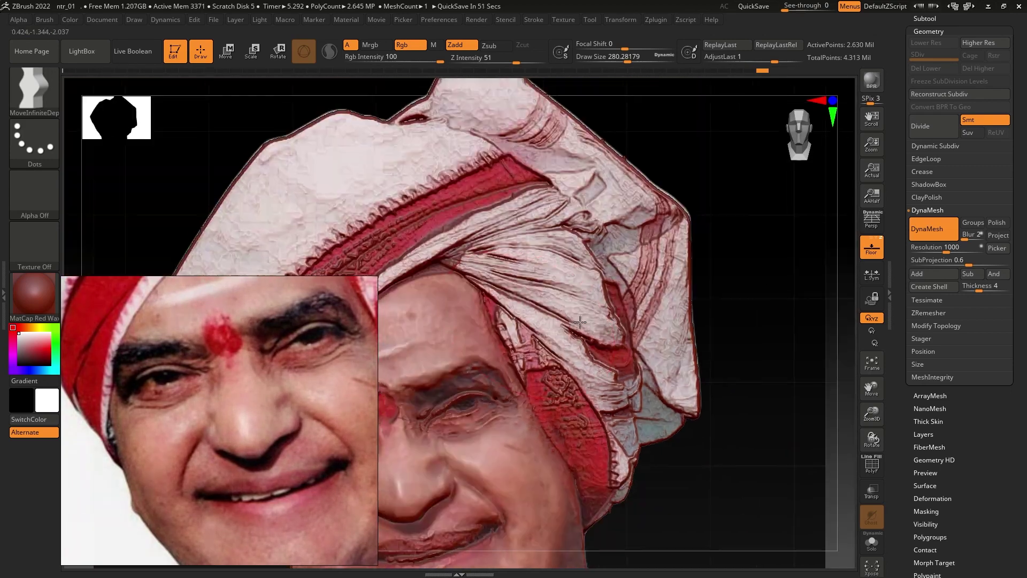
scroll(561, 444, up, 1)
scroll(548, 455, up, 2)
key(shift)
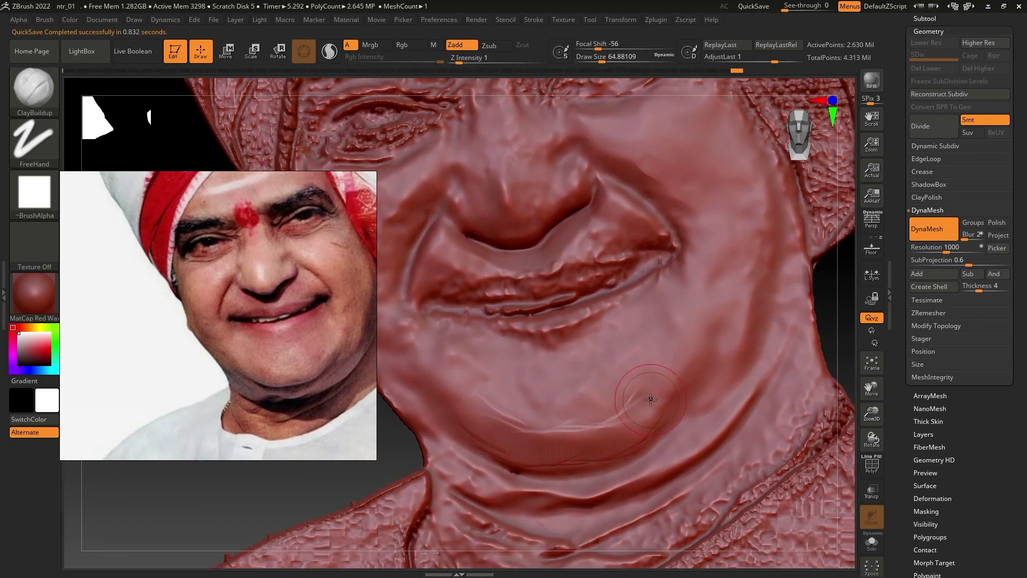
Step: Smooth the chin below the mouth and the skin between the brows
shift+drag(469, 420, 513, 429)
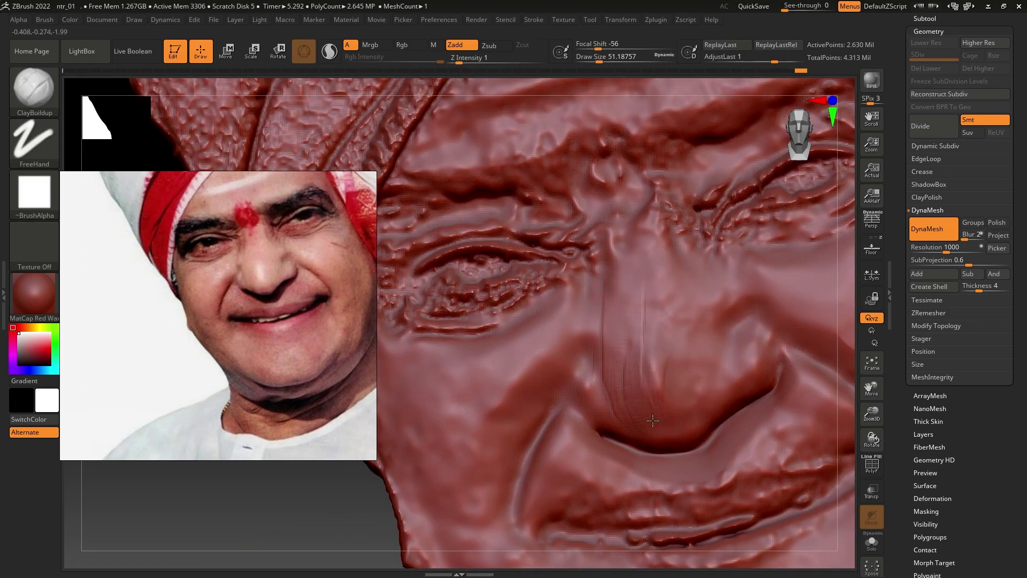
right_drag(669, 381, 603, 339)
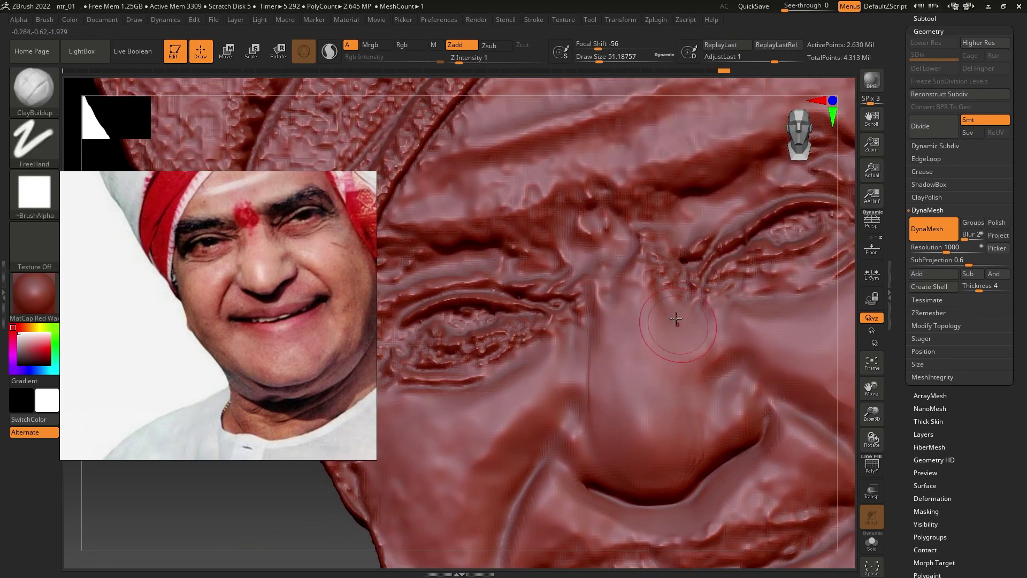
shift+drag(628, 317, 608, 364)
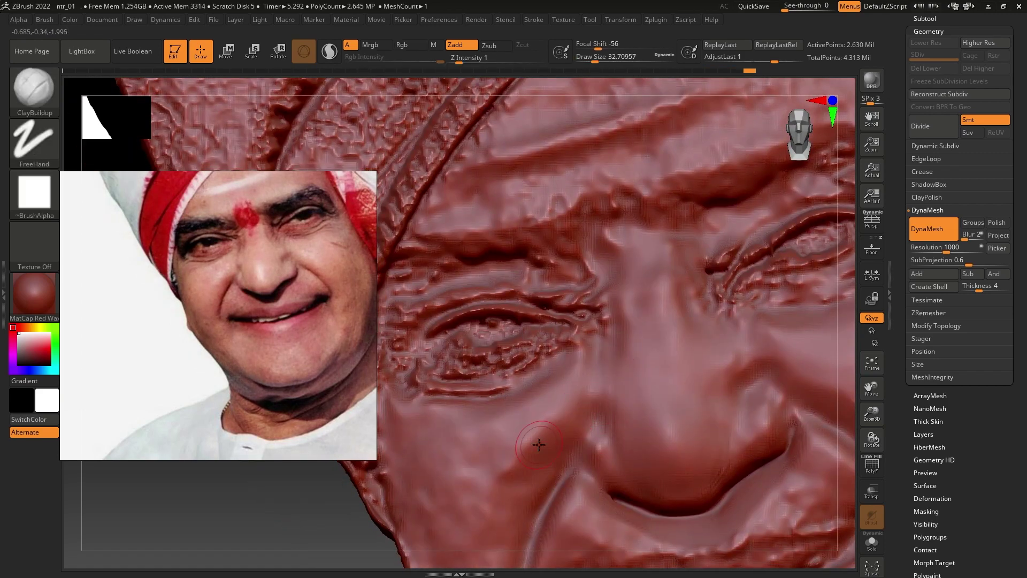
Step: Switch to the TrimDynamic brush to flatten the surface
key(b)
key(t)
key(d)
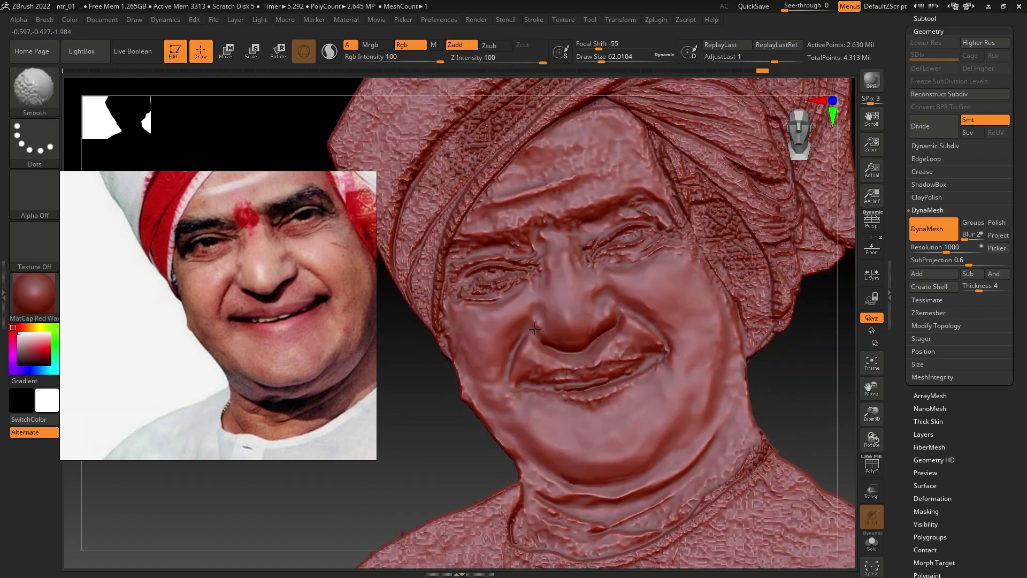
key(shift)
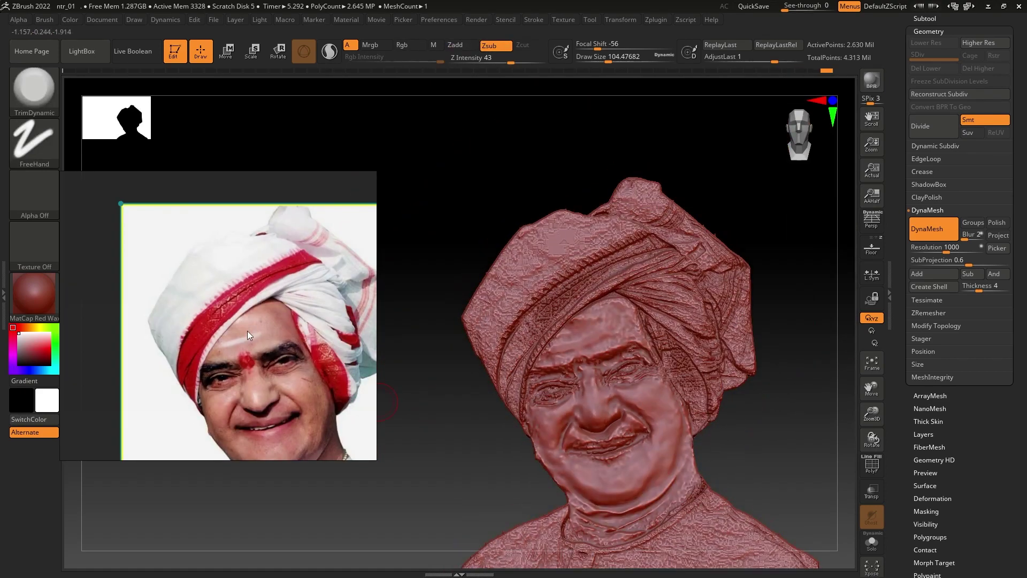
Step: Remesh the bust at resolution 360
key(ctrl)
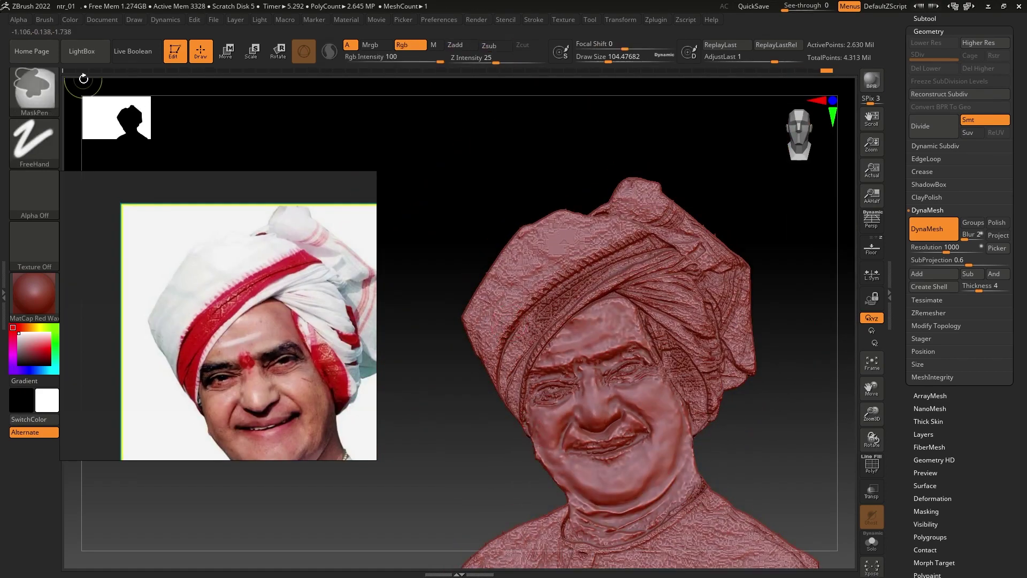
ctrl+drag(524, 412, 513, 441)
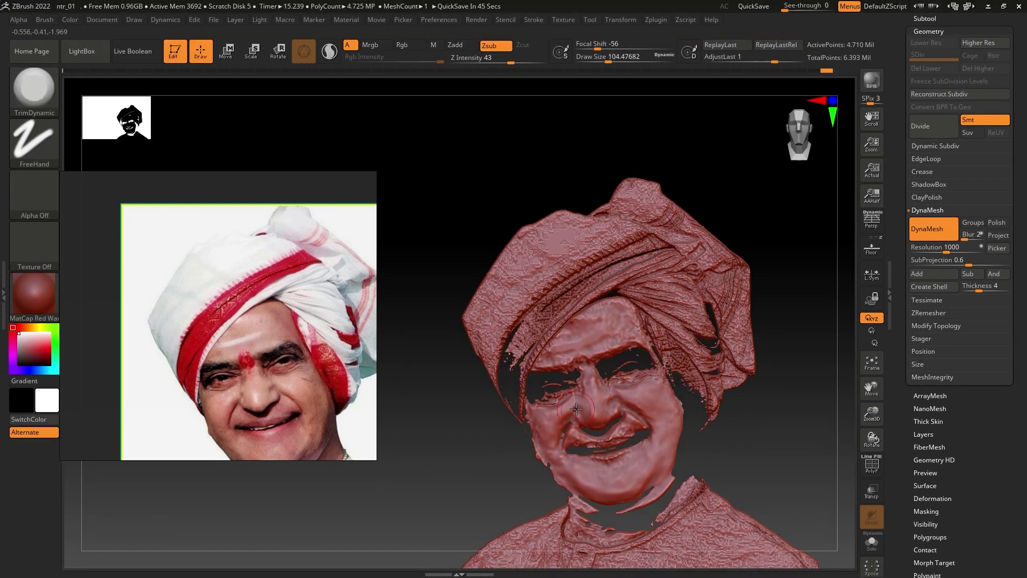
drag(513, 441, 556, 428)
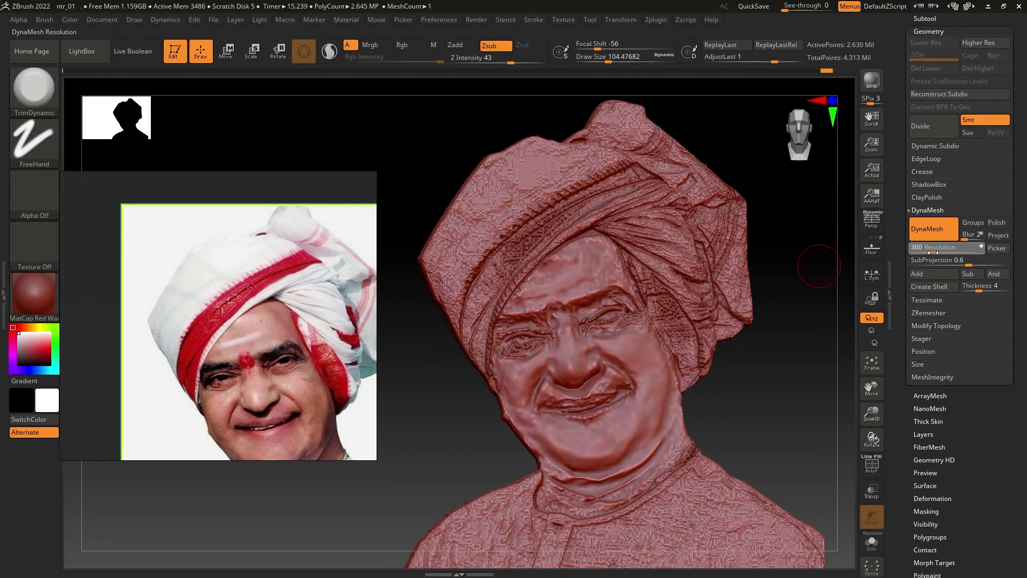
ctrl+drag(797, 345, 798, 422)
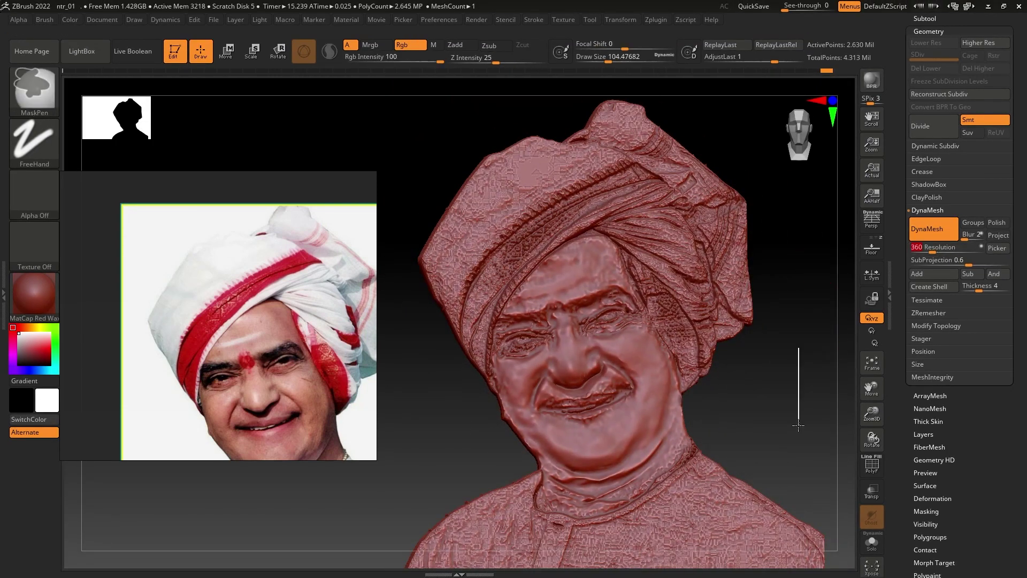
Step: Select the second subtool and delete it, confirming with OK
alt+click(753, 417)
drag(753, 416, 829, 217)
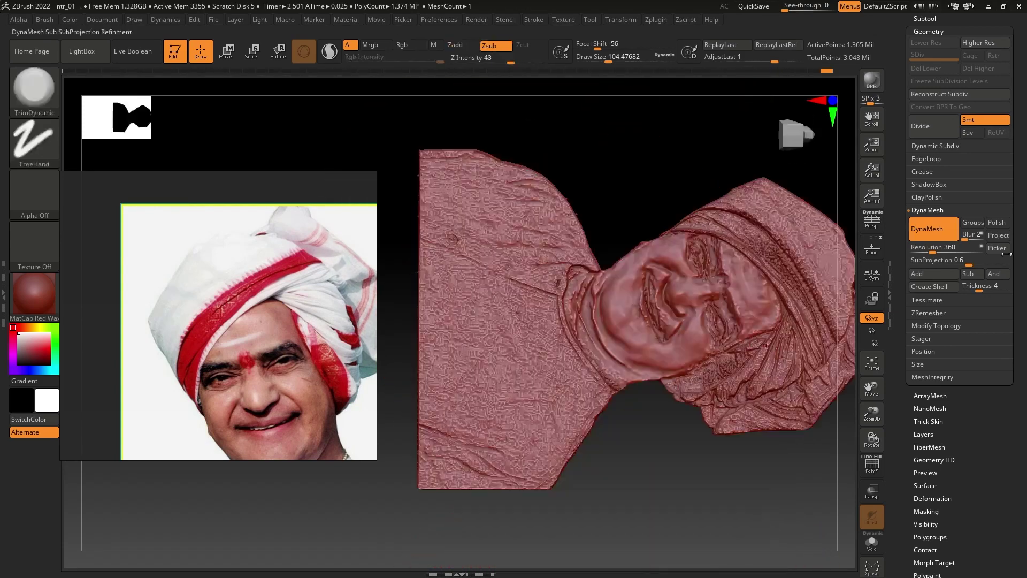
click(924, 18)
click(921, 433)
click(748, 452)
Step: Lasso-mask the upper turban and split it into its own subtool
key(f)
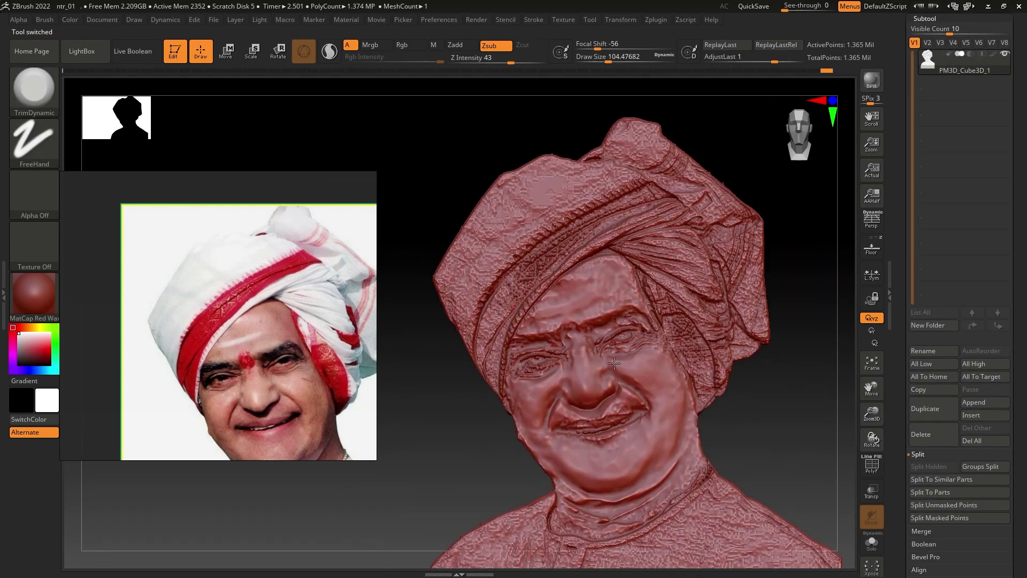
key(b)
key(m)
key(l)
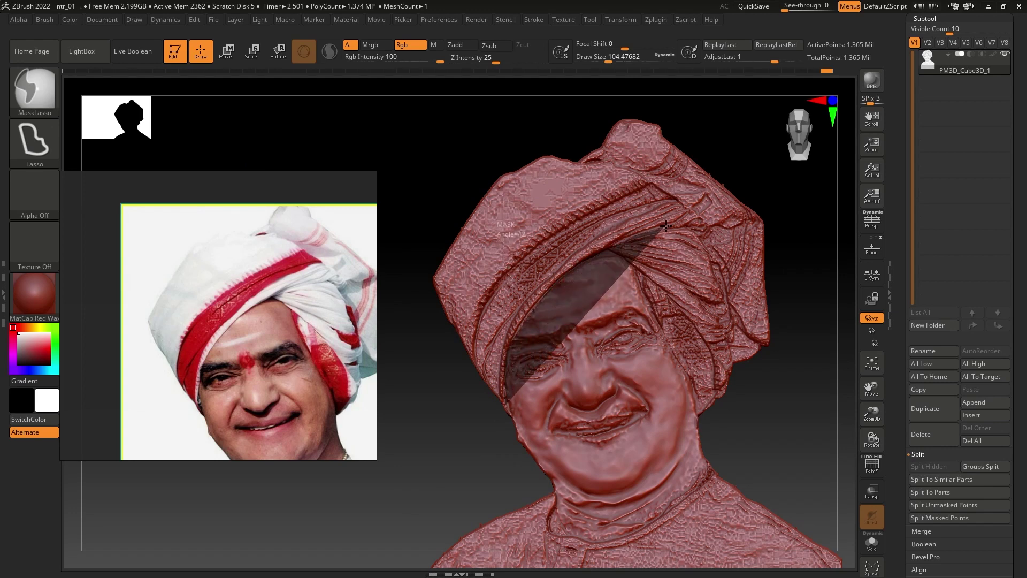
ctrl+drag(582, 258, 814, 388)
click(932, 508)
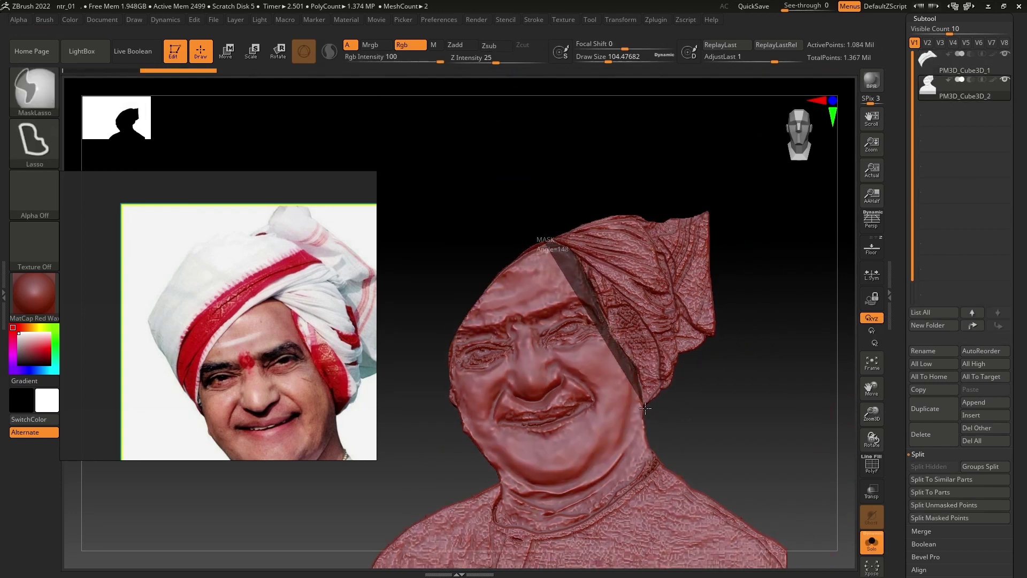
Step: Mask the nose and push it forward from the face with Transpose Move
ctrl+drag(645, 408, 645, 408)
drag(813, 348, 647, 348)
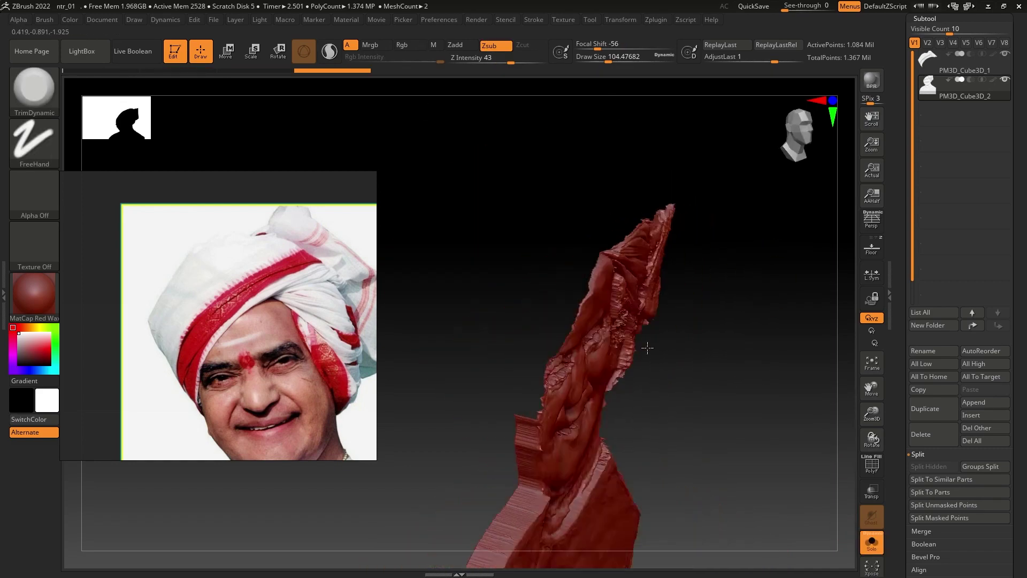
drag(700, 319, 775, 422)
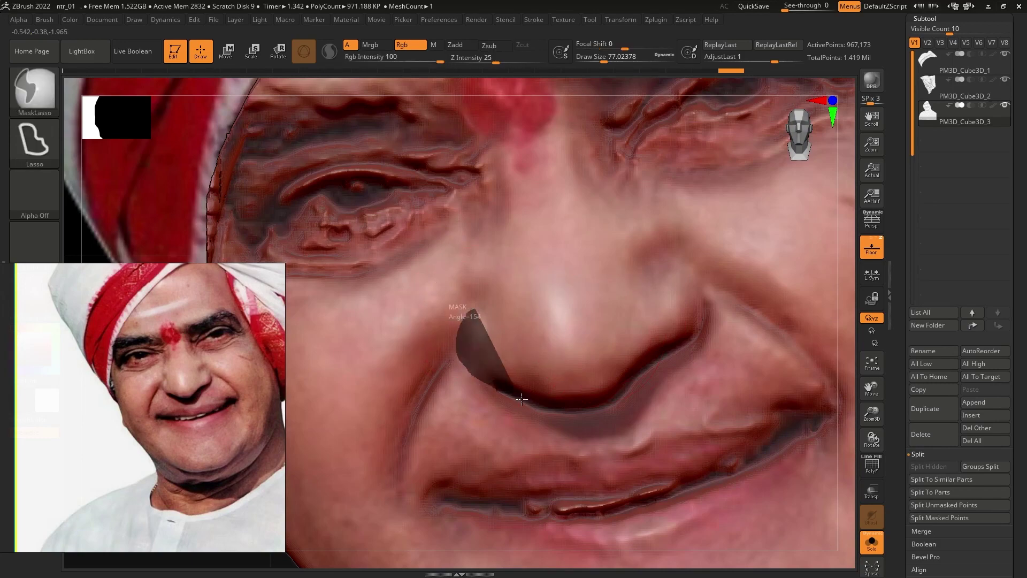
ctrl+drag(476, 315, 491, 272)
key(w)
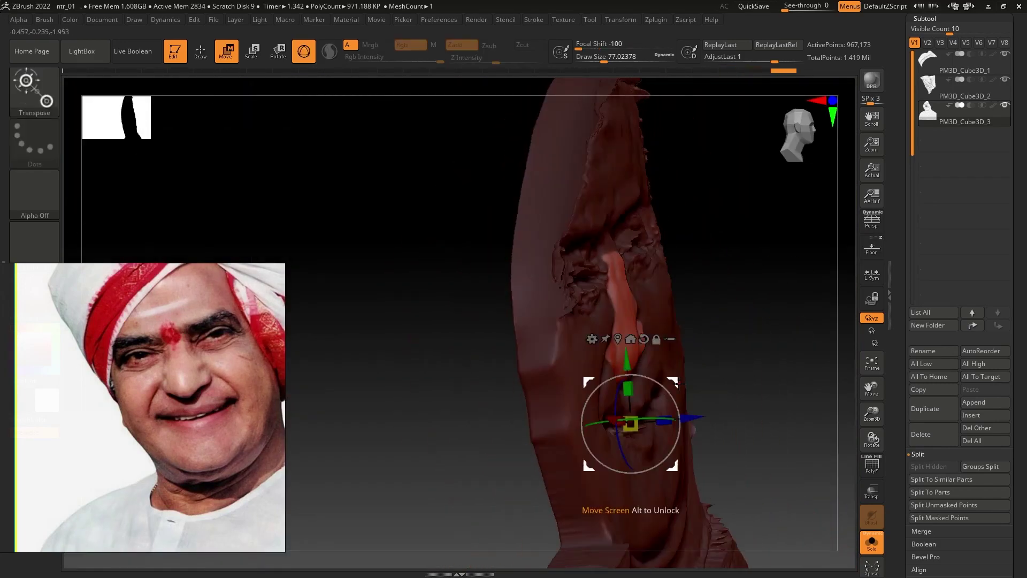
drag(642, 299, 655, 303)
key(q)
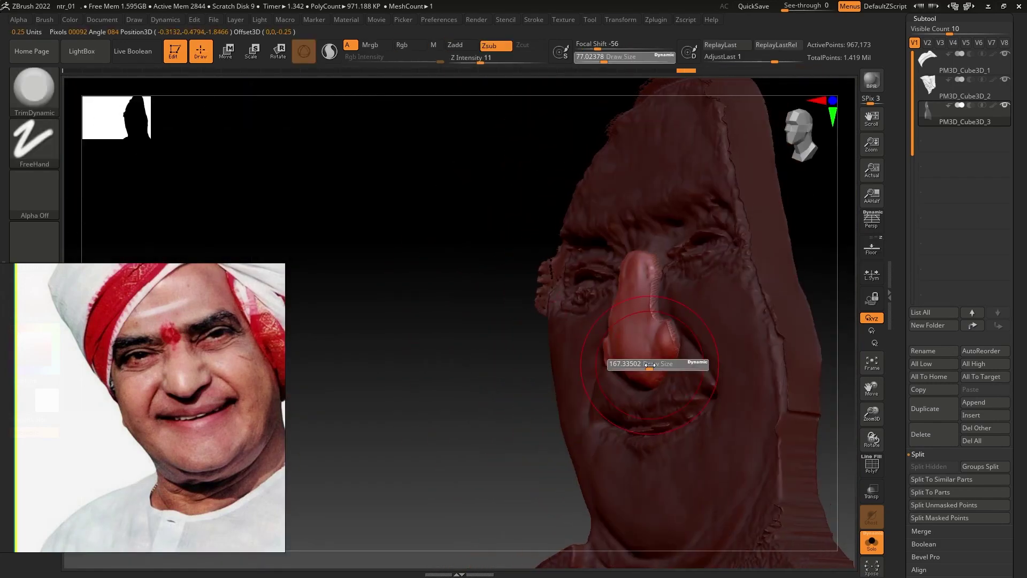
Step: Switch to a larger ClayBuildup brush and smooth the rough cheek beside the nose
drag(407, 321, 632, 315)
right_drag(631, 314, 375, 321)
alt+drag(160, 241, 94, 225)
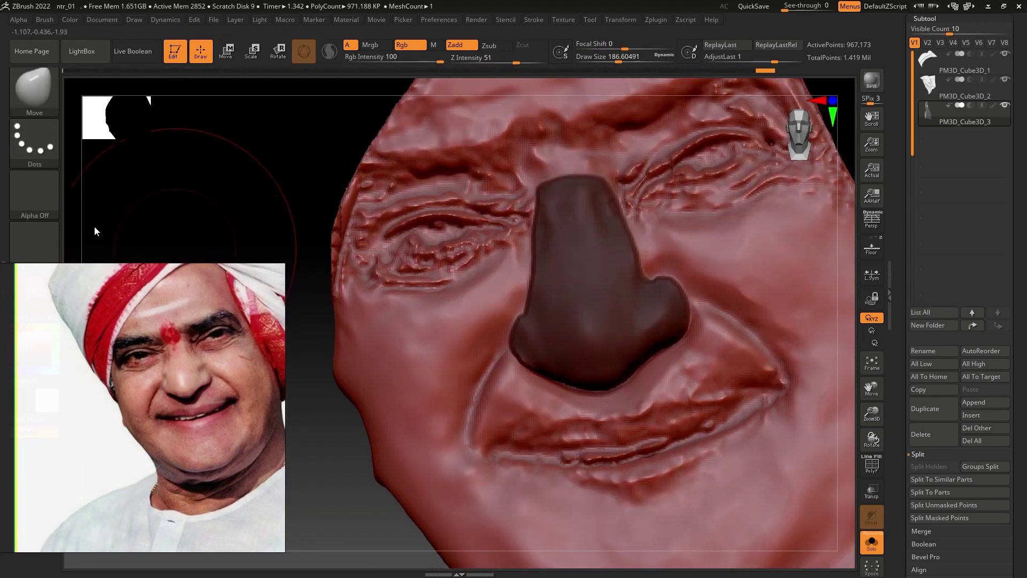
key(b)
key(c)
key(l)
right_drag(603, 403, 321, 235)
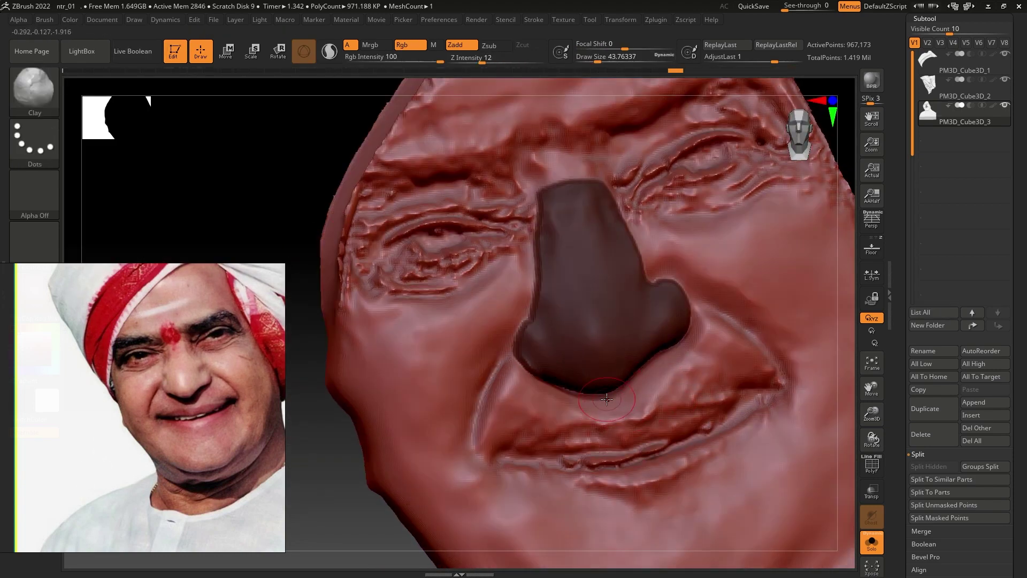
ctrl+right_drag(643, 400, 487, 393)
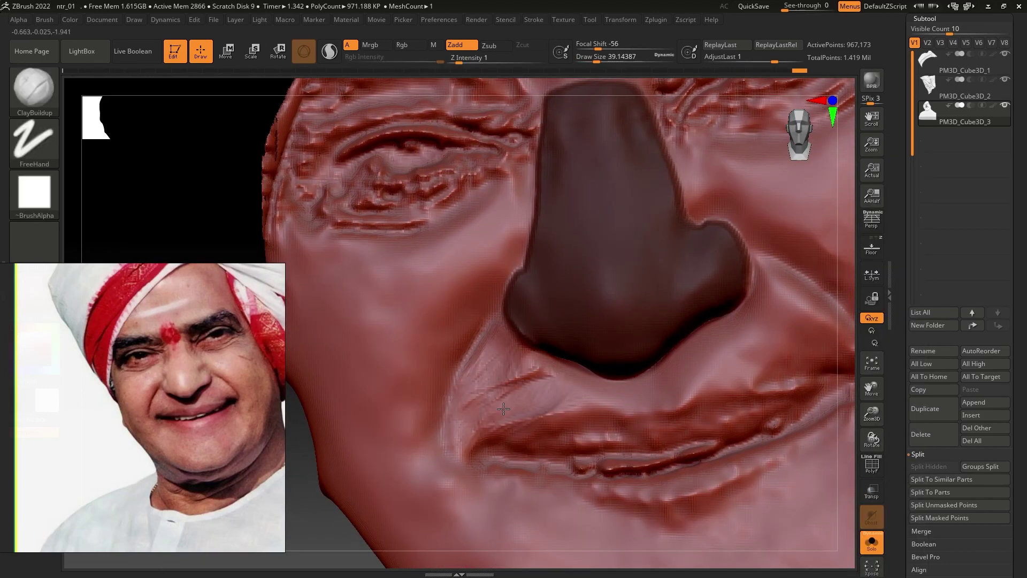
alt+right_drag(535, 375, 385, 378)
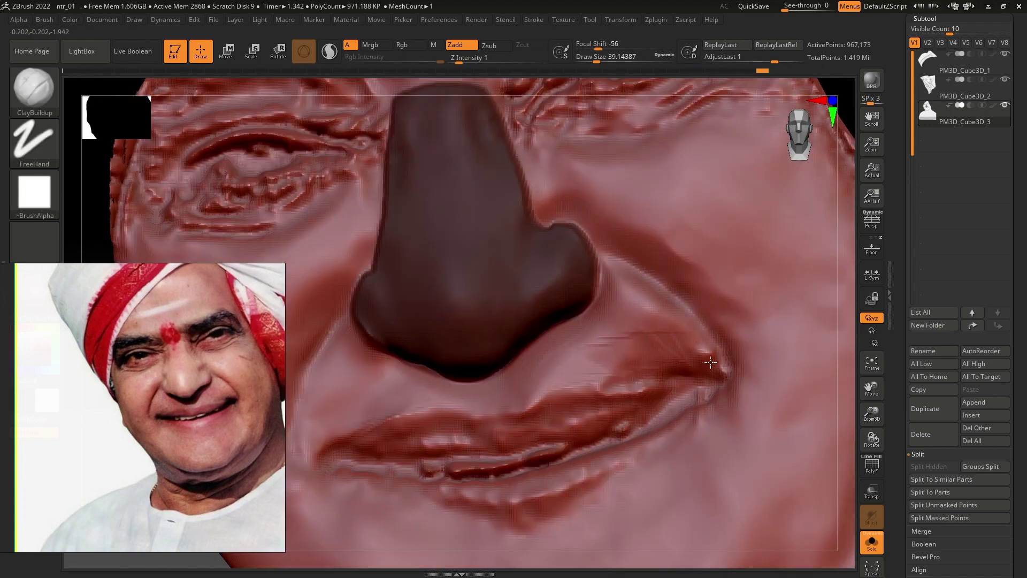
mouse_move(696, 356)
shift+mouse_down()
mouse_move(412, 360)
mouse_move(457, 383)
shift+mouse_up()
ctrl+right_drag(454, 364, 452, 356)
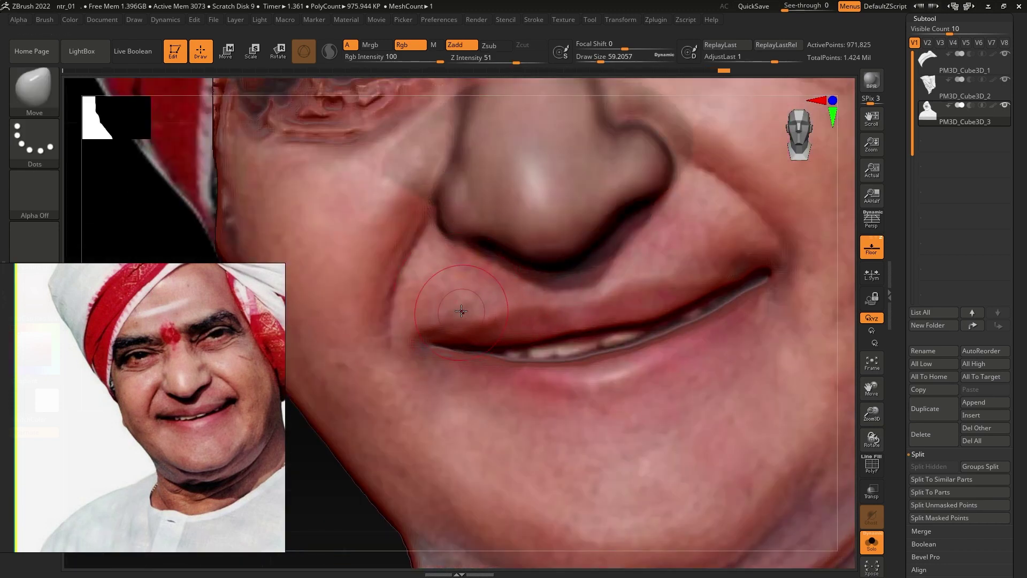
Step: Select the ClayBuildup brush for building up the lips
key(b)
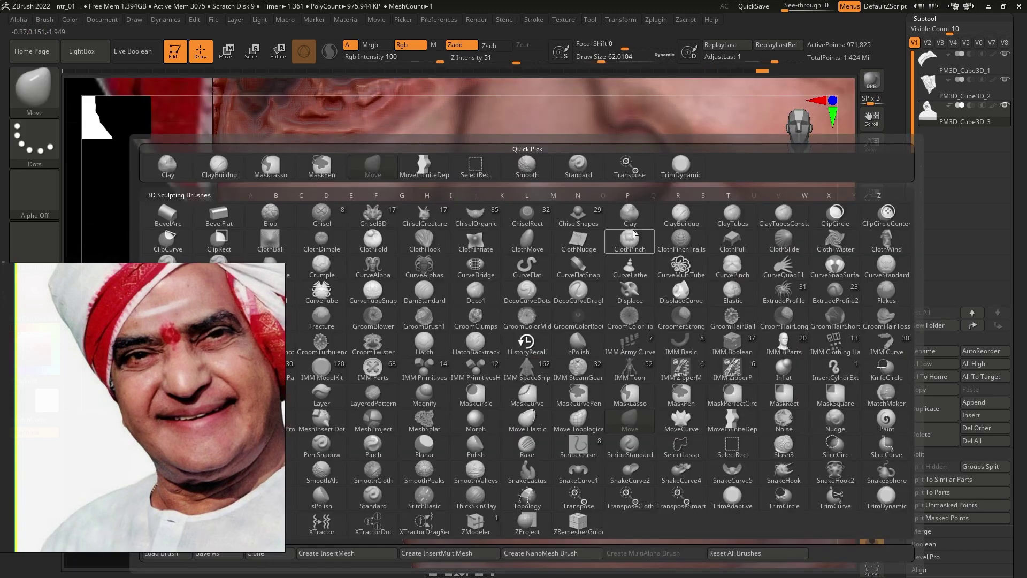
key(c)
key(b)
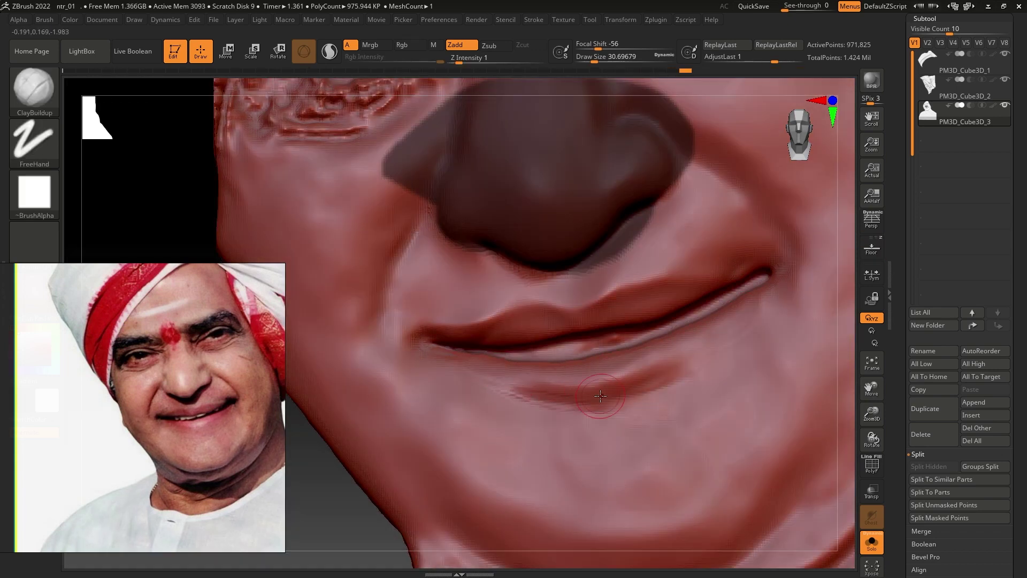
Step: Mask the lower lip, shape it with the Move brush at size about 25, then clear the mask
key(b)
key(m)
key(v)
key(s)
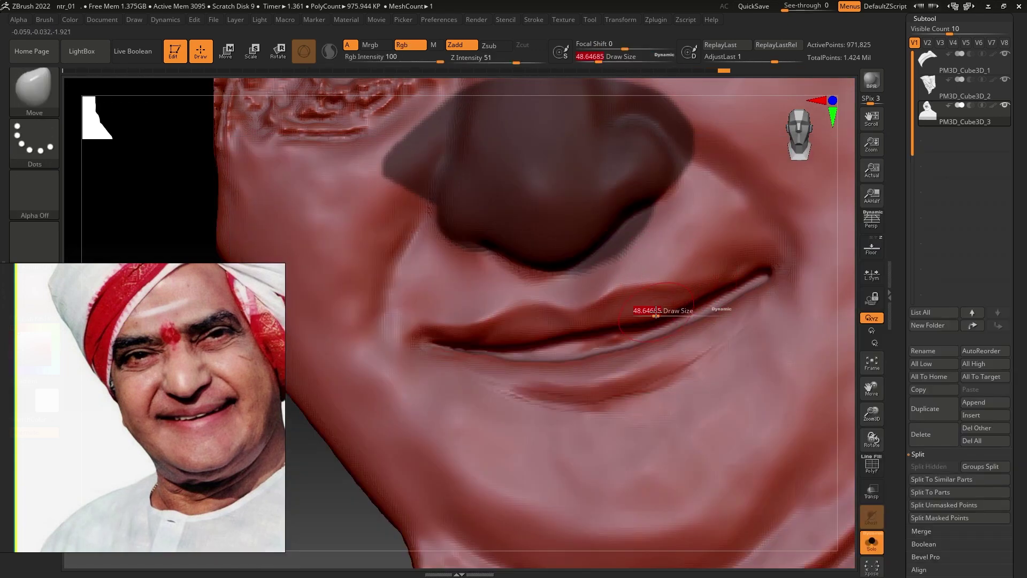
click(656, 315)
ctrl+drag(476, 351, 524, 338)
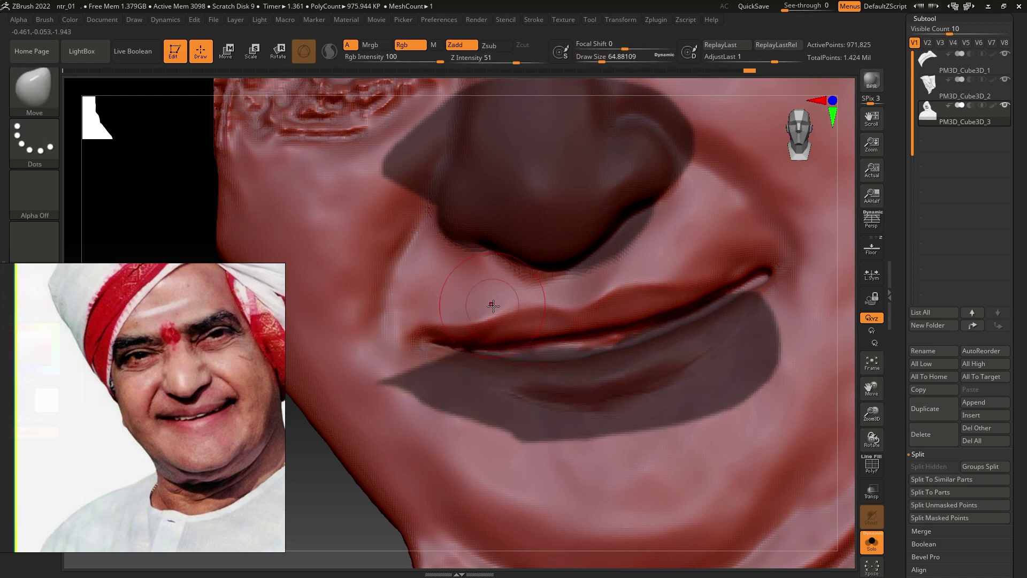
key(s)
mouse_move(430, 334)
mouse_down()
mouse_move(422, 335)
mouse_move(433, 356)
mouse_up()
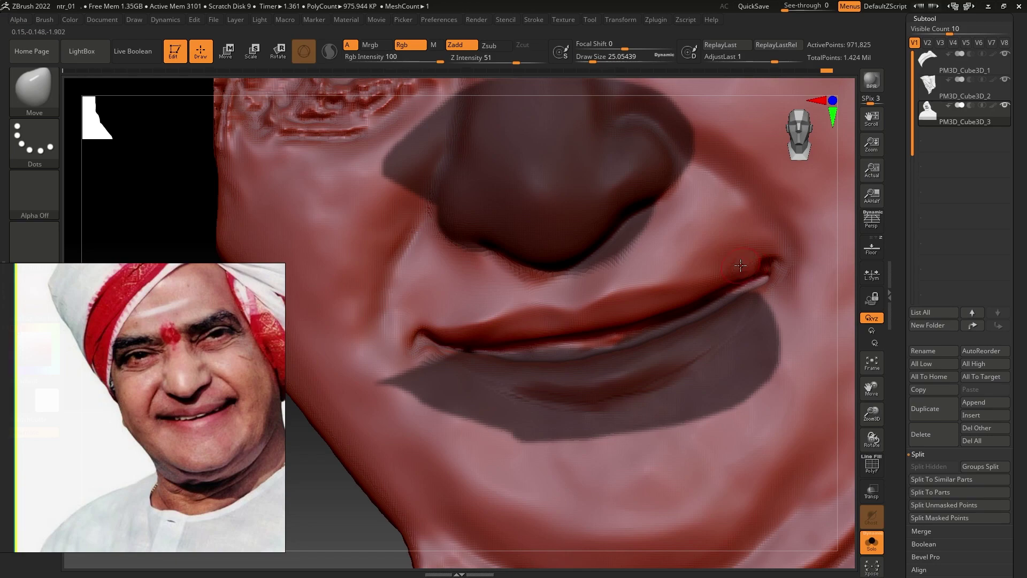
ctrl+click(466, 341)
scroll(465, 341, up, 5)
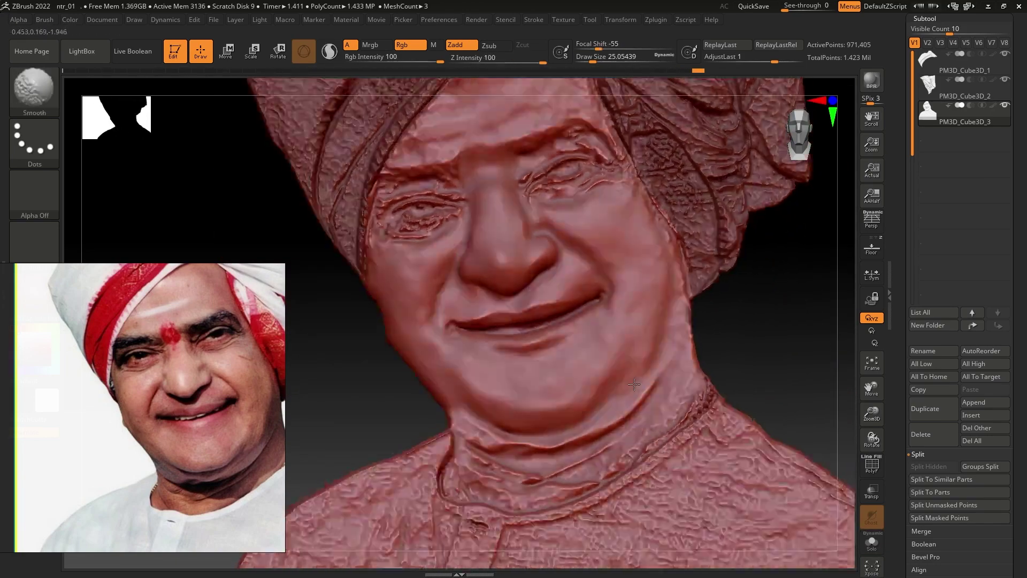
Step: Frame and tilt the relief to inspect its depth, then make the turban subtool active
key(f)
right_drag(604, 396, 299, 444)
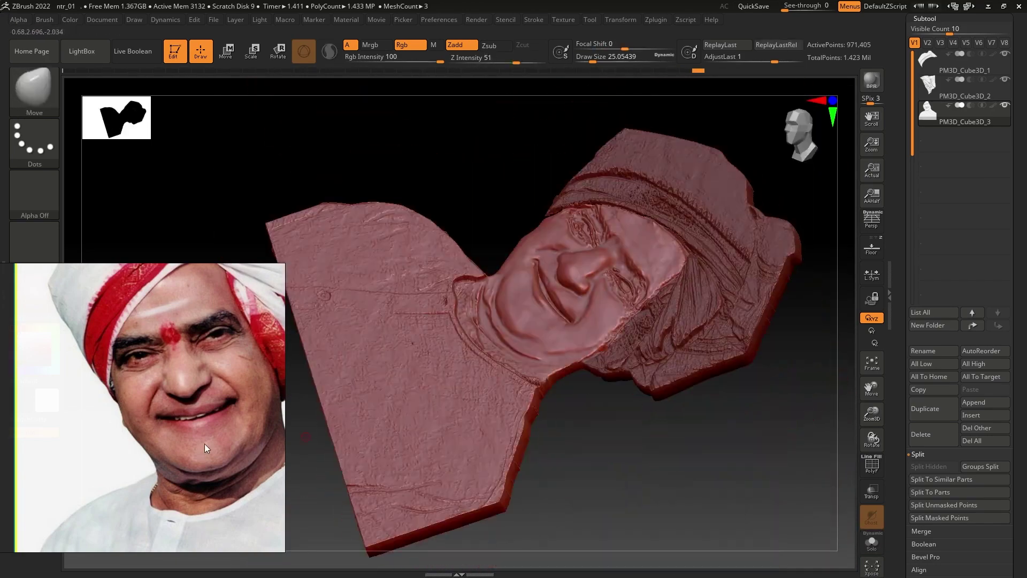
scroll(231, 333, up, 3)
scroll(199, 403, down, 3)
scroll(201, 380, up, 3)
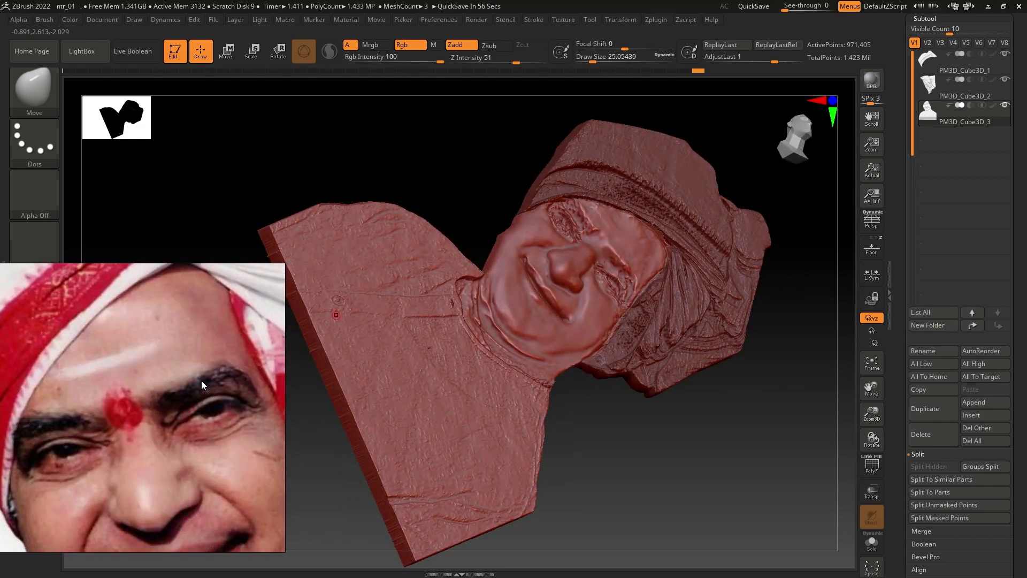
mouse_move(406, 321)
right_down()
mouse_move(587, 313)
mouse_move(480, 266)
mouse_move(540, 376)
right_up()
key(w)
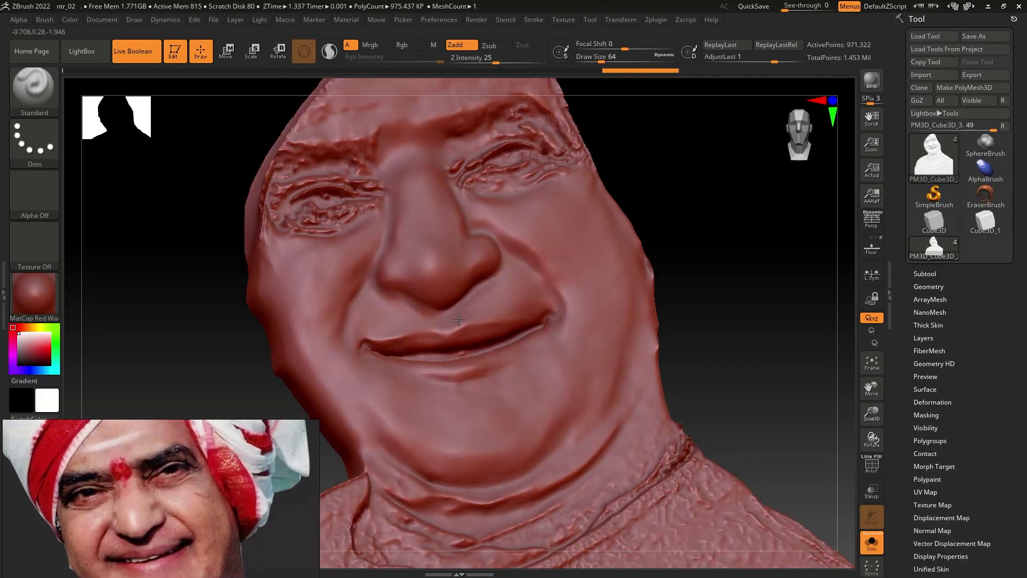
mouse_move(459, 320)
ctrl+right_down()
mouse_move(405, 296)
mouse_move(510, 305)
mouse_move(642, 273)
mouse_move(714, 274)
mouse_move(441, 356)
ctrl+right_up()
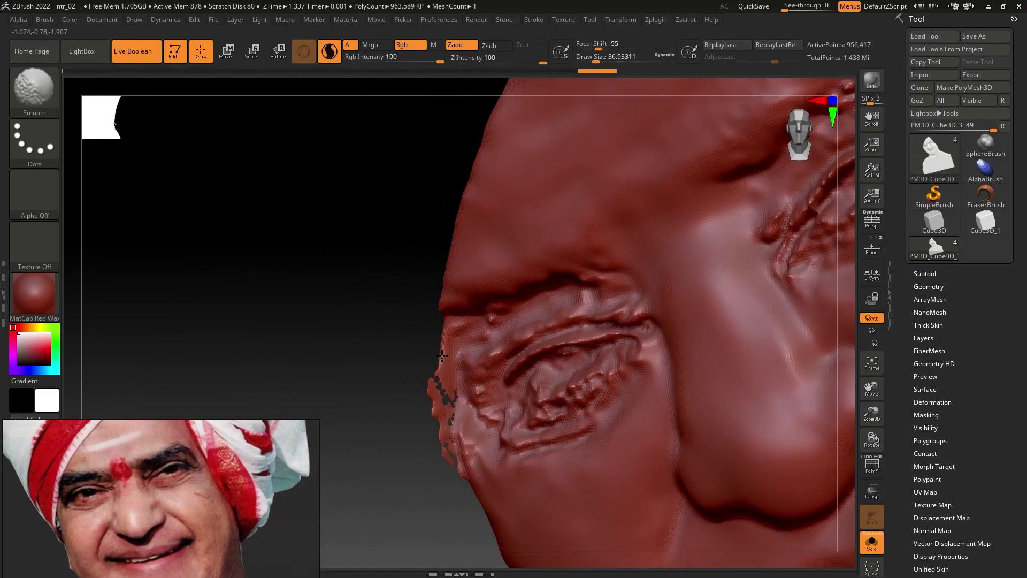
Step: Flatten the forehead and brow with the TrimDynamic brush
right_drag(450, 425, 427, 294)
mouse_move(378, 326)
ctrl+right_down()
mouse_move(664, 334)
mouse_move(687, 310)
ctrl+right_up()
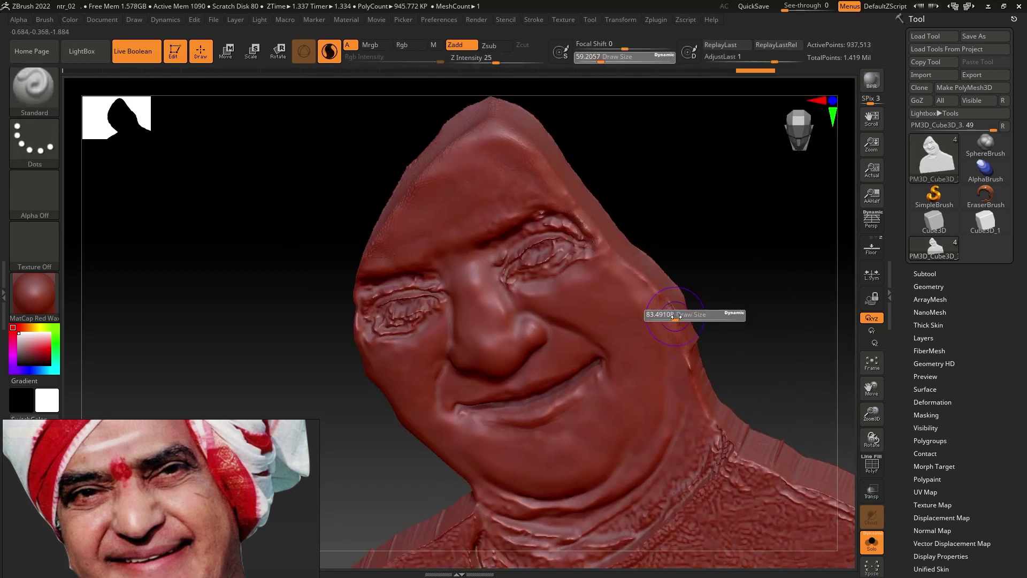
mouse_move(619, 329)
ctrl+right_down()
mouse_move(371, 187)
mouse_move(434, 357)
mouse_move(562, 187)
mouse_move(636, 299)
ctrl+right_up()
key(b)
key(t)
key(d)
shift+drag(636, 300, 784, 275)
right_drag(567, 365, 489, 276)
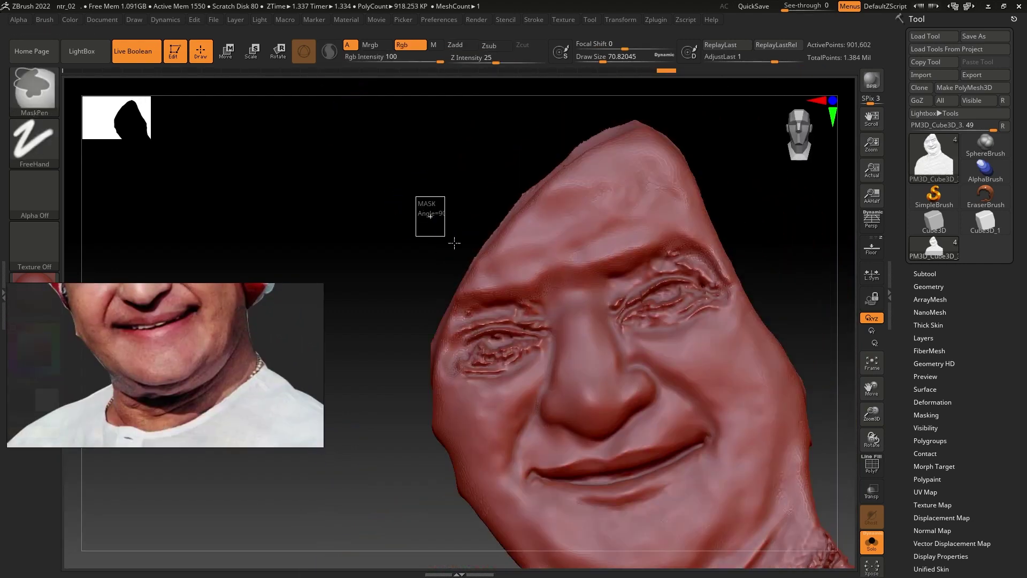
Step: Show PolyFrame, regroup the mesh into one polygroup with Ctrl+W, then hide PolyFrame
key(shift+f)
alt+right_drag(452, 240, 457, 257)
key(ctrl+w)
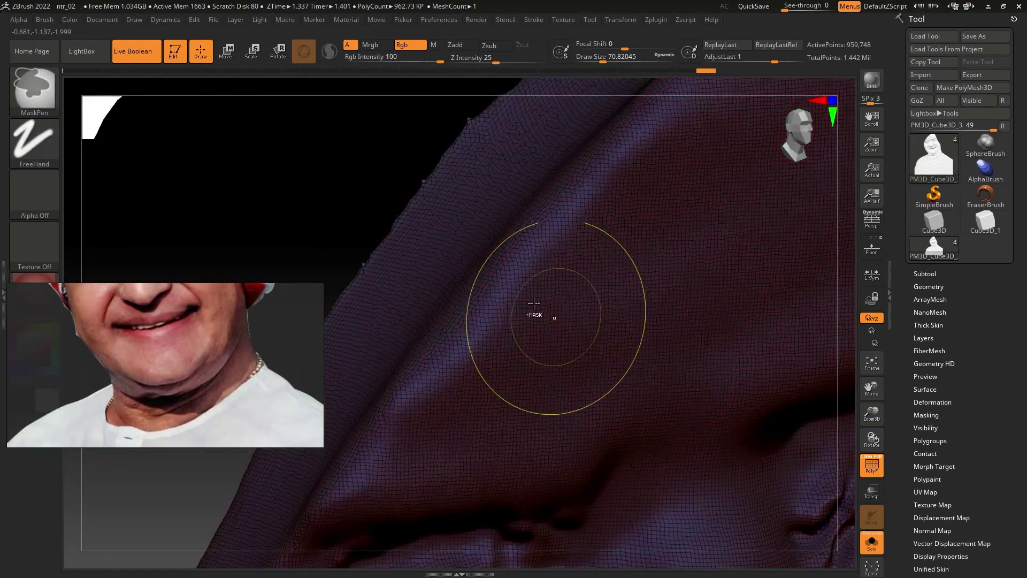
key(ctrl+w)
key(ctrl+w)
key(ctrl+w)
key(ctrl+w)
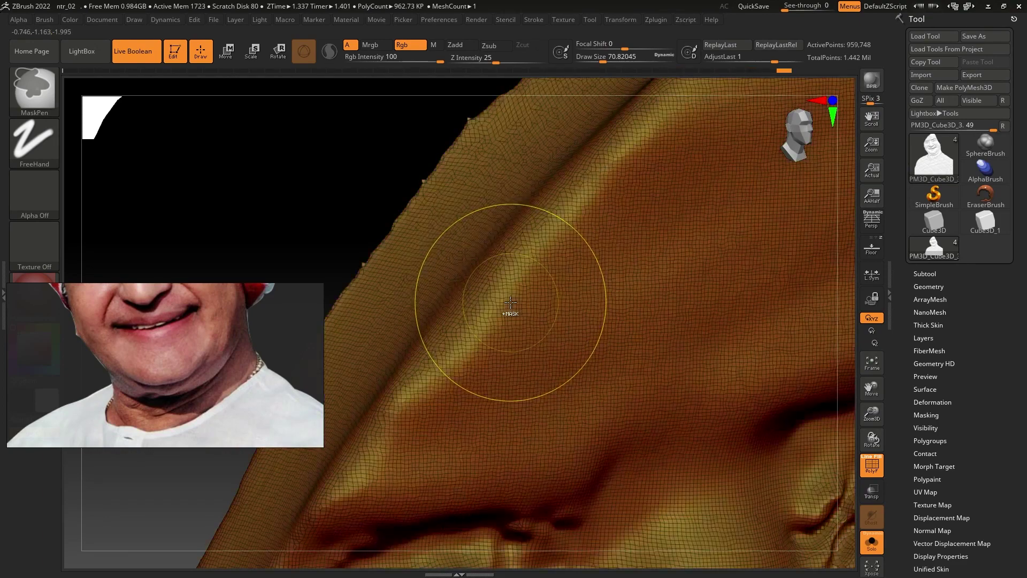
alt+right_drag(510, 300, 555, 445)
key(shift+f)
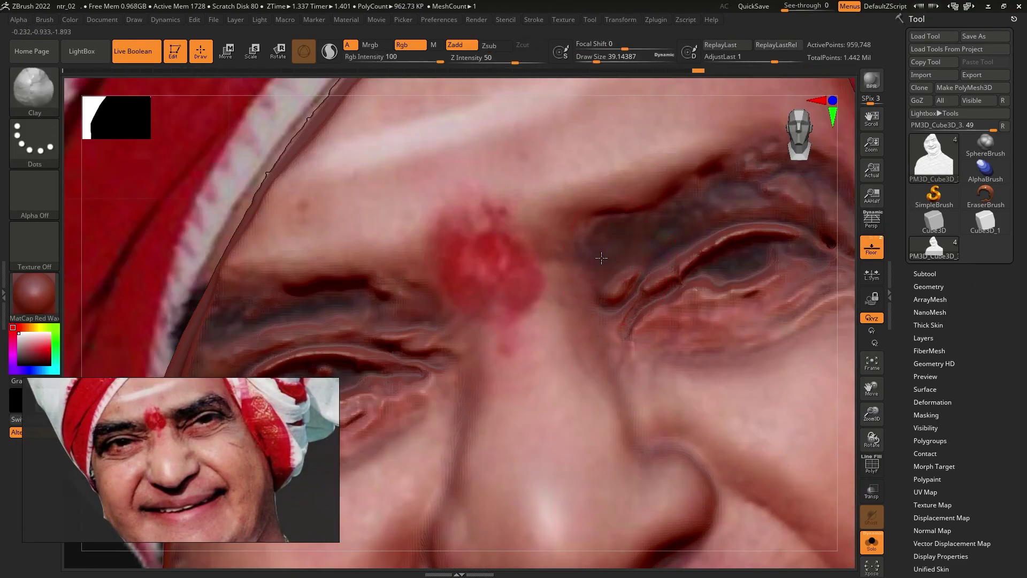
Step: Shrink the brush and smooth the upper eyebrow surface
right_drag(657, 222, 712, 183)
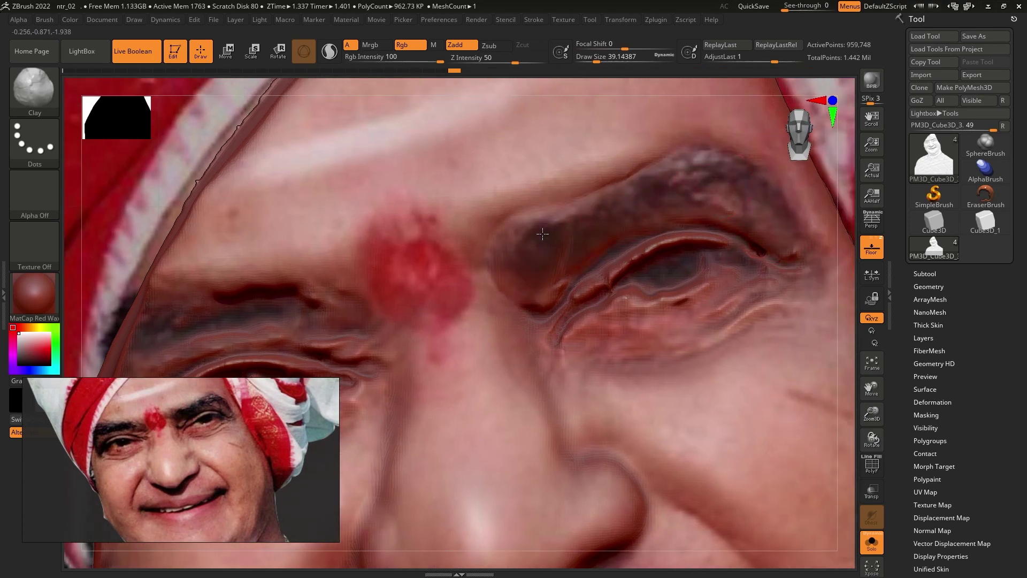
key(bracketleft)
right_drag(527, 290, 561, 274)
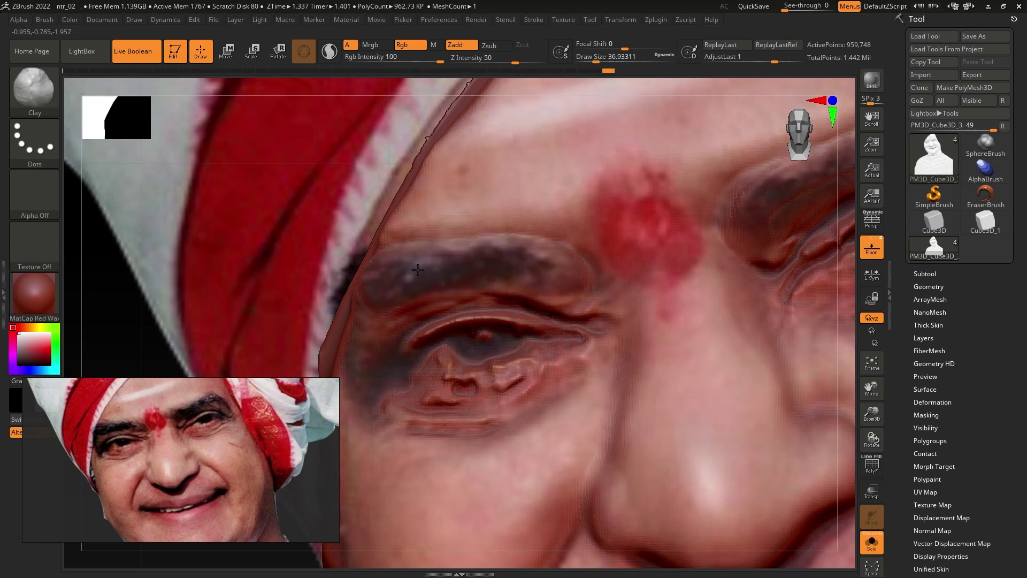
shift+drag(418, 269, 376, 273)
alt+right_drag(598, 283, 566, 250)
Step: Select the MoveInfiniteDepth brush for the face edge, then hide the photo texture around the eye
key(b)
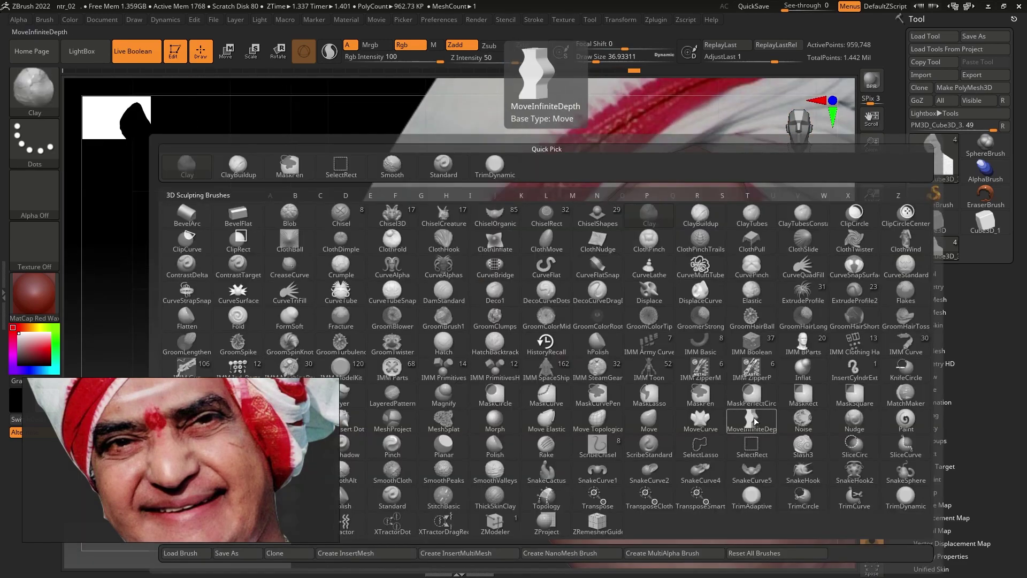
key(m)
key(i)
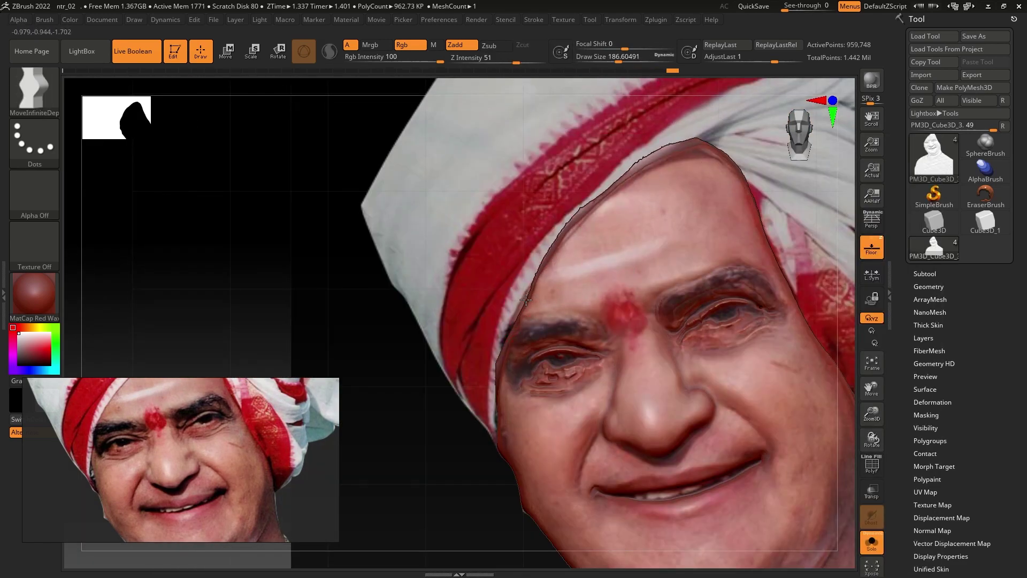
key(ctrl)
key(b)
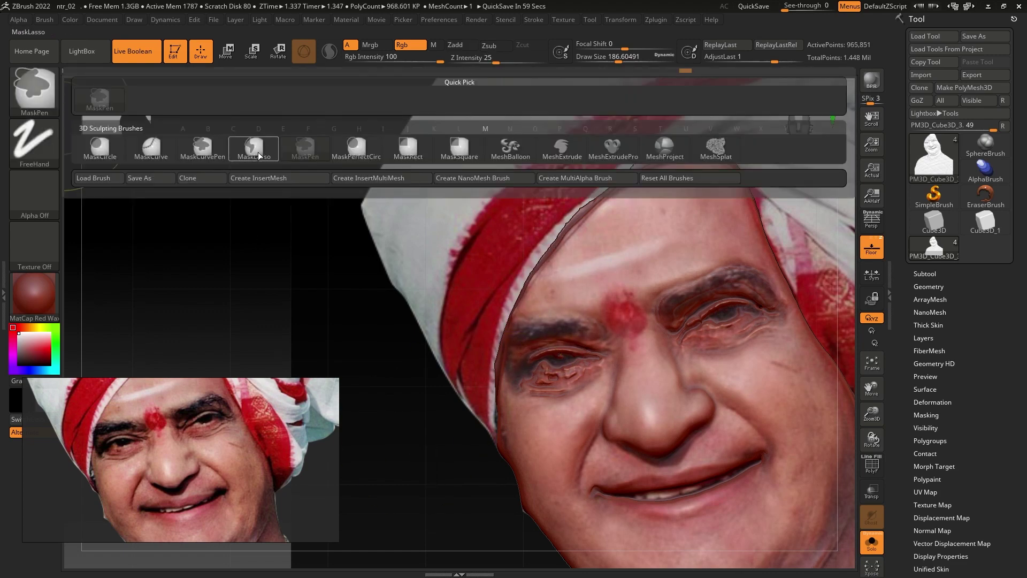
key(m)
key(i)
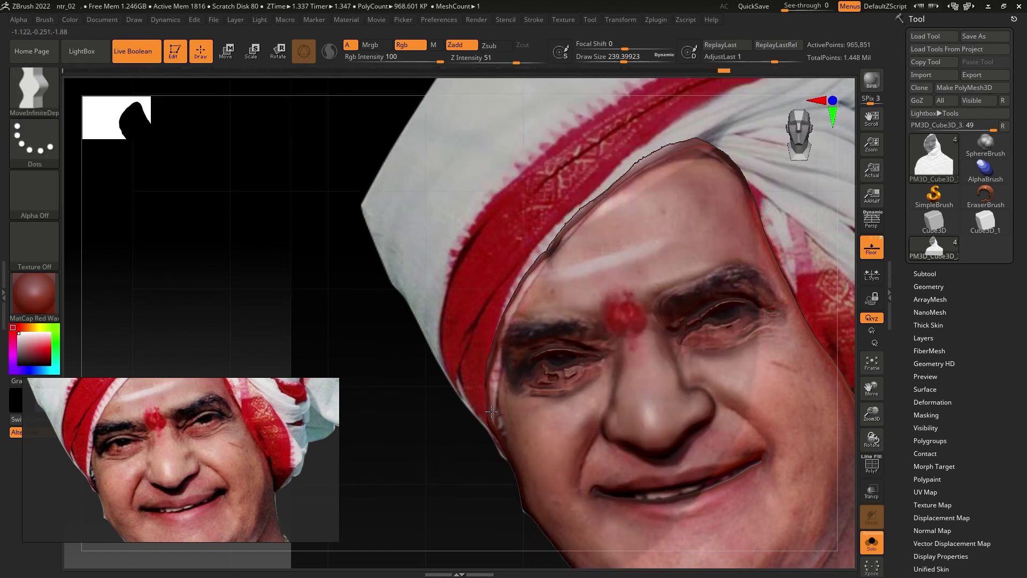
key(shift)
mouse_move(510, 405)
ctrl+right_down()
mouse_move(475, 380)
mouse_move(498, 364)
mouse_move(615, 343)
mouse_move(712, 342)
ctrl+right_up()
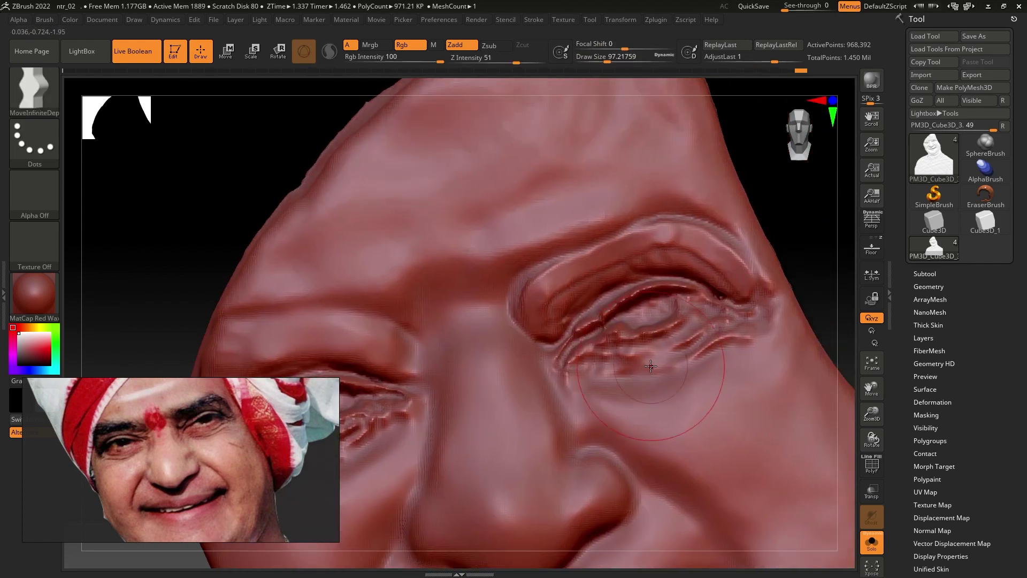
Step: Switch to the Clay brush and frame the left eye at a working brush size
key(b)
key(c)
key(l)
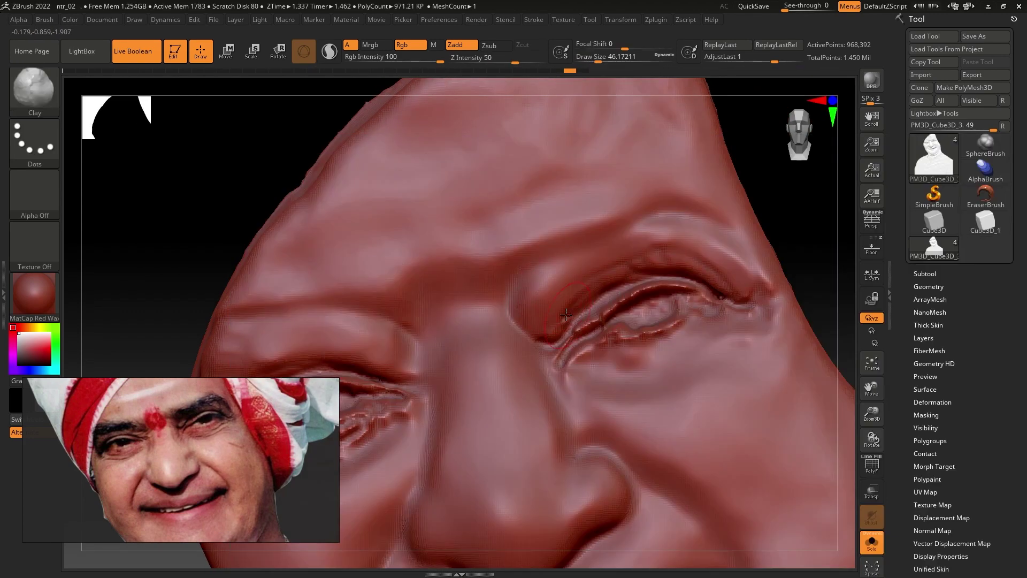
ctrl+right_drag(567, 257, 652, 230)
mouse_move(745, 185)
ctrl+right_down()
mouse_move(462, 324)
mouse_move(535, 268)
mouse_move(673, 262)
ctrl+right_up()
key(s)
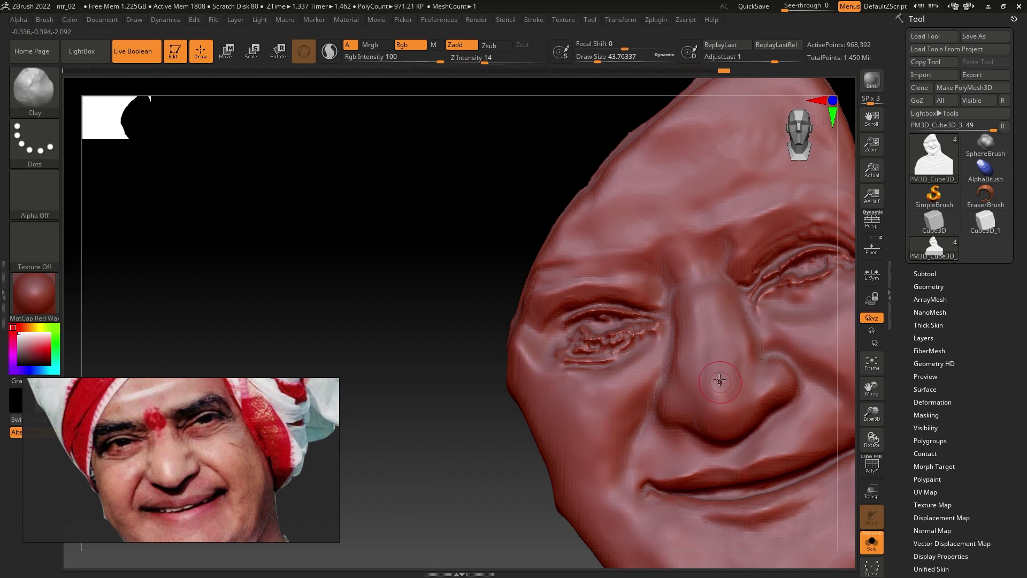
mouse_move(715, 313)
ctrl+right_down()
mouse_move(672, 199)
mouse_move(485, 60)
ctrl+right_up()
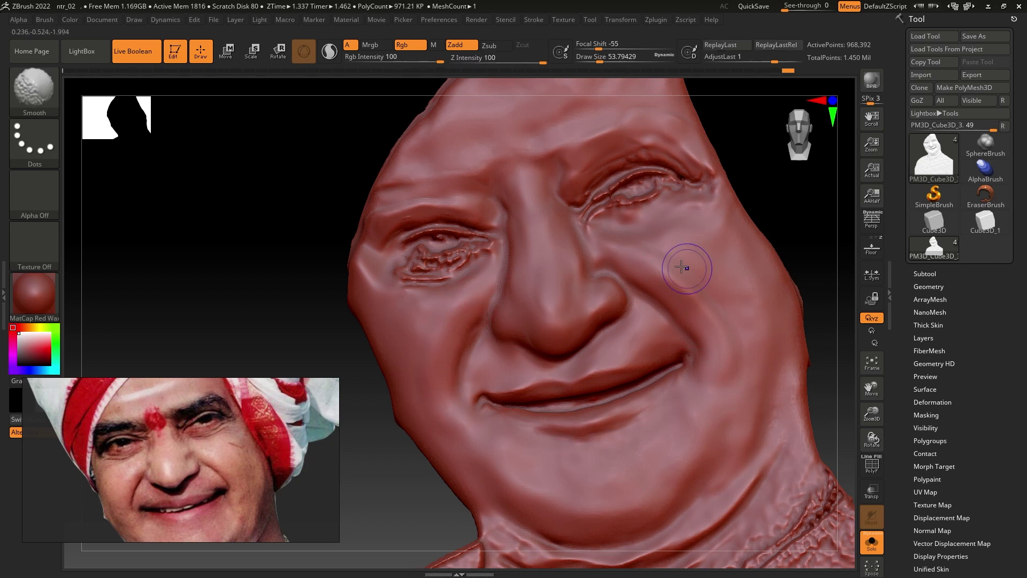
Step: Smooth the cheek beside the nose and the under-eye wrinkles, then pick MoveInfiniteDepth with the photo shown
ctrl+right_drag(681, 268, 672, 347)
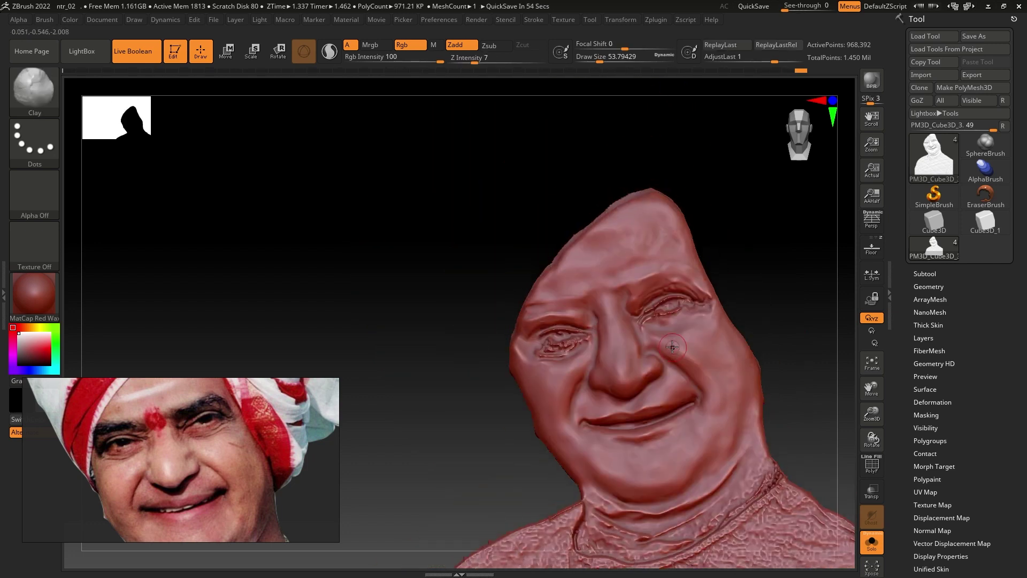
ctrl+right_drag(672, 347, 698, 302)
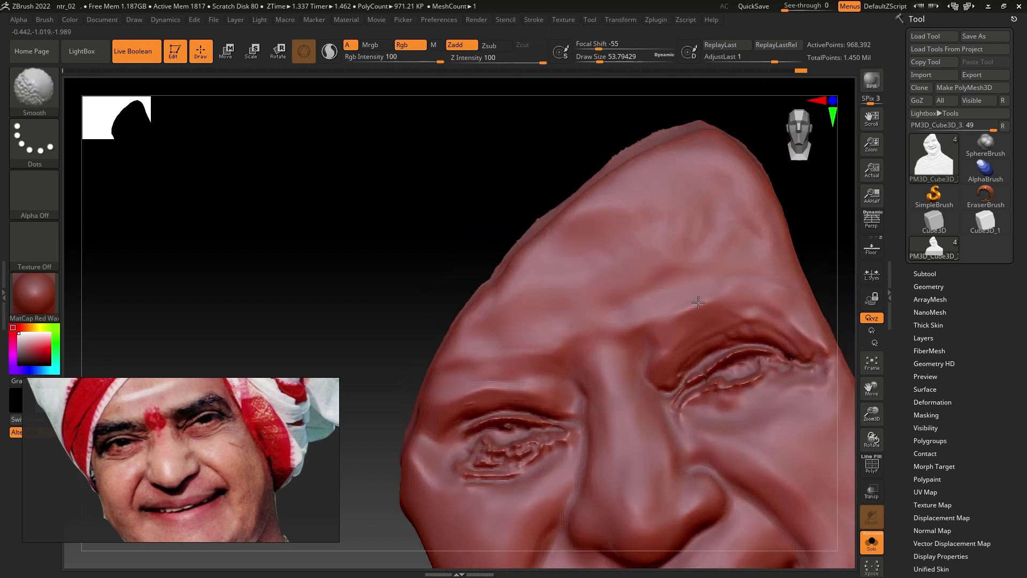
ctrl+right_drag(637, 362, 627, 319)
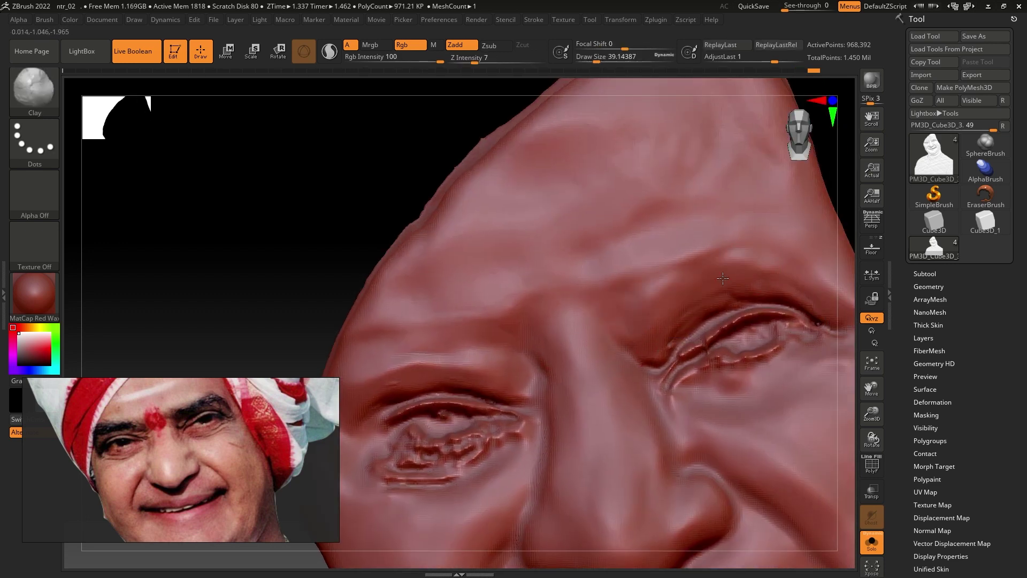
mouse_move(691, 299)
ctrl+right_down()
mouse_move(684, 353)
mouse_move(448, 341)
ctrl+right_up()
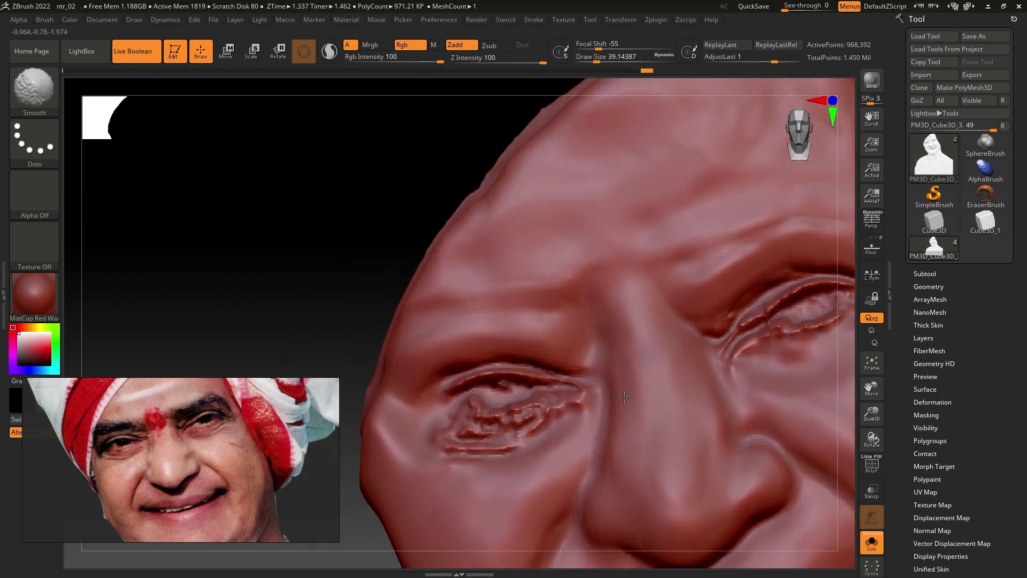
mouse_move(603, 422)
ctrl+right_down()
mouse_move(604, 470)
mouse_move(562, 378)
ctrl+right_up()
drag(561, 378, 510, 406)
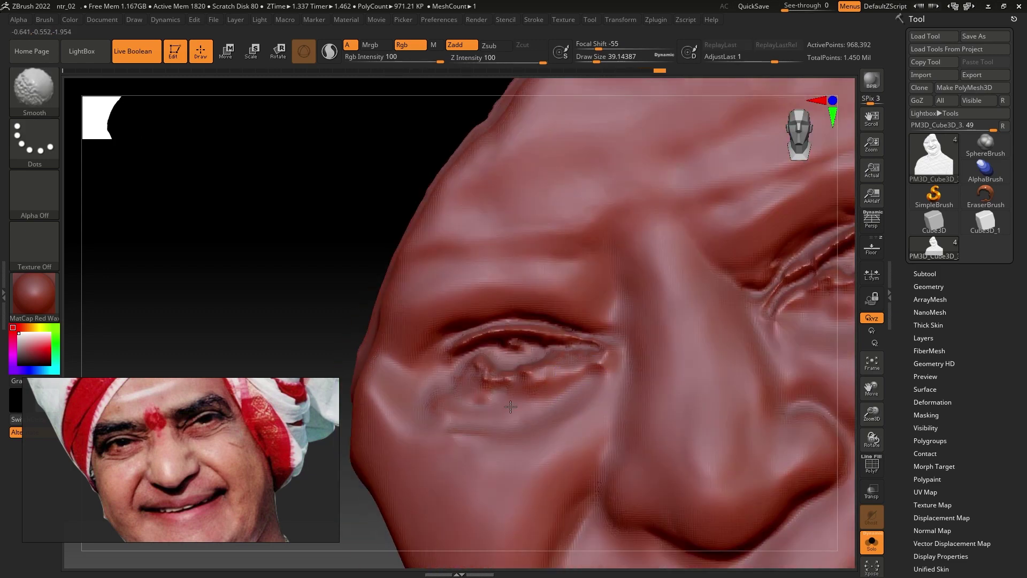
key(b)
key(m)
key(i)
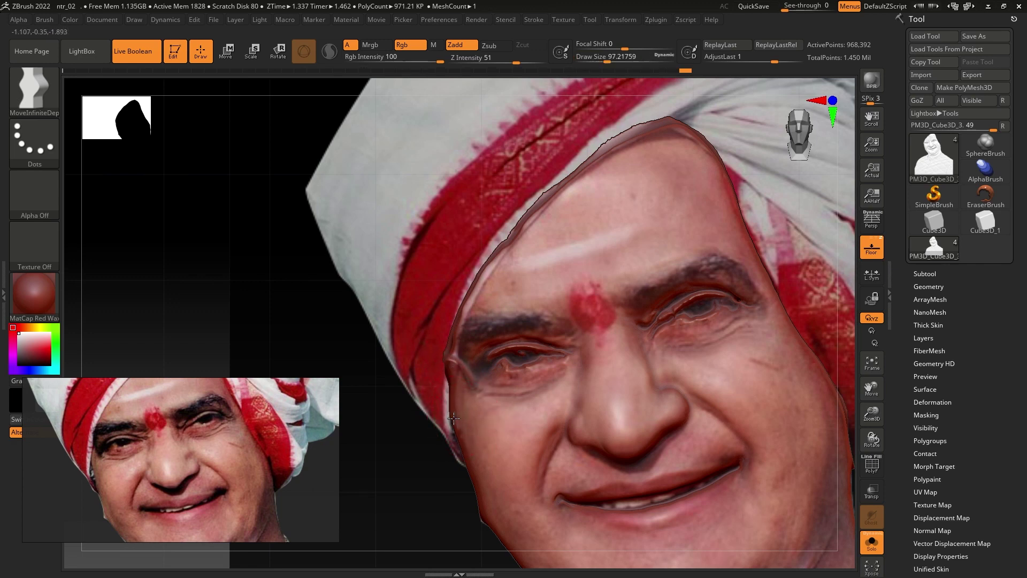
Step: Check the mouth, chin and forehead against the photo, then hide the texture near the left eye
mouse_move(453, 418)
ctrl+right_down()
mouse_move(454, 471)
mouse_move(695, 431)
ctrl+right_up()
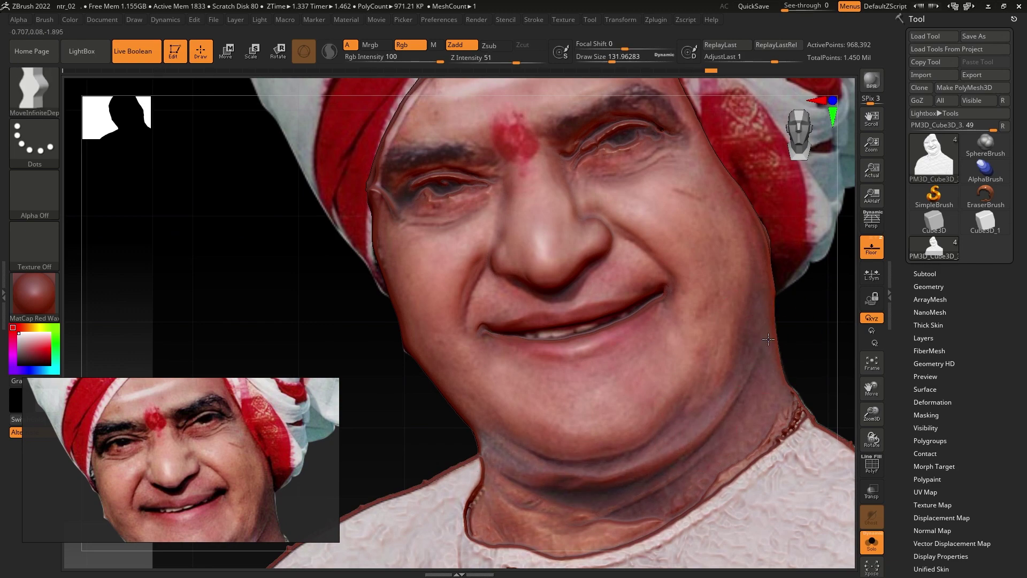
alt+right_drag(769, 298, 588, 338)
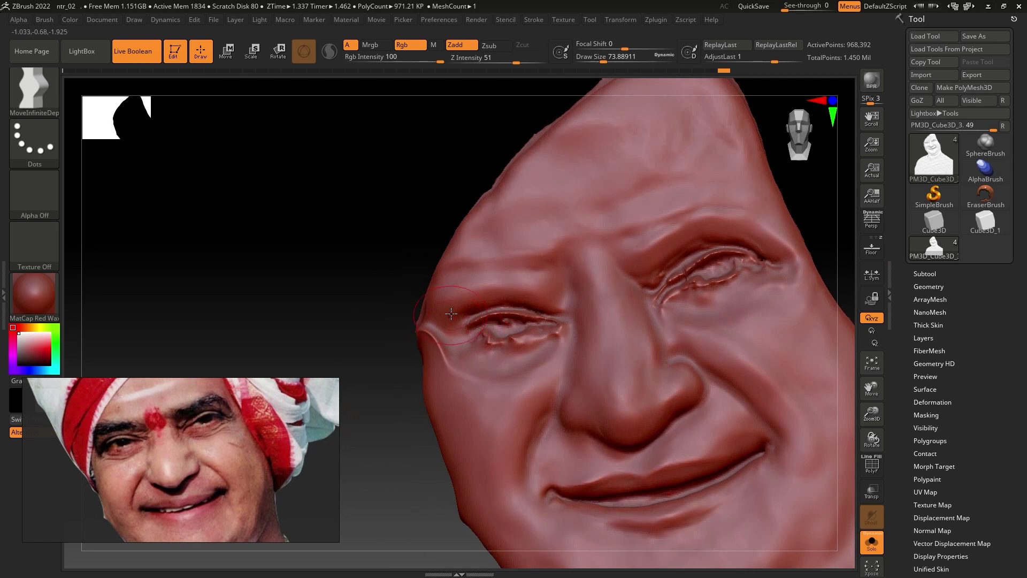
ctrl+right_drag(589, 339, 446, 327)
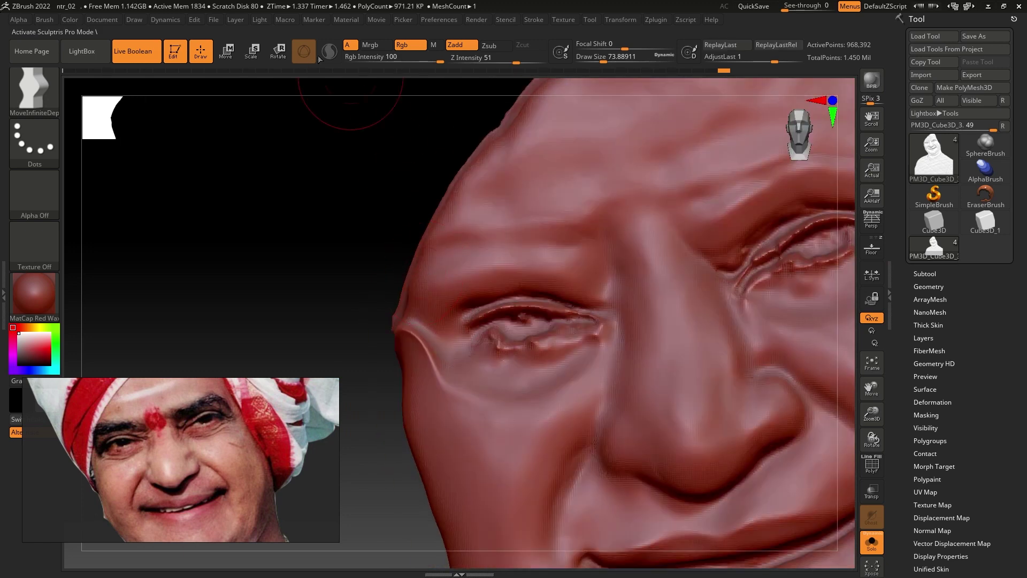
Step: Build up the brow and nose bridge with ClayBuildup and Shift-smoothing, then check the side
key(b)
key(c)
key(b)
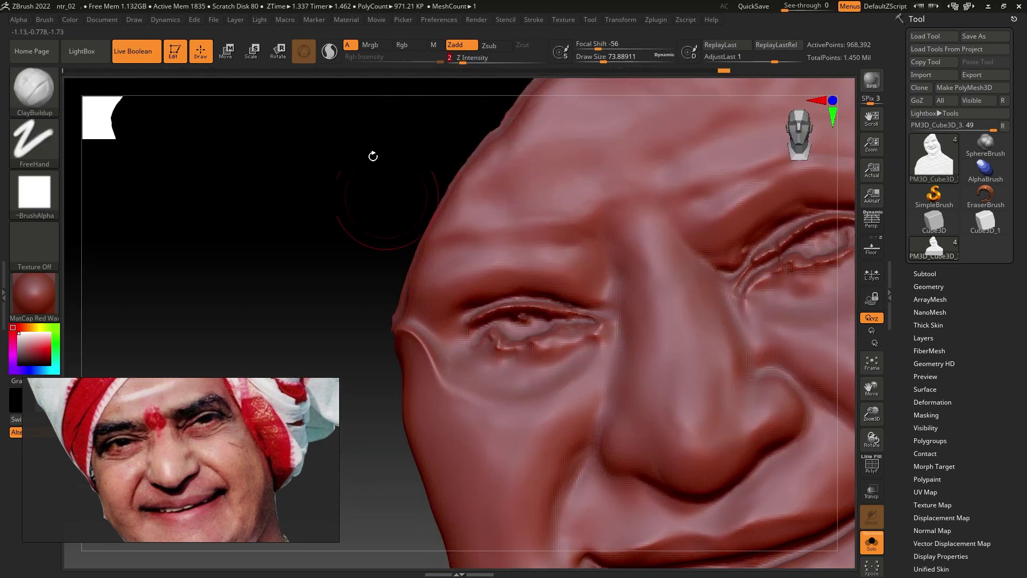
key(shift)
right_drag(470, 392, 380, 341)
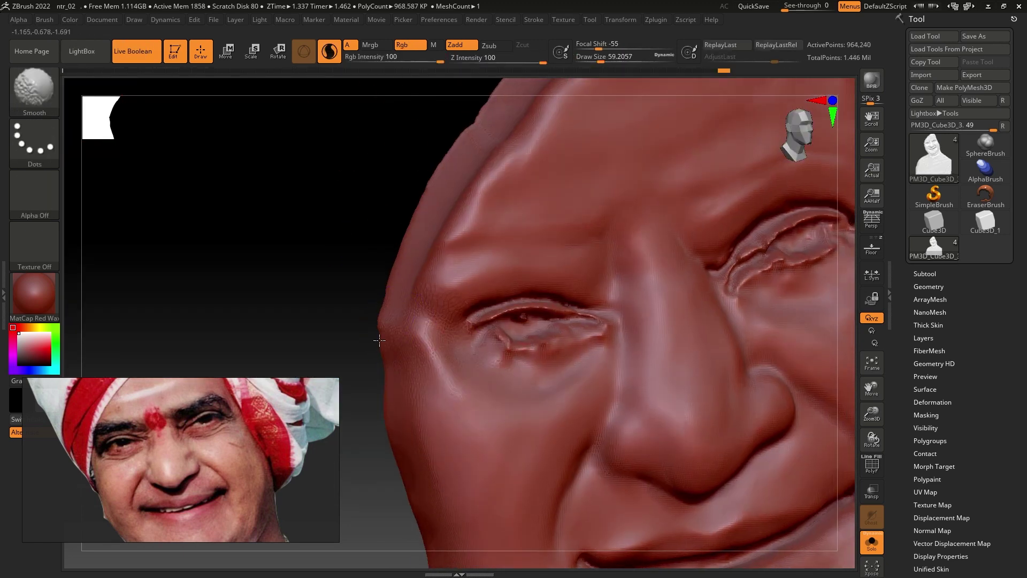
right_drag(456, 377, 601, 333)
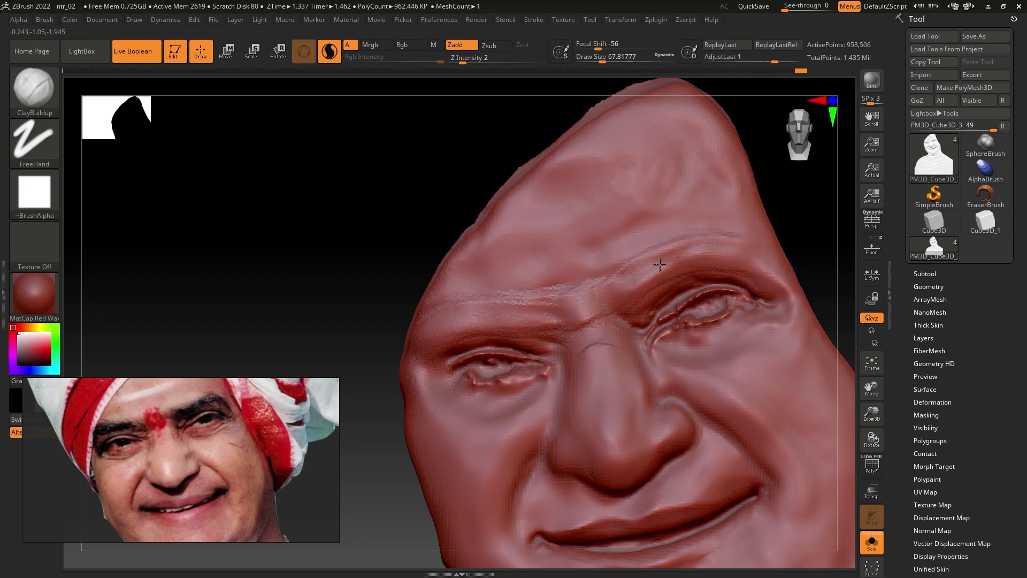
mouse_move(659, 265)
right_down()
mouse_move(676, 298)
mouse_move(609, 325)
mouse_move(341, 274)
right_up()
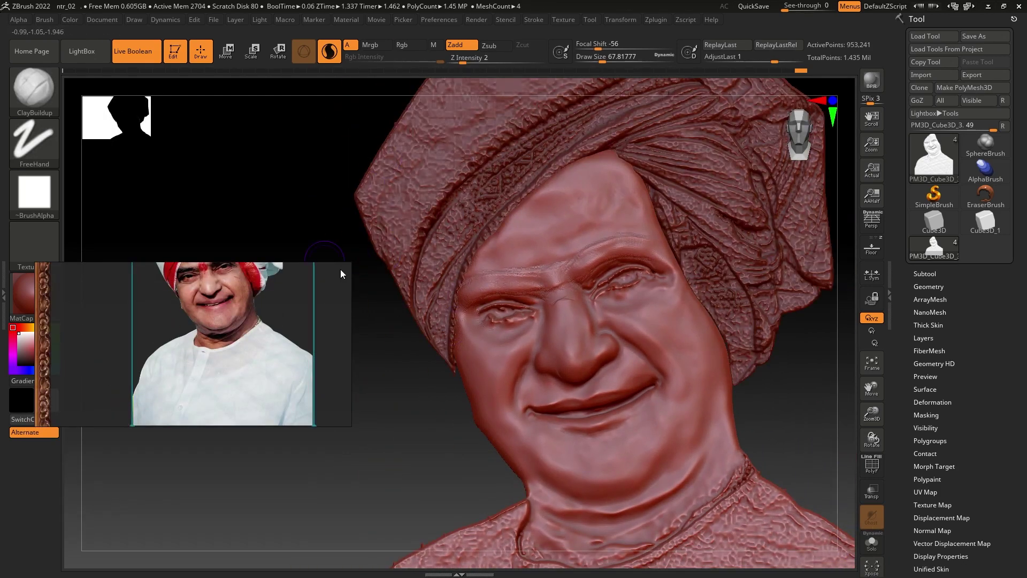
Step: Lasso-mask the chin and head with MaskLasso, leaving the neck and shirt unmasked
alt+right_drag(603, 442, 504, 349)
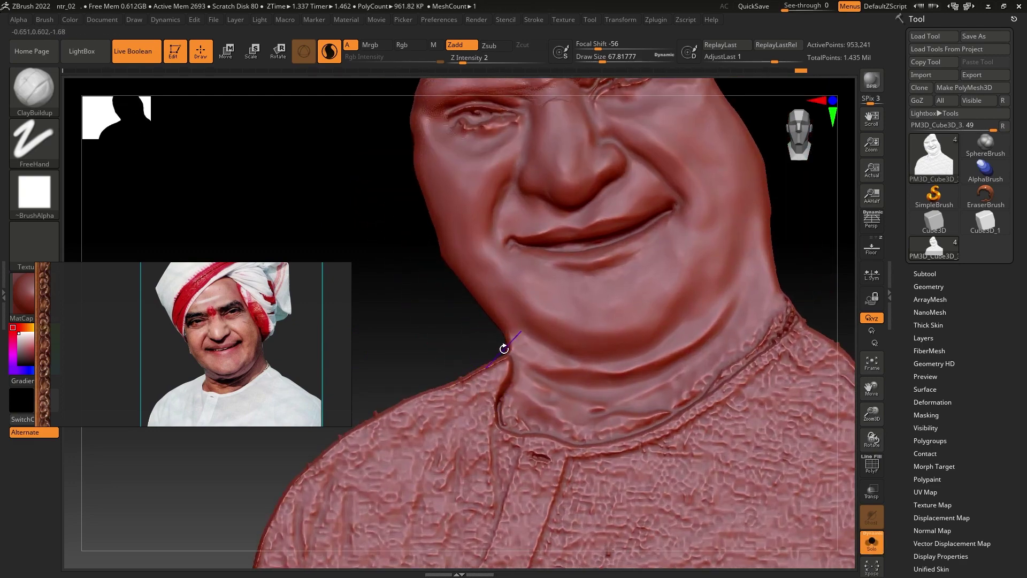
key(ctrl)
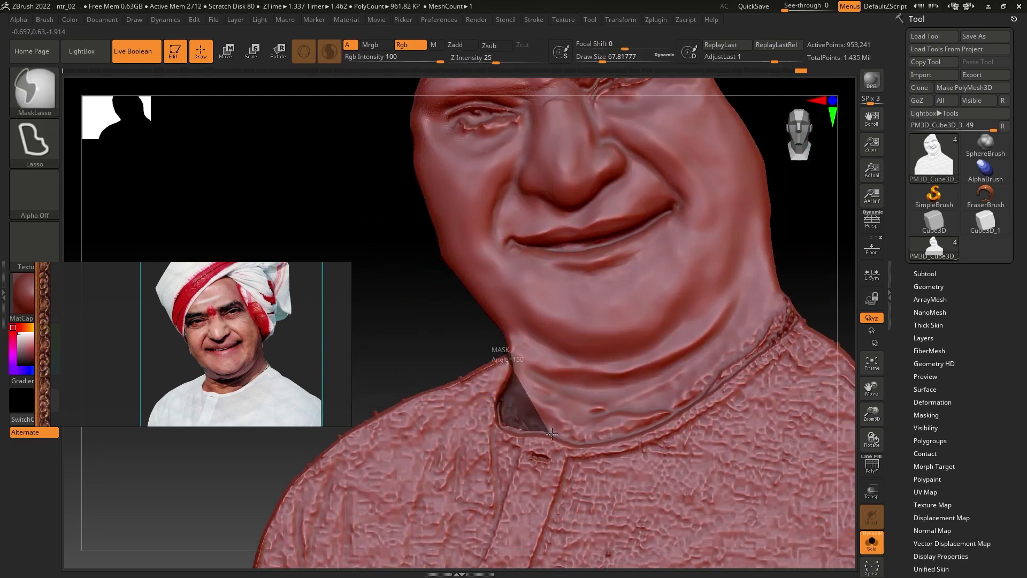
ctrl+drag(551, 433, 453, 292)
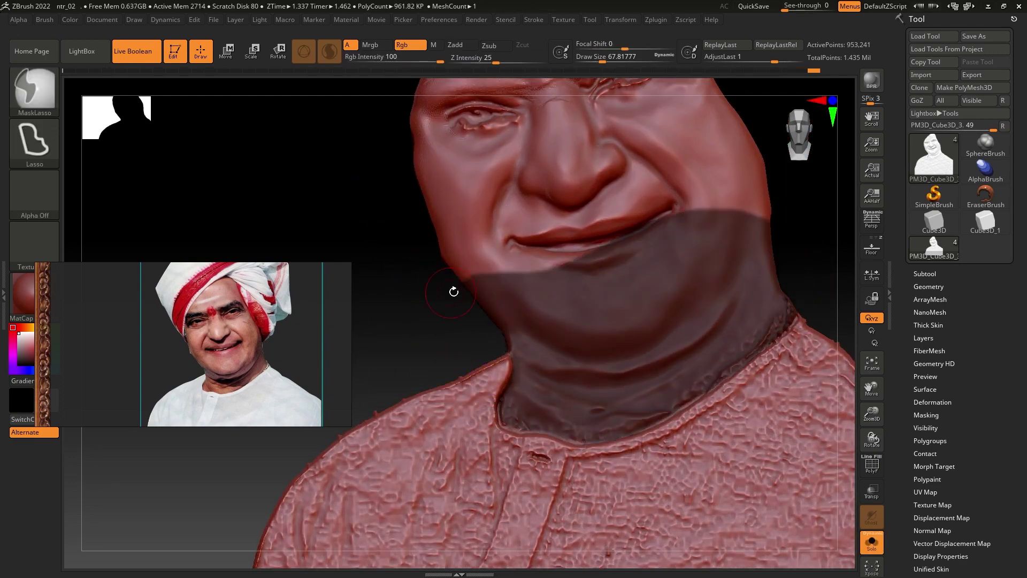
ctrl+right_drag(454, 292, 525, 337)
ctrl+drag(526, 337, 560, 207)
Step: Split Unmasked Points into PM3D_Cube3D_4, then orbit the face piece to inspect its edges
click(928, 273)
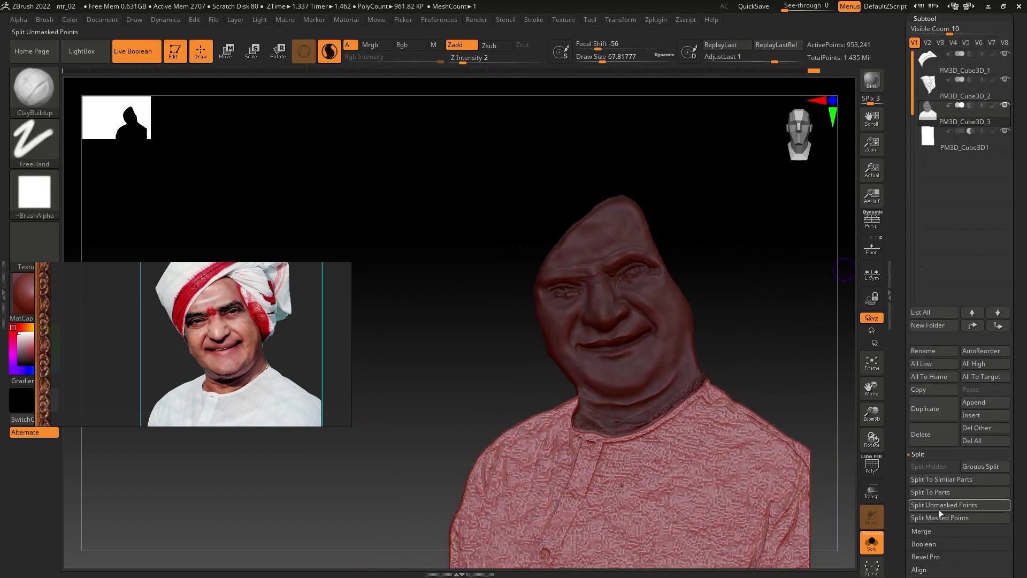
click(940, 511)
drag(757, 342, 444, 373)
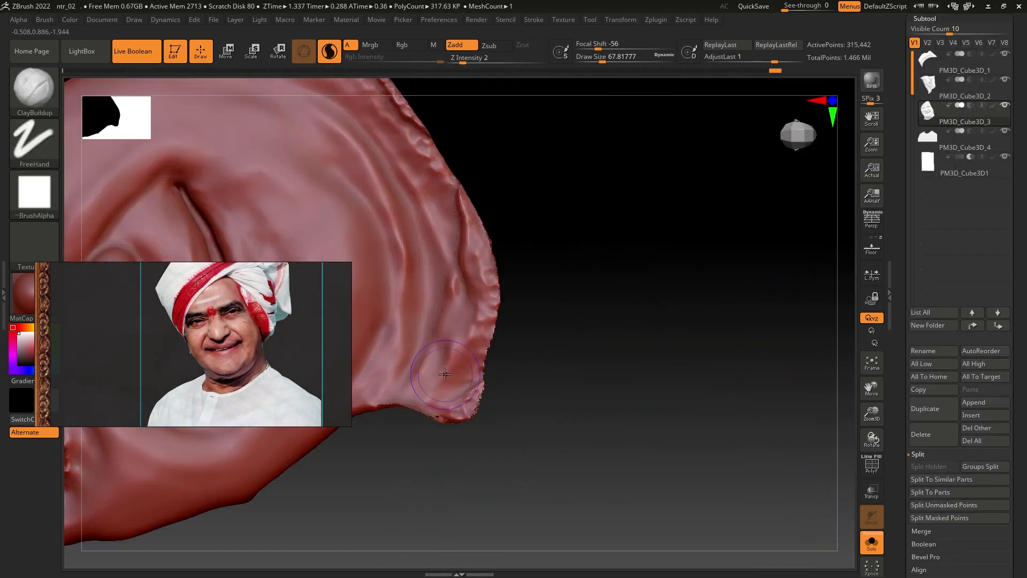
mouse_move(444, 373)
right_down()
mouse_move(529, 403)
mouse_move(535, 493)
right_up()
mouse_move(474, 489)
mouse_down()
mouse_move(531, 480)
mouse_move(542, 429)
mouse_up()
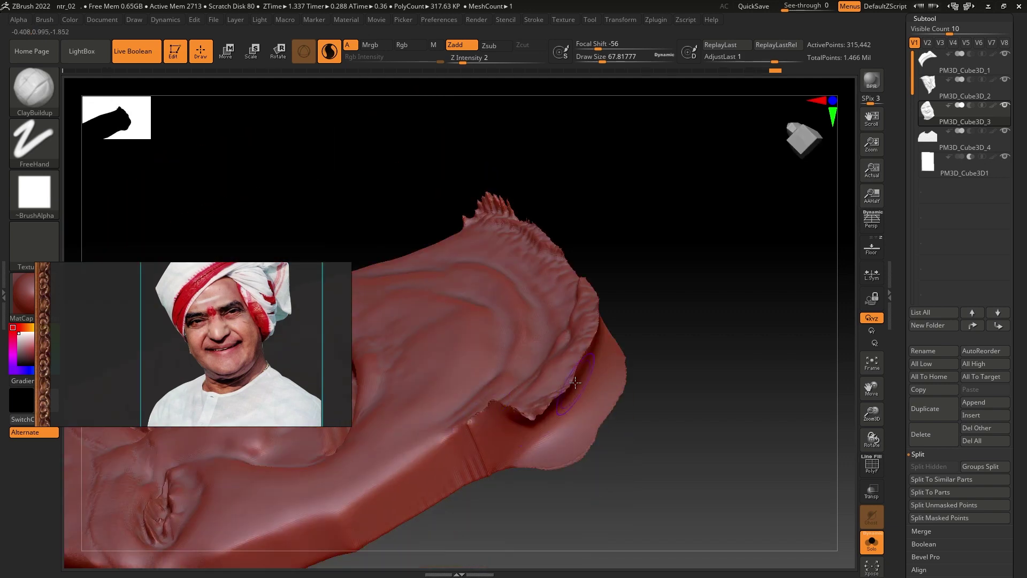
mouse_move(621, 300)
mouse_down()
mouse_move(570, 397)
mouse_move(481, 414)
mouse_up()
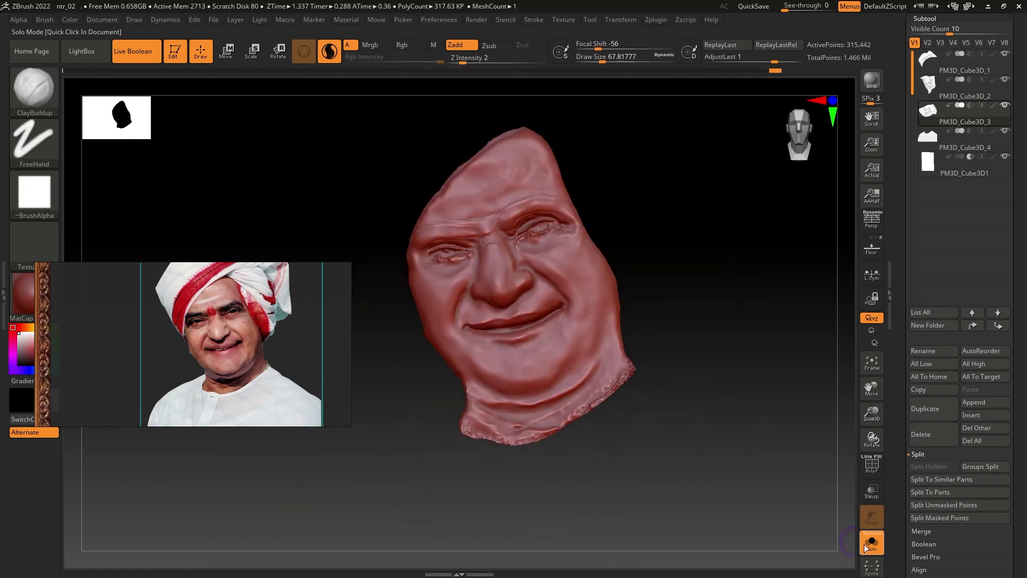
scroll(271, 276, down, 3)
Step: Inspect the nose and mouth up close, then view the whole turbaned head and select ClayBuildup
scroll(289, 294, up, 3)
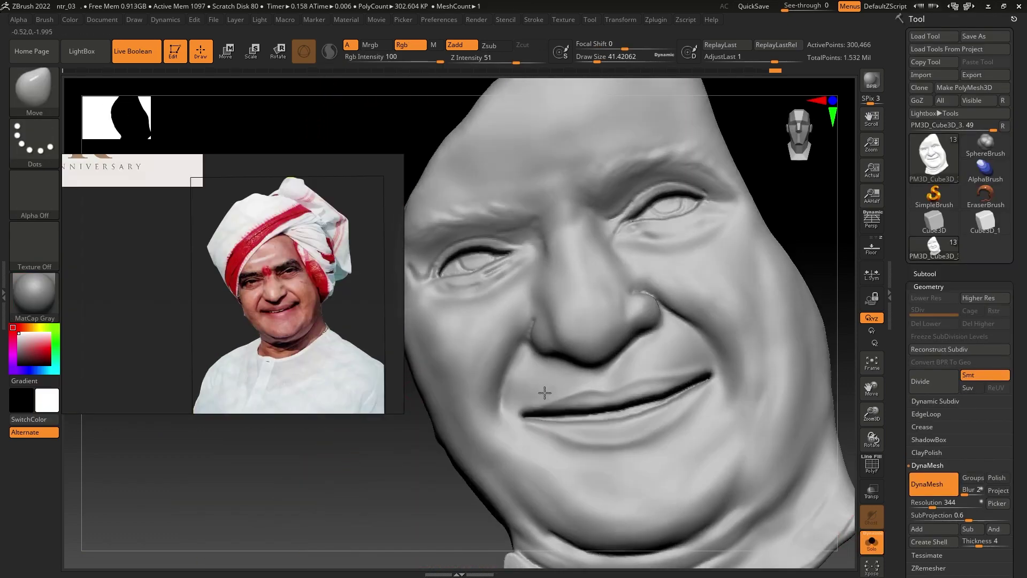
scroll(576, 470, up, 3)
scroll(550, 445, up, 2)
mouse_move(550, 445)
right_down()
mouse_move(592, 471)
mouse_move(538, 470)
mouse_move(528, 436)
mouse_move(552, 401)
mouse_move(582, 472)
mouse_move(685, 408)
mouse_move(668, 415)
mouse_move(681, 379)
right_up()
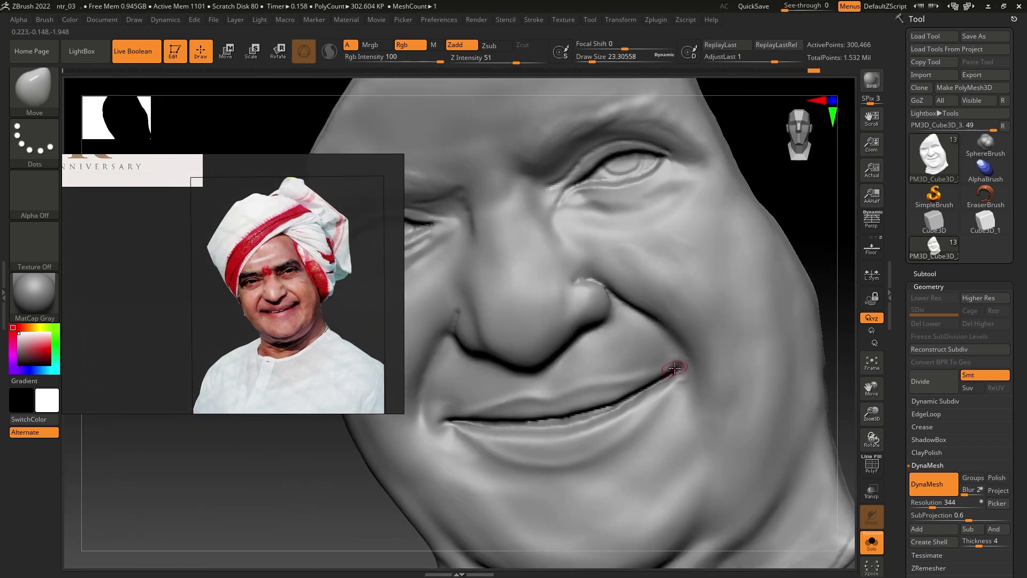
mouse_move(549, 440)
right_down()
mouse_move(643, 415)
mouse_move(397, 417)
mouse_move(694, 374)
mouse_move(578, 298)
right_up()
key(b)
key(c)
key(b)
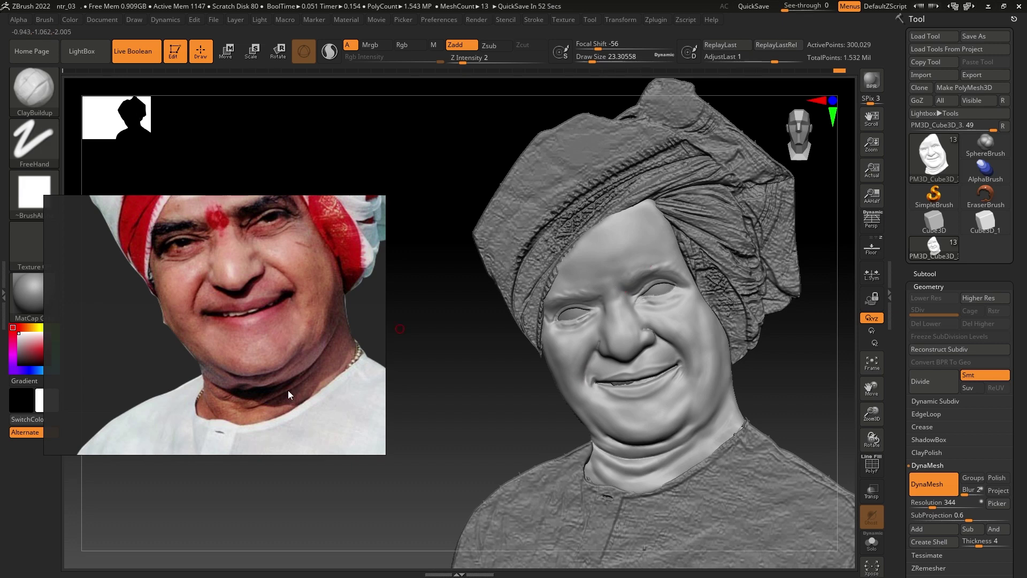
Step: Zoom onto the mouth and build up and soften the lower lip with ClayBuildup and Smooth
scroll(284, 329, up, 3)
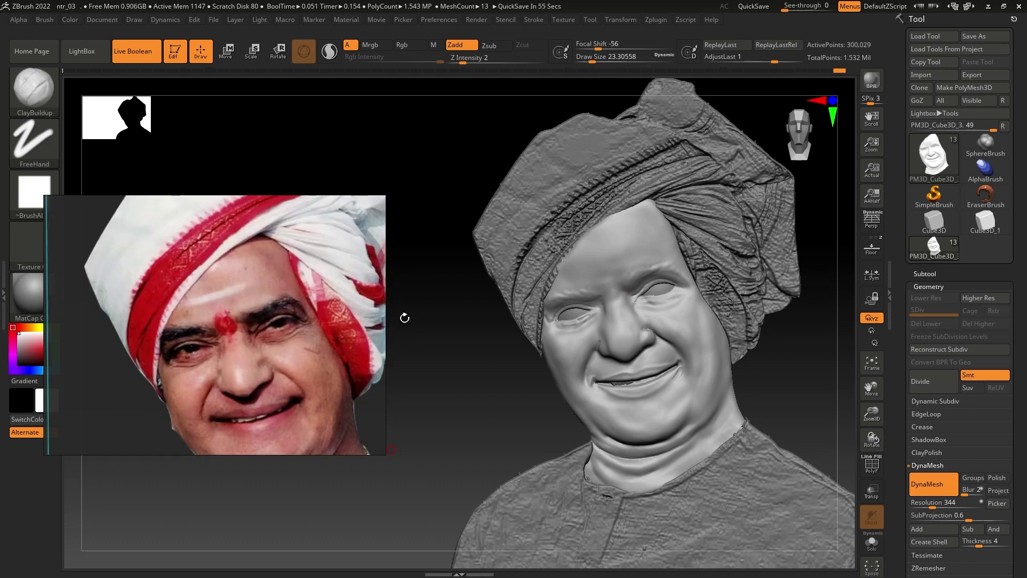
scroll(380, 326, down, 2)
scroll(692, 346, up, 3)
scroll(693, 346, up, 3)
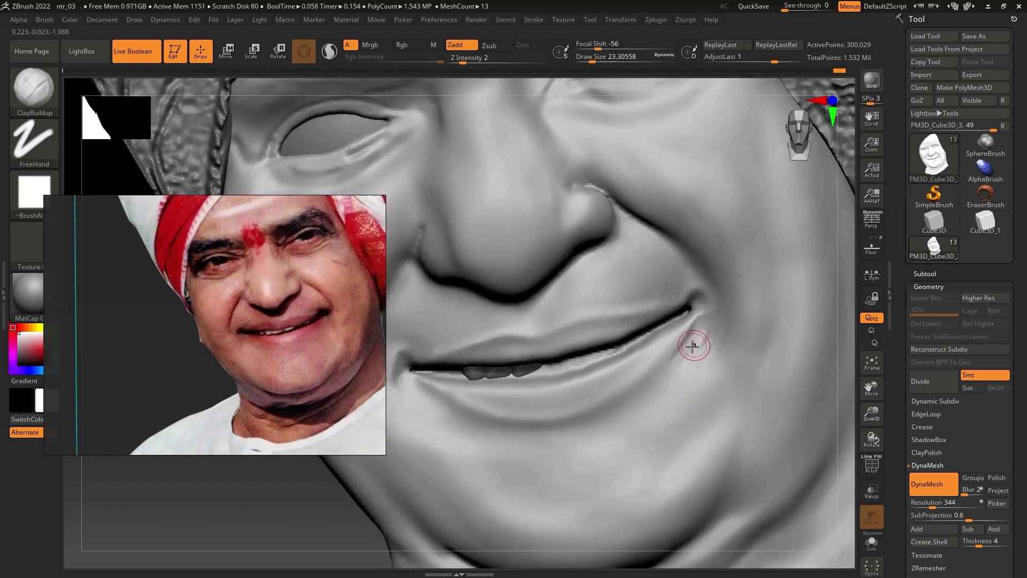
key(shift)
shift+drag(551, 432, 505, 405)
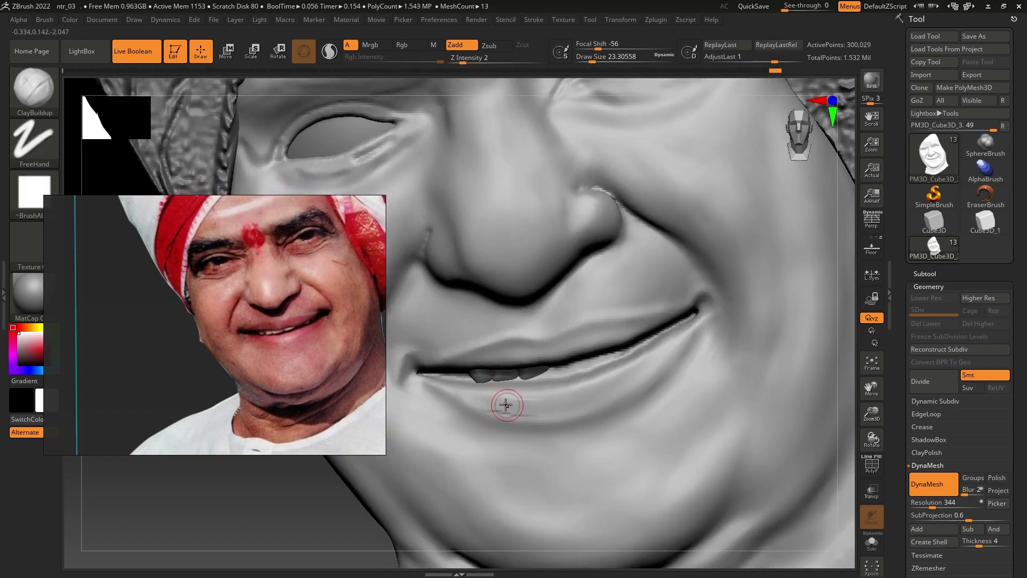
drag(610, 383, 529, 423)
drag(664, 364, 508, 412)
drag(578, 407, 476, 417)
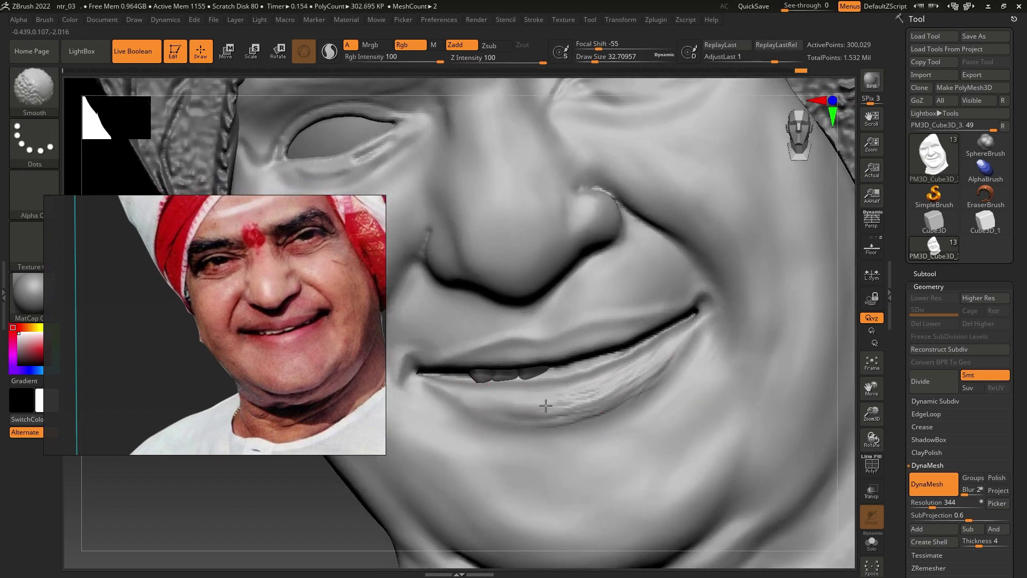
shift+drag(621, 388, 559, 404)
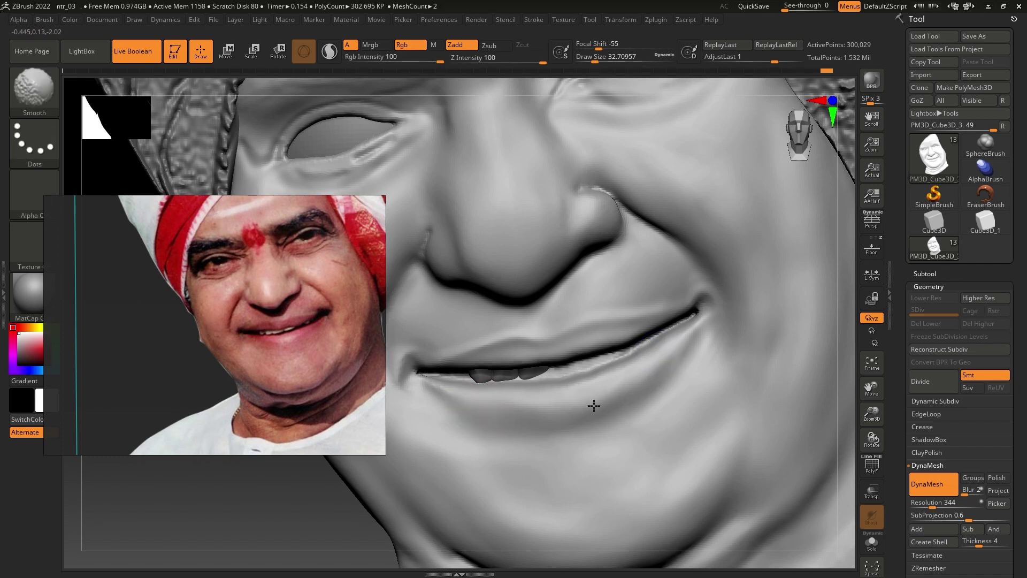
Step: Smooth below the lower lip, the jaw, and the cheek crease beside the mouth corner
shift+drag(475, 404, 639, 384)
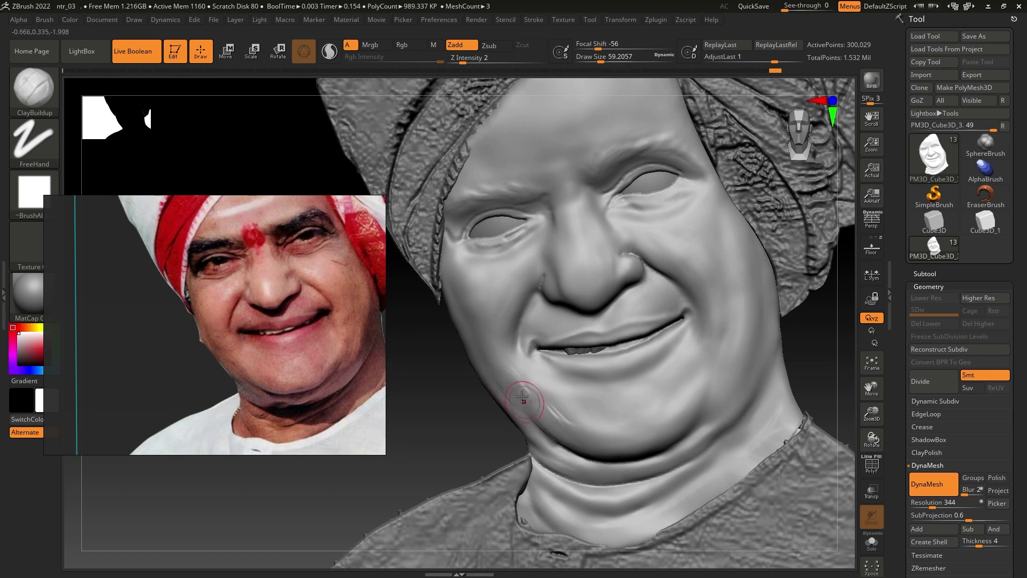
mouse_move(523, 397)
shift+mouse_down()
mouse_move(493, 339)
mouse_move(532, 394)
shift+mouse_up()
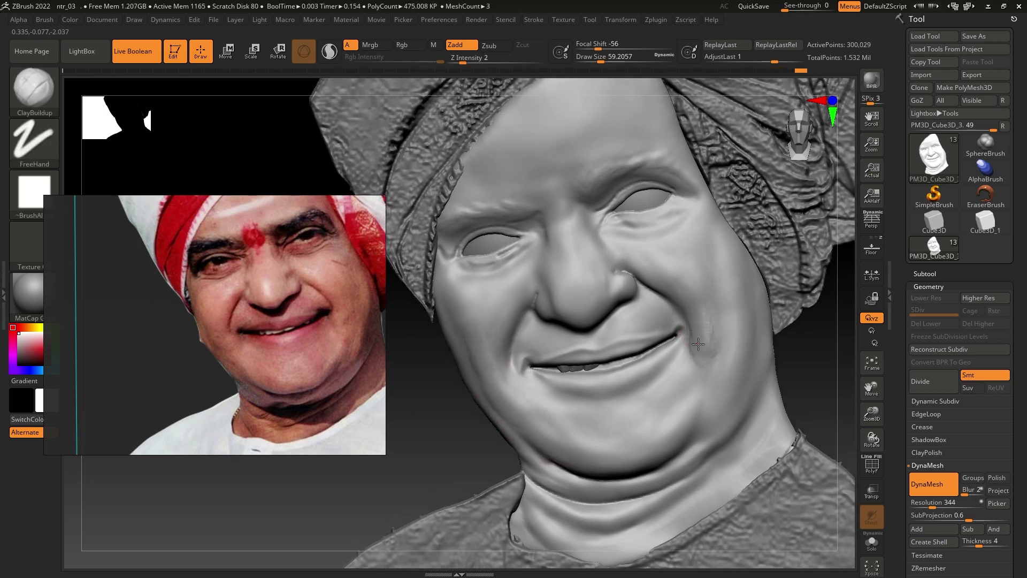
shift+drag(688, 291, 706, 337)
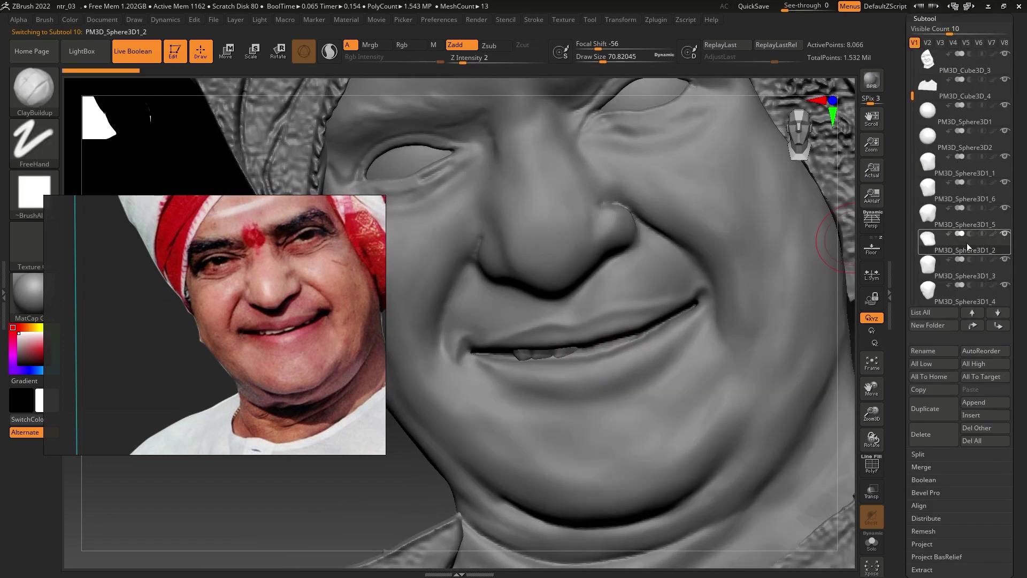
Step: Select a tooth subtool and nudge the tooth pieces up and down-left with the Transpose gizmo
click(967, 238)
key(w)
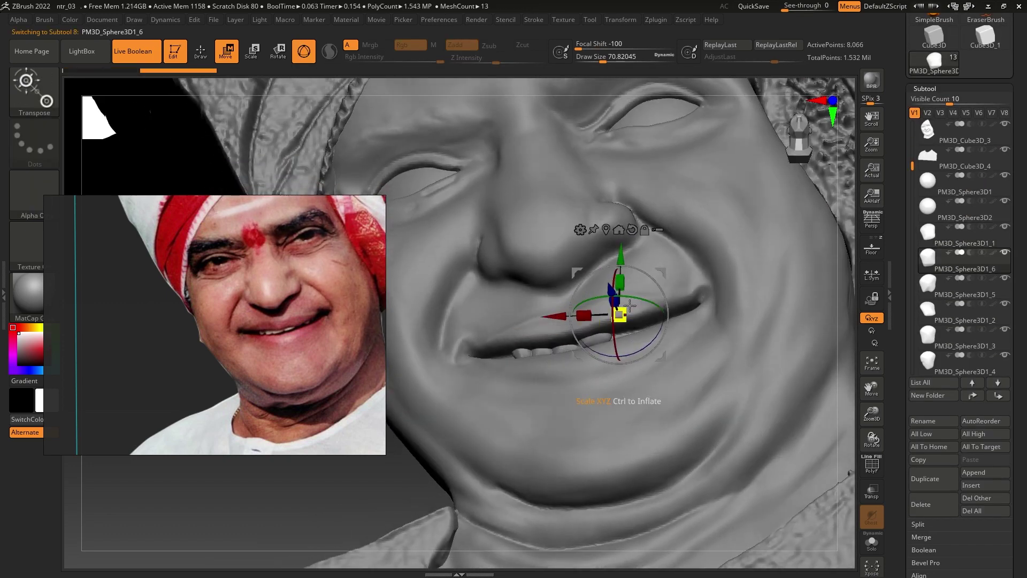
drag(620, 262, 622, 254)
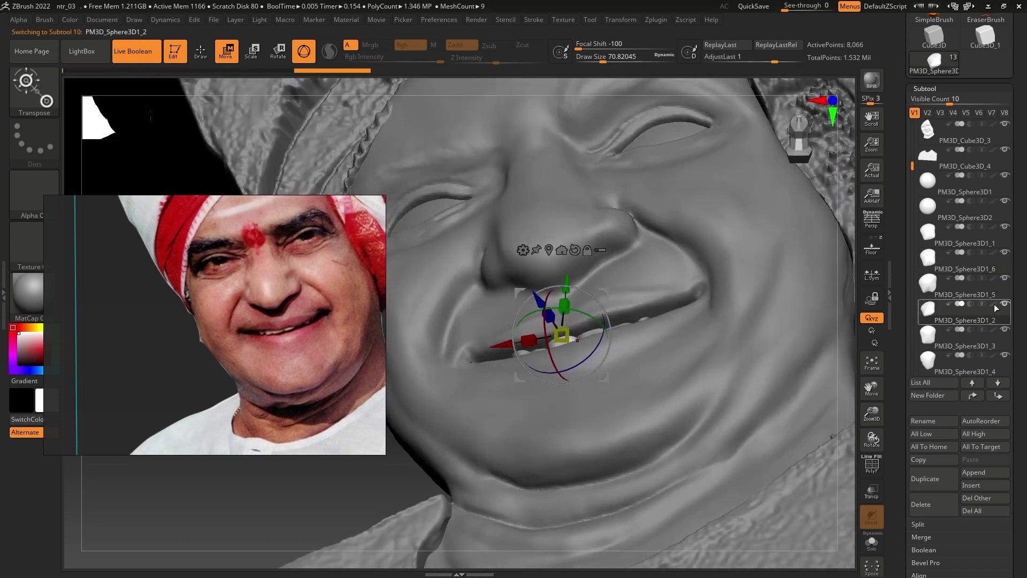
drag(543, 296, 505, 313)
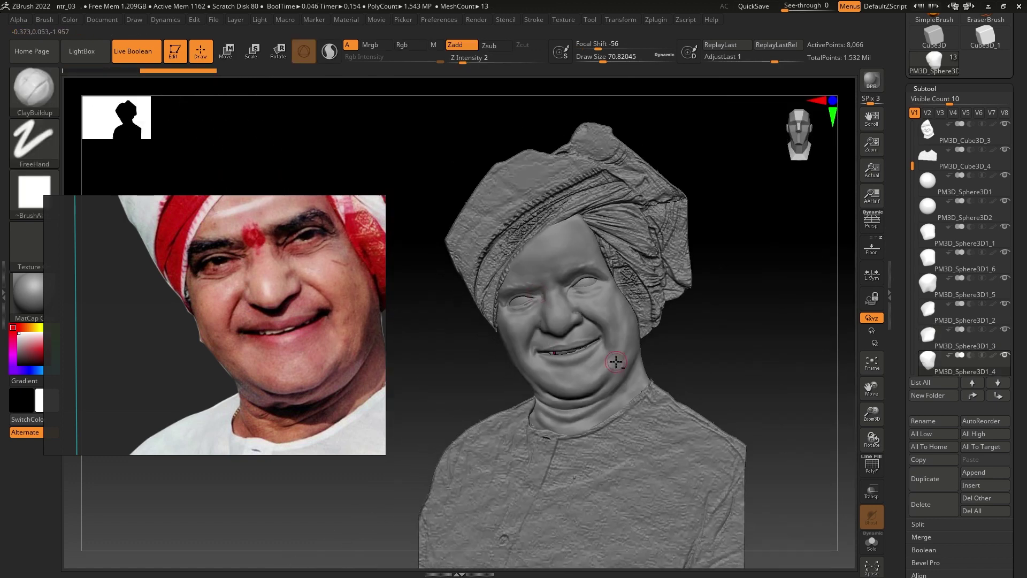
scroll(312, 355, up, 2)
Step: Select the DamStandard brush and turn off the floor grid
scroll(245, 303, up, 5)
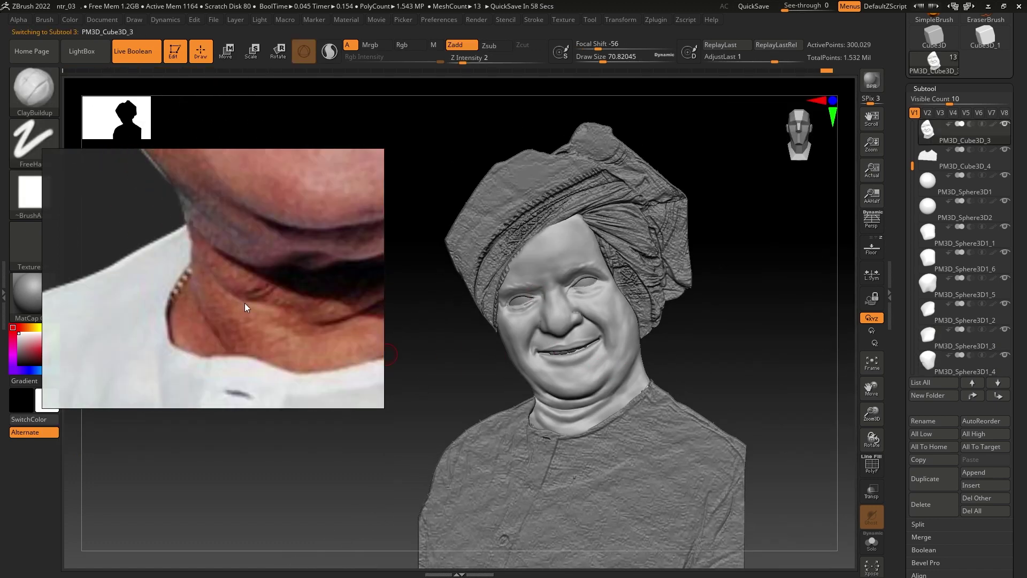
scroll(172, 326, down, 1)
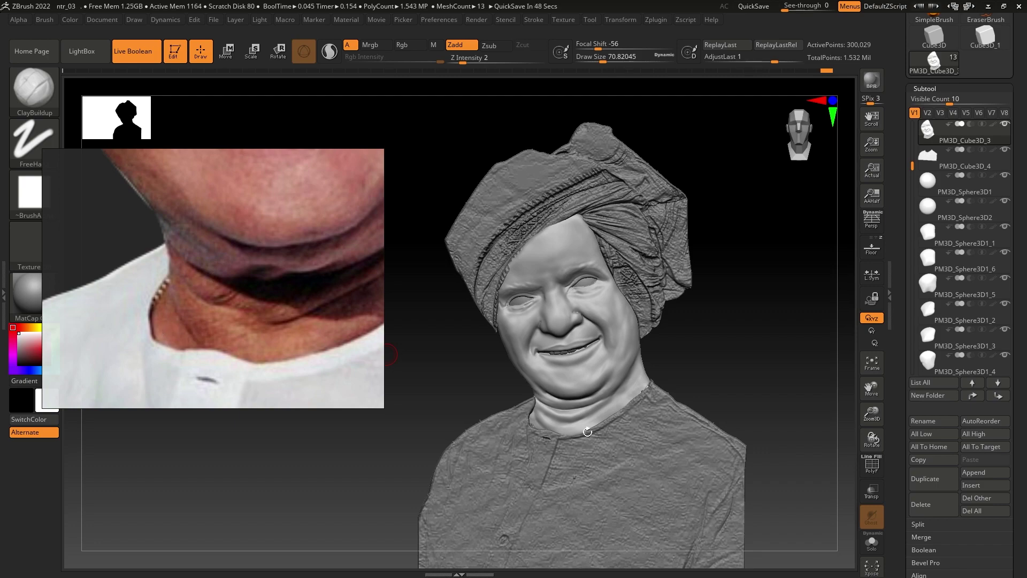
key(b)
key(d)
key(s)
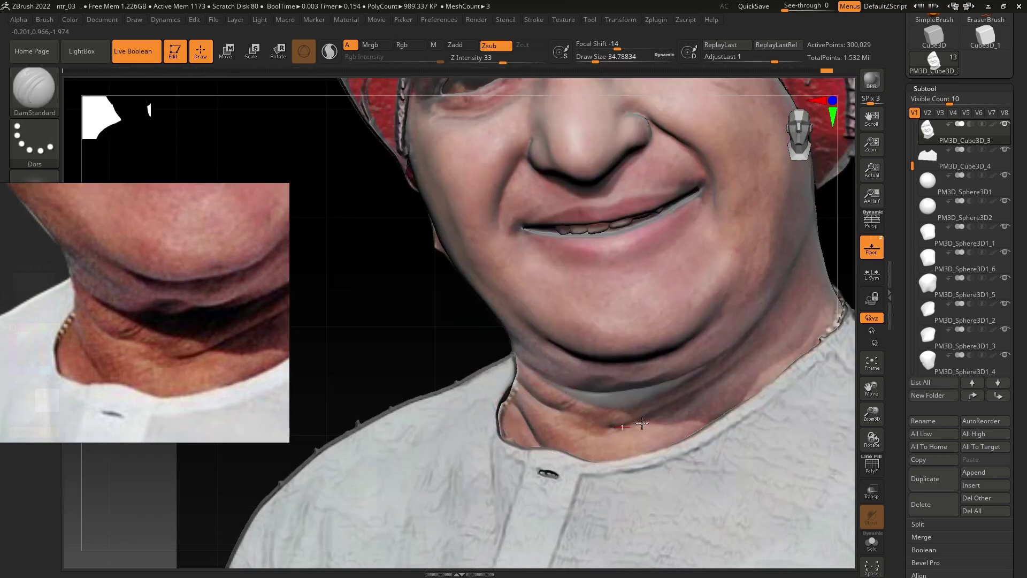
scroll(150, 360, down, 1)
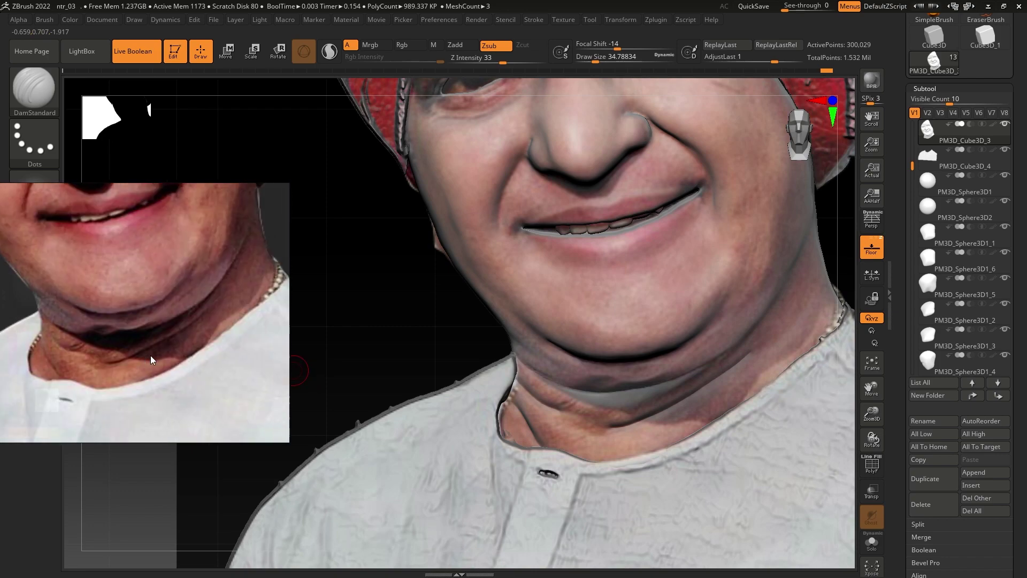
click(864, 241)
Step: Add ClayBuildup strokes along the jawline with the face turned toward the viewer
key(b)
key(c)
key(b)
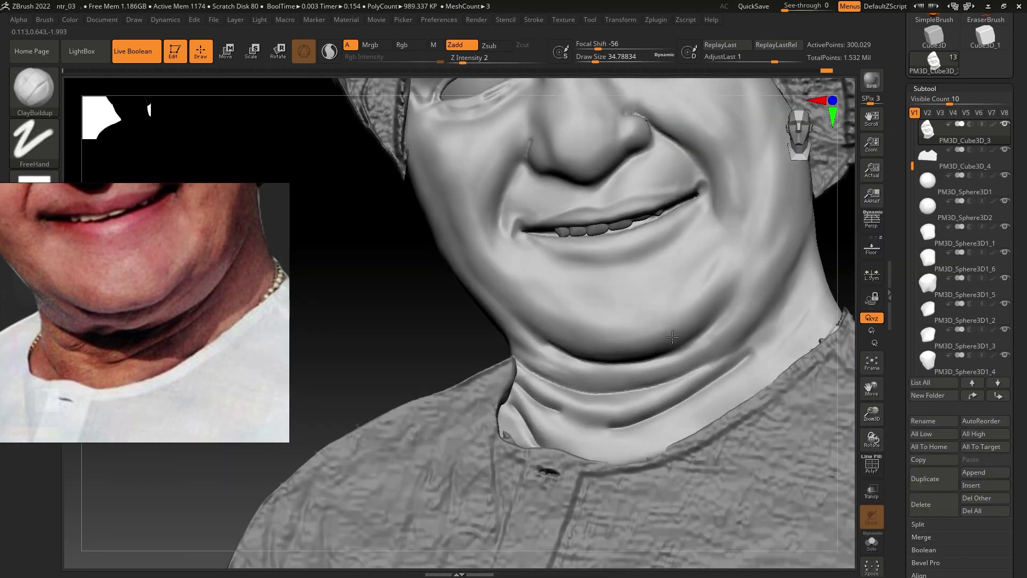
right_drag(672, 337, 510, 329)
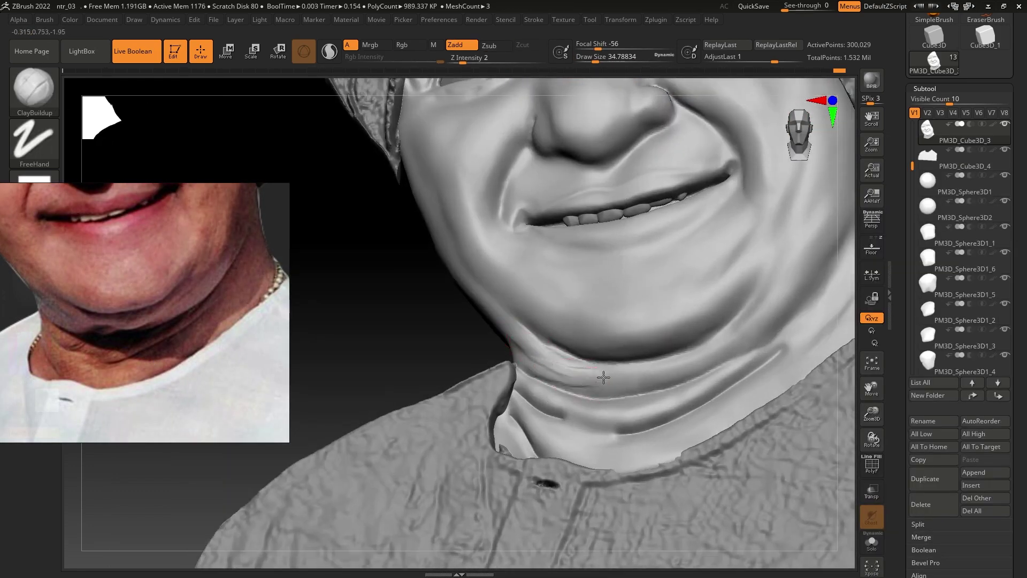
right_drag(709, 344, 728, 331)
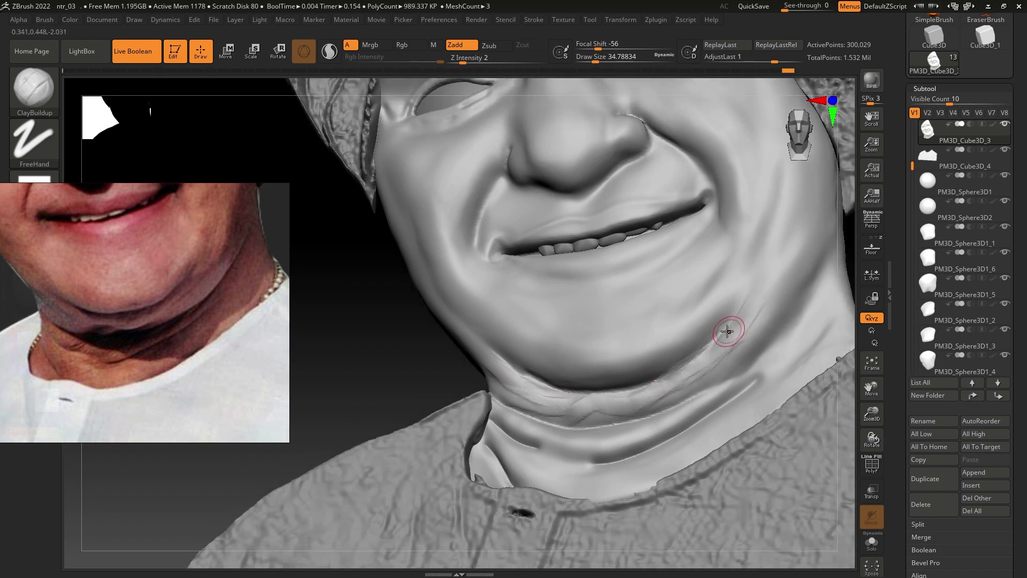
mouse_move(668, 385)
mouse_down()
mouse_move(749, 312)
mouse_move(718, 335)
mouse_up()
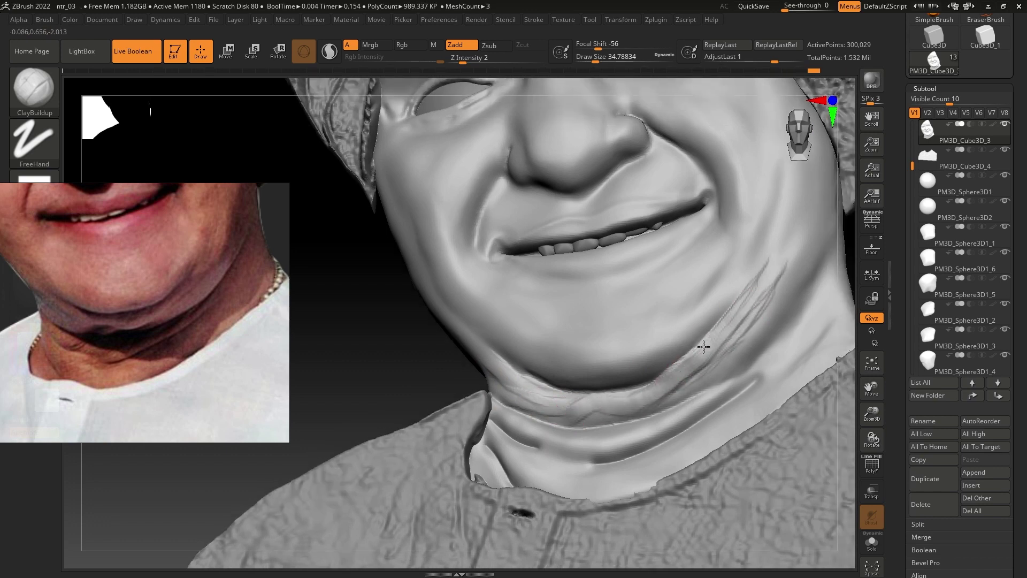
mouse_move(729, 294)
ctrl+right_down()
mouse_move(729, 350)
mouse_move(729, 300)
ctrl+right_up()
Step: Switch back to DamStandard and orbit around the head to check the neck creases
key(b)
key(d)
key(s)
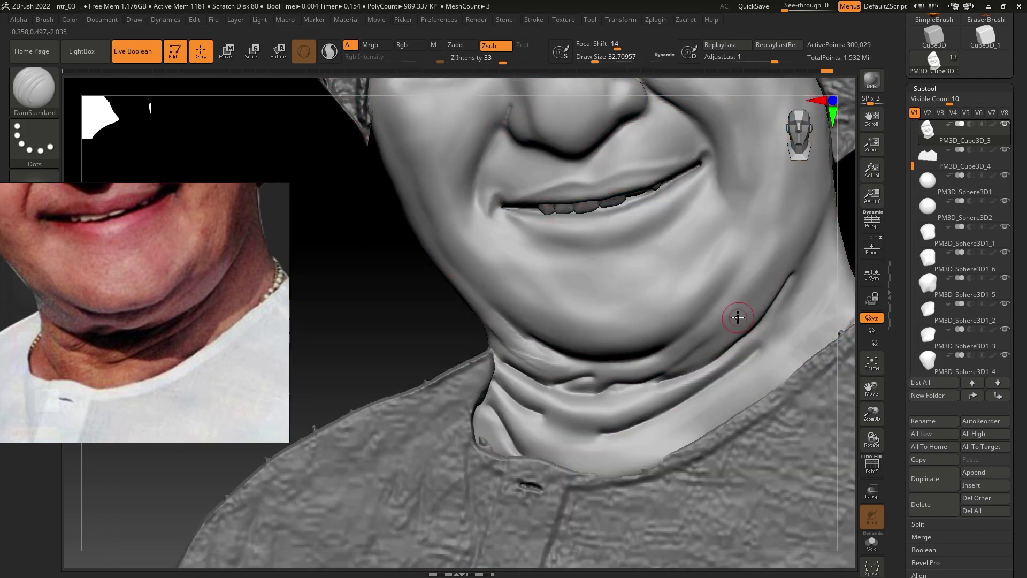
mouse_move(738, 316)
ctrl+right_down()
mouse_move(658, 360)
mouse_move(649, 390)
mouse_move(626, 408)
ctrl+right_up()
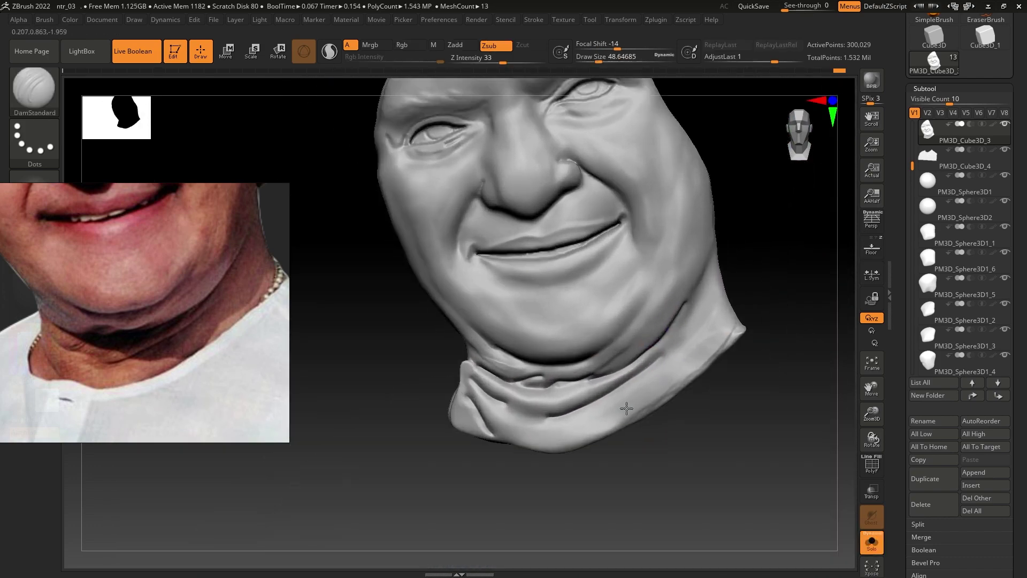
Step: Build up and smooth the nose tip and nostril with the ClayBuildup brush
key(b)
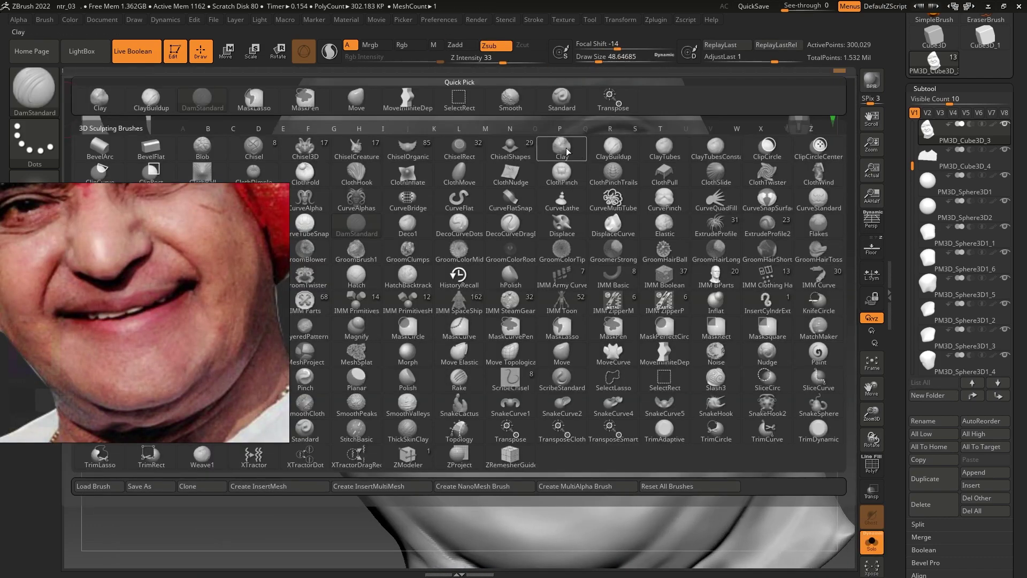
key(c)
key(b)
drag(511, 319, 496, 286)
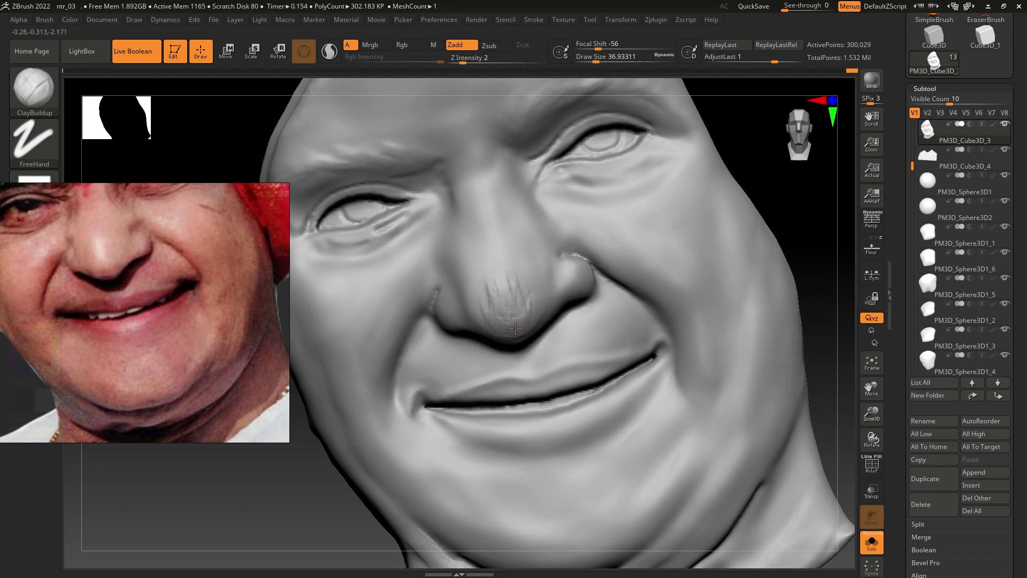
key(shift)
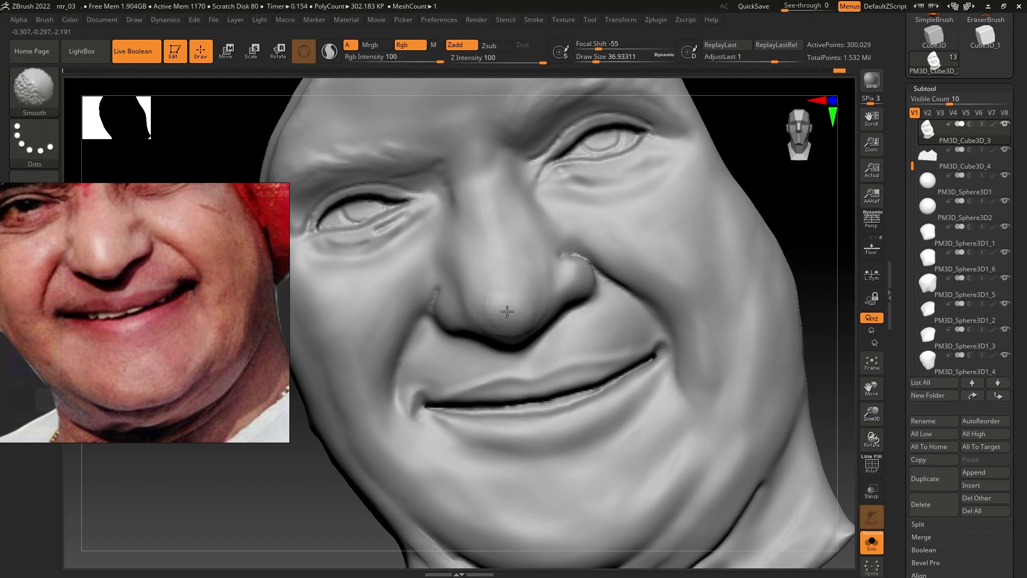
shift+drag(515, 305, 567, 342)
Step: Add clay ridges along the cheek fold, checking the face from several angles
right_drag(567, 342, 656, 324)
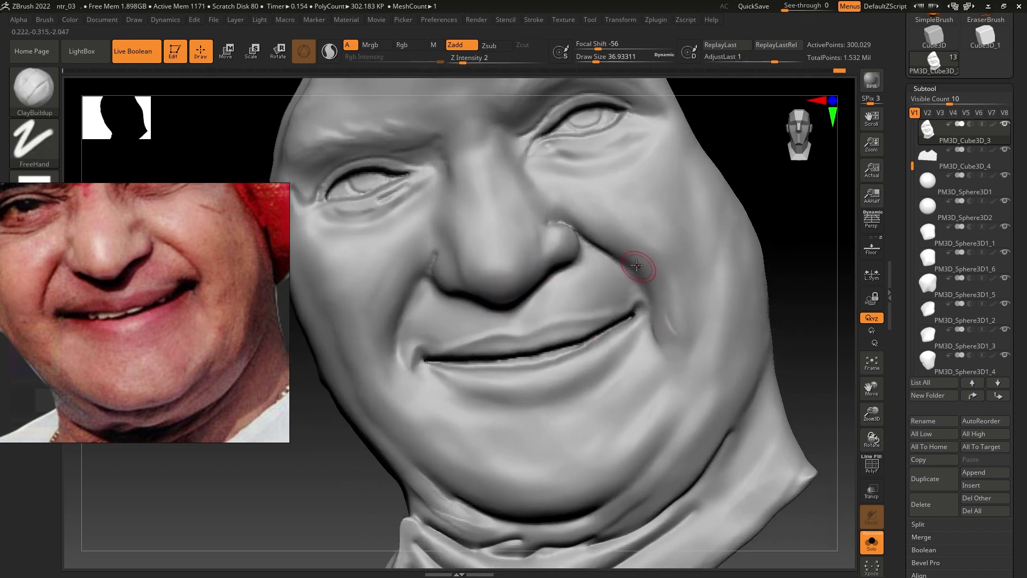
right_drag(654, 240, 567, 213)
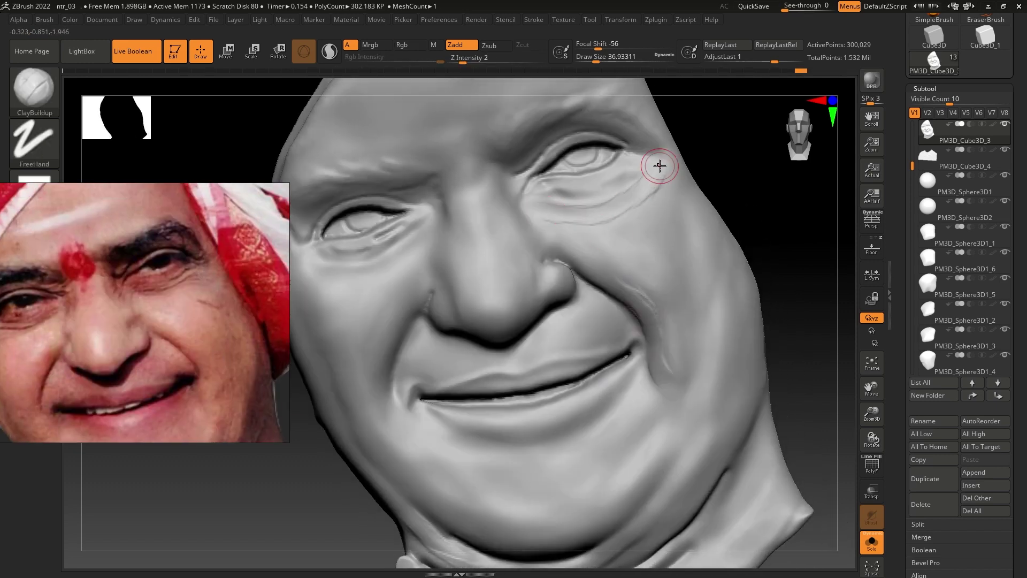
key(shift)
ctrl+right_drag(669, 361, 499, 323)
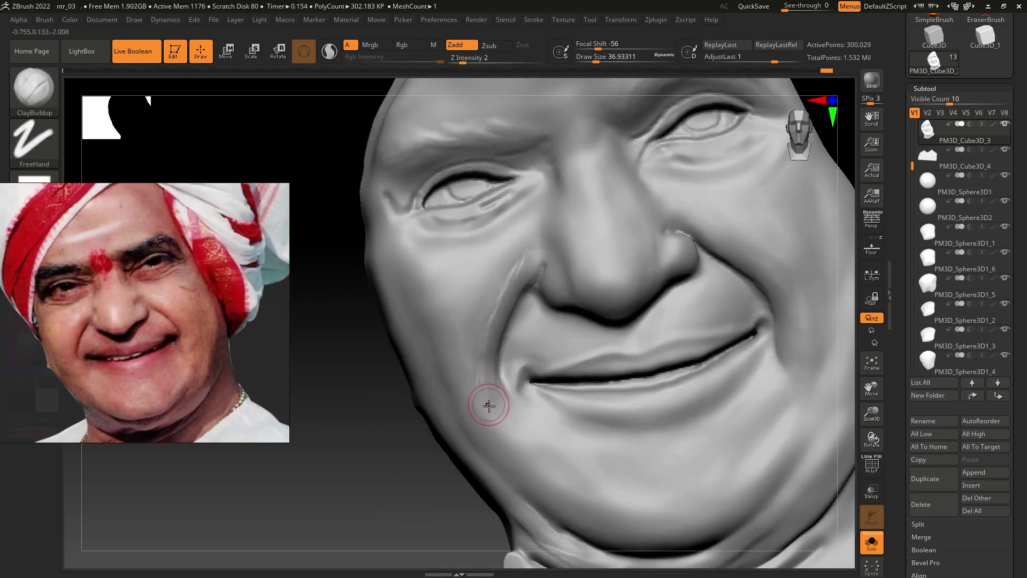
drag(480, 421, 519, 444)
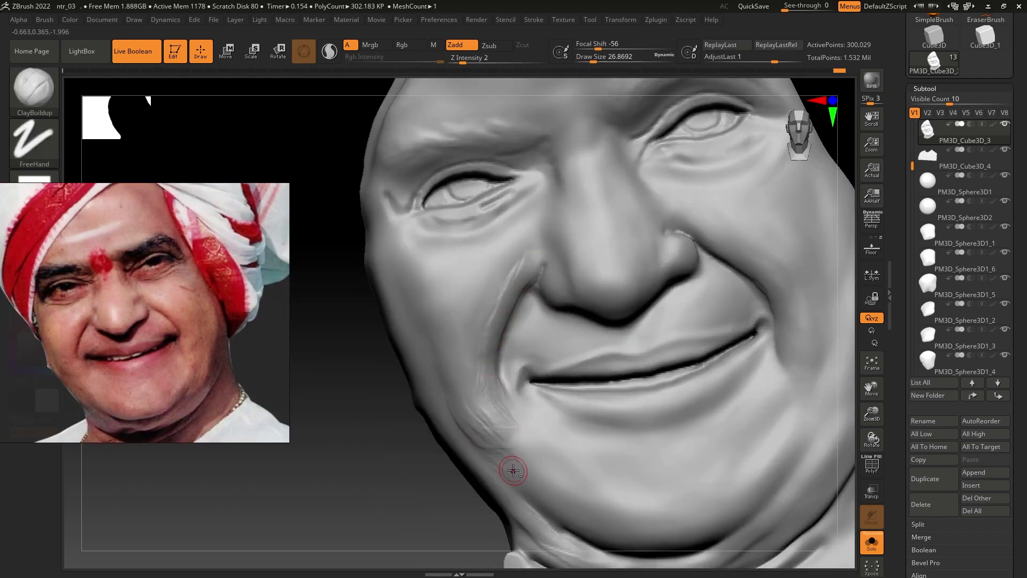
ctrl+right_drag(513, 470, 527, 400)
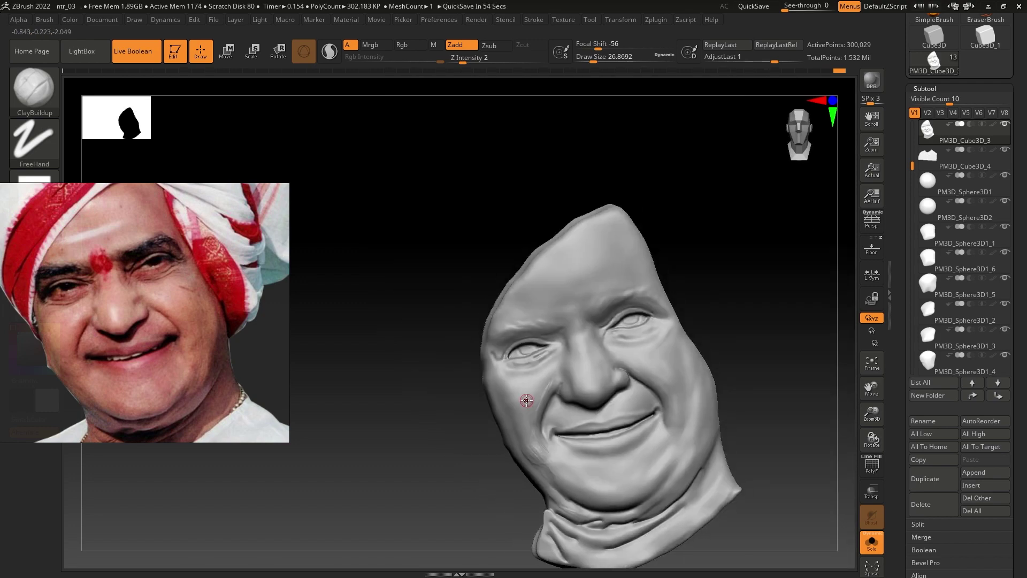
scroll(145, 312, up, 3)
ctrl+right_drag(653, 410, 650, 428)
Step: Mask part of the face for move-sculpting, frame it, and show the turban pieces again
key(b)
key(m)
key(v)
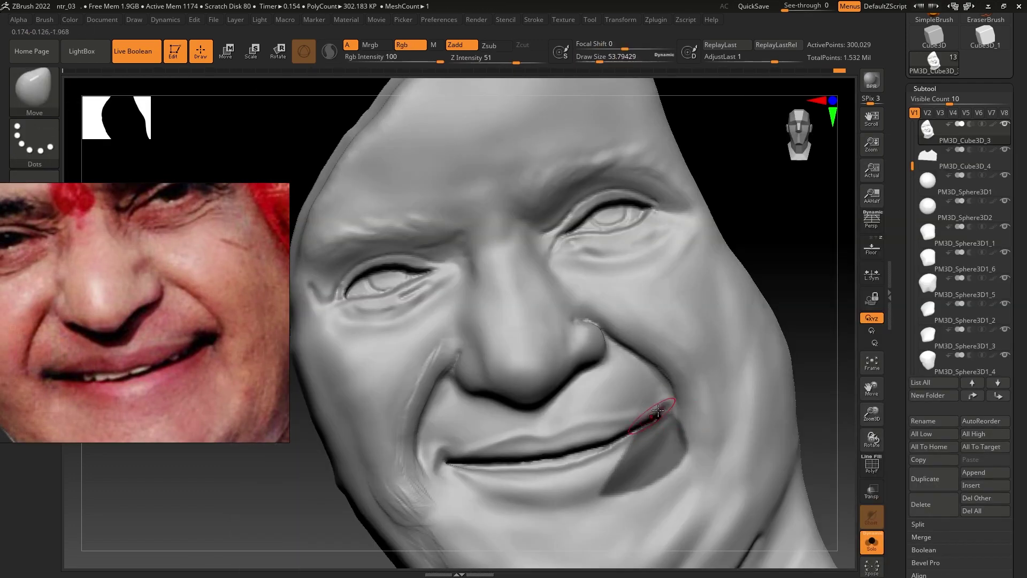
key(s)
right_drag(640, 425, 529, 421)
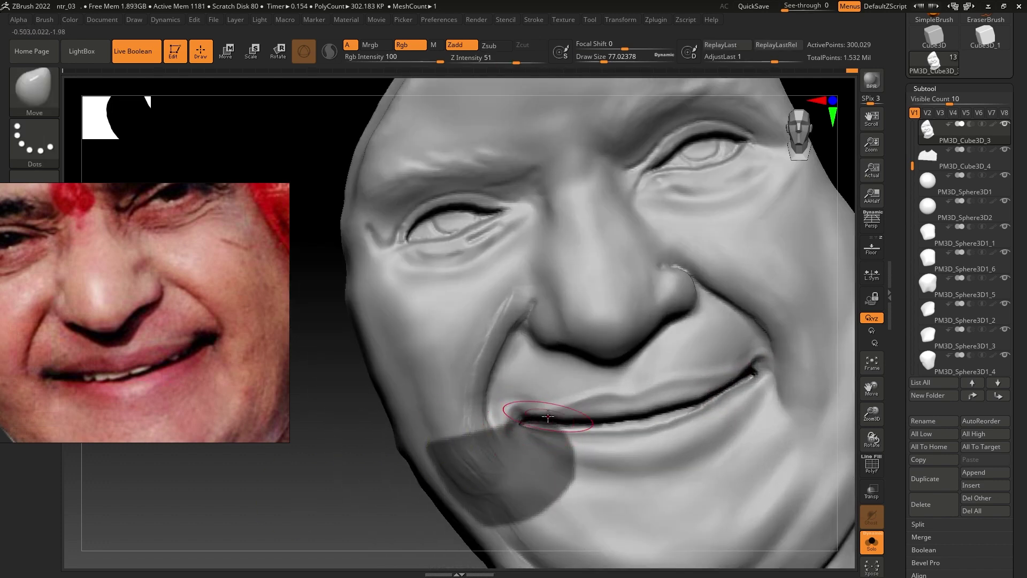
ctrl+drag(513, 423, 535, 481)
key(f)
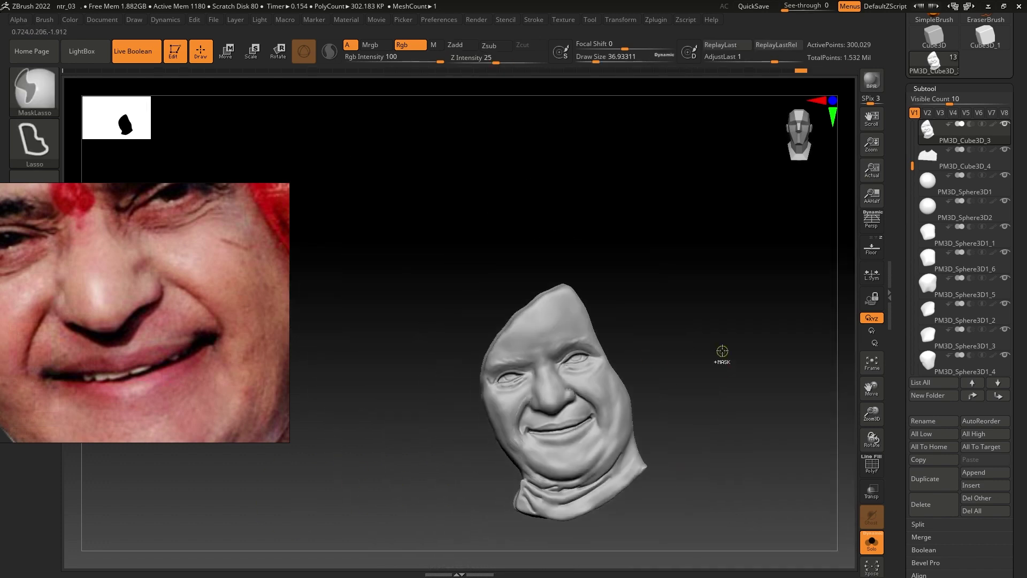
ctrl+shift+click(722, 351)
ctrl+right_drag(722, 351, 588, 268)
Step: Build up a crease down the cheek with a trim brush and Shift-smoothing
scroll(216, 351, down, 3)
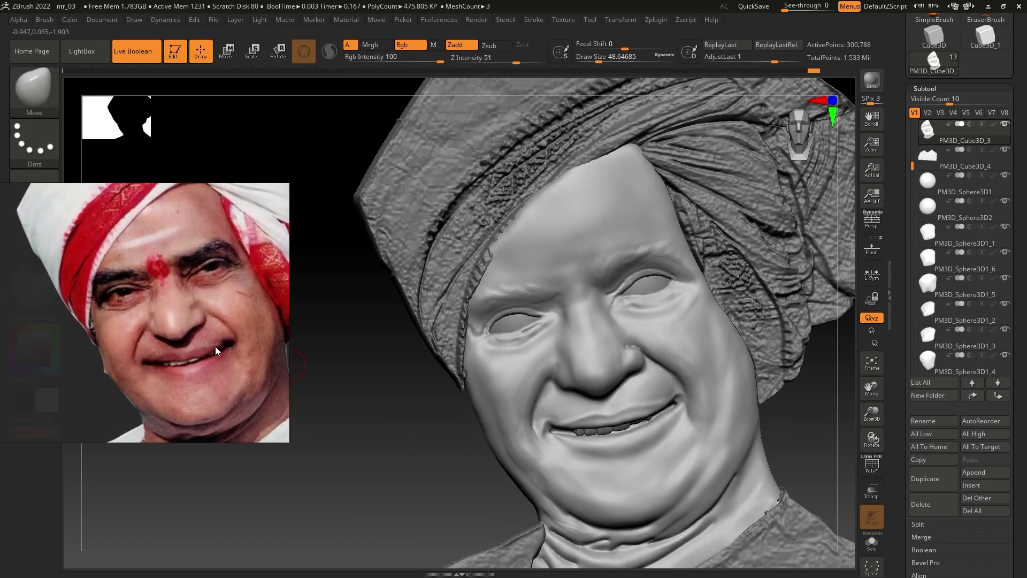
mouse_move(525, 332)
right_down()
mouse_move(566, 291)
mouse_move(535, 310)
right_up()
key(b)
key(t)
key(d)
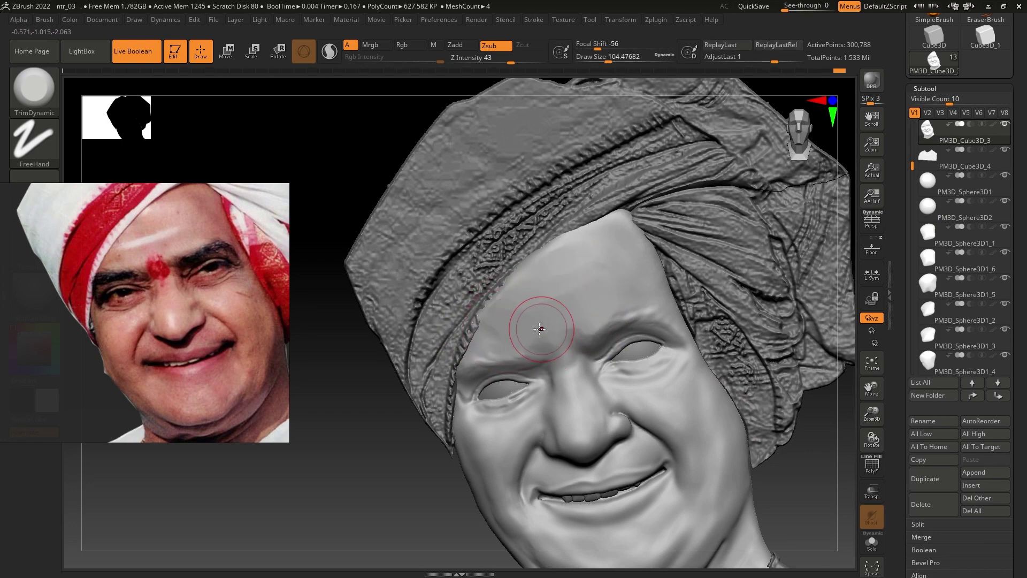
key(shift)
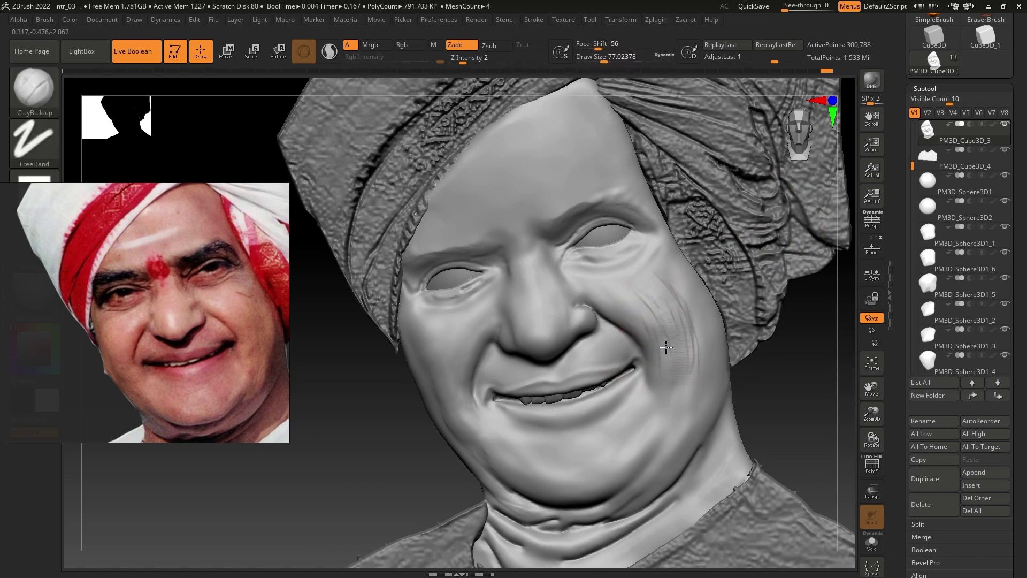
key(shift)
shift+drag(688, 316, 691, 416)
key(shift)
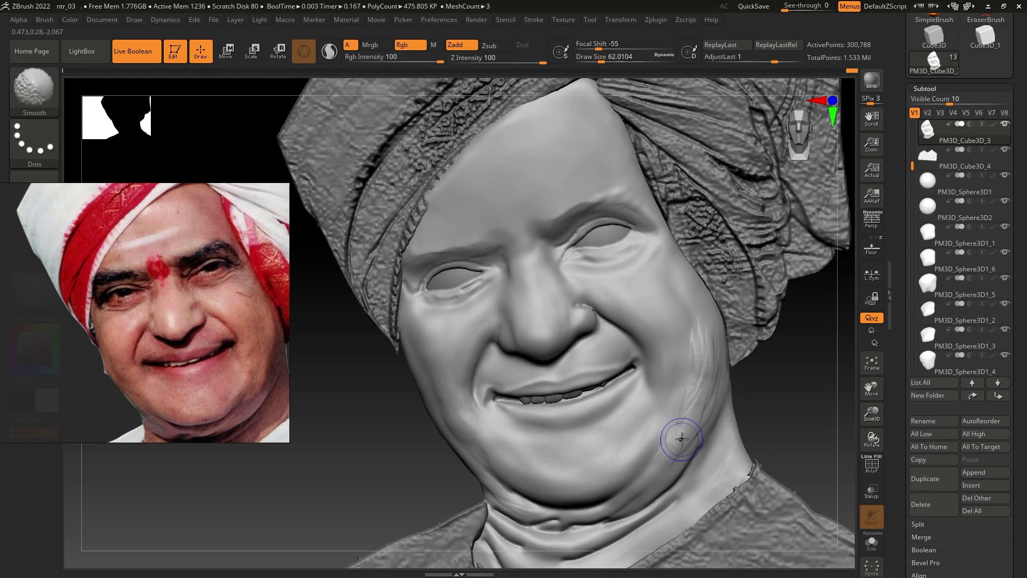
drag(698, 338, 689, 409)
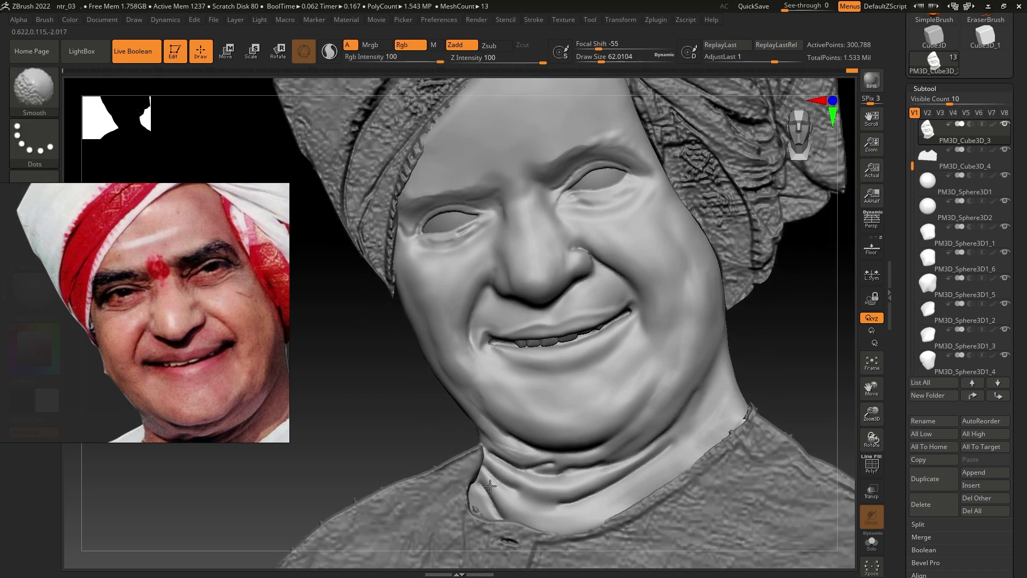
Step: Resize the brush, reshape the chin and jawline, and isolate the face from the turban
key(s)
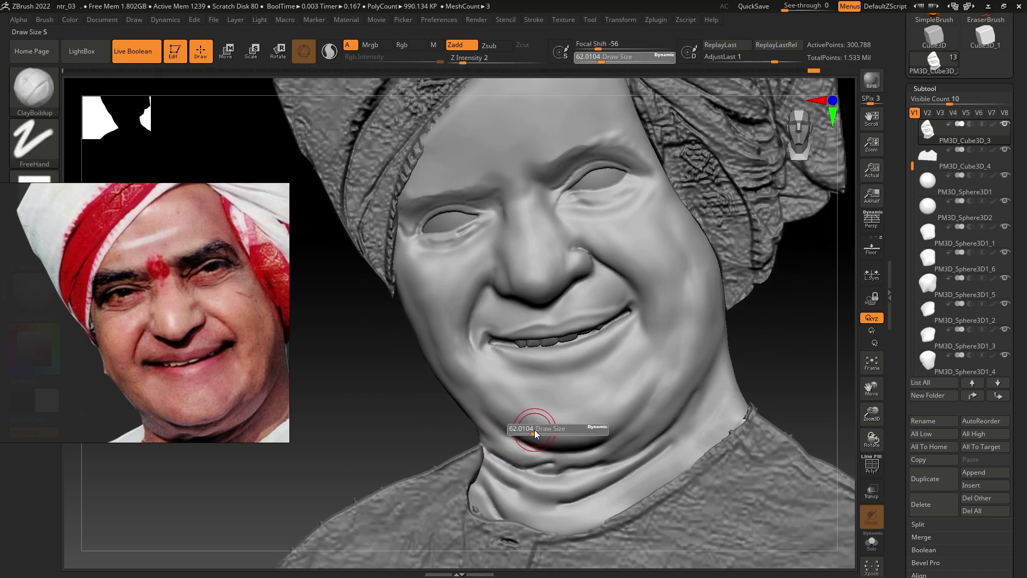
key(shift)
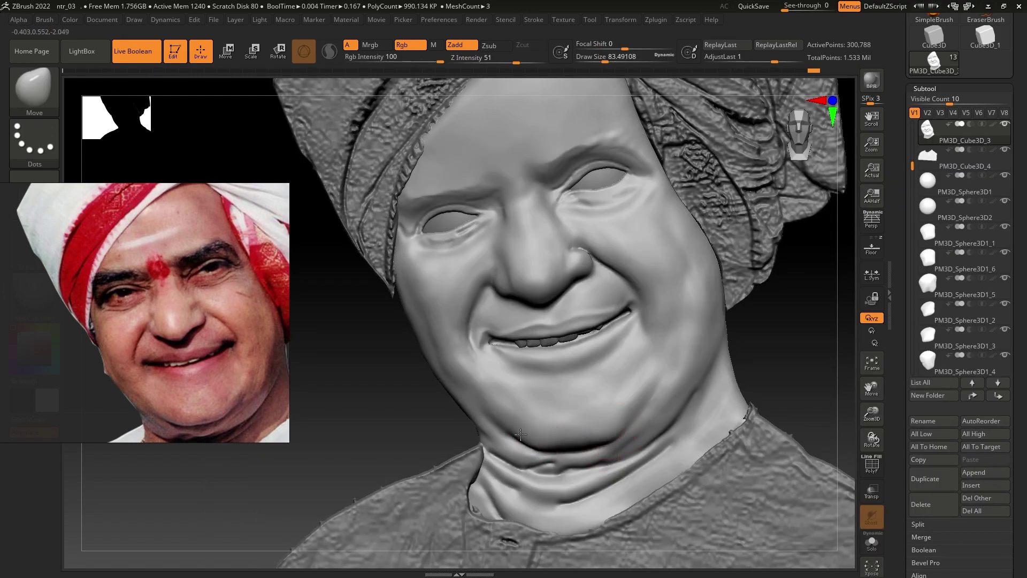
drag(617, 436, 638, 408)
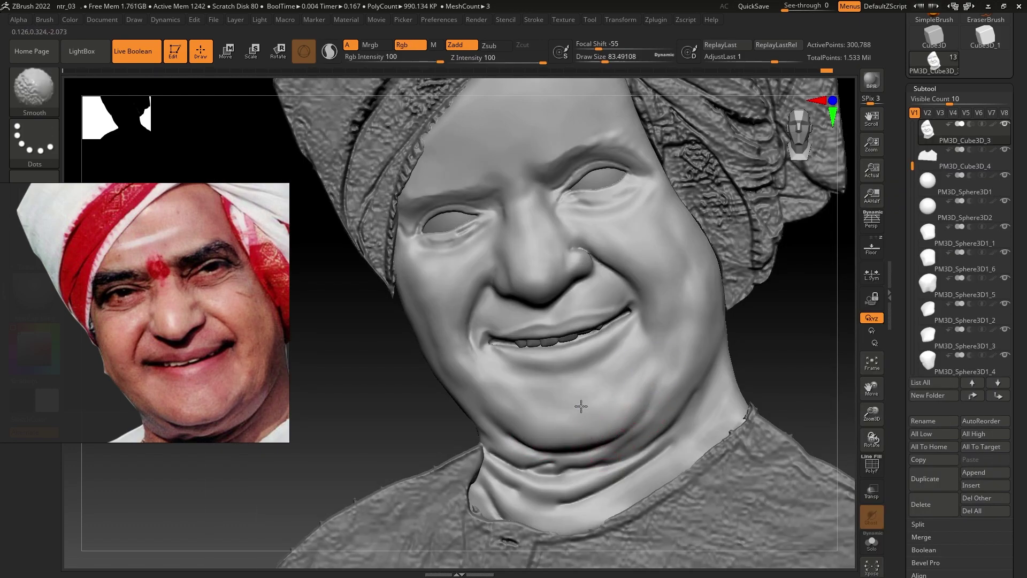
key(s)
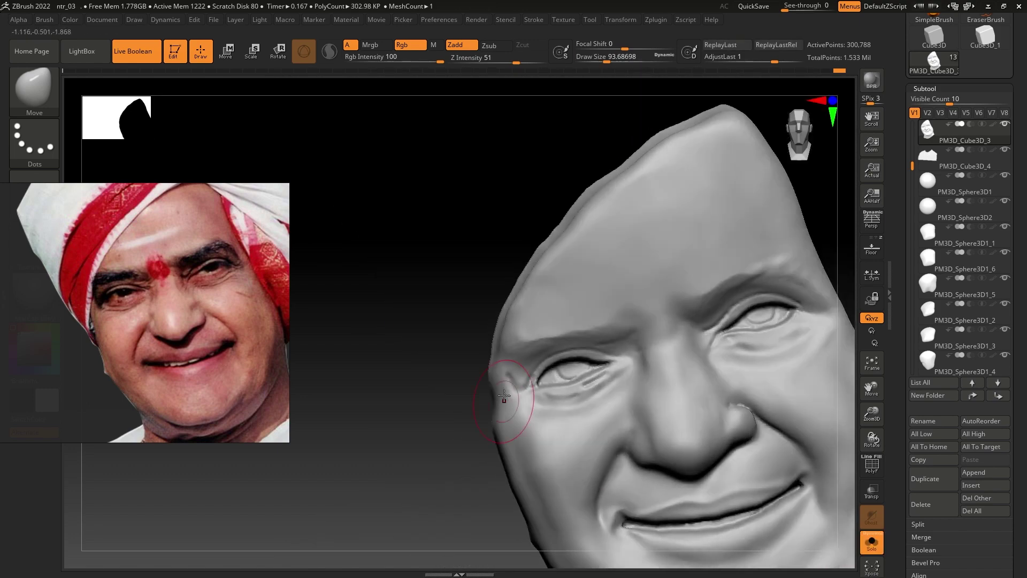
click(870, 543)
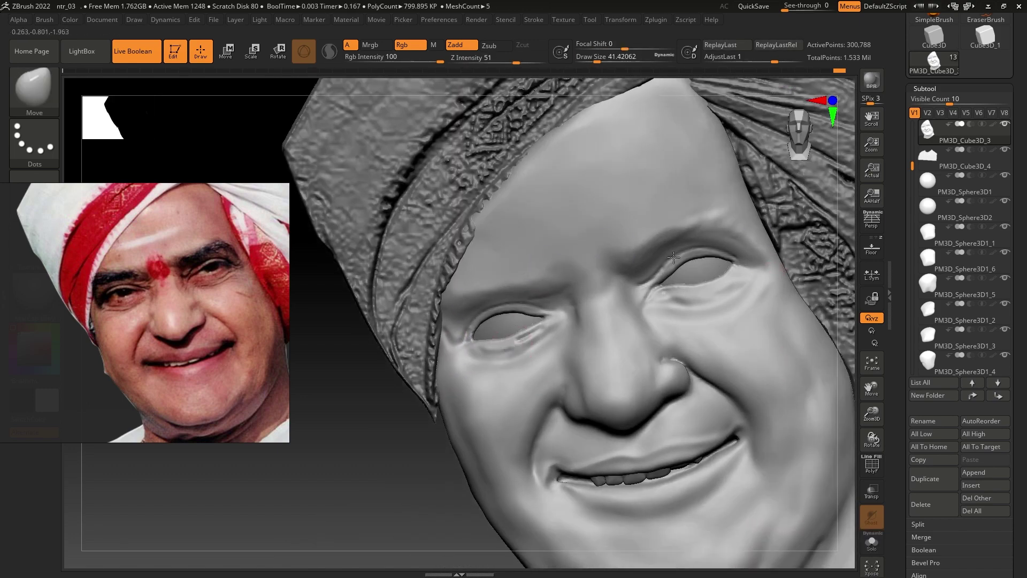
Step: Carve fine folds on the cheek below the smile with a smaller ClayBuildup brush
key(b)
key(c)
key(b)
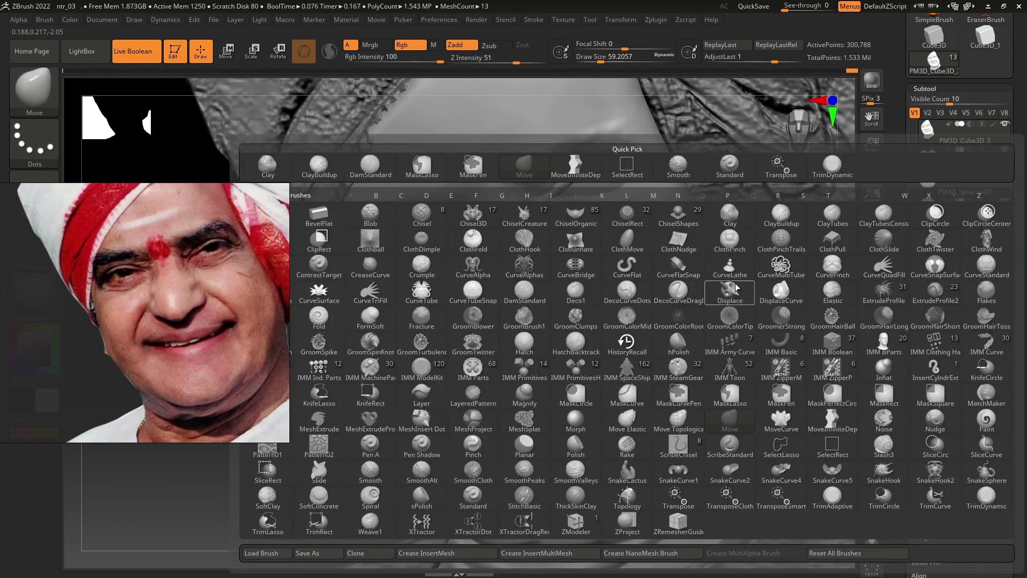
key(bracketleft)
mouse_move(688, 356)
mouse_down()
mouse_move(658, 434)
mouse_move(650, 428)
mouse_move(669, 470)
mouse_up()
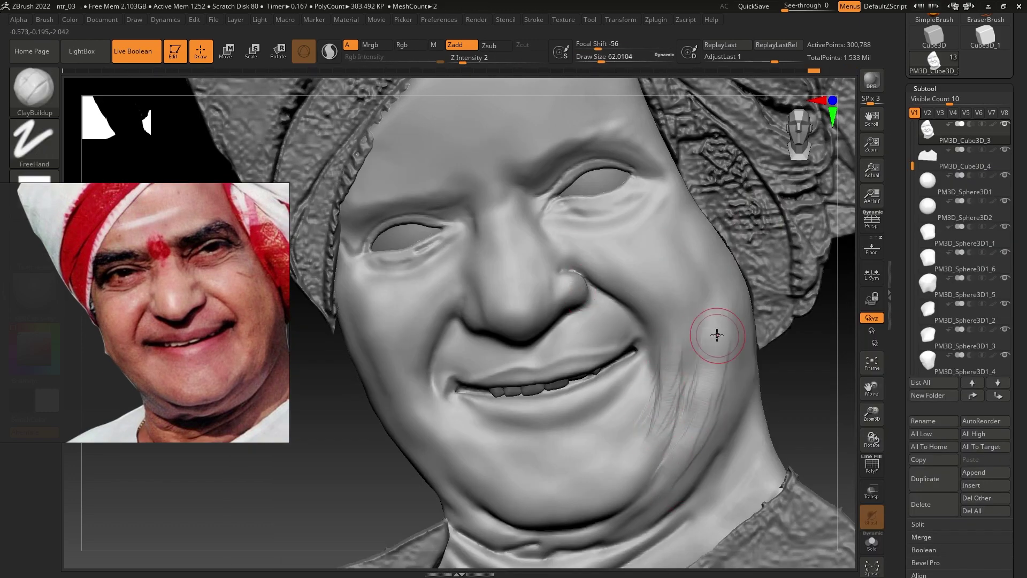
drag(718, 337, 690, 407)
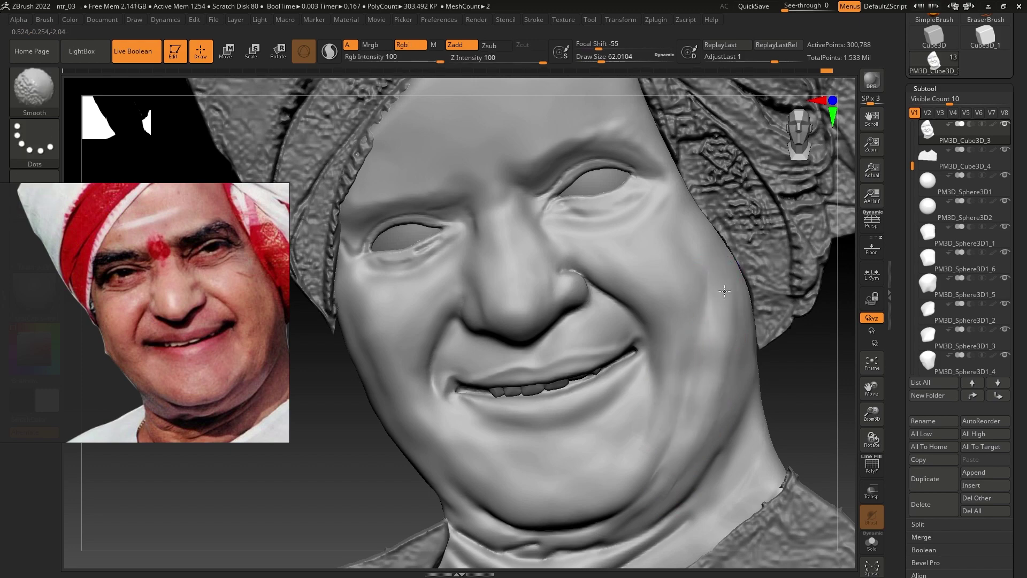
Step: Build up volume around the chin with Clay and ClayBuildup, then smooth it
key(b)
key(c)
key(l)
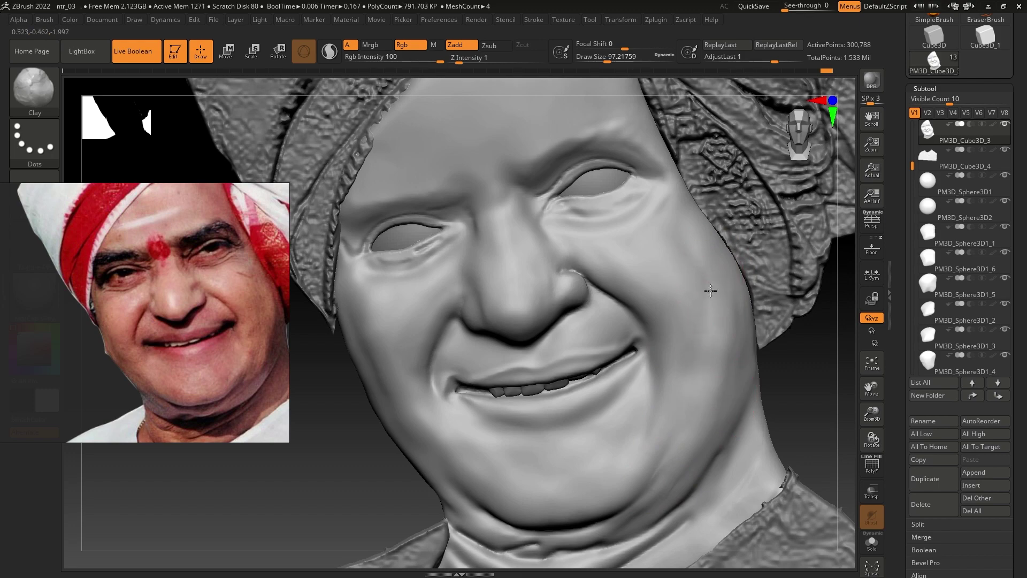
right_drag(601, 486, 515, 451)
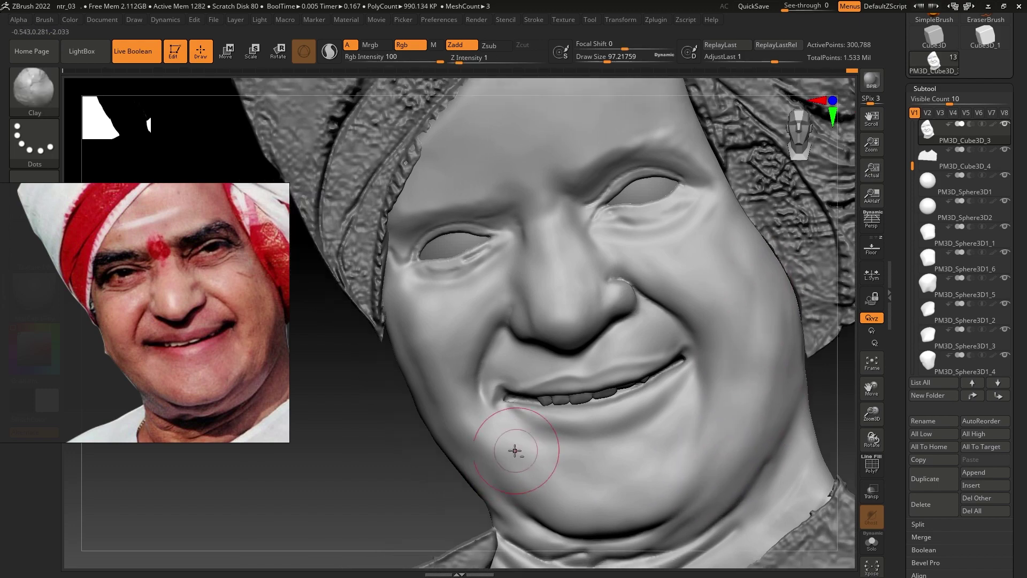
key(b)
key(c)
key(b)
mouse_move(532, 264)
right_down()
mouse_move(451, 430)
mouse_move(524, 456)
right_up()
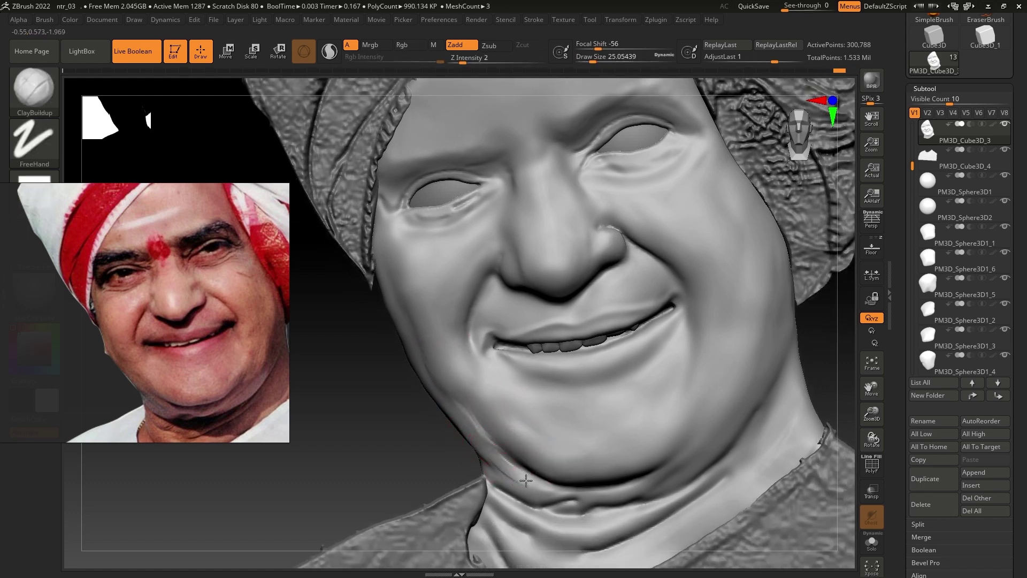
key(shift)
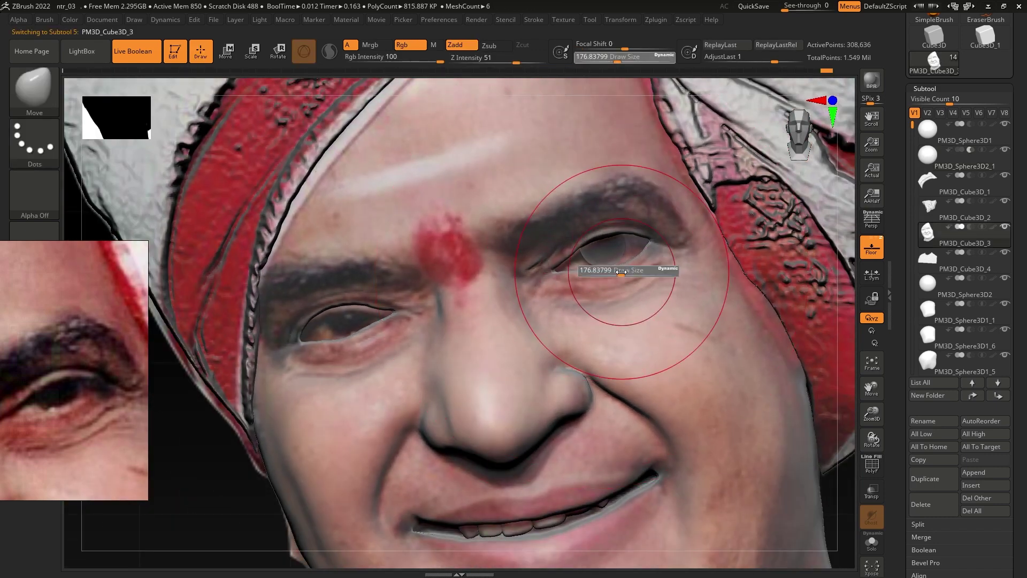
Step: Select the PM3D_Sphere3D2 eyeball subtool and zoom in on the empty eye socket
alt+click(616, 269)
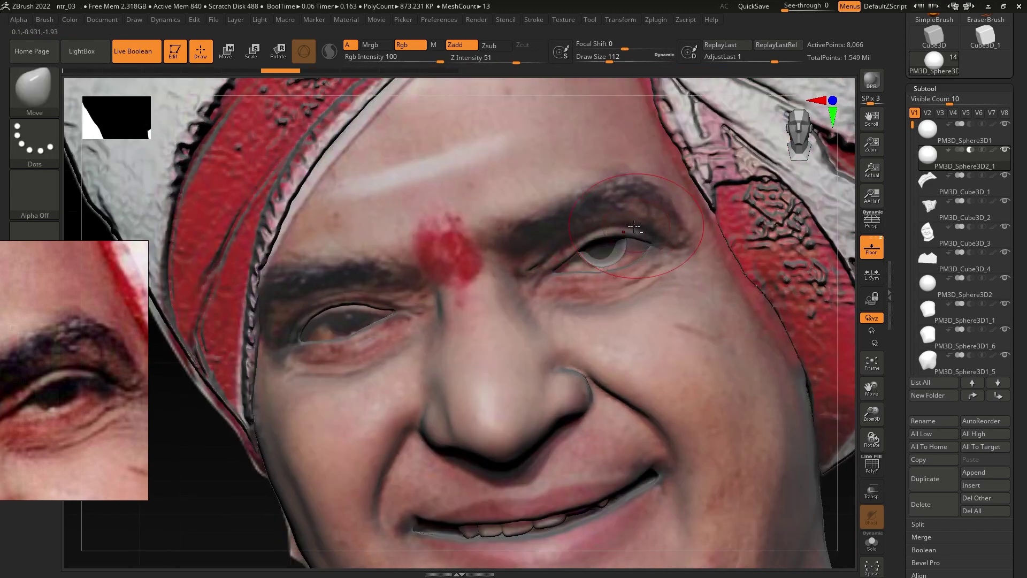
alt+click(620, 232)
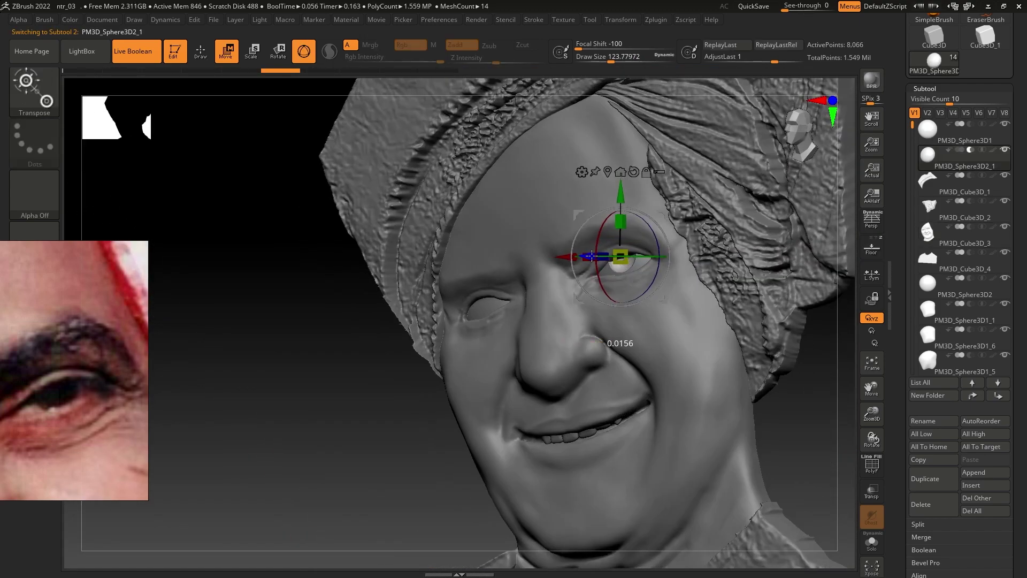
key(q)
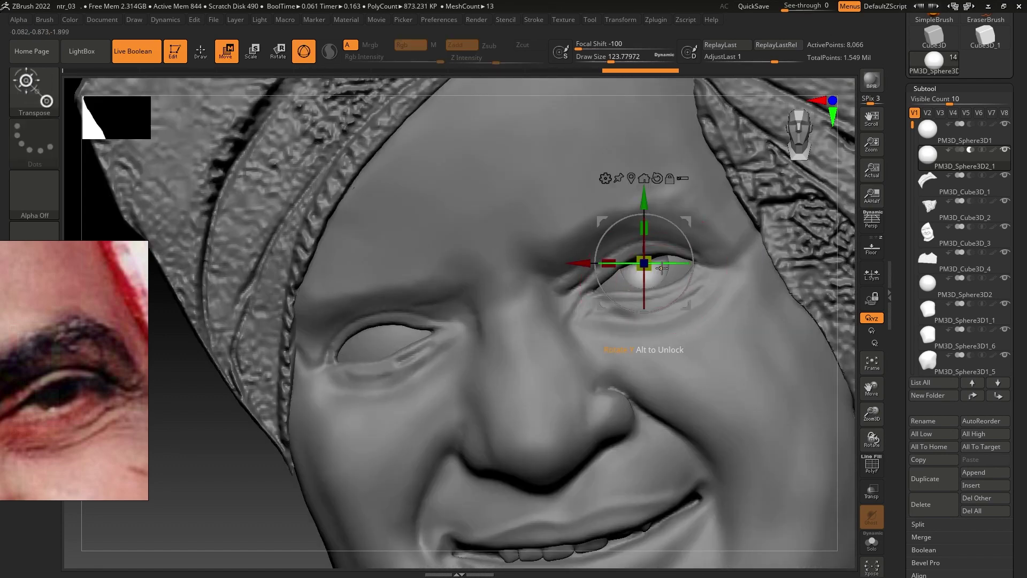
ctrl+drag(644, 265, 659, 264)
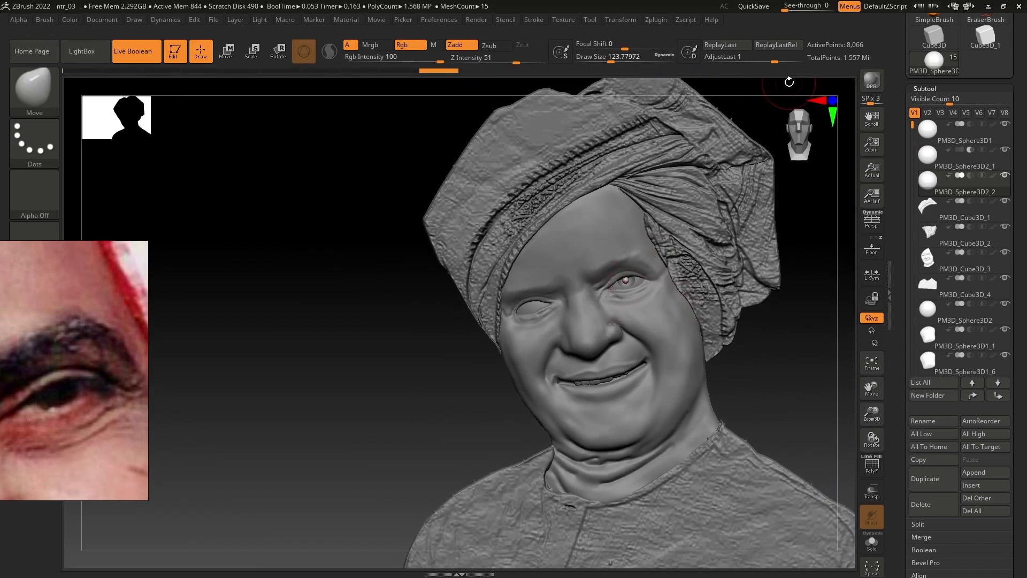
drag(287, 377, 589, 274)
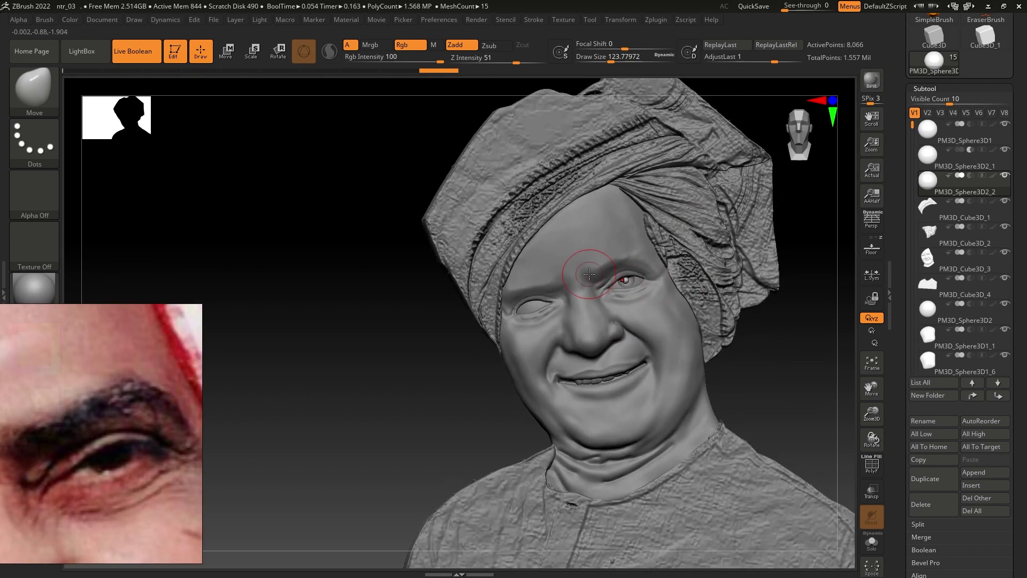
alt+click(589, 275)
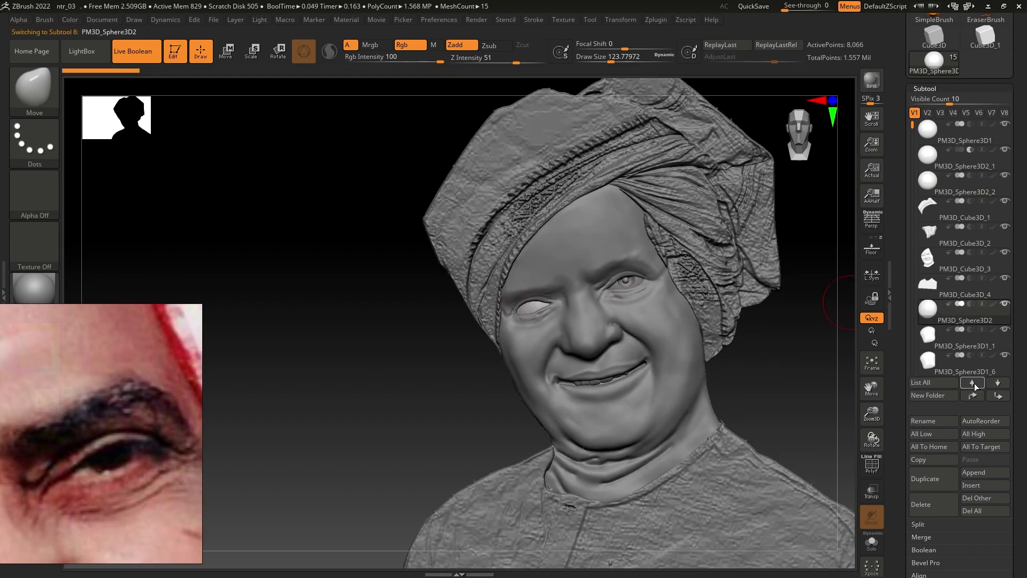
ctrl+right_drag(589, 274, 567, 349)
Step: Duplicate the eyeball sphere and move the copy into the empty socket
key(w)
ctrl+drag(551, 305, 549, 310)
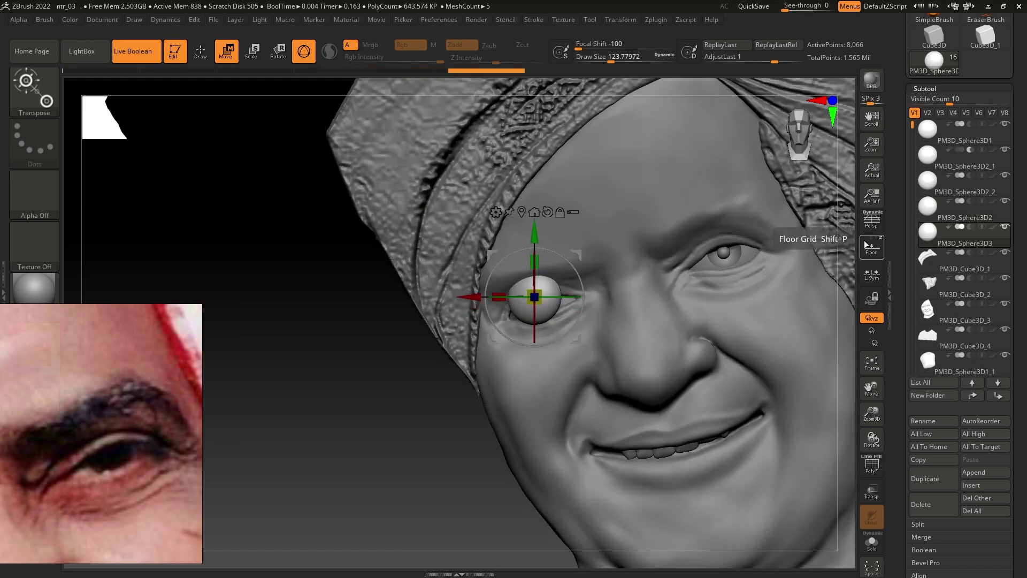
click(872, 247)
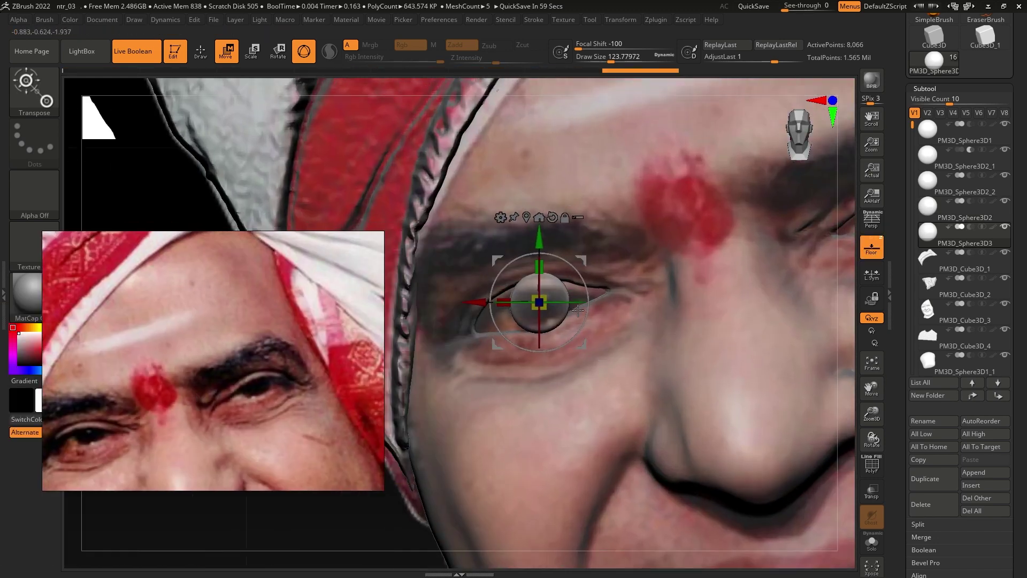
click(193, 56)
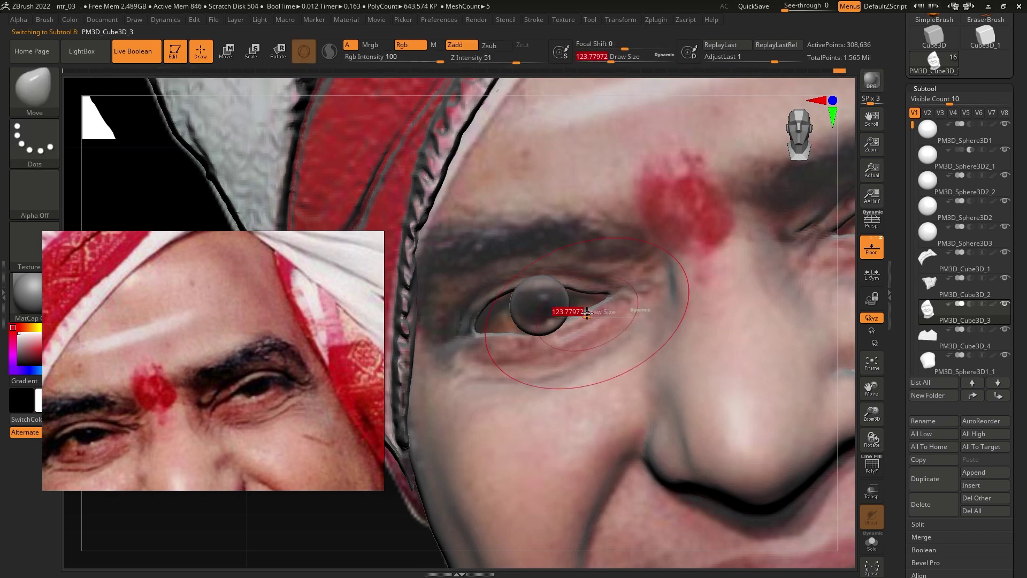
key(bracketleft)
key(bracketleft)
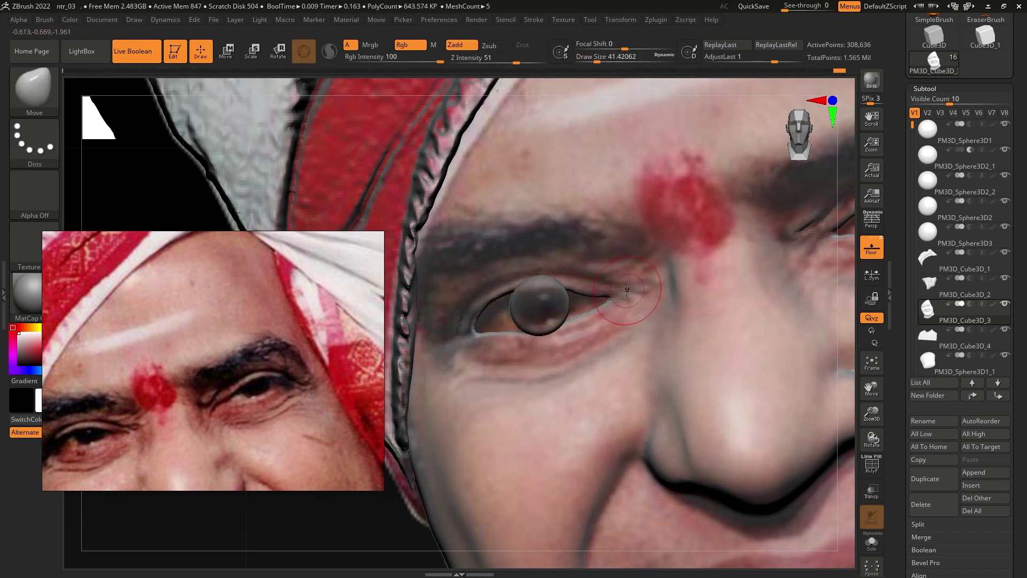
Step: Select the new eyeball sphere and nudge it slightly up and right in the socket
click(871, 247)
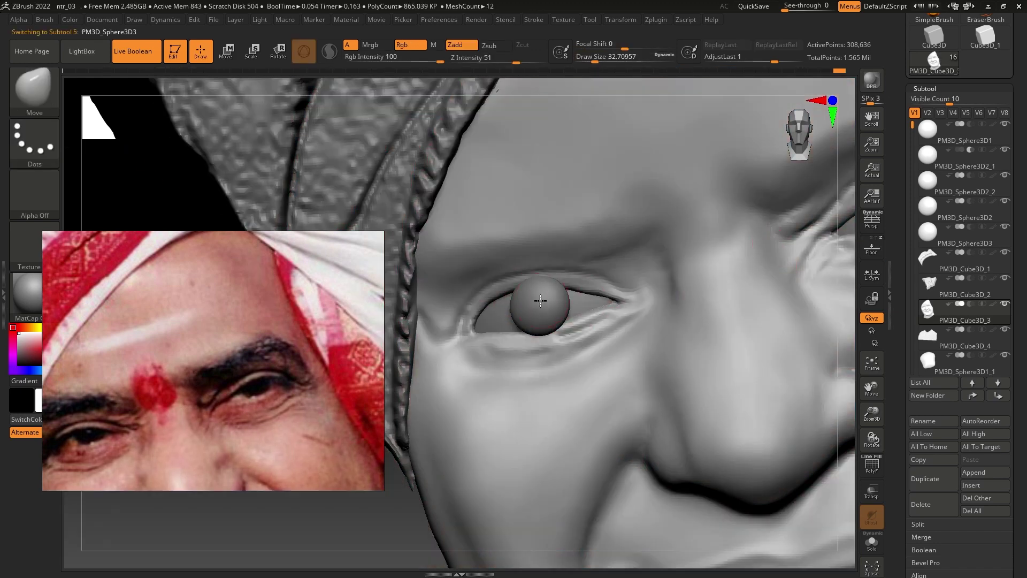
key(w)
click(971, 227)
scroll(566, 245, down, 2)
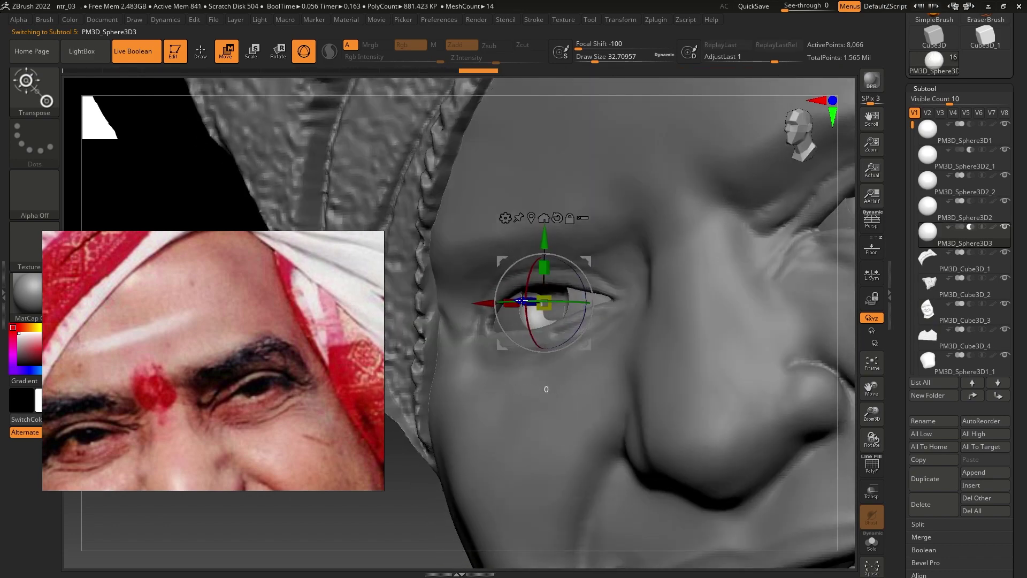
scroll(566, 245, down, 3)
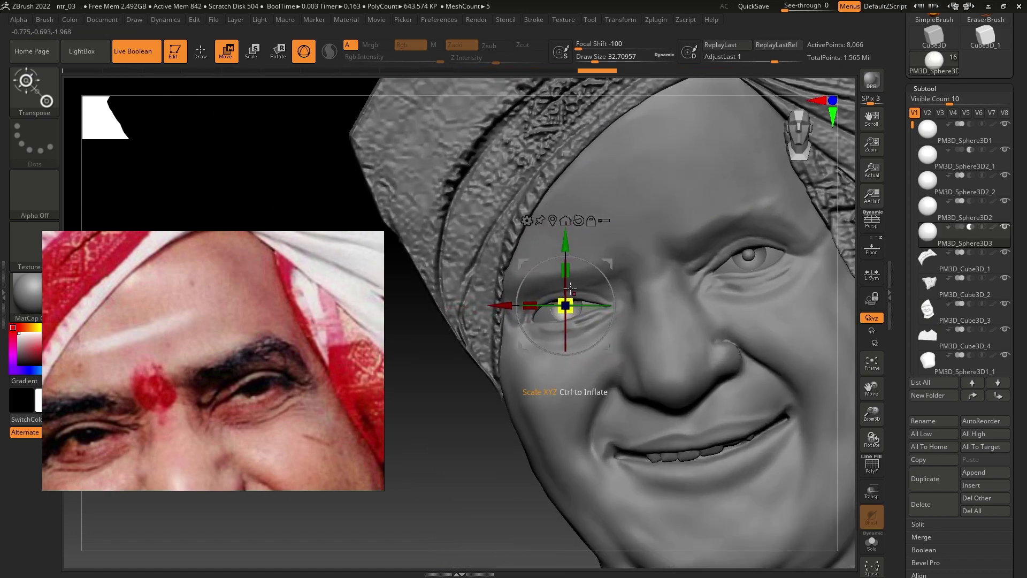
drag(566, 245, 567, 243)
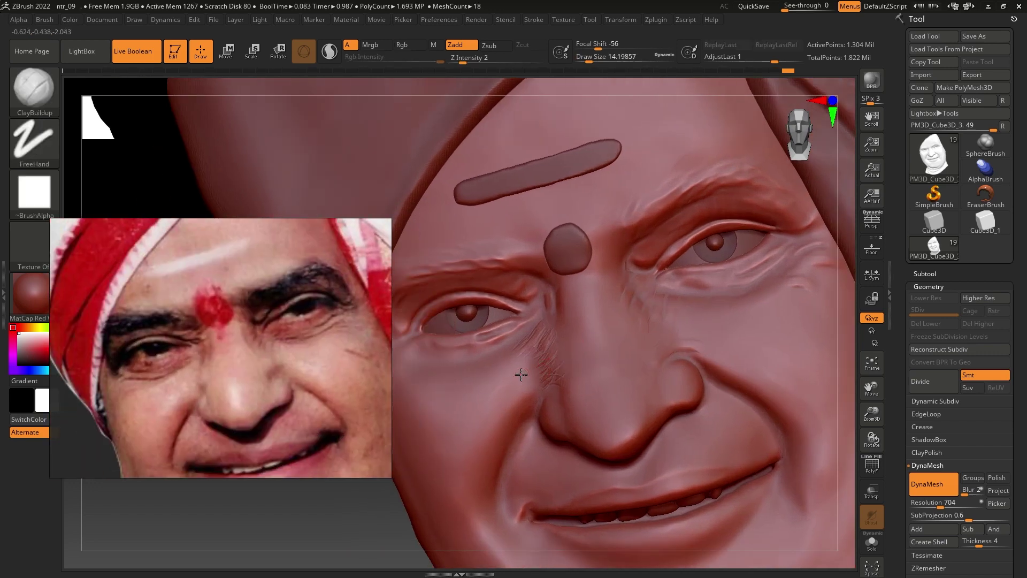
Step: Smooth fine cheek wrinkles, then set up a clay brush at strength 2 with smaller size
key(shift)
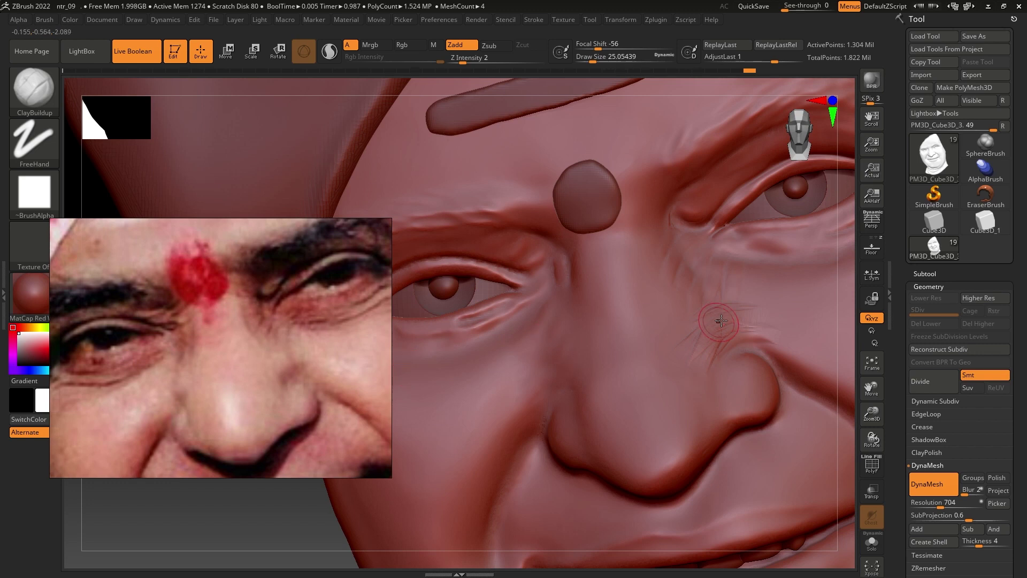
shift+drag(721, 321, 695, 340)
key(b)
key(c)
key(l)
key(bracketright)
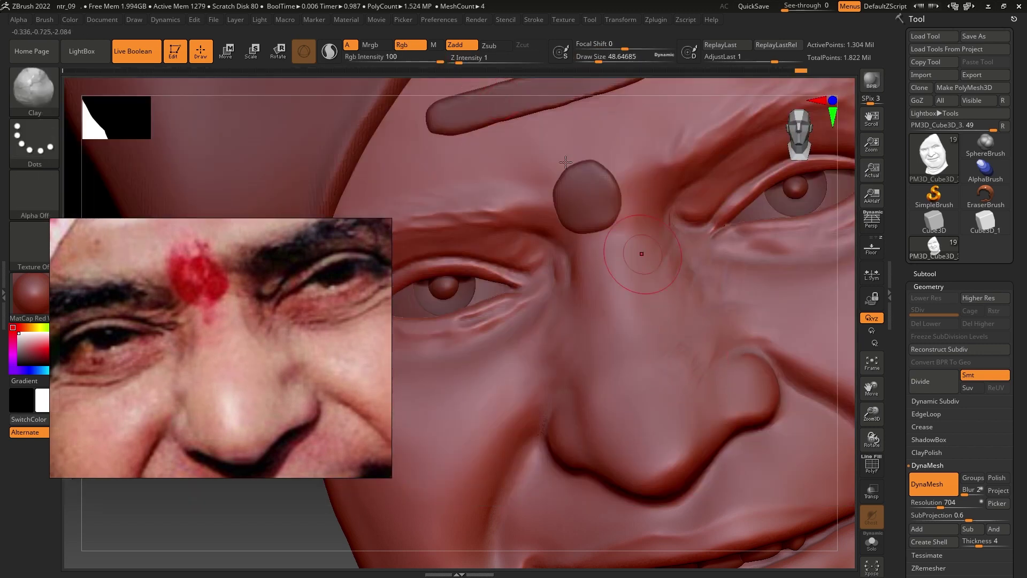
text(2)
text(bcbs)
drag(656, 287, 667, 309)
Step: Soften the nose-side crease wrinkles and carve a DamStandard groove along the nostril crease
key(shift)
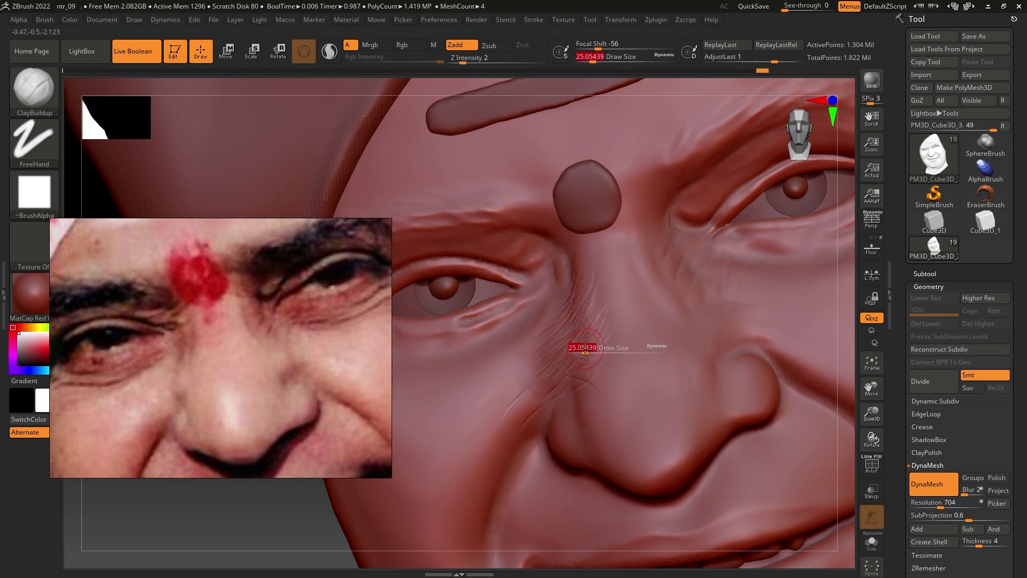
shift+drag(563, 342, 586, 366)
shift+drag(529, 385, 527, 367)
key(b)
key(m)
key(v)
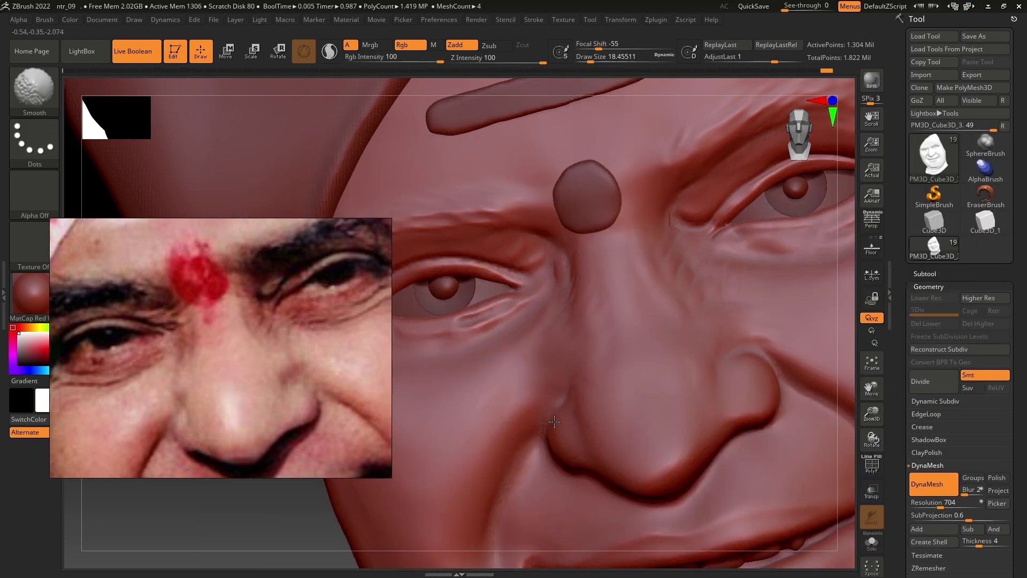
key(b)
key(c)
key(b)
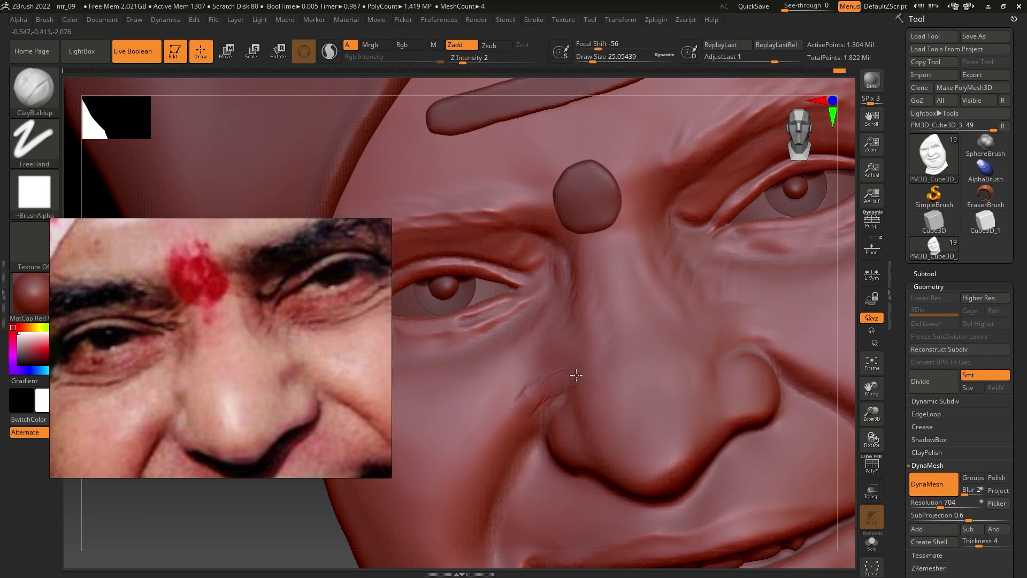
key(b)
key(d)
key(s)
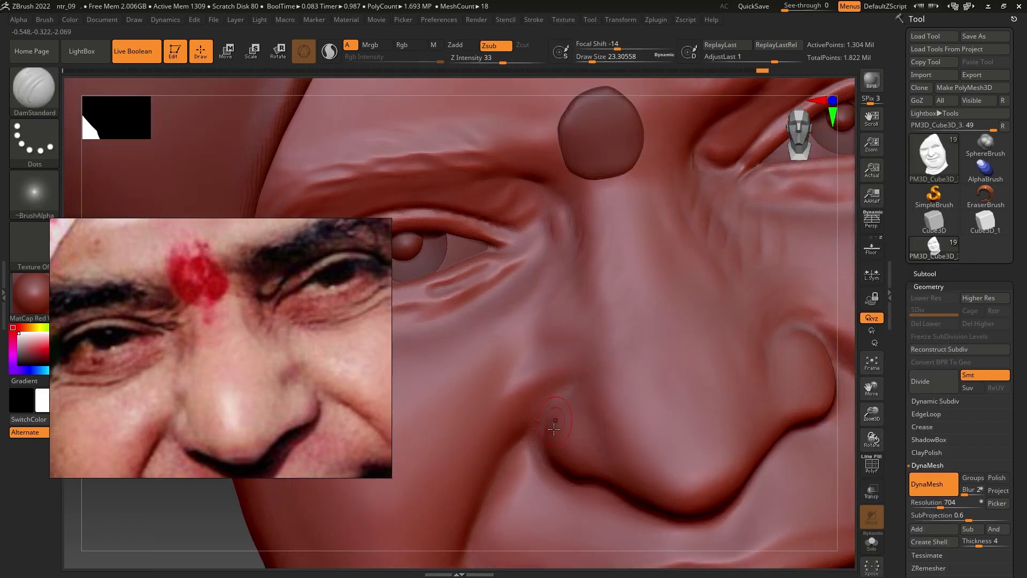
drag(535, 439, 545, 453)
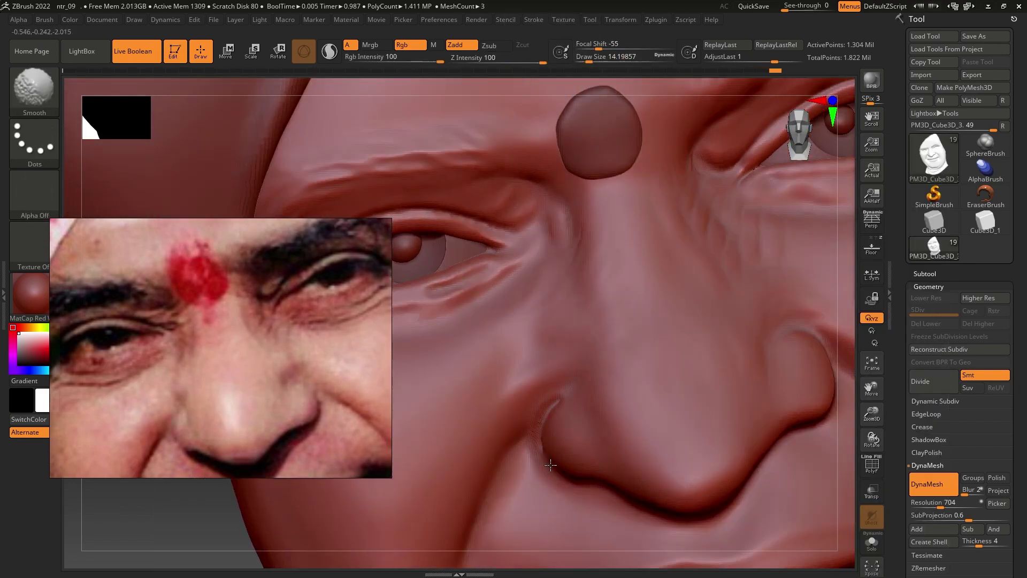
mouse_move(550, 465)
right_down()
mouse_move(597, 325)
mouse_move(555, 326)
right_up()
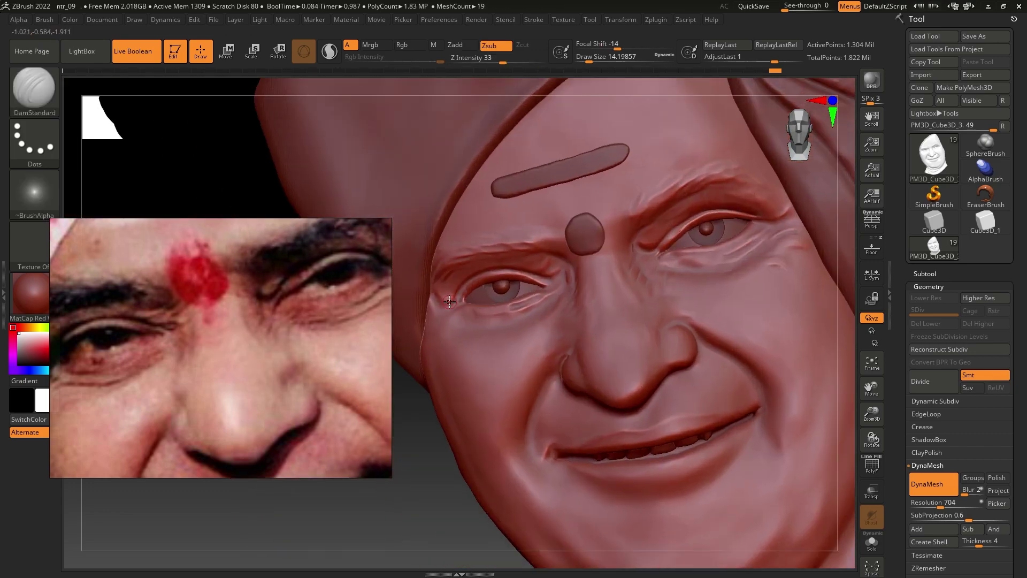
Step: Set ClayBuildup to strength 1 and resize the brush from about 20 to 41
key(b)
key(c)
key(b)
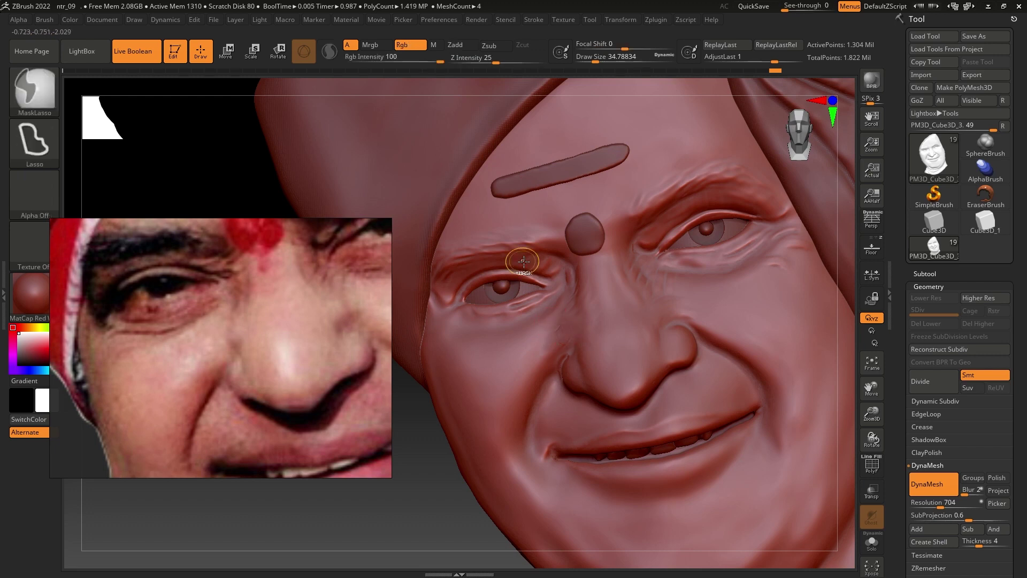
key(u)
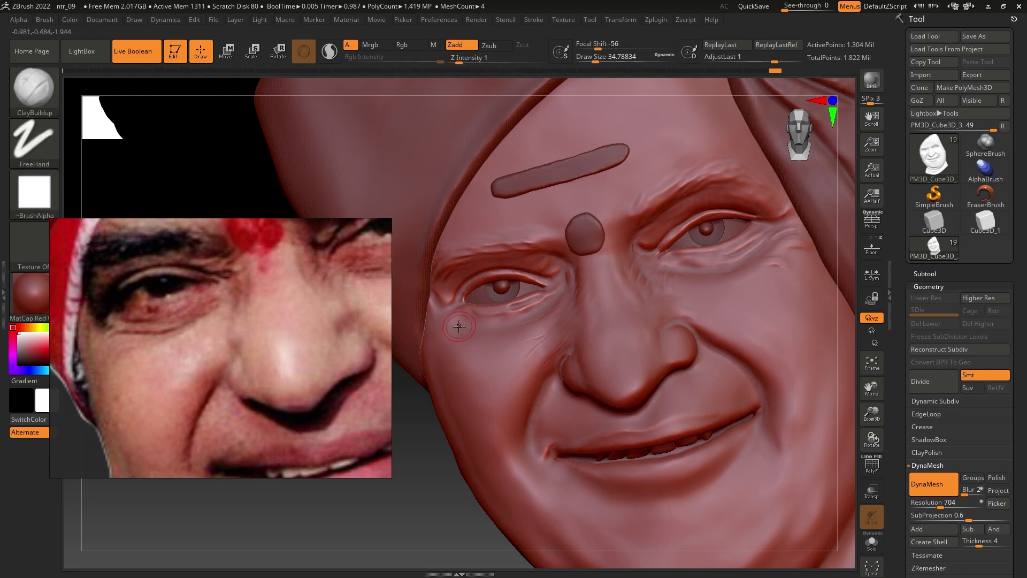
key(s)
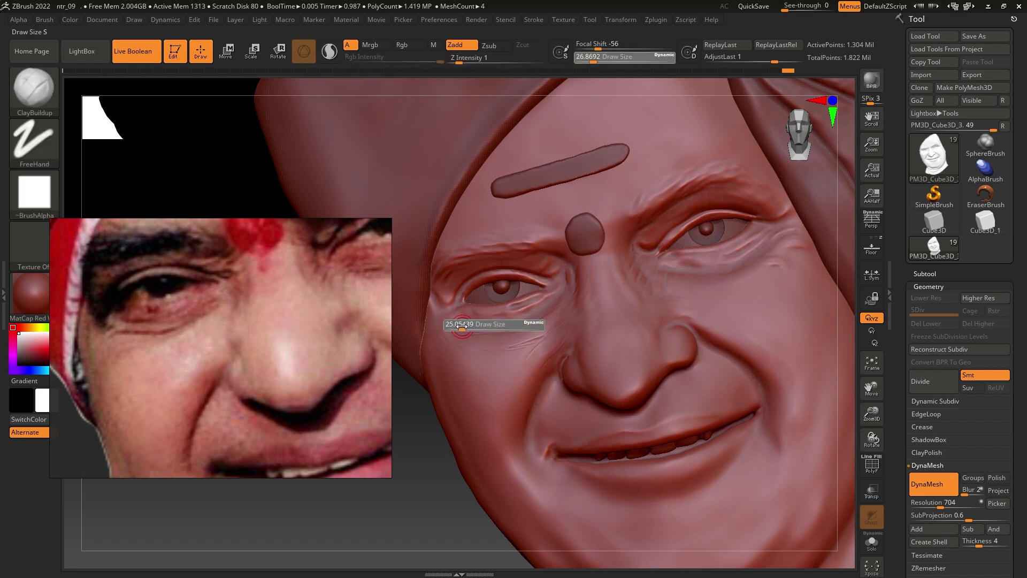
drag(448, 327, 442, 327)
scroll(245, 429, down, 2)
key(s)
drag(471, 454, 479, 454)
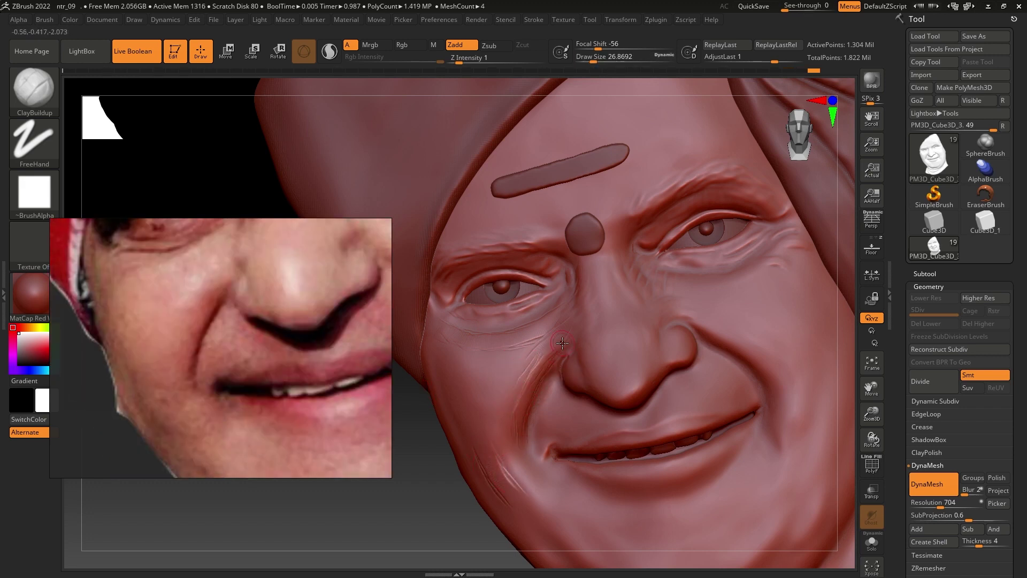
key(shift)
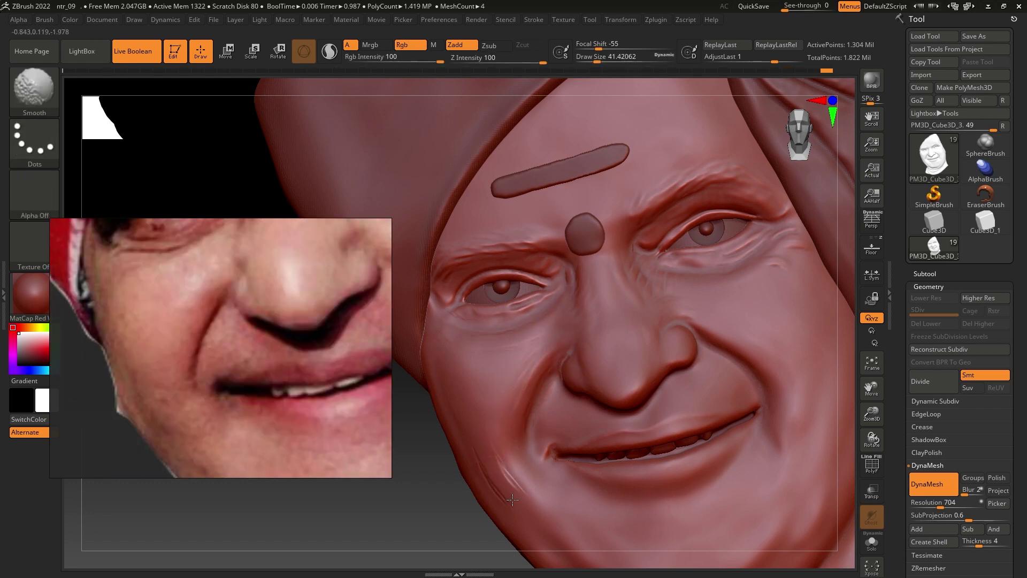
right_drag(513, 499, 501, 382)
Step: Carve a thin smile-line crease at the mouth corner and reshape the lower lip edge
key(b)
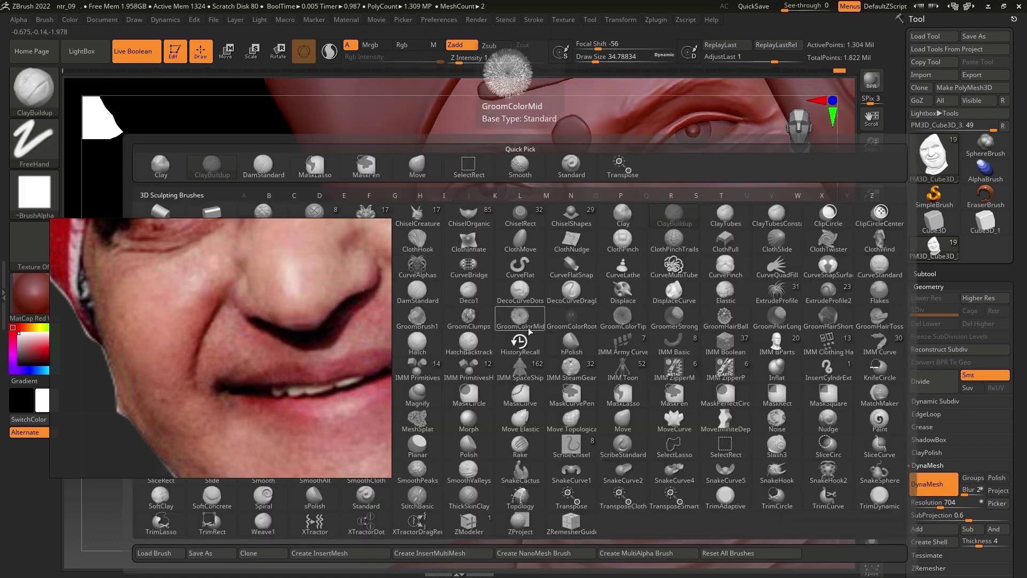
key(d)
key(s)
drag(500, 364, 504, 317)
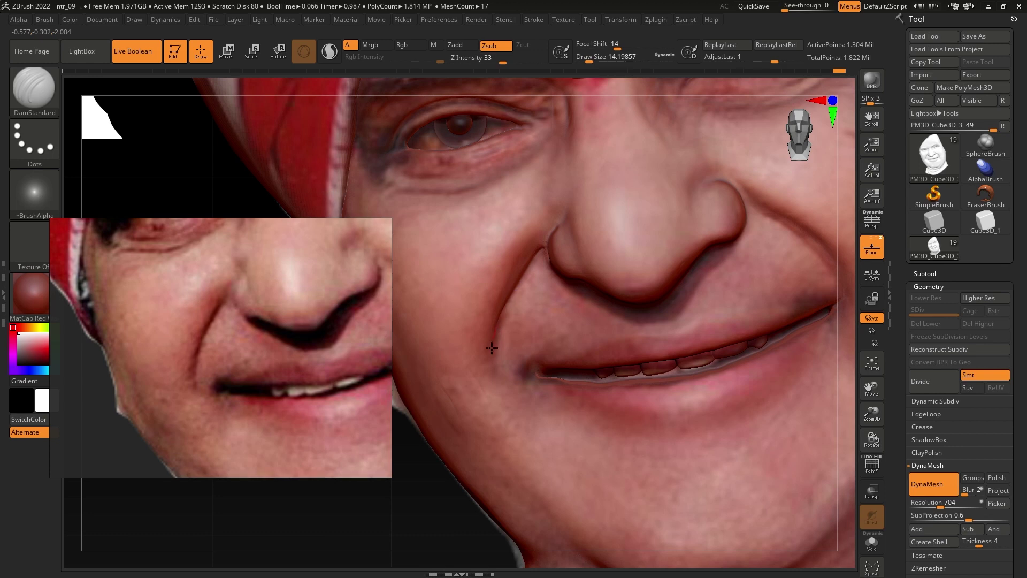
shift+drag(493, 335, 498, 367)
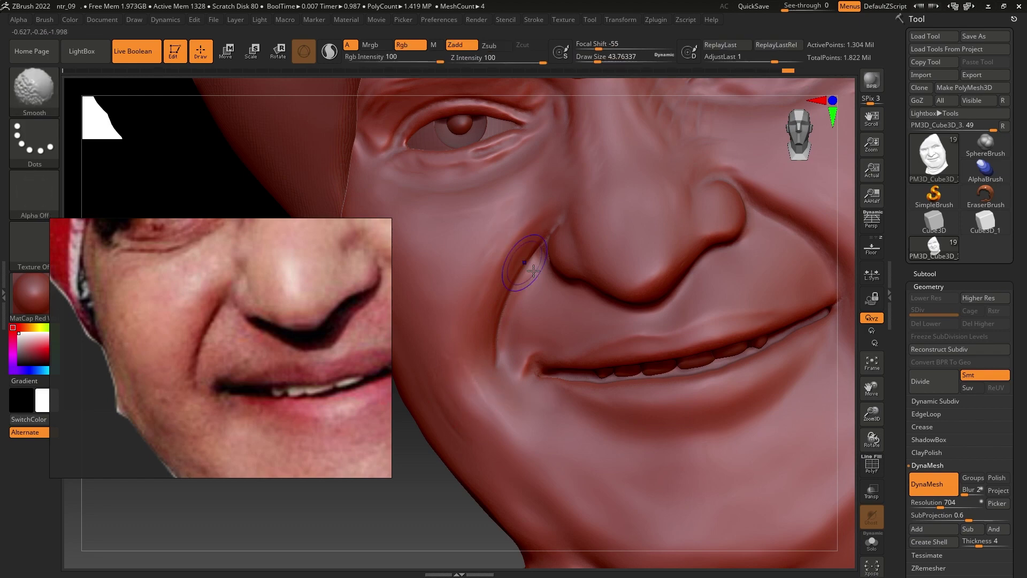
alt+drag(527, 274, 531, 216)
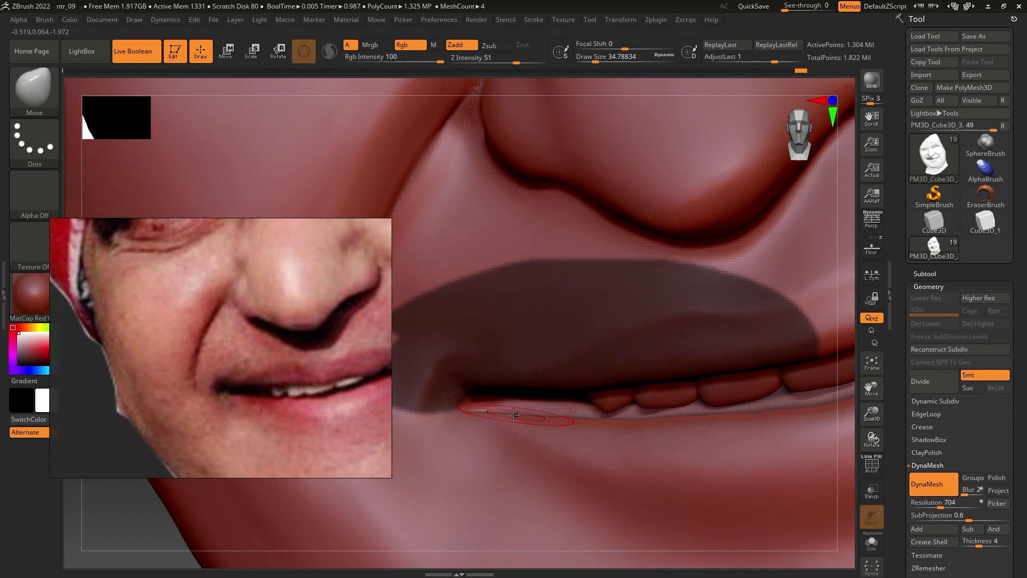
drag(513, 414, 480, 408)
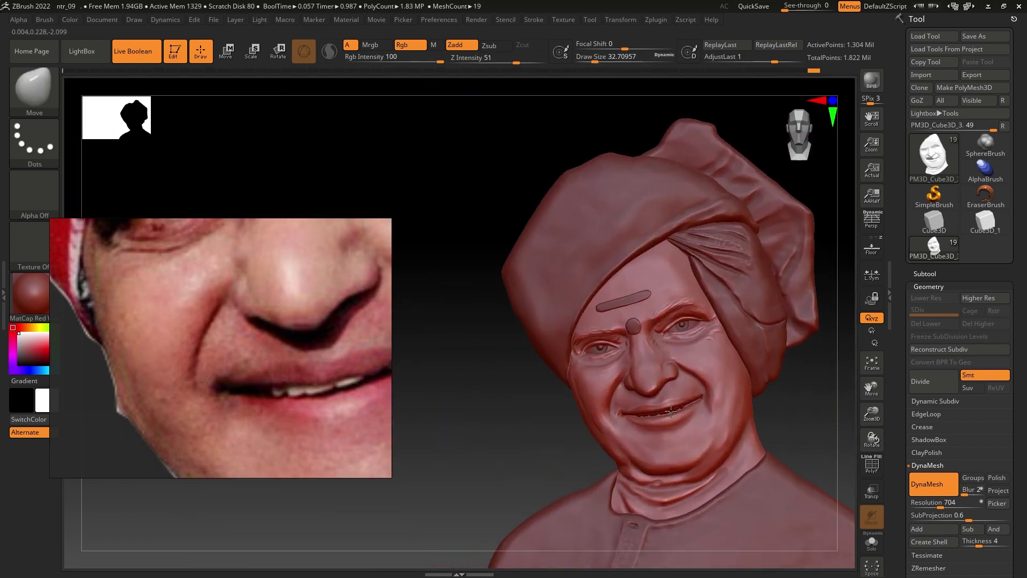
drag(525, 428, 489, 423)
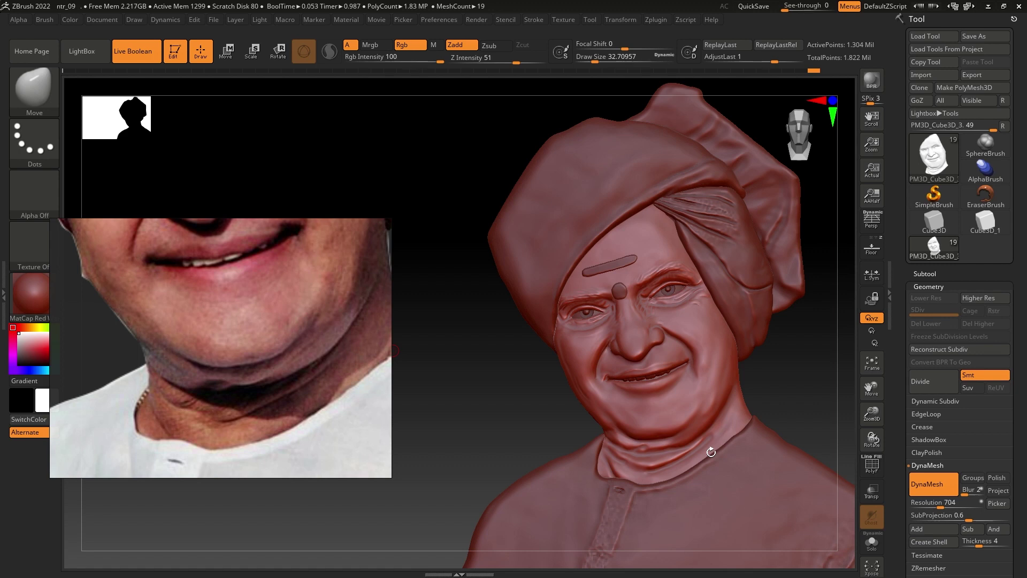
Step: Compare the sculpted face with the reference photo zoomed in on the mouth
drag(711, 449, 690, 394)
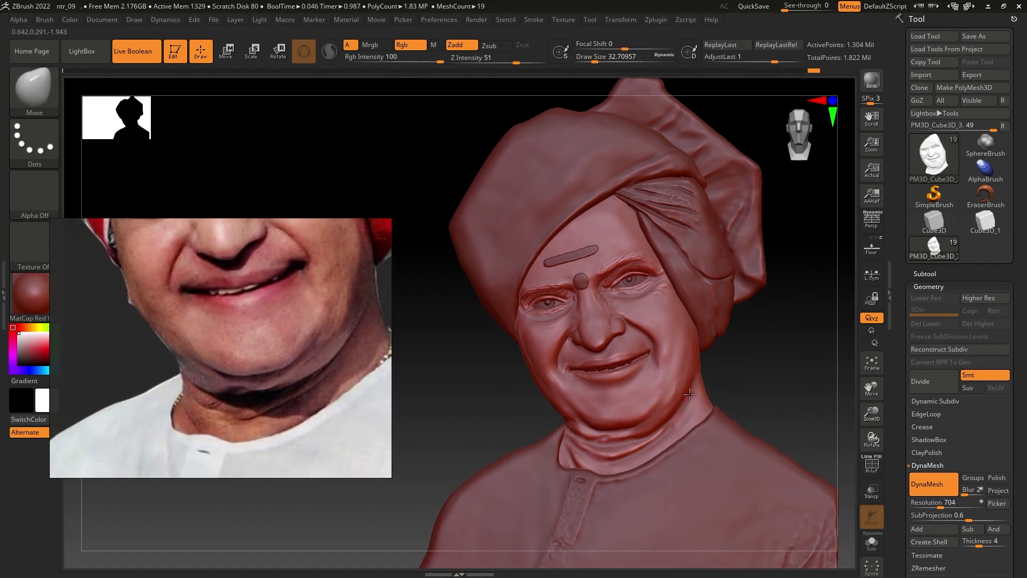
ctrl+right_drag(585, 393, 694, 302)
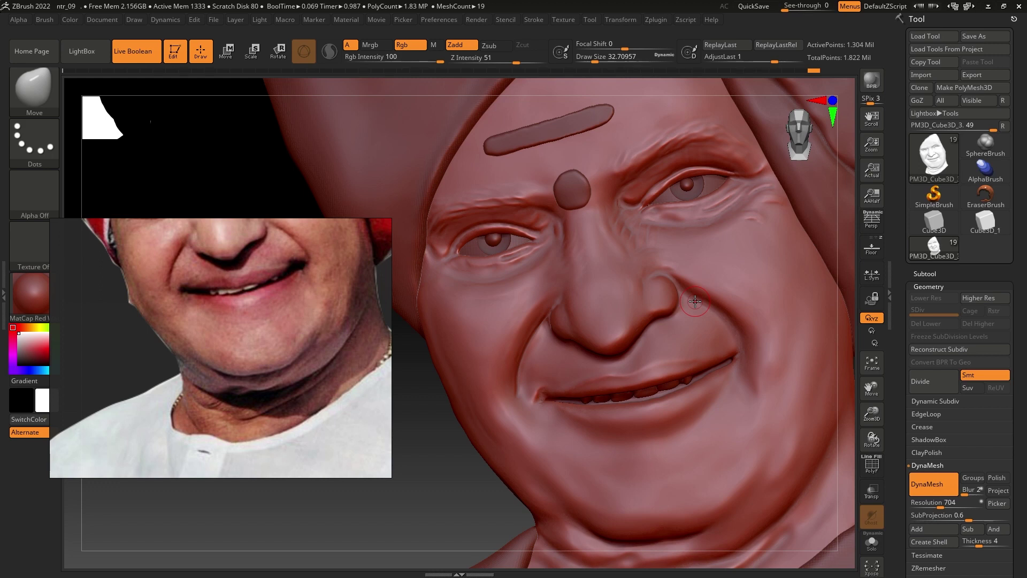
ctrl+right_drag(695, 301, 525, 374)
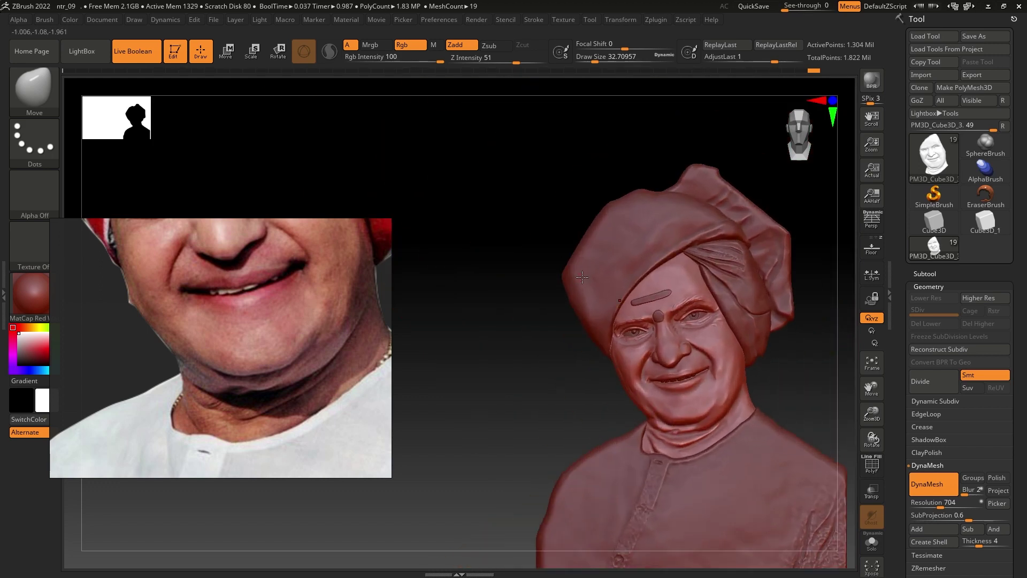
scroll(292, 378, down, 2)
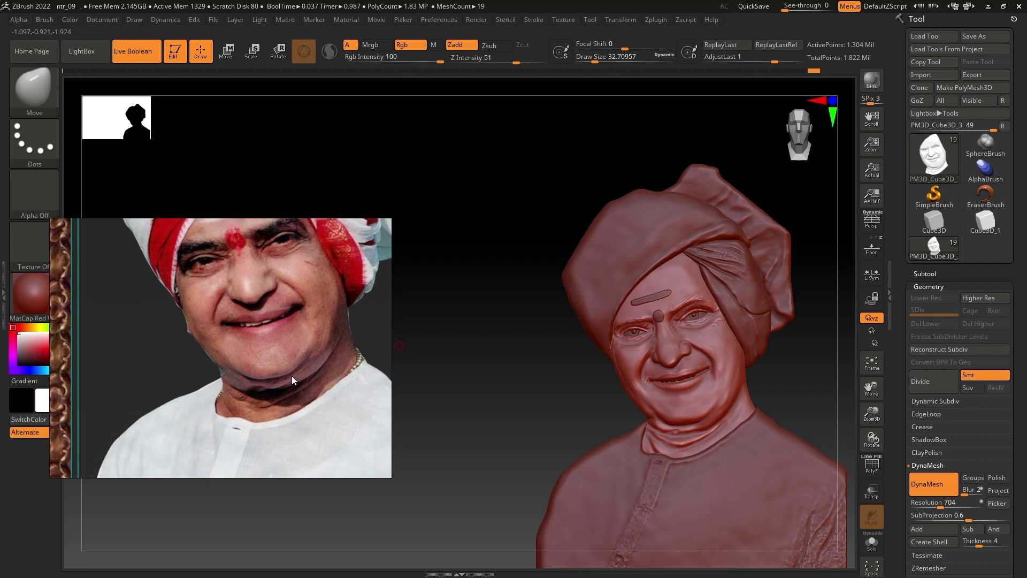
scroll(221, 367, up, 3)
drag(220, 367, 318, 457)
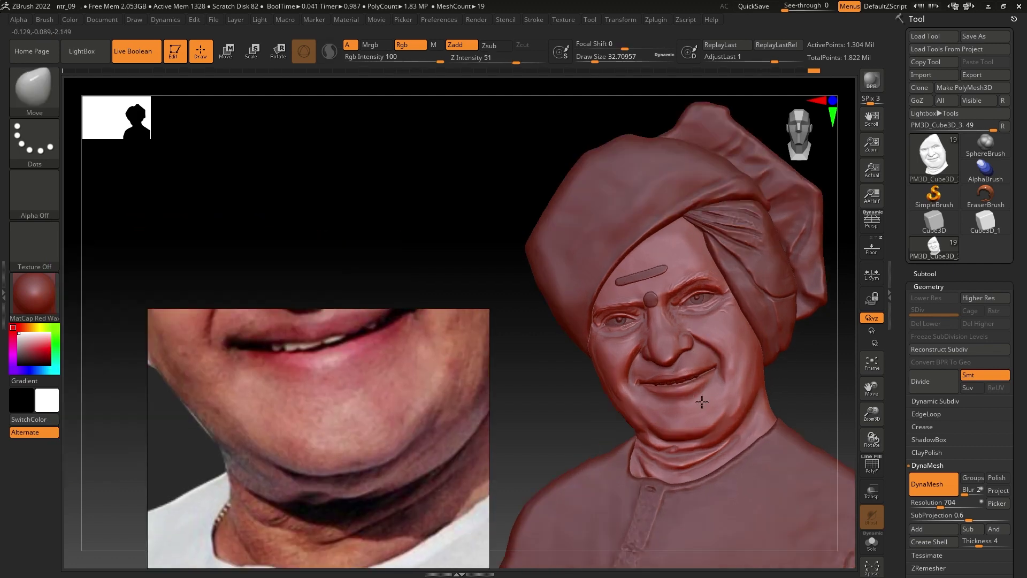
mouse_move(642, 348)
ctrl+right_down()
mouse_move(663, 437)
mouse_move(562, 424)
ctrl+right_up()
Step: Try a subtle Clay stroke on the chin, then undo the chin strokes
key(b)
key(t)
key(d)
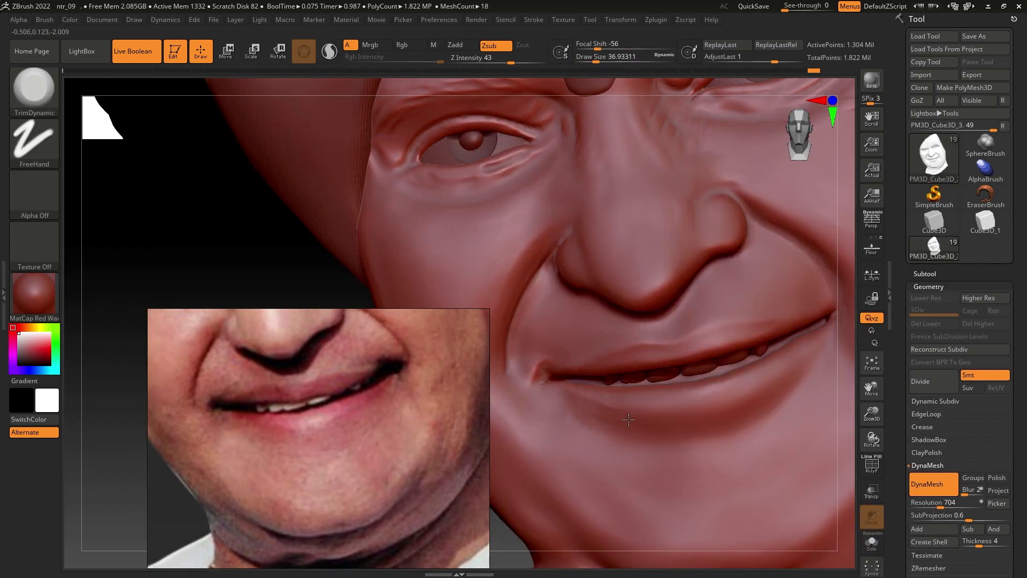
key(b)
key(c)
key(l)
ctrl+right_drag(792, 396, 581, 417)
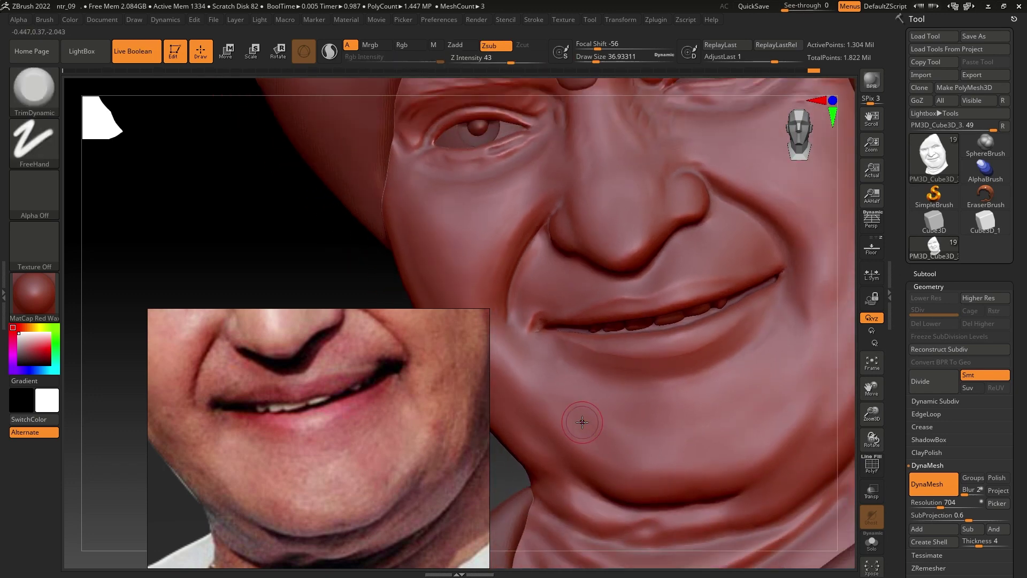
drag(581, 413, 559, 422)
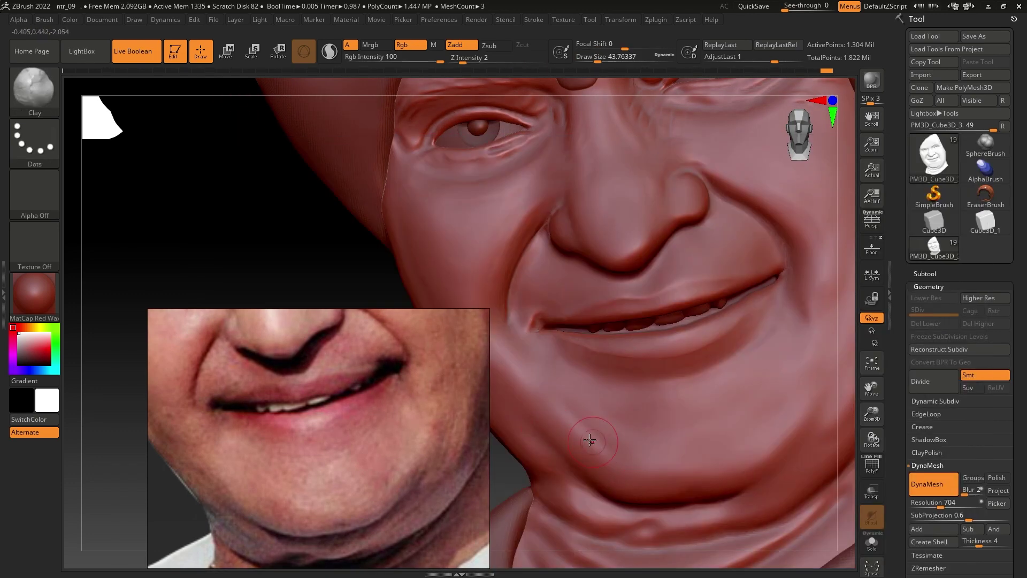
mouse_move(590, 440)
right_down()
mouse_move(552, 408)
mouse_move(594, 436)
right_up()
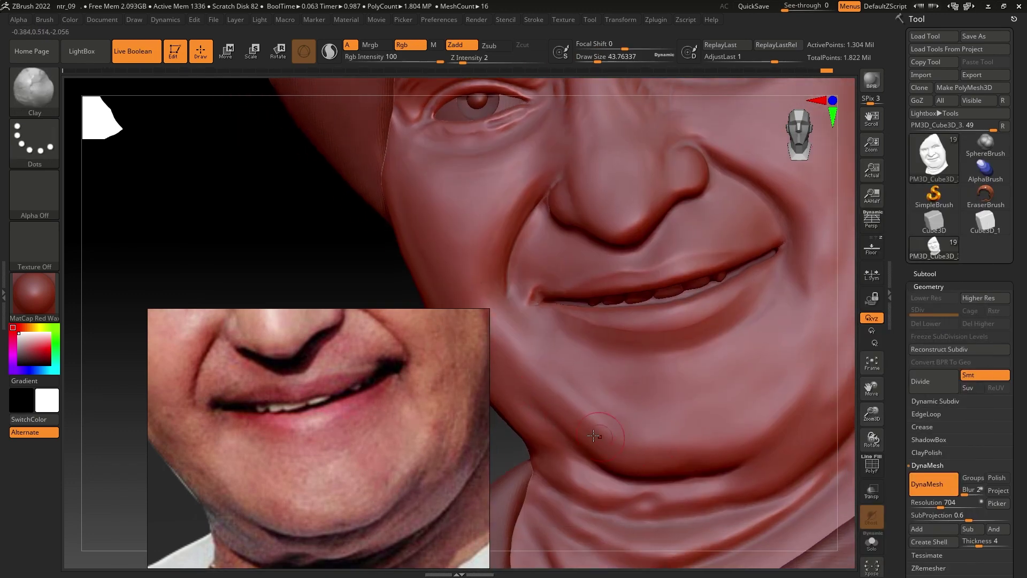
key(shift)
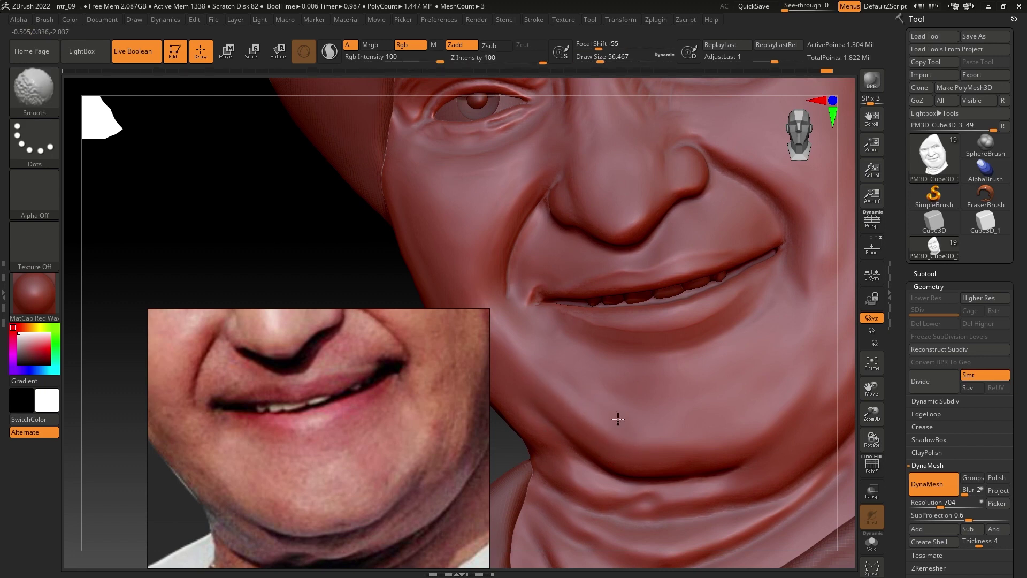
key(ctrl+z)
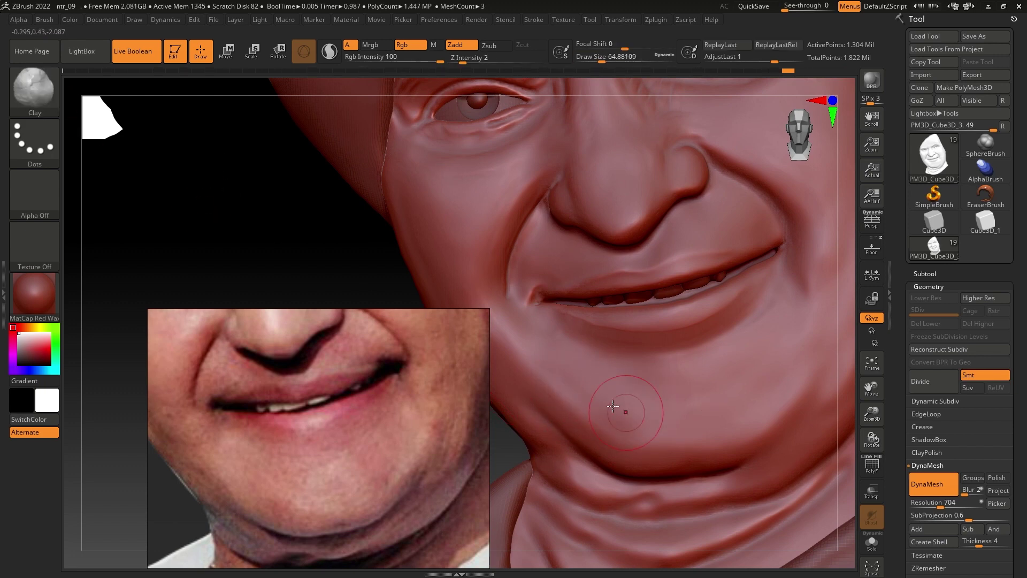
Step: Reduce Draw Size to about 46 and smooth the surface around the chin
mouse_move(711, 376)
right_down()
mouse_move(755, 354)
mouse_move(620, 441)
right_up()
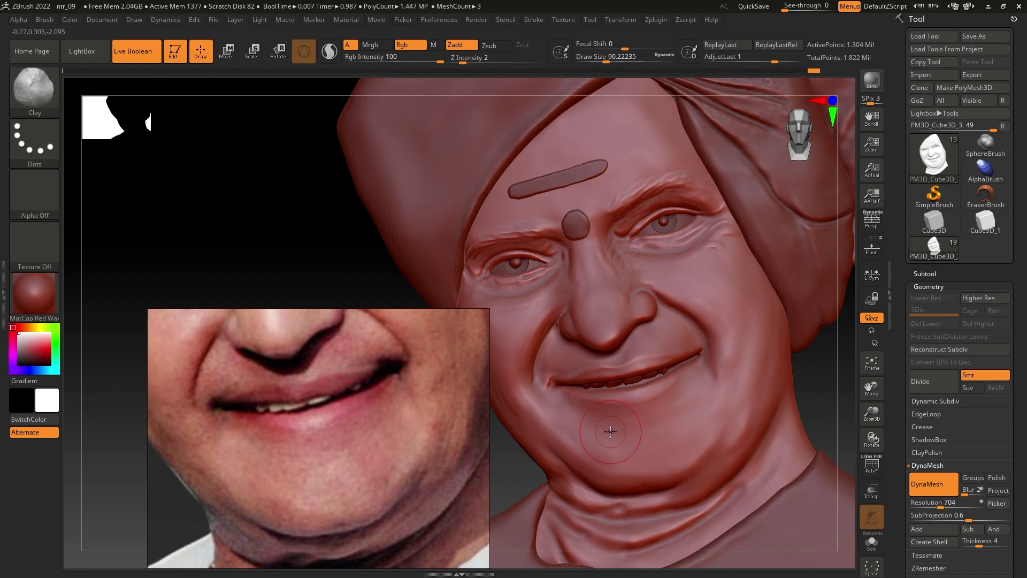
key(s)
drag(615, 422, 603, 423)
key(s)
drag(752, 423, 730, 416)
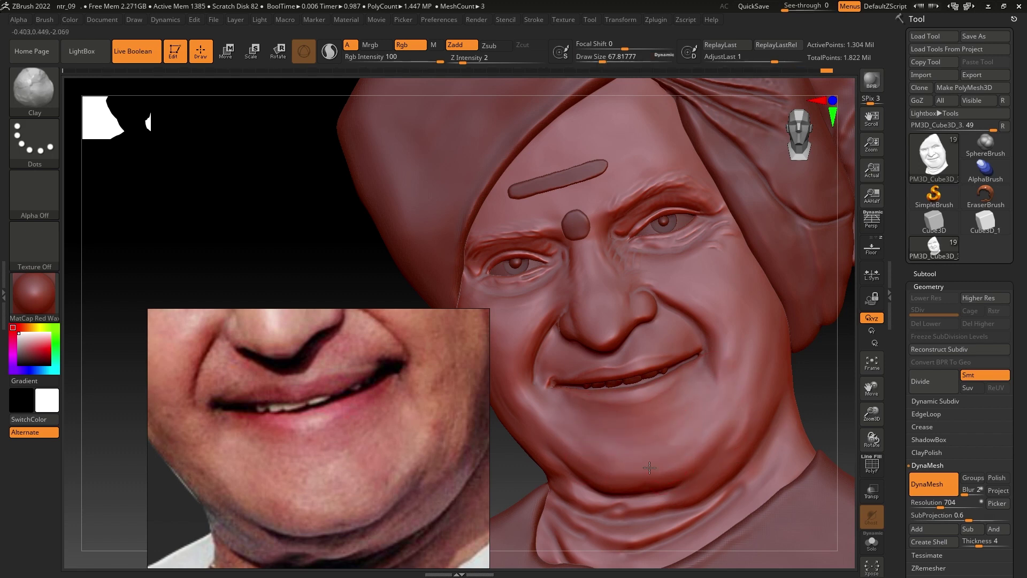
shift+right_drag(649, 467, 732, 317)
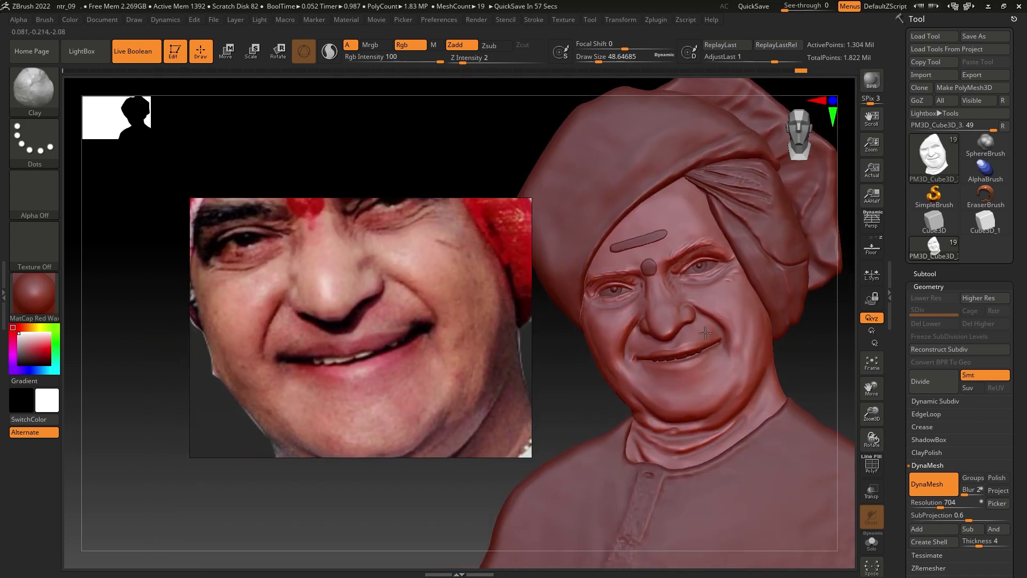
Step: Switch to the Move brush and compare the mouth corner and head with the photo
key(b)
click(730, 419)
ctrl+right_drag(744, 406, 749, 347)
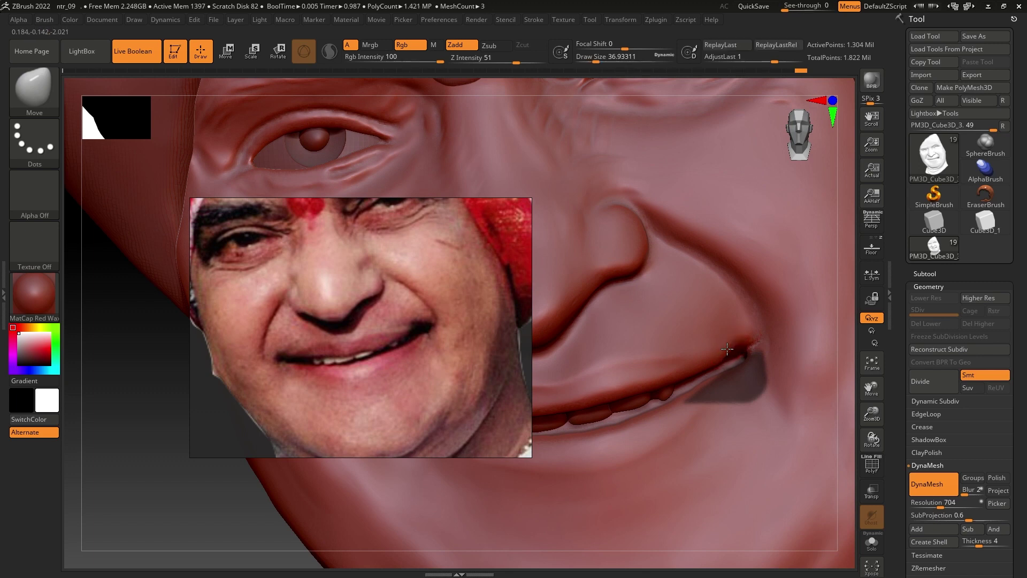
ctrl+right_drag(716, 356, 696, 407)
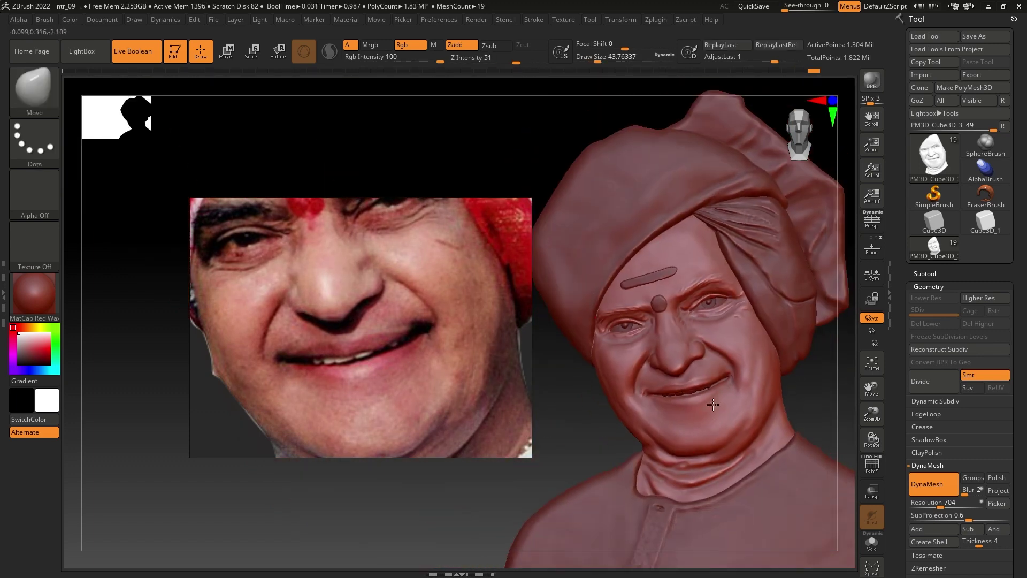
right_drag(588, 428, 545, 405)
mouse_move(385, 370)
mouse_down()
mouse_move(304, 371)
mouse_move(369, 358)
mouse_up()
scroll(369, 358, down, 2)
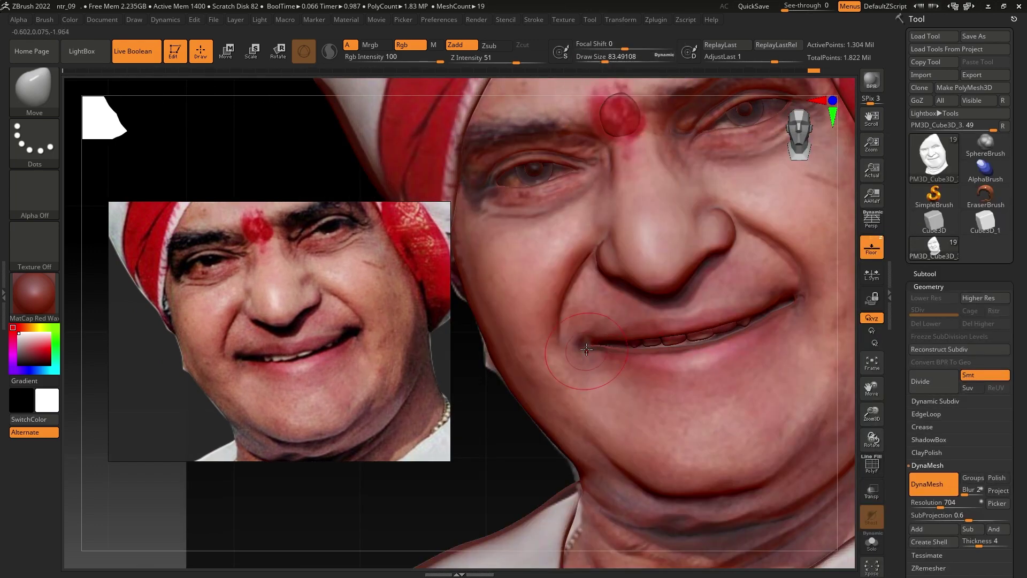
Step: Lasso-mask the upper lip and toggle the mask inversion over it
ctrl+shift+drag(645, 286, 622, 288)
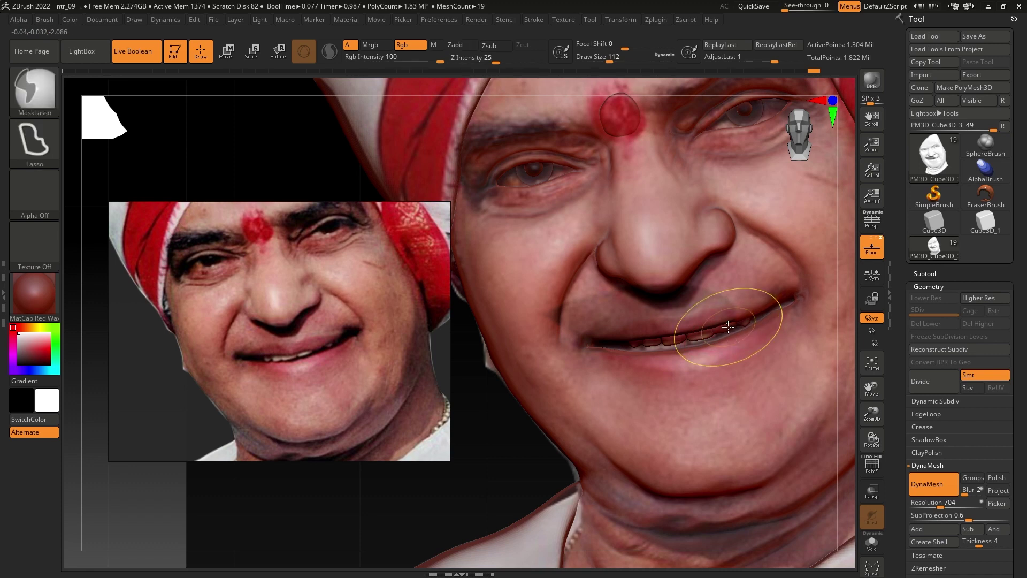
ctrl+click(476, 479)
ctrl+click(476, 478)
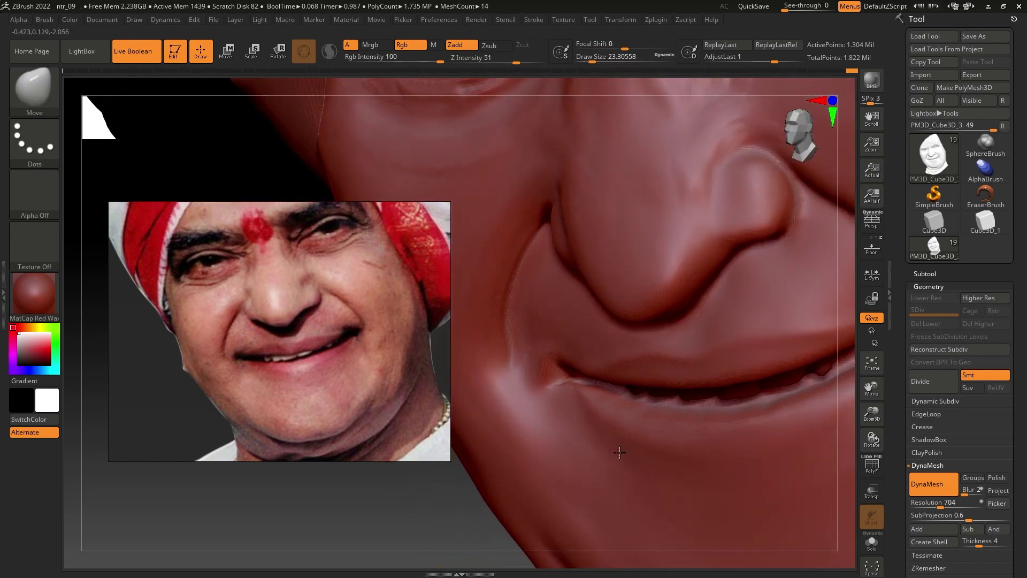
ctrl+right_drag(583, 438, 756, 398)
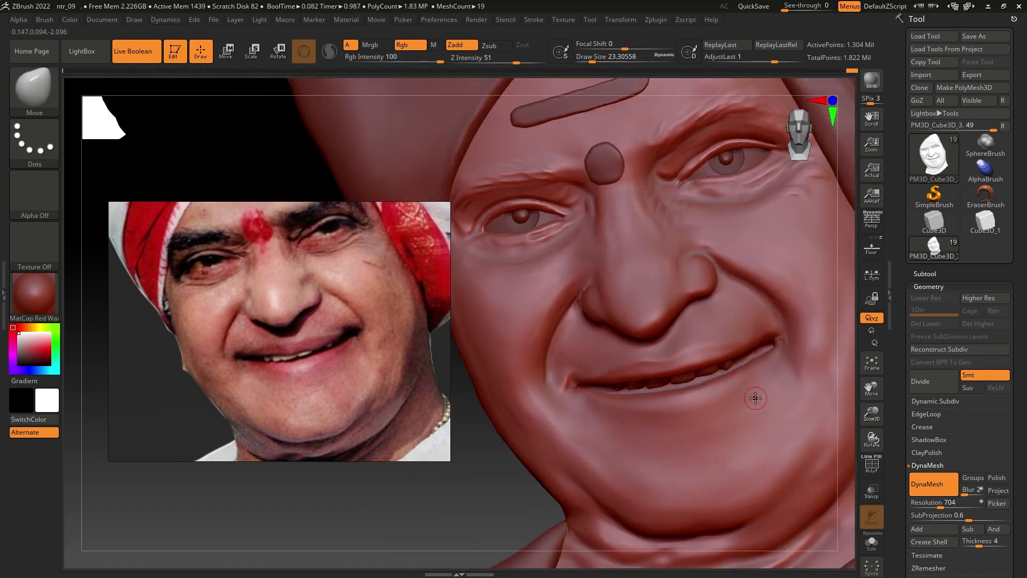
key(b)
key(c)
key(b)
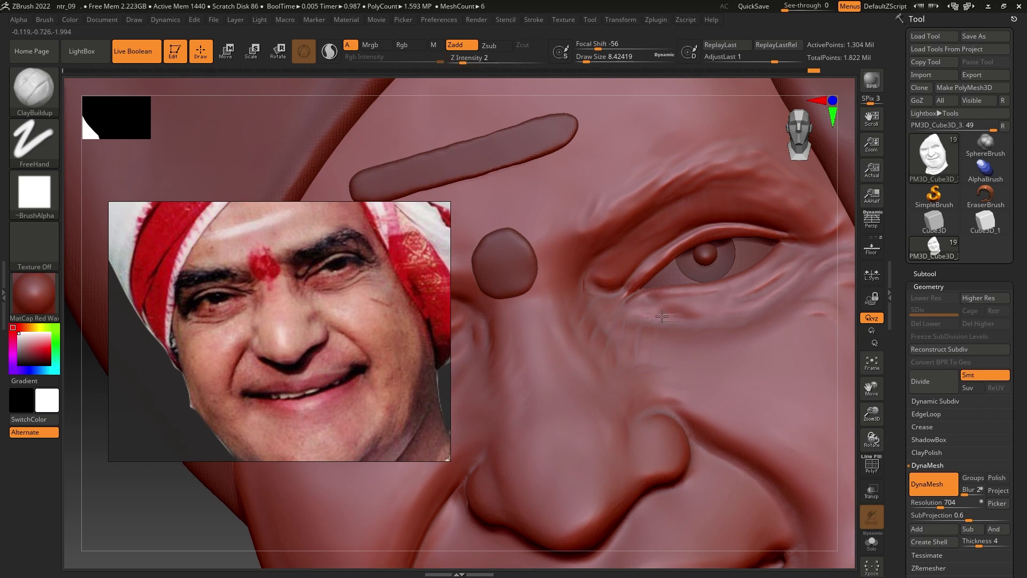
Step: Build up the lower-eyelid fold with ClayBuildup at size about 17 and smooth the nostril edge
key(bracketright)
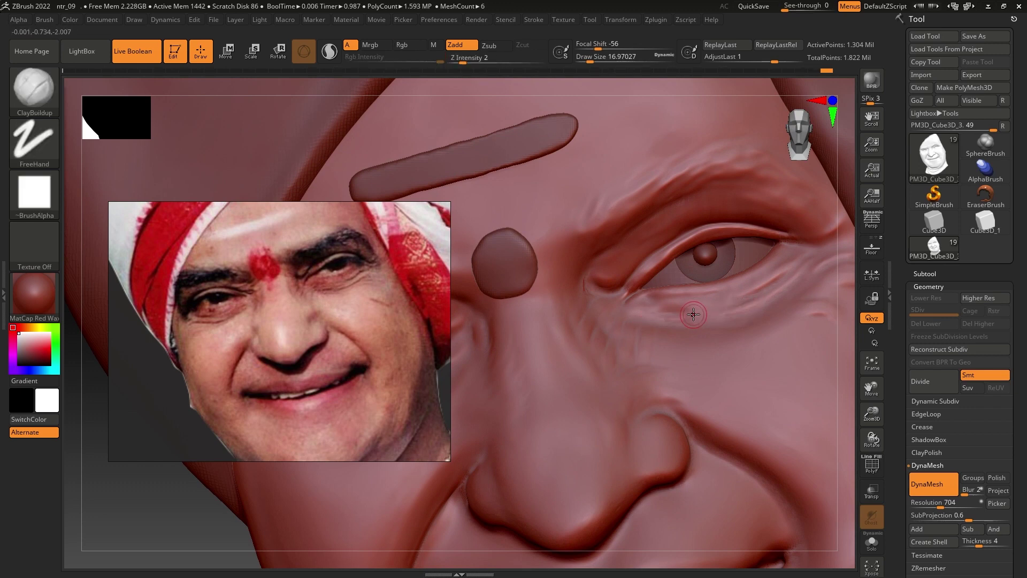
drag(737, 300, 663, 306)
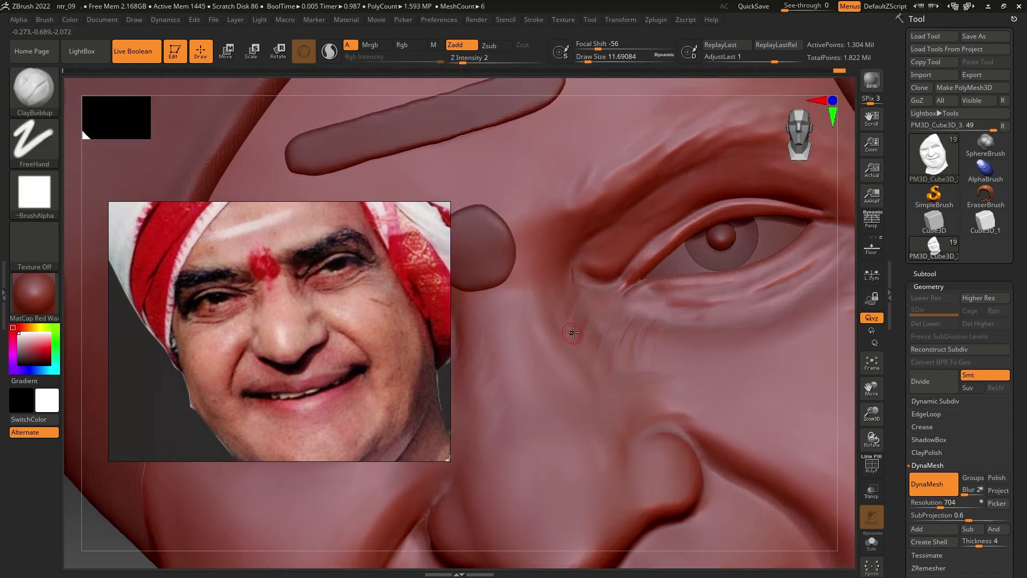
key(shift)
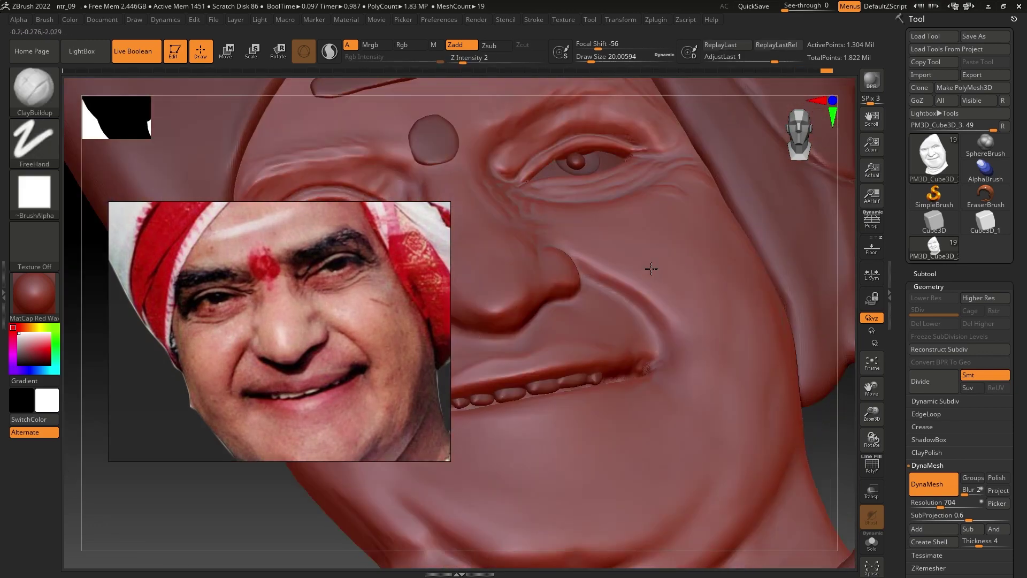
right_drag(650, 269, 554, 306)
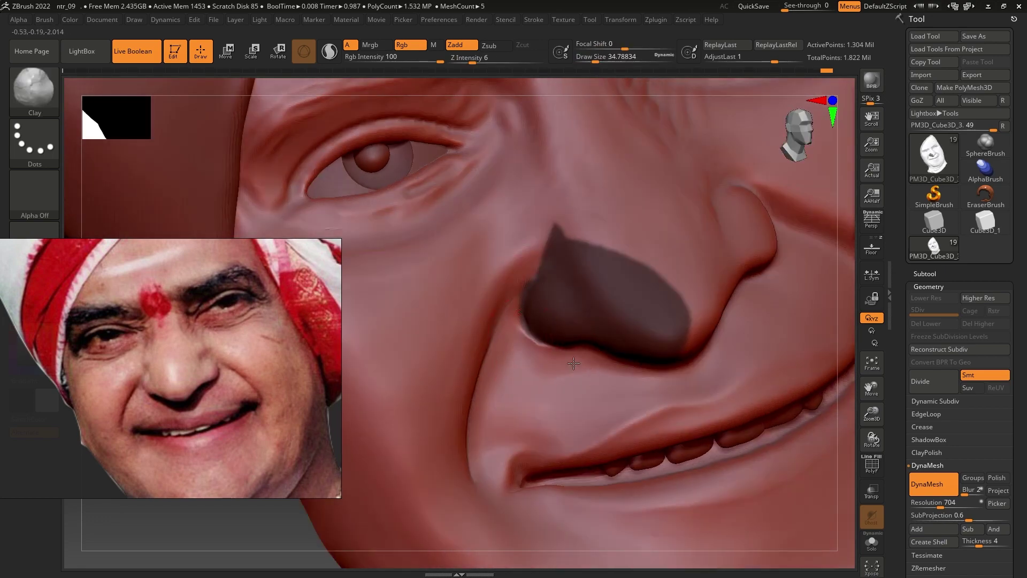
shift+drag(573, 363, 522, 330)
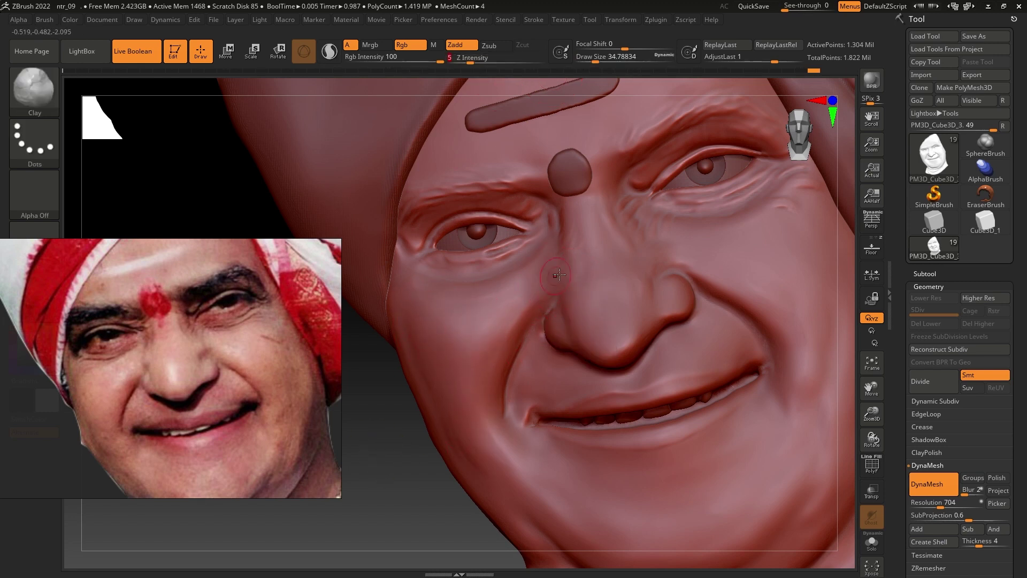
key(shift)
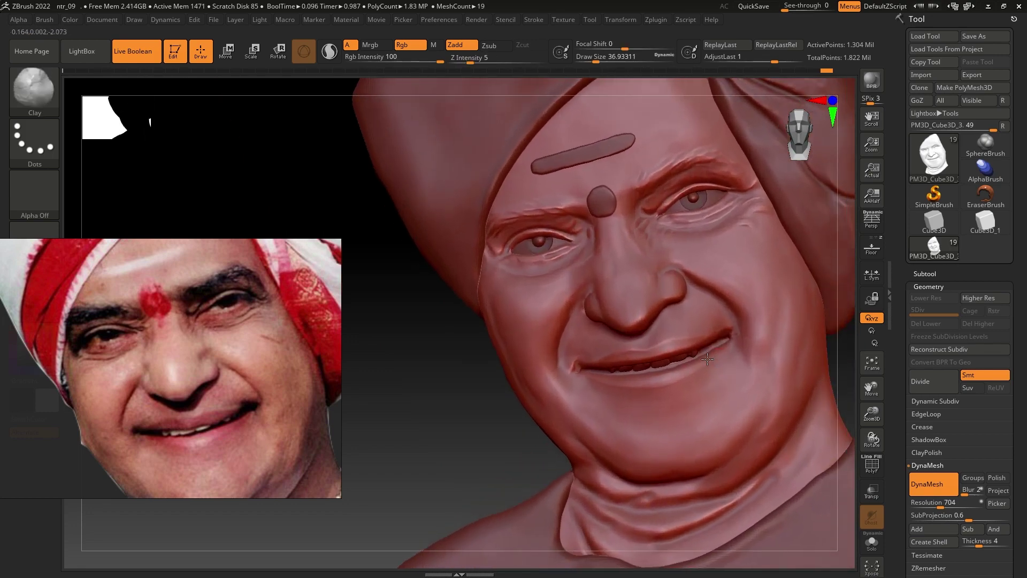
scroll(701, 330, up, 2)
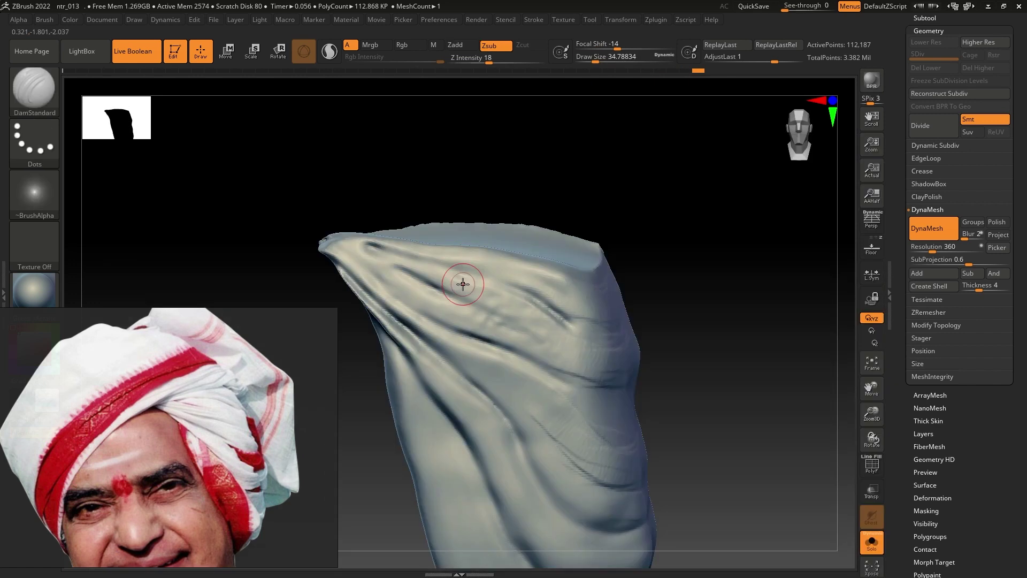
Step: Carve a crease along the turban cloth fold and shrink the brush to size 20
click(502, 63)
drag(364, 251, 445, 319)
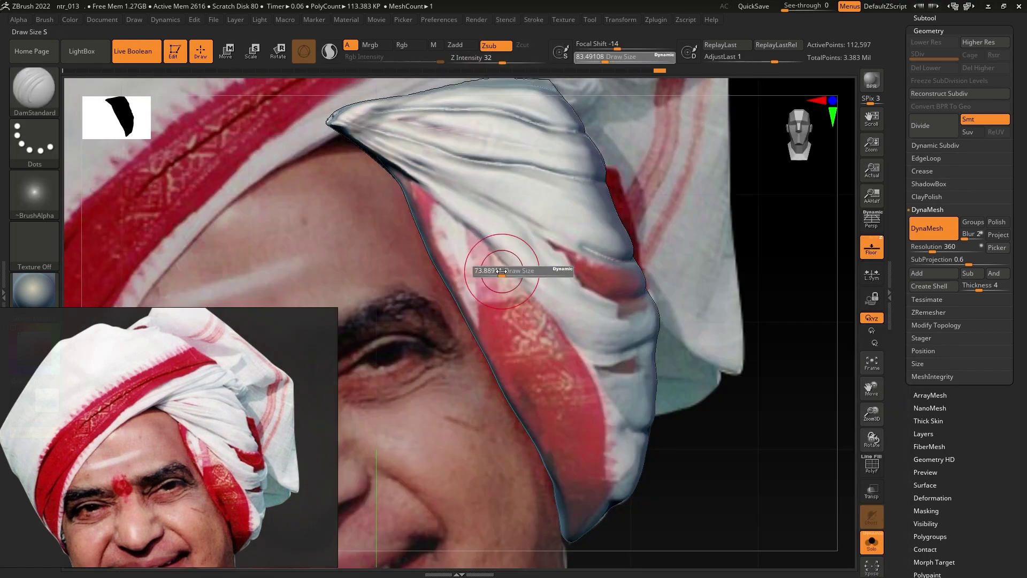
drag(501, 271, 386, 163)
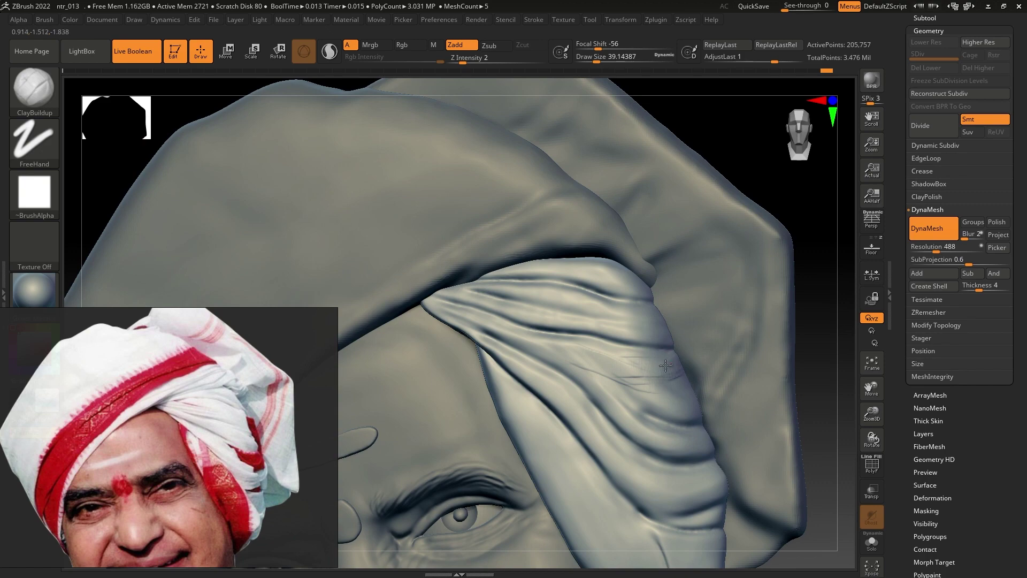
key(shift)
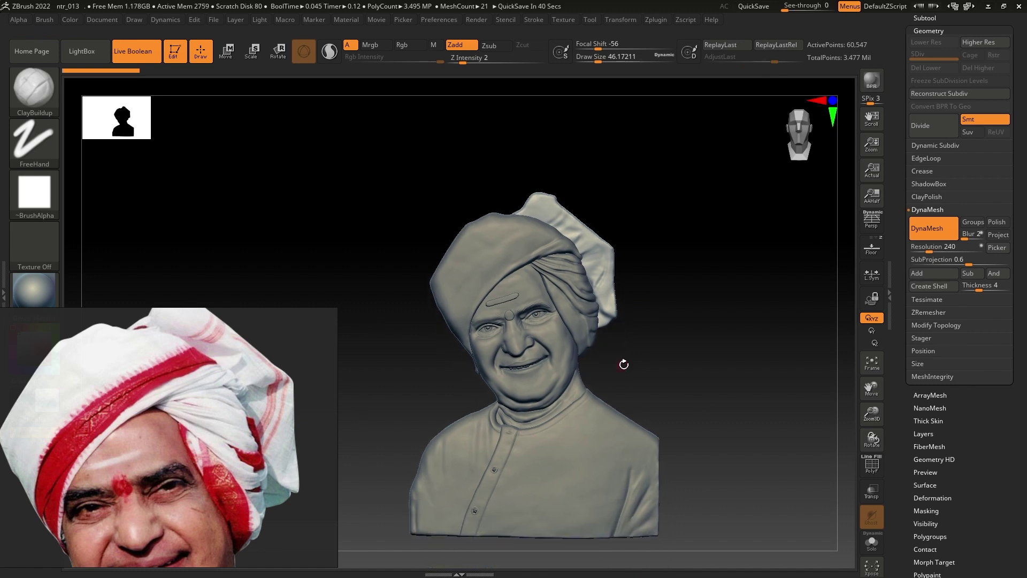
Step: Solo the turban tail, mask and reposition its upper edge, then smooth the top-fold wrinkles
key(w)
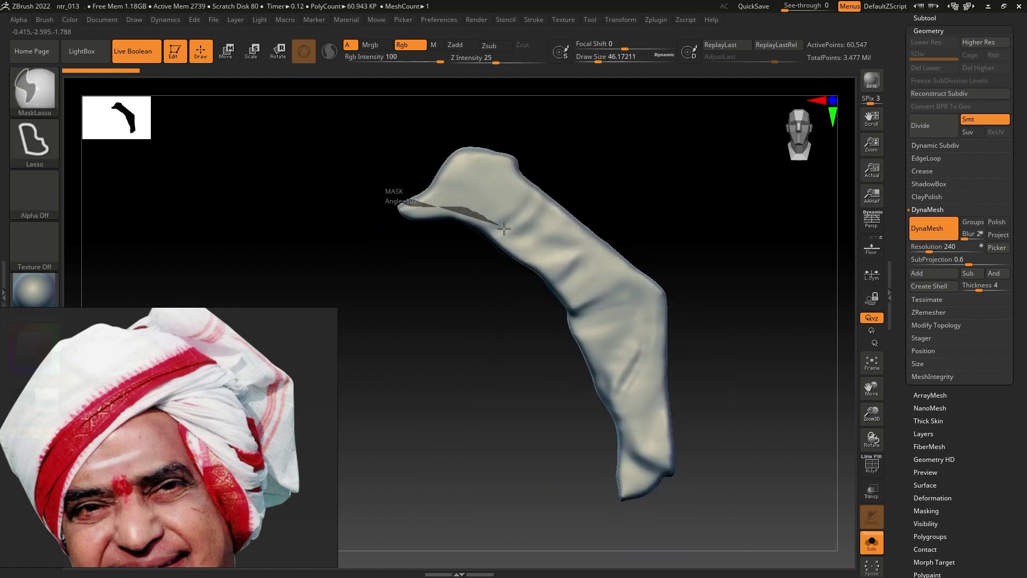
drag(390, 191, 585, 278)
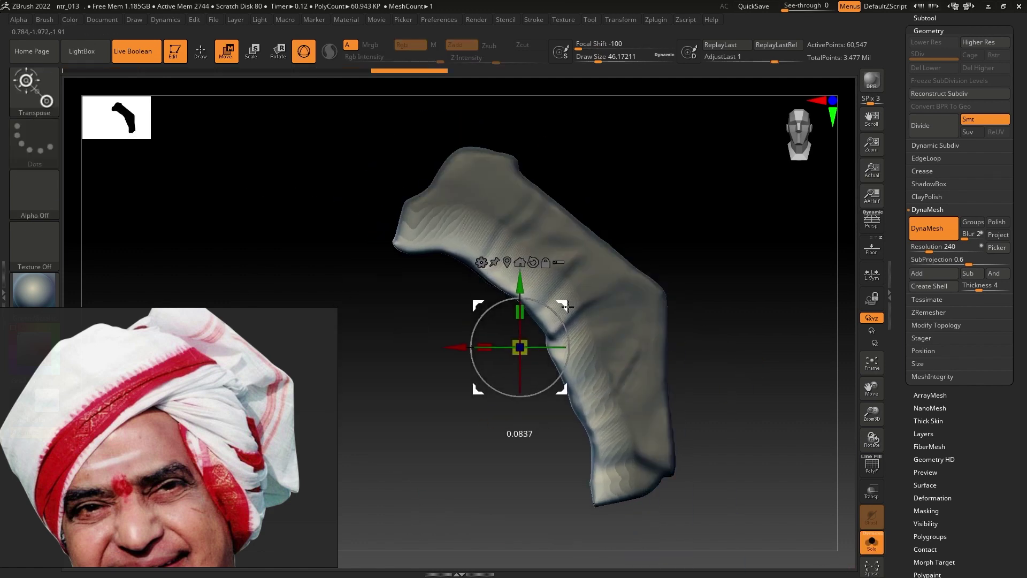
key(q)
key(ctrl+shift+s)
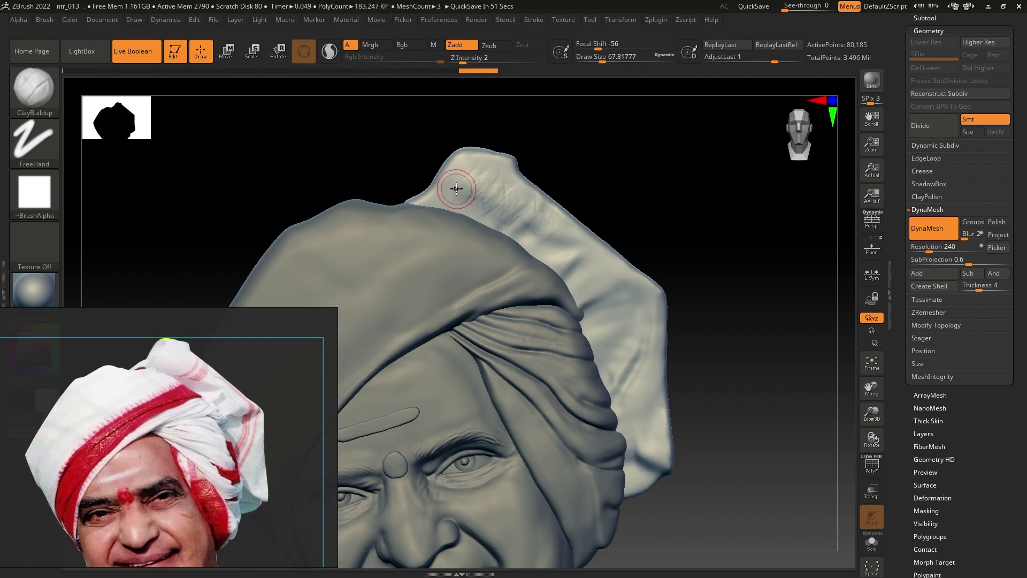
shift+drag(456, 188, 466, 167)
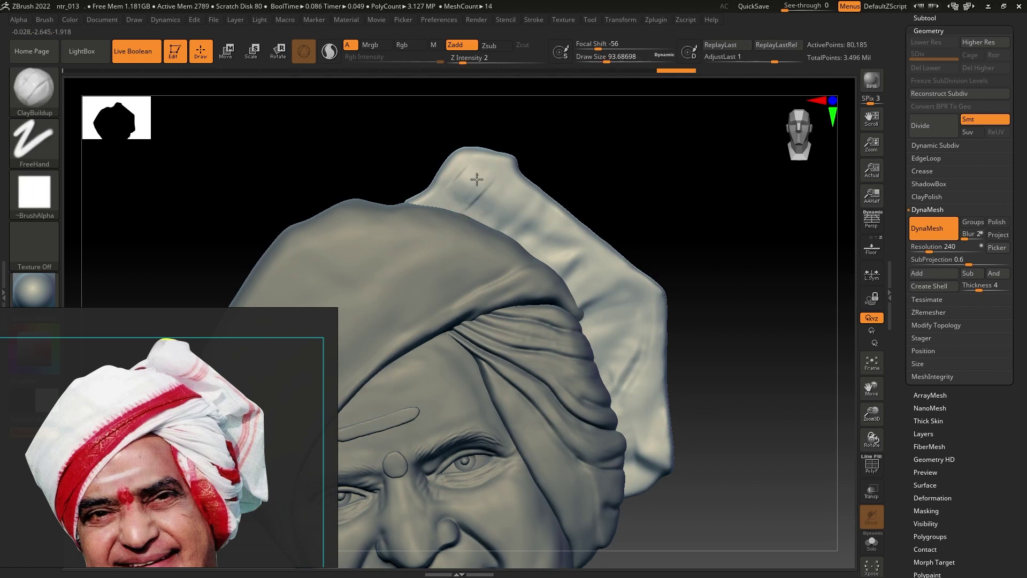
Step: Draw and smooth diagonal crease strokes across the upper turban tail at brush size 29
key(bracketleft)
drag(527, 241, 445, 259)
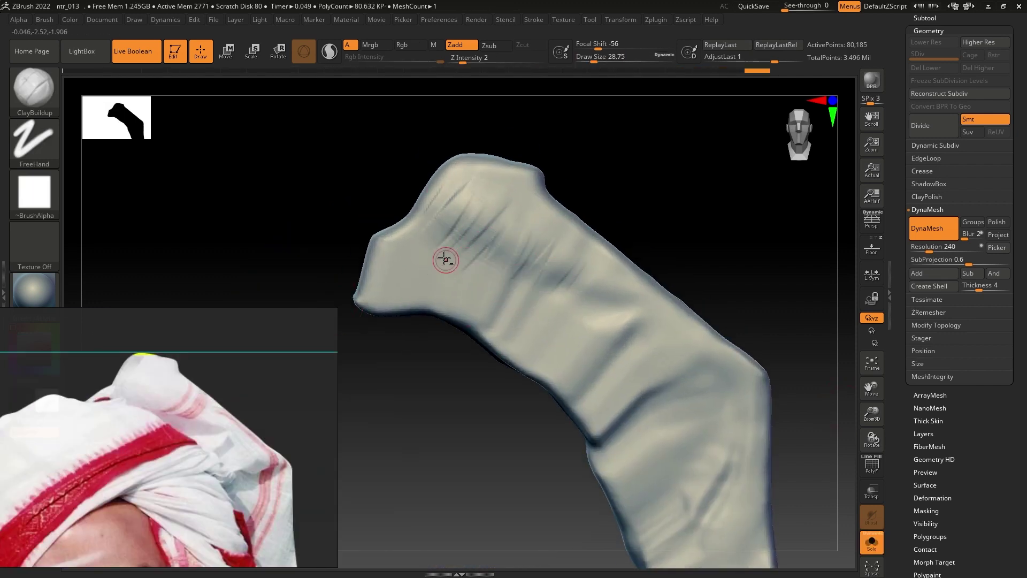
shift+drag(540, 283, 486, 256)
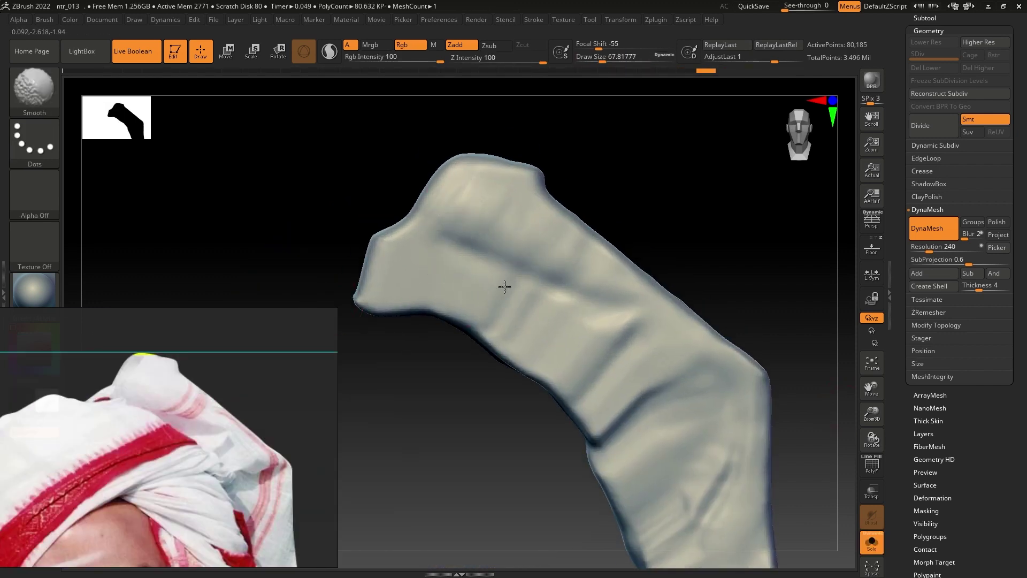
shift+drag(537, 229, 492, 211)
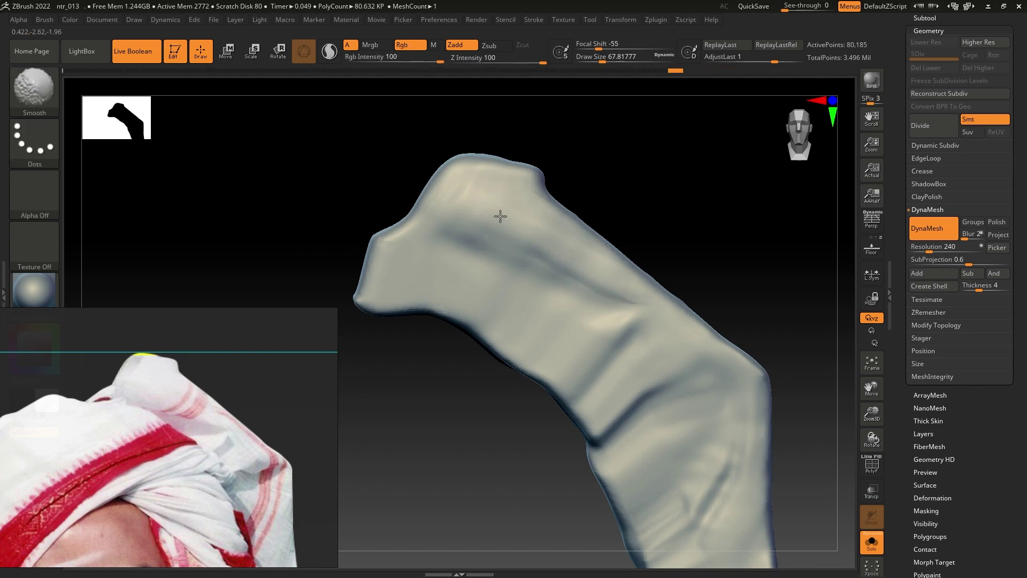
alt+right_drag(619, 326, 594, 294)
shift+drag(580, 295, 566, 299)
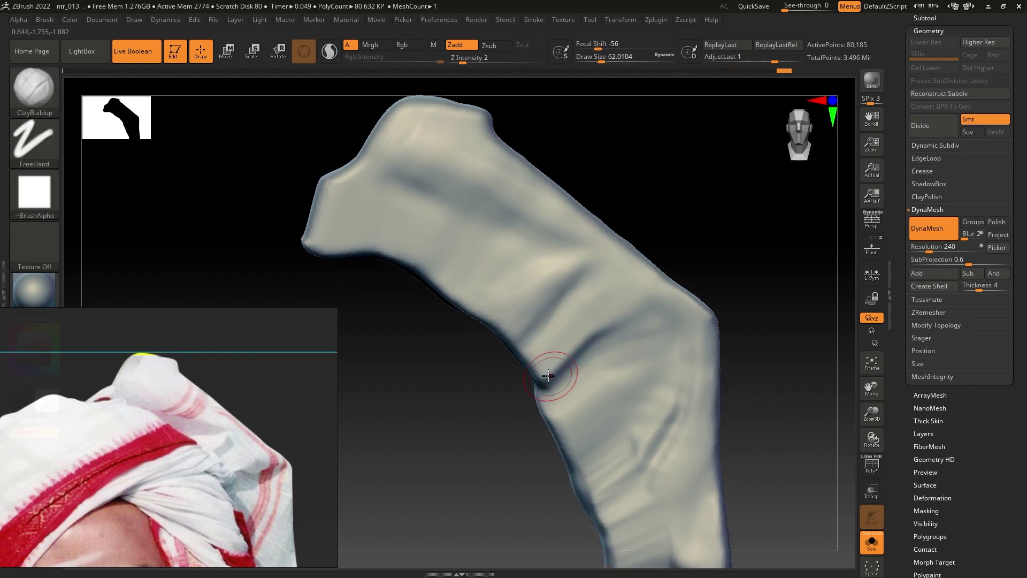
alt+right_drag(577, 287, 551, 260)
mouse_move(567, 321)
mouse_down()
mouse_move(621, 329)
mouse_move(701, 318)
mouse_up()
alt+right_drag(701, 318, 658, 184)
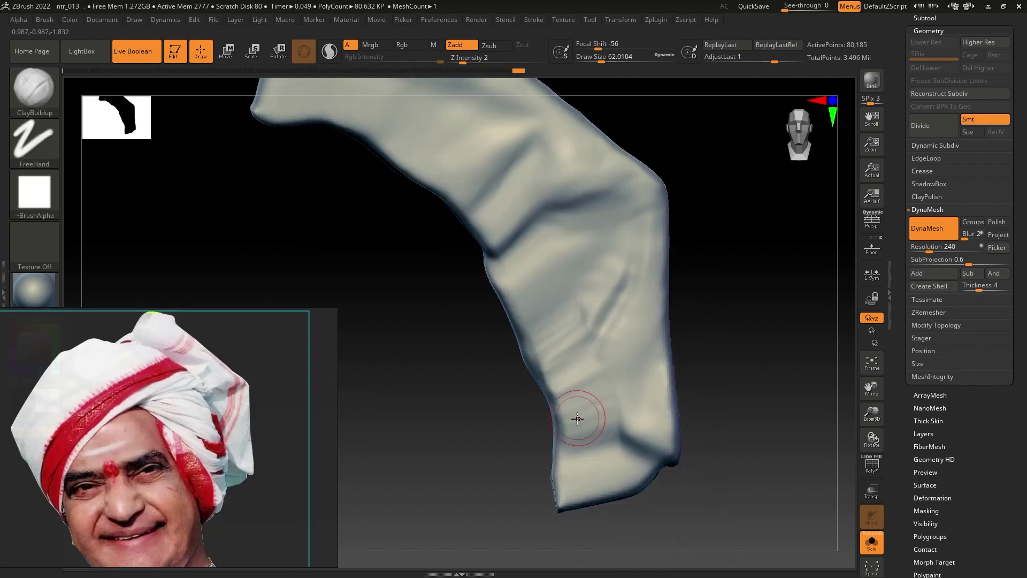
Step: Add and smooth DamStandard creases along the tail's lower fold
mouse_move(578, 420)
mouse_down()
mouse_move(600, 454)
mouse_move(567, 372)
mouse_move(594, 427)
mouse_up()
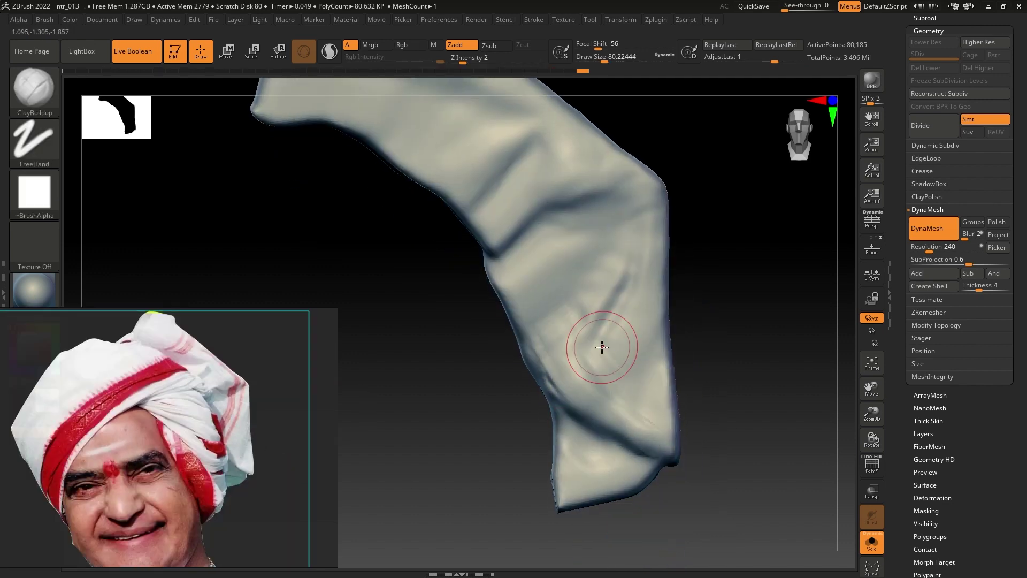
mouse_move(601, 346)
mouse_down()
mouse_move(619, 369)
mouse_move(619, 297)
mouse_up()
ctrl+right_drag(619, 298, 729, 339)
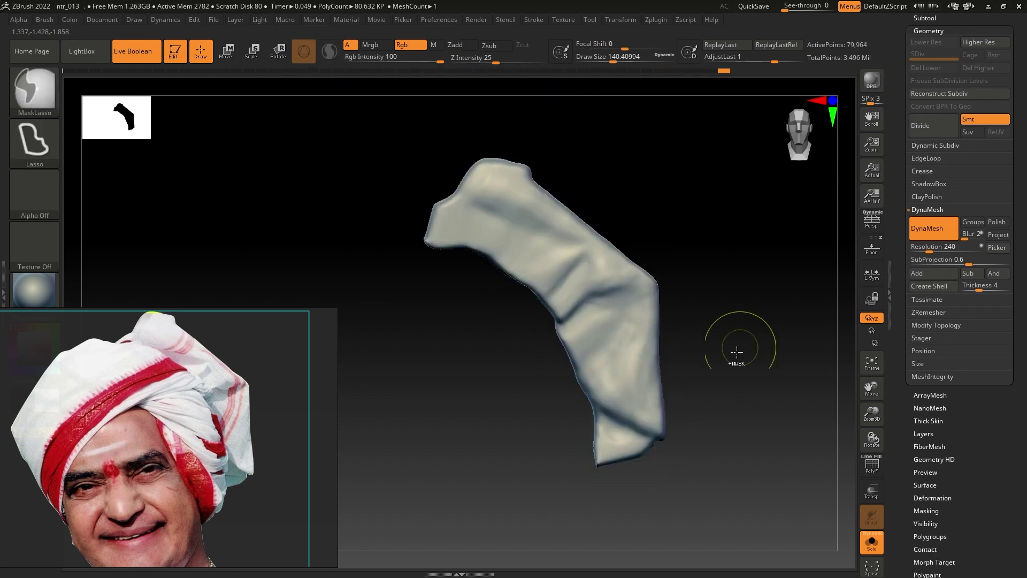
key(b)
key(d)
key(s)
ctrl+right_drag(570, 307, 604, 296)
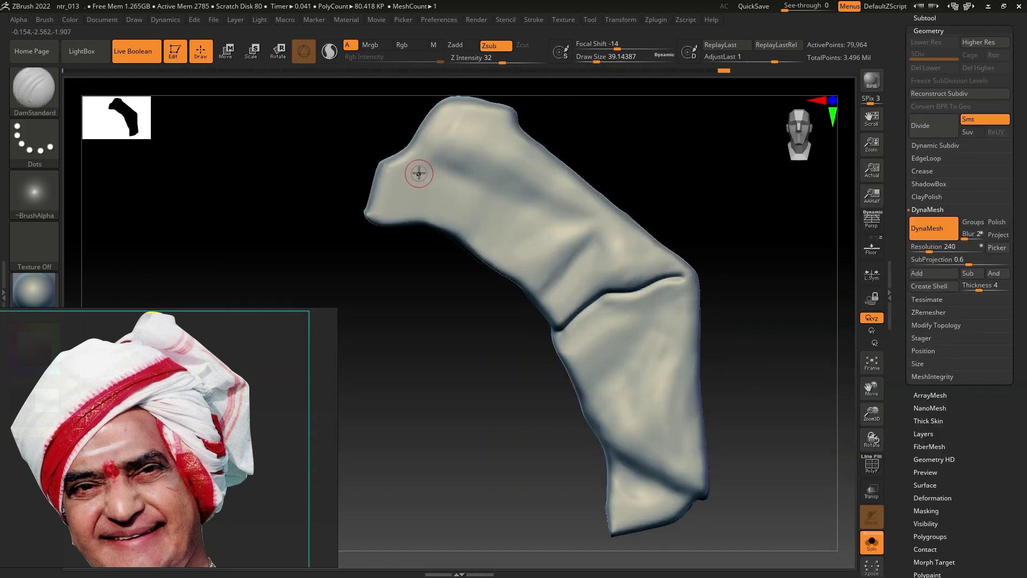
drag(419, 173, 550, 222)
Step: Turn Solo off and view the turban tail on the full head and turban
key(shift+s)
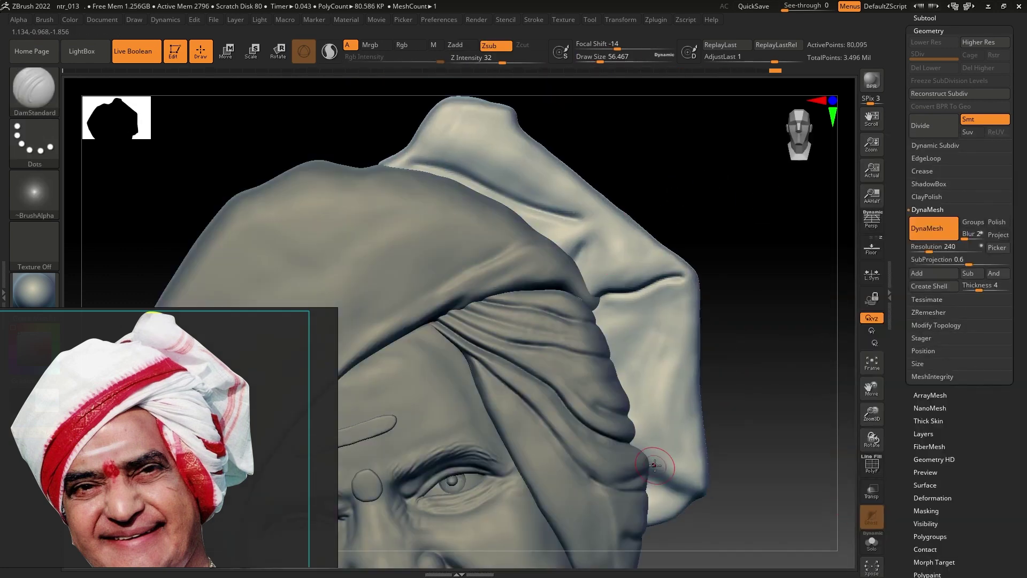
ctrl+right_drag(655, 466, 588, 406)
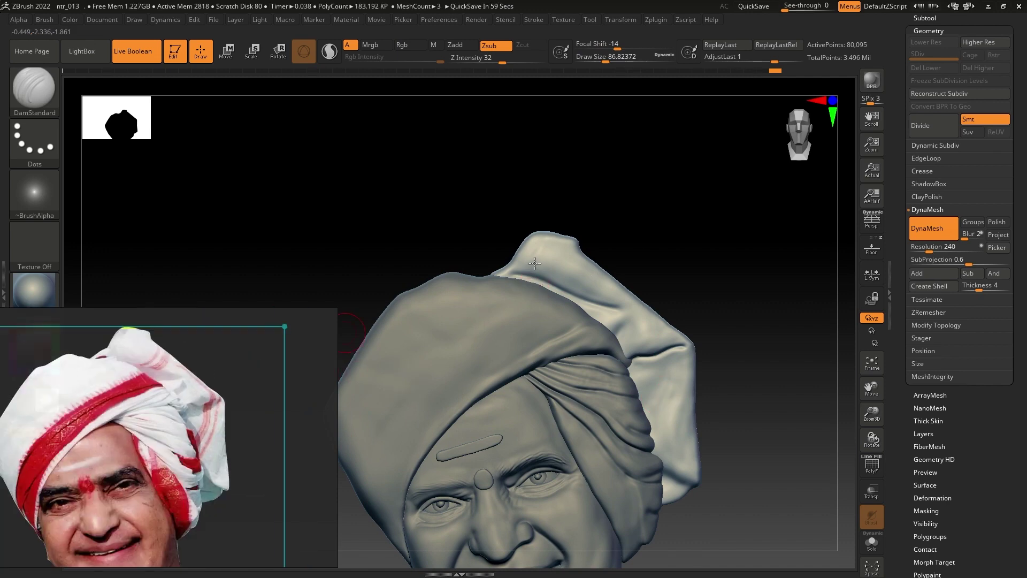
ctrl+right_drag(613, 234, 544, 228)
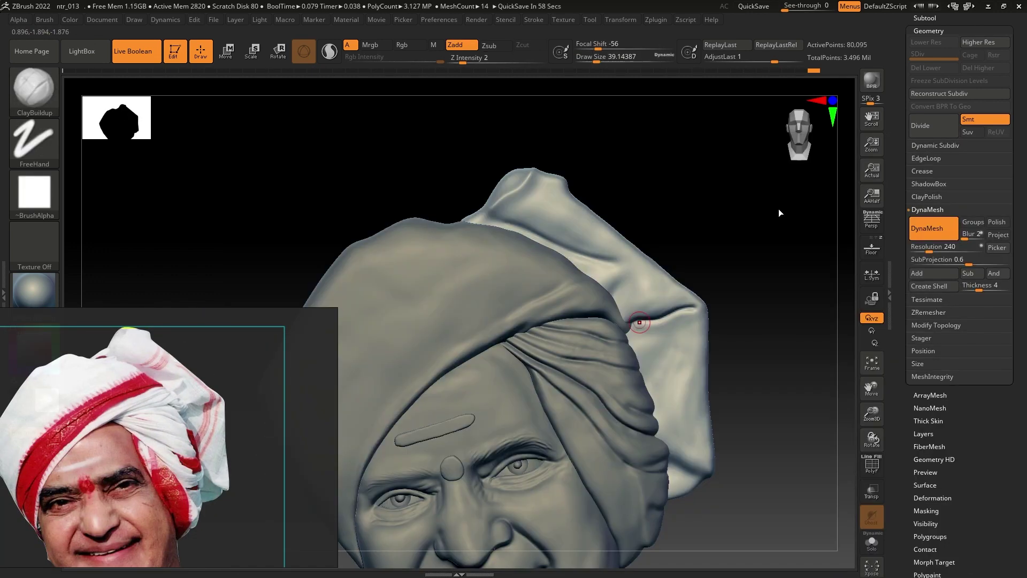
key(b)
key(d)
key(s)
key(s)
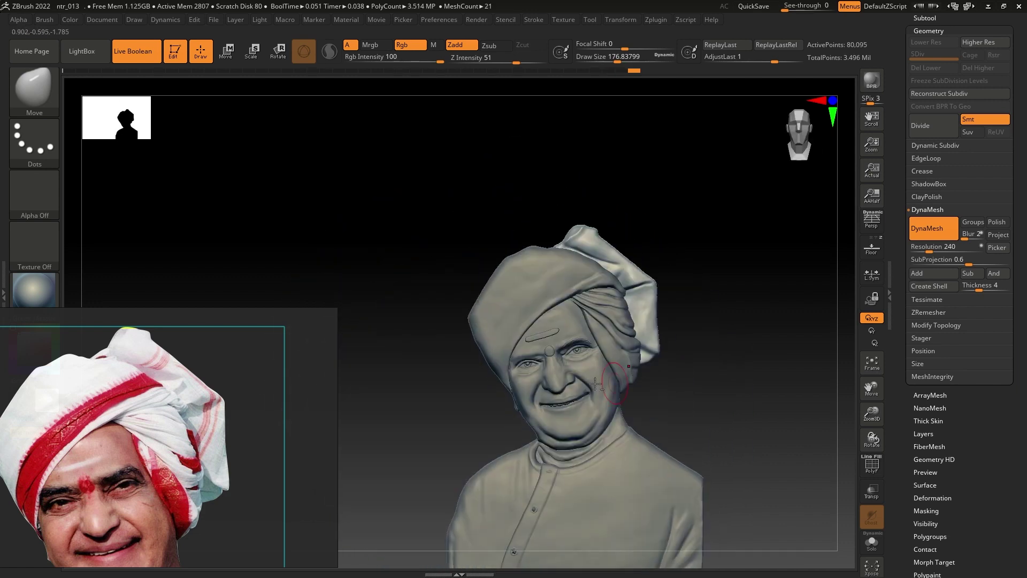
Step: Switch to DamStandard and carve two fold creases along the turban to match the reference
scroll(88, 495, up, 3)
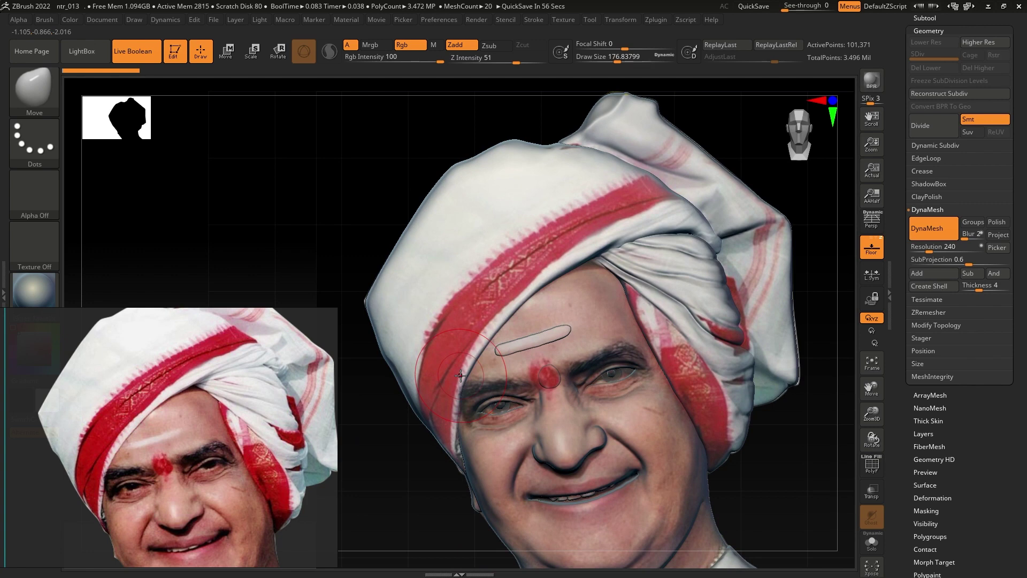
key(b)
key(d)
key(s)
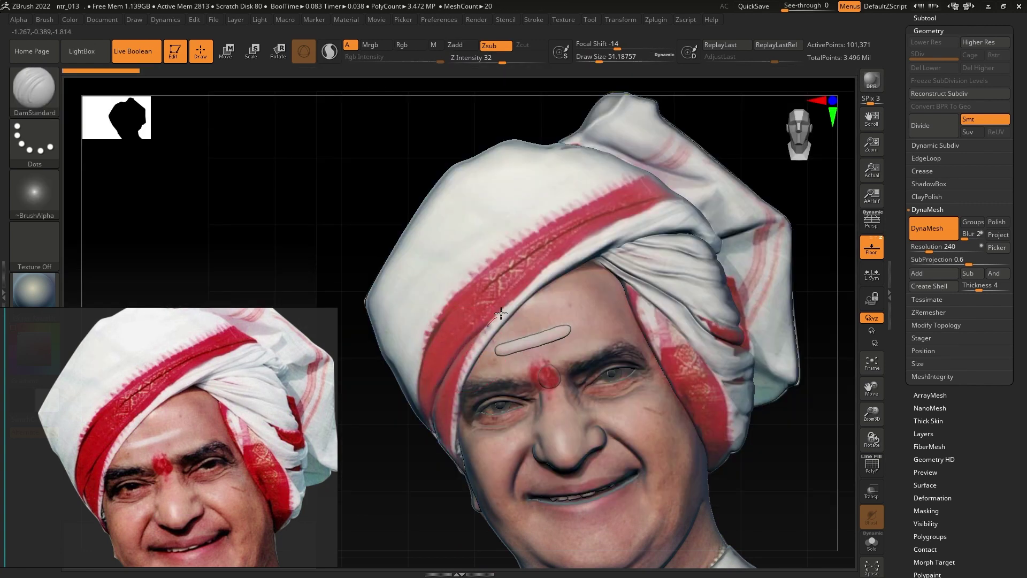
scroll(88, 467, up, 2)
scroll(114, 439, up, 2)
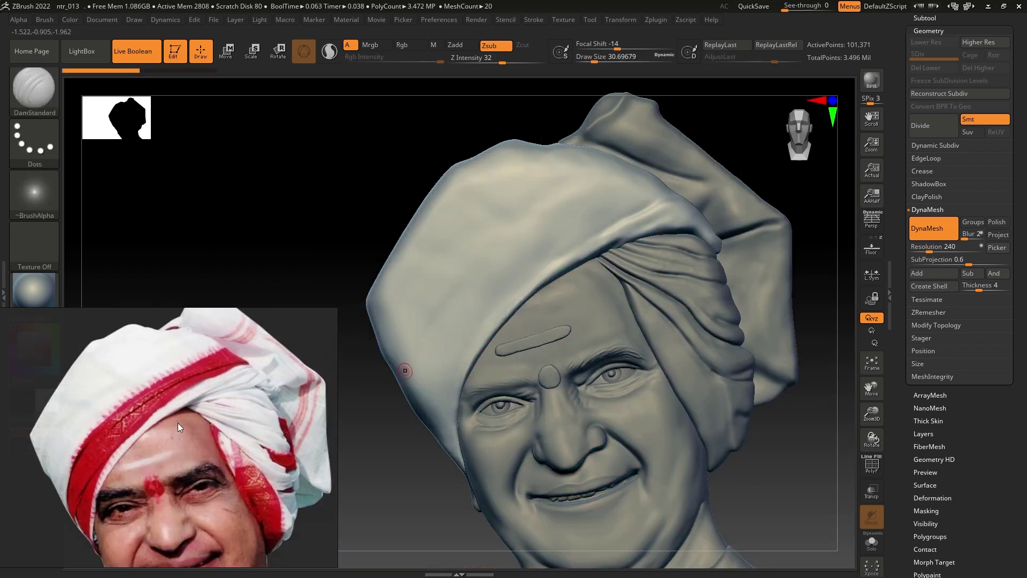
drag(455, 358, 385, 413)
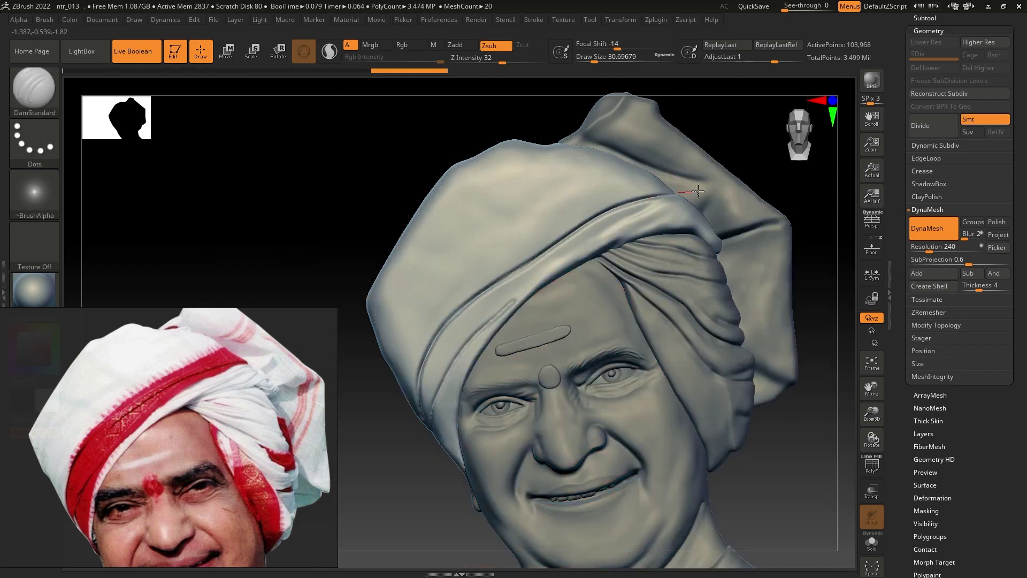
drag(697, 191, 557, 268)
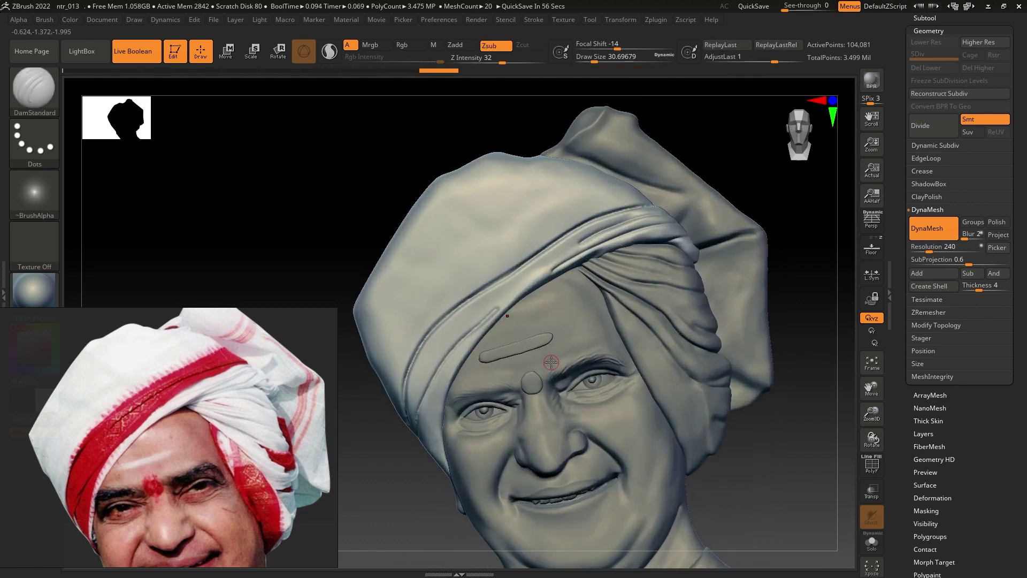
Step: Switch to ClayBuildup, enlarge the brush to about 62, and zoom onto the turban over the forehead
key(b)
key(c)
key(b)
scroll(529, 223, up, 3)
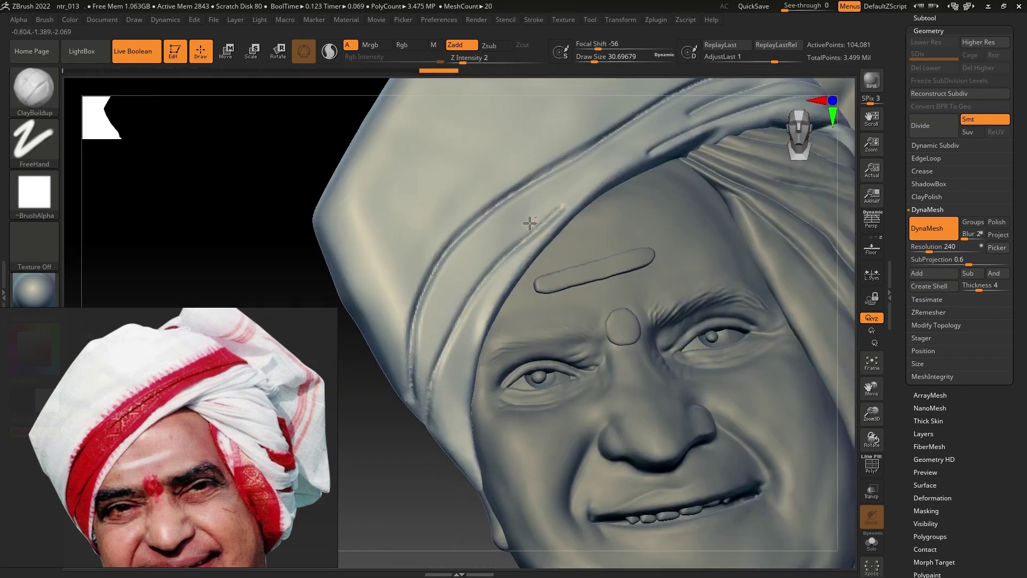
right_click(489, 225)
drag(497, 230, 535, 230)
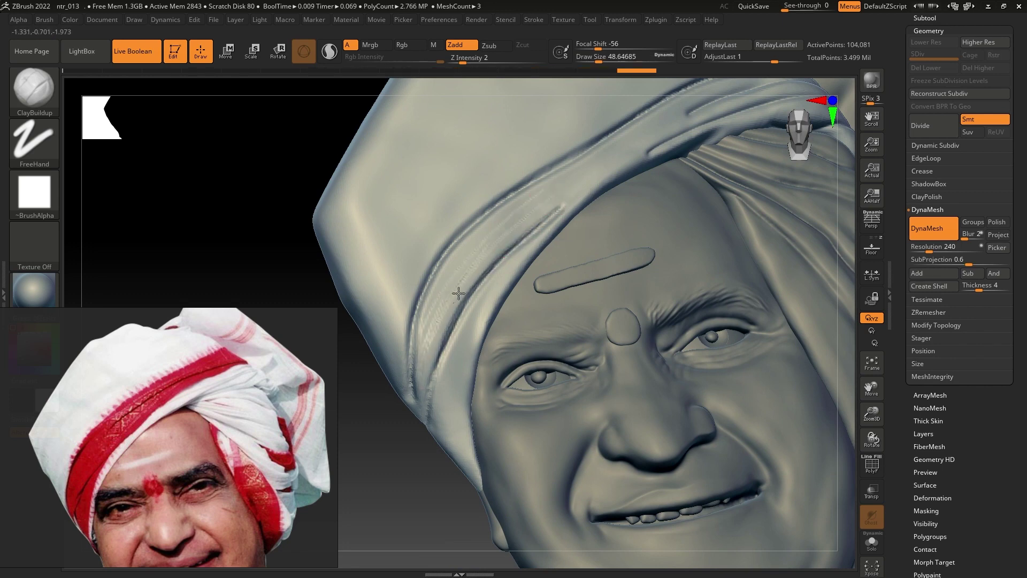
right_drag(436, 299, 413, 281)
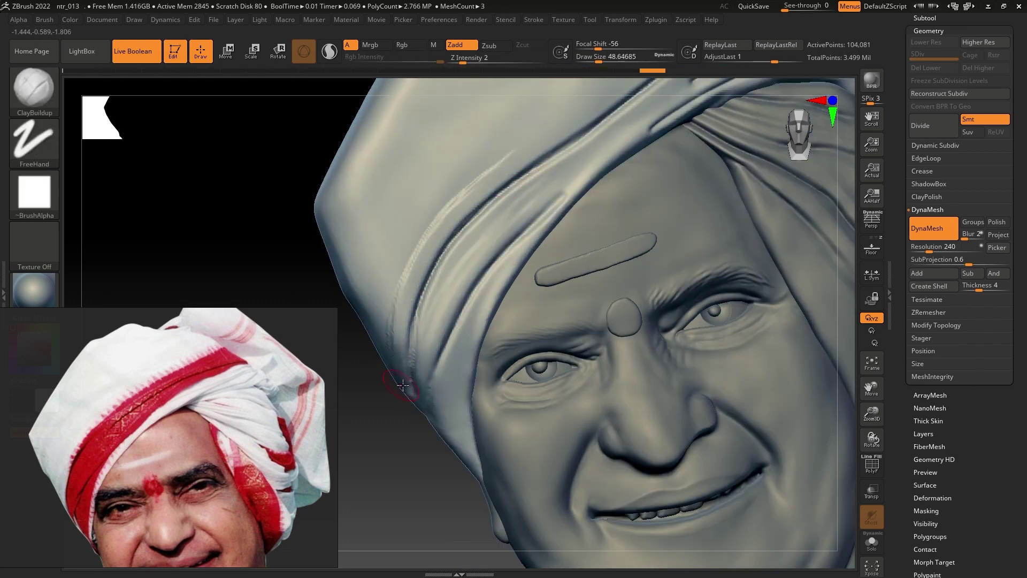
alt+right_drag(563, 137, 447, 300)
key(s)
drag(447, 301, 454, 300)
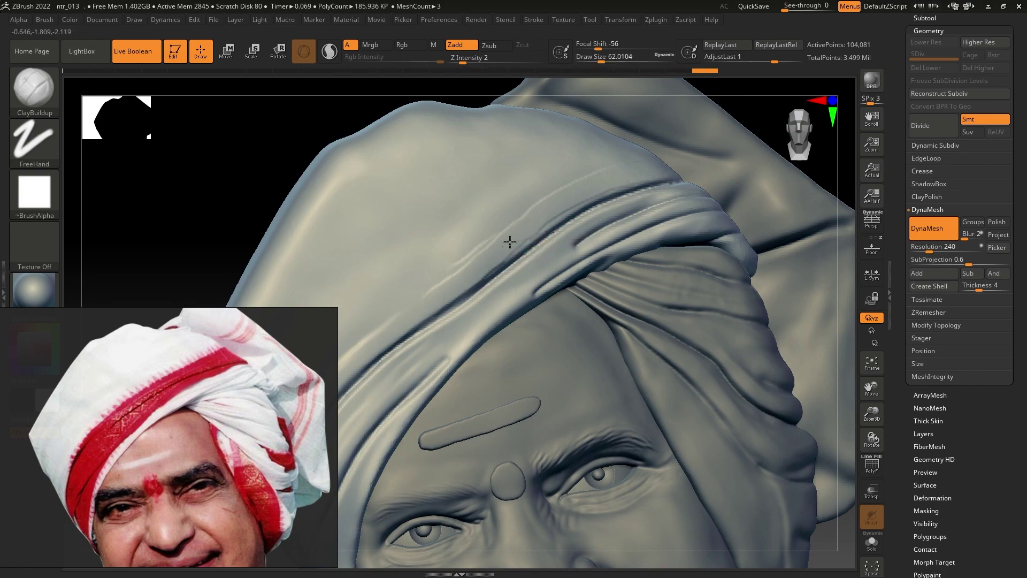
mouse_move(508, 238)
ctrl+right_down()
mouse_move(454, 323)
mouse_move(470, 249)
mouse_move(528, 343)
ctrl+right_up()
Step: Switch to the Move brush, rotate the head, and place a Transpose Move handle on the turban band
key(b)
key(Escape)
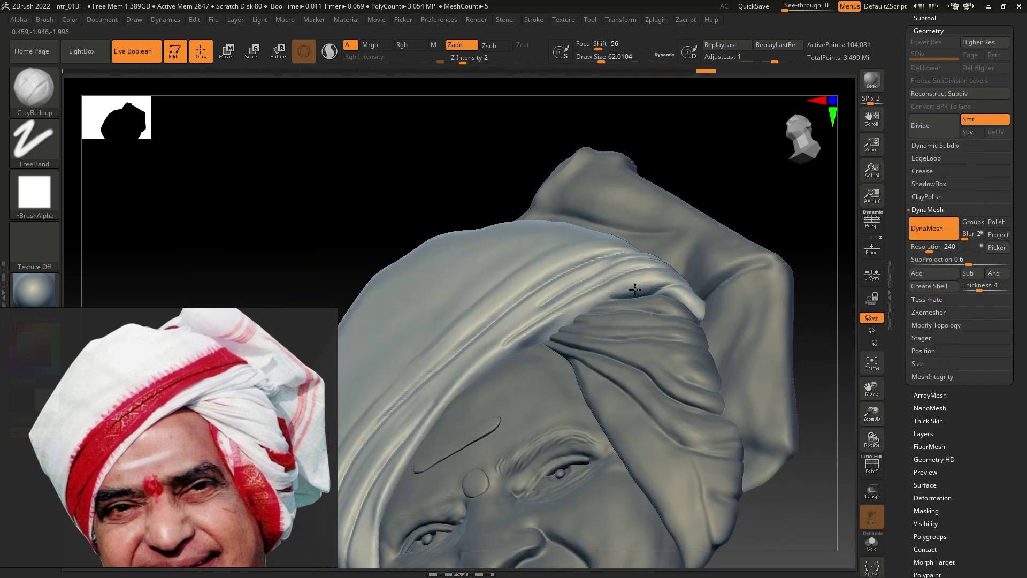
key(b)
key(m)
key(v)
right_drag(635, 289, 581, 266)
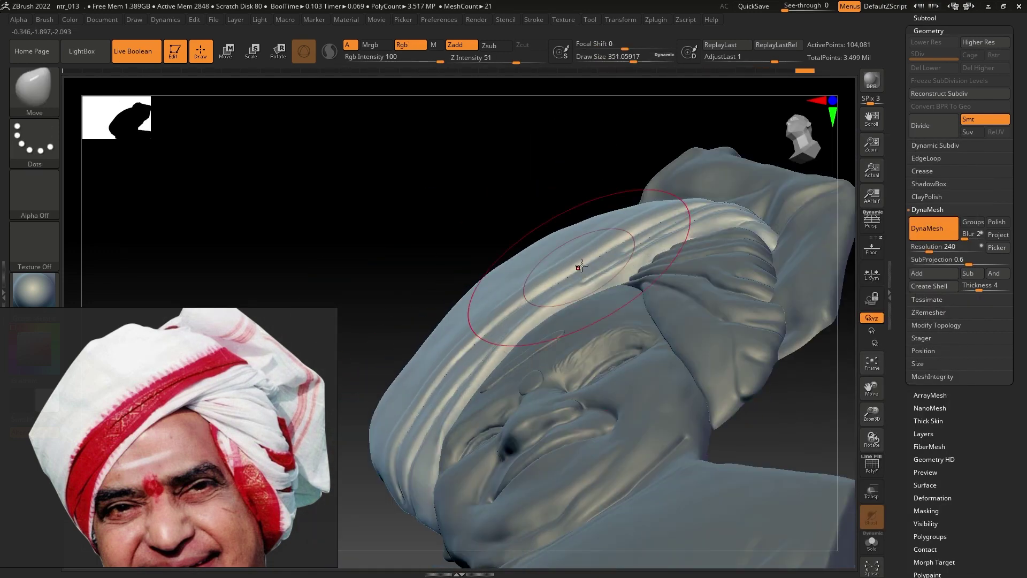
key(w)
mouse_move(556, 332)
right_down()
mouse_move(522, 310)
mouse_move(556, 343)
mouse_move(568, 409)
mouse_move(594, 407)
right_up()
Step: Remesh the isolated front turban wrap with DynaMesh at resolution 400
key(q)
key(f)
click(871, 543)
text(400)
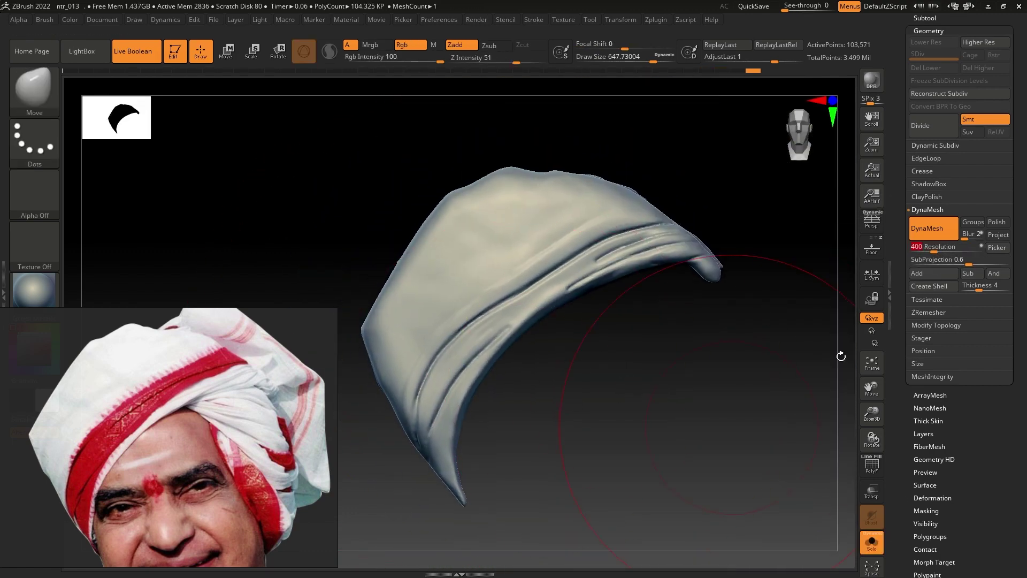
key(Return)
ctrl+drag(367, 345, 458, 357)
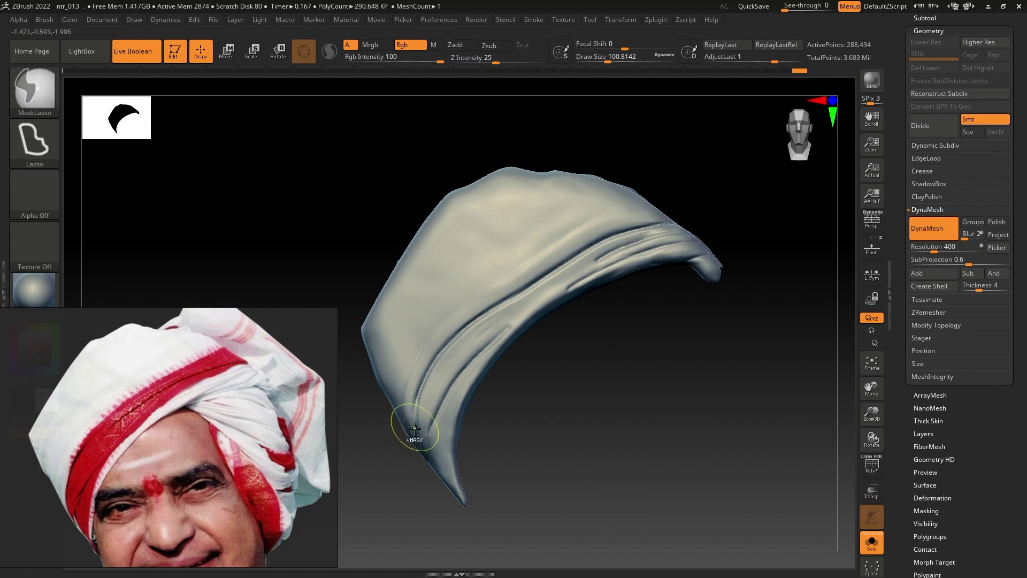
Step: Mask and unmask the wrap's lower band, turn Solo off, and raise DynaMesh resolution to 600
ctrl+drag(433, 361, 432, 230)
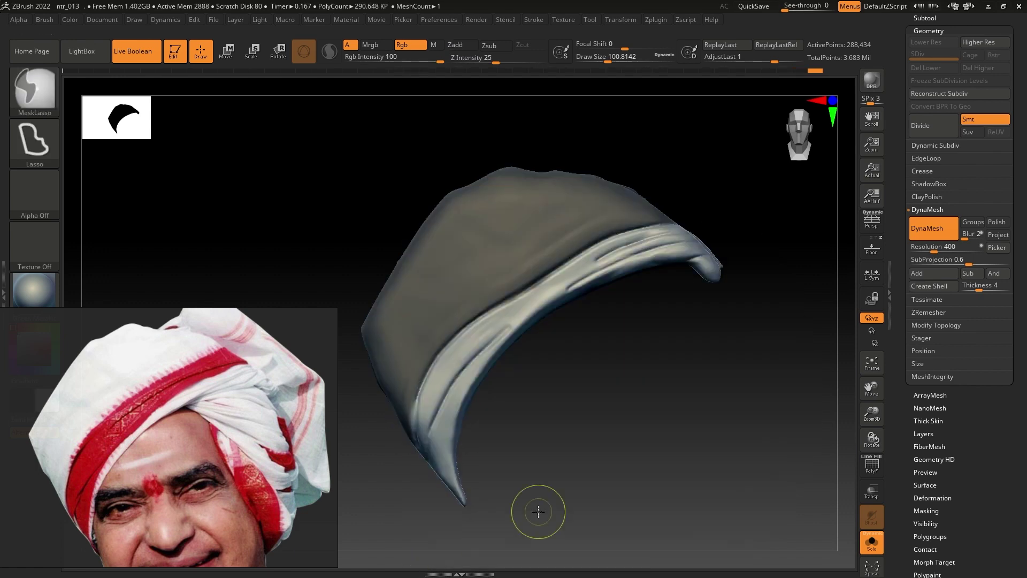
mouse_move(343, 240)
right_down()
mouse_move(438, 368)
mouse_move(599, 373)
right_up()
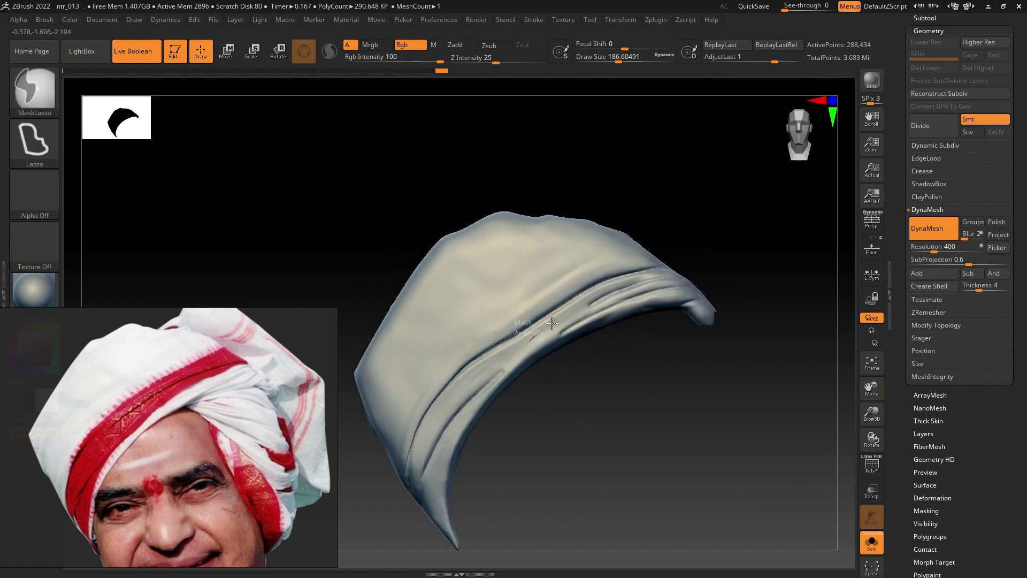
ctrl+drag(523, 349, 693, 495)
right_drag(692, 494, 669, 278)
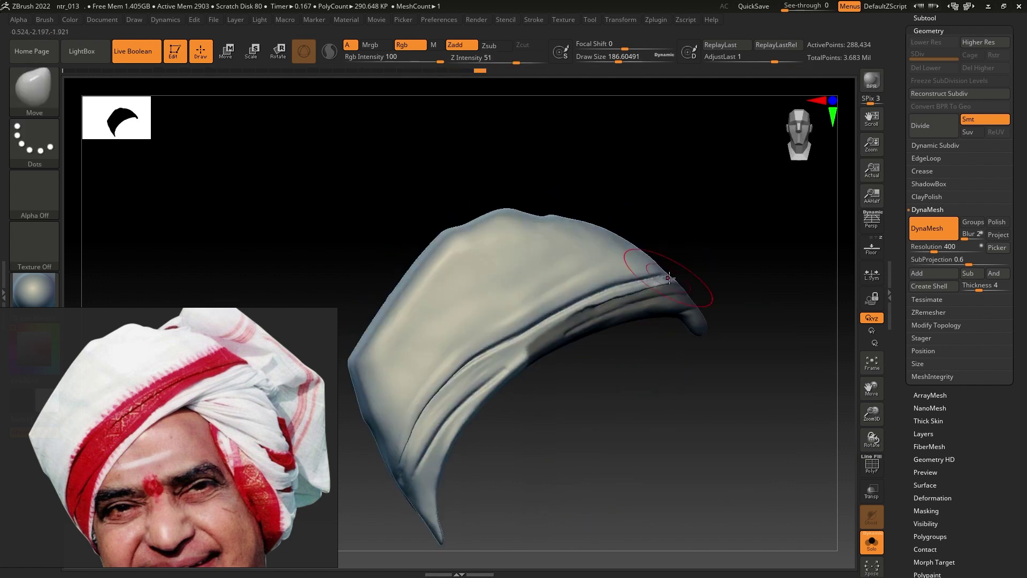
right_drag(589, 328, 620, 420)
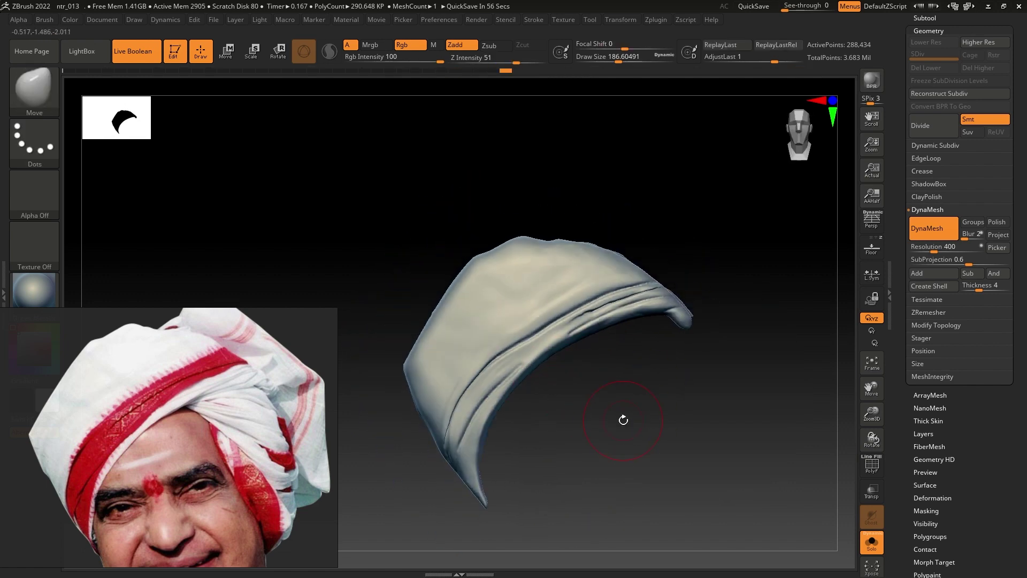
click(869, 547)
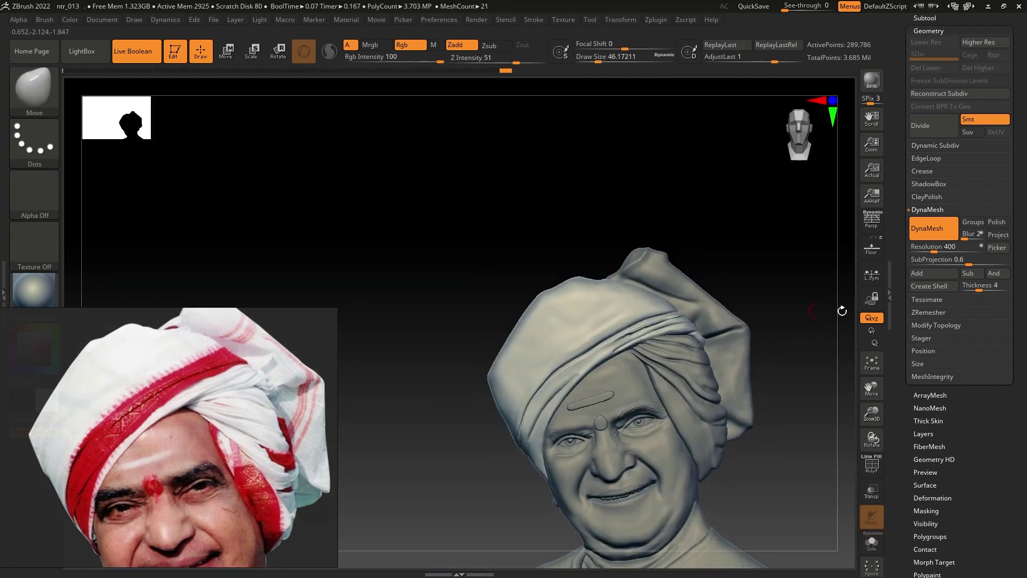
drag(934, 246, 940, 247)
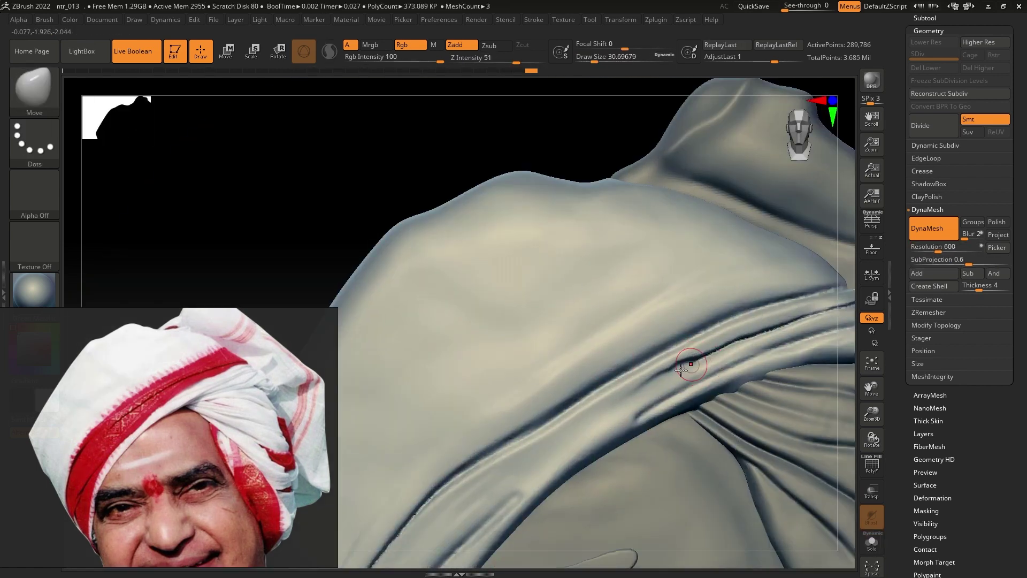
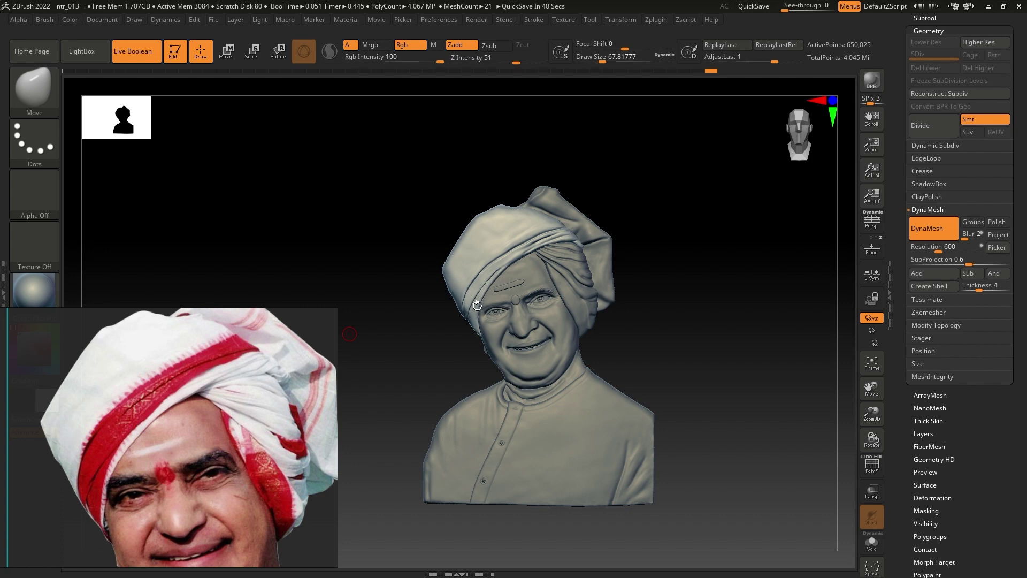
Step: Zoom the reference crop and rotate the bust toward the chin and neck
scroll(229, 406, down, 2)
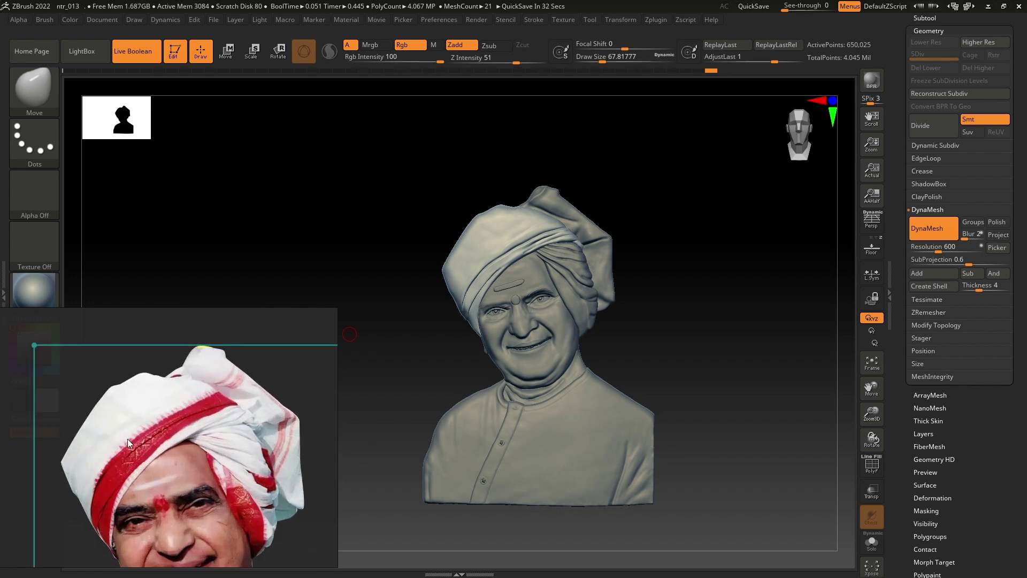
drag(589, 374, 612, 416)
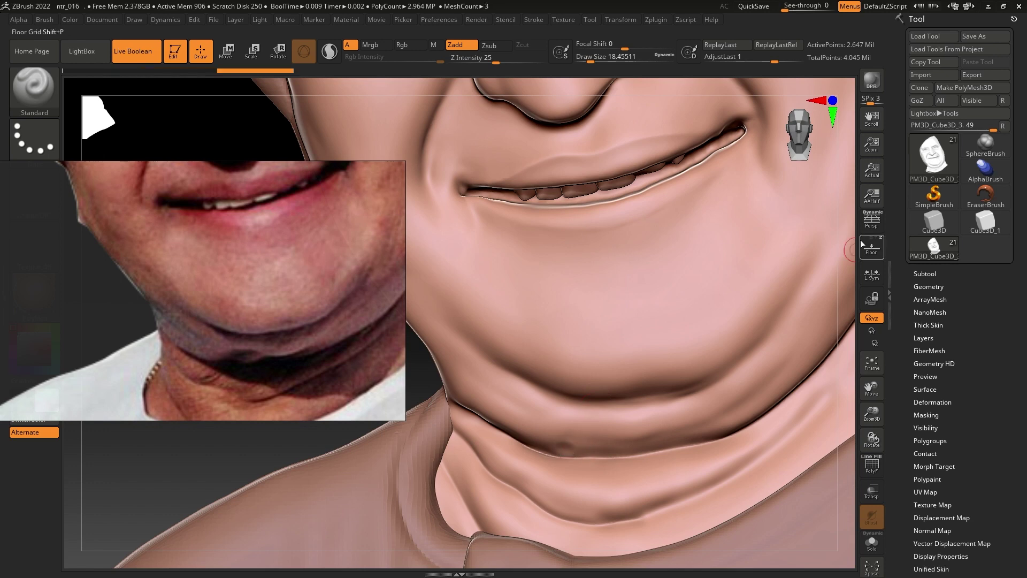
Step: Turn on the floor grid, then carve a jawline crease with a small ClayBuildup brush and smooth the chin
click(862, 244)
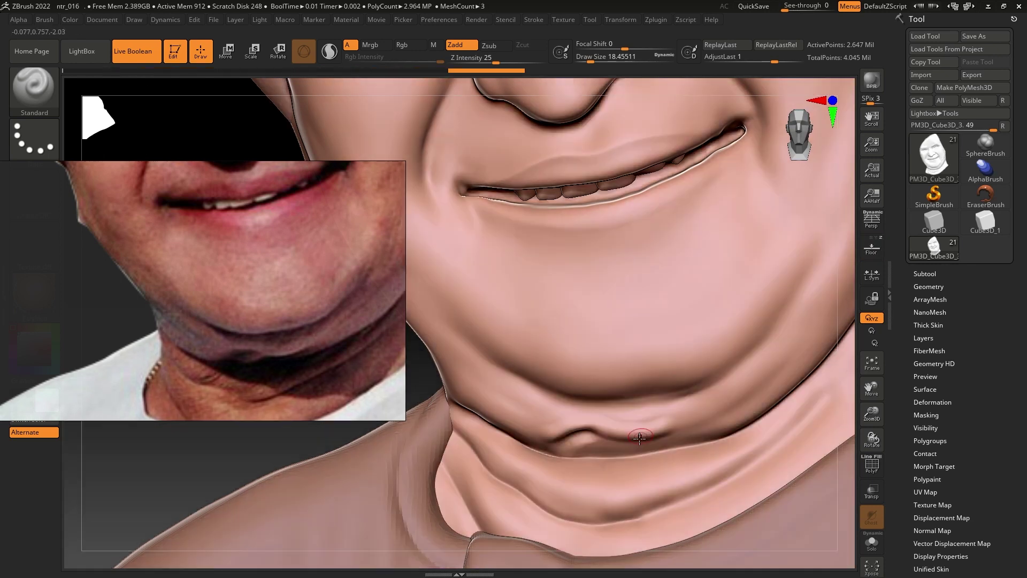
key(b)
key(c)
key(b)
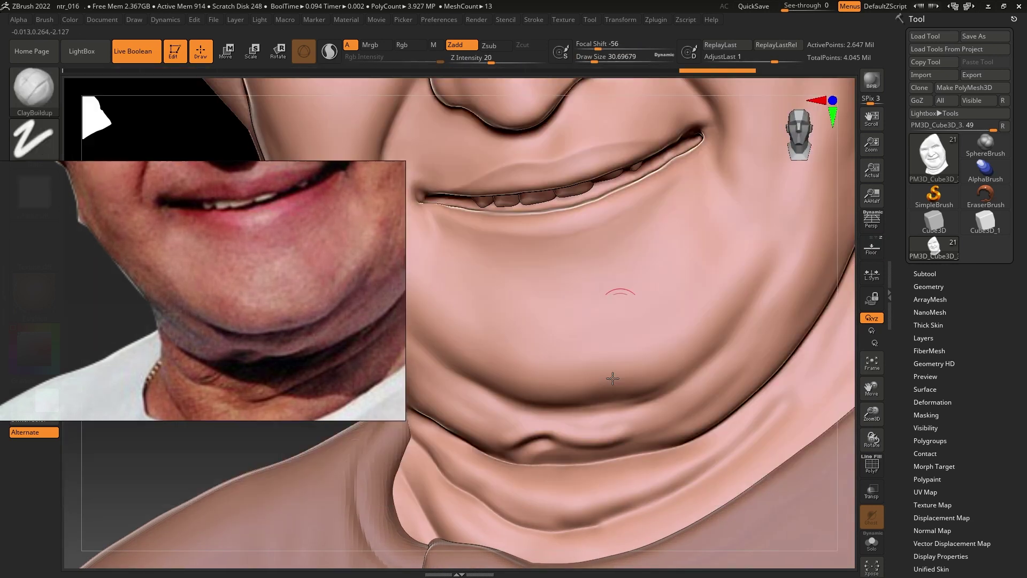
key(s)
mouse_move(663, 418)
mouse_down()
mouse_move(649, 418)
mouse_move(739, 358)
mouse_move(678, 402)
mouse_up()
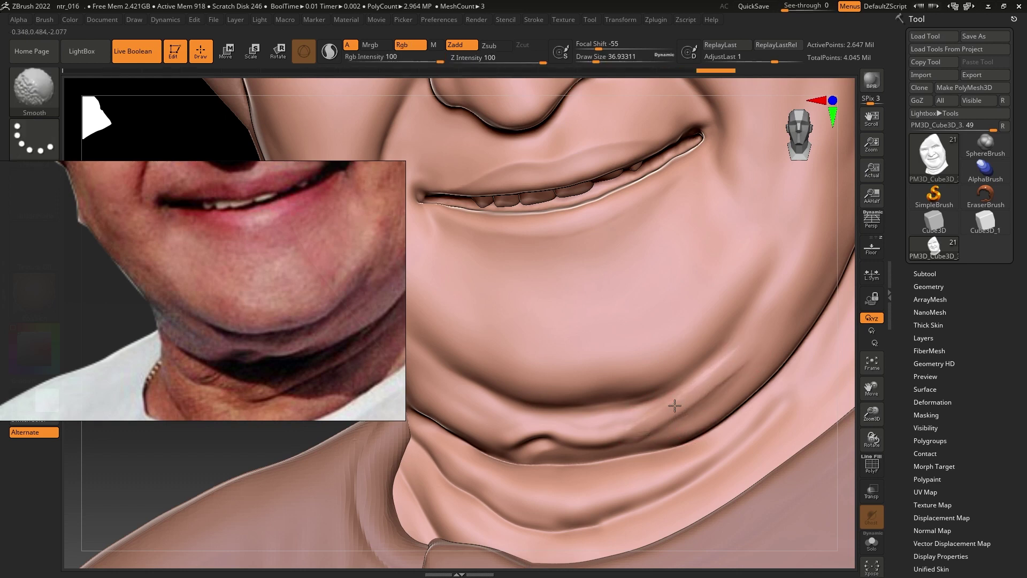
mouse_move(563, 417)
shift+mouse_down()
mouse_move(526, 382)
mouse_move(626, 399)
mouse_move(684, 369)
shift+mouse_up()
shift+drag(567, 391, 674, 373)
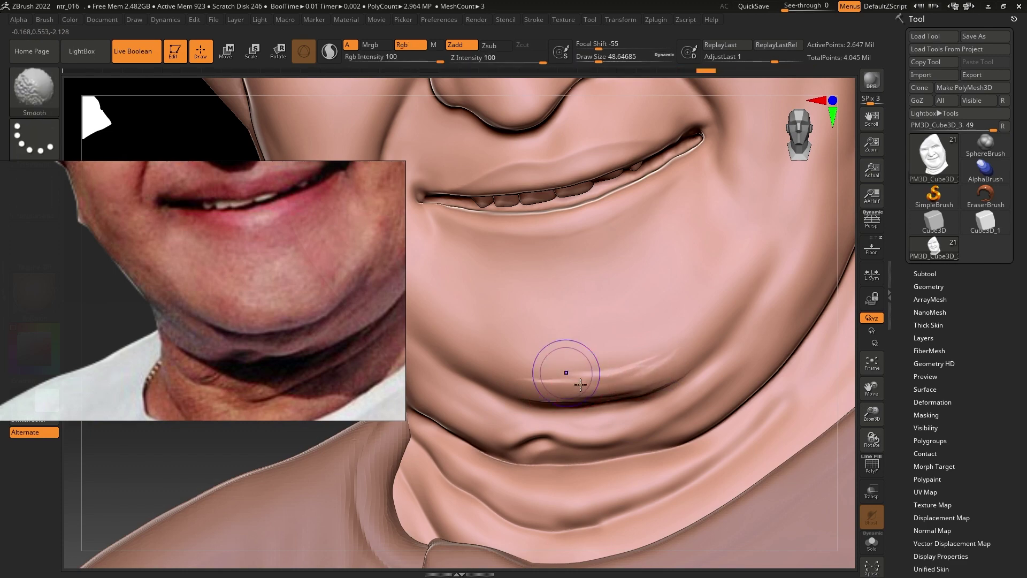
Step: Move the reference photo down-left and load Smooth Stronger from the Lightbox smooth brushes
drag(228, 261, 171, 389)
key(b)
key(comma)
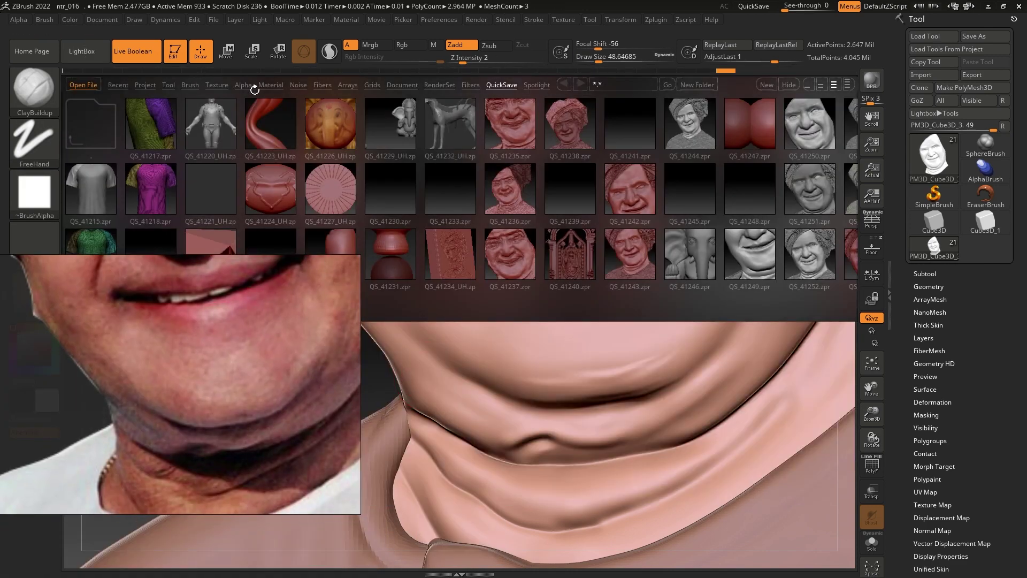
click(190, 85)
click(246, 251)
double_click(151, 251)
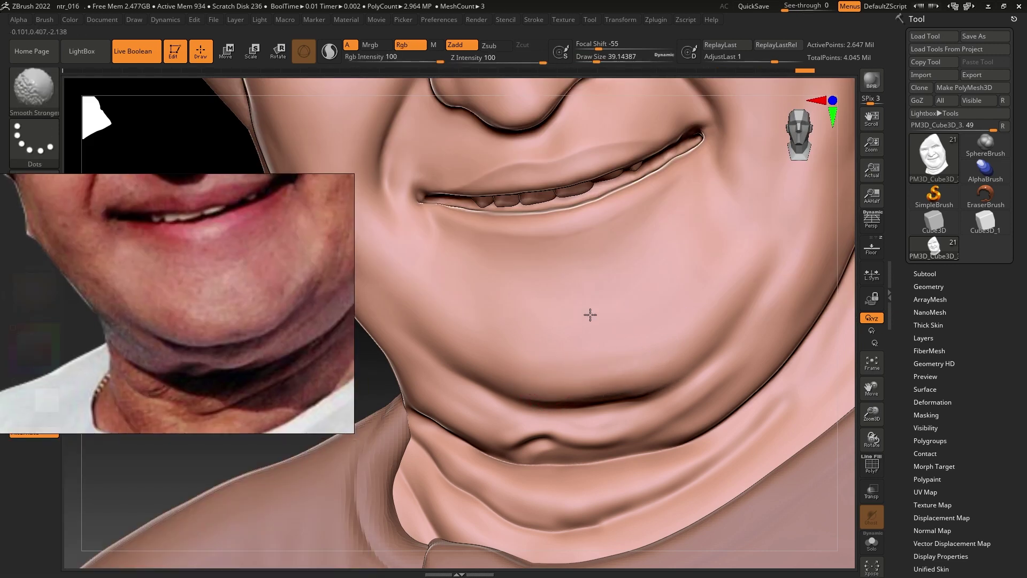
Step: Sculpt crease strokes along the jaw line and deepen the neck crease below it
mouse_move(533, 373)
right_down()
mouse_move(452, 392)
mouse_move(427, 382)
right_up()
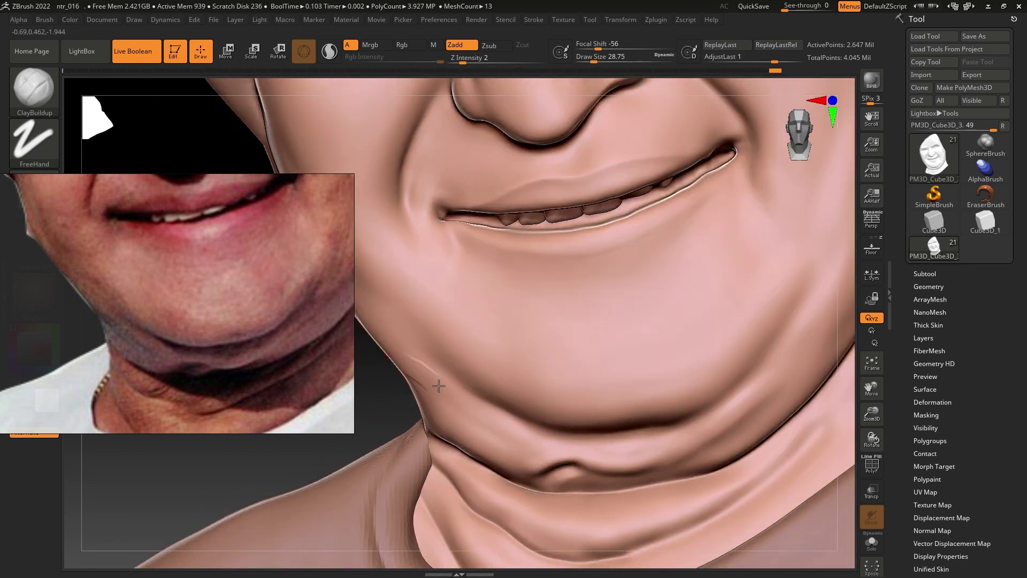
drag(413, 374, 471, 413)
right_drag(422, 381, 403, 383)
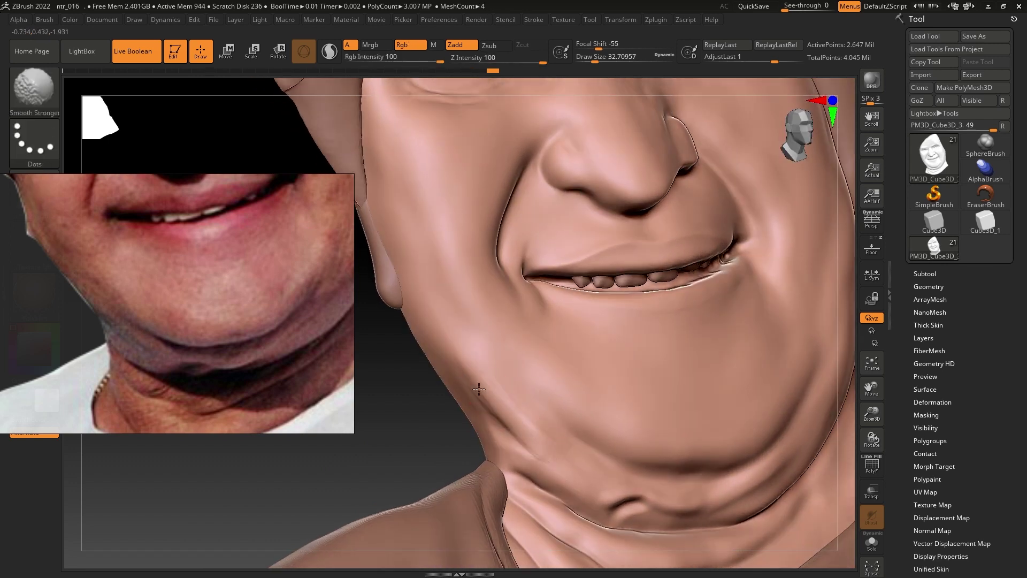
shift+drag(506, 404, 535, 439)
right_drag(534, 440, 542, 395)
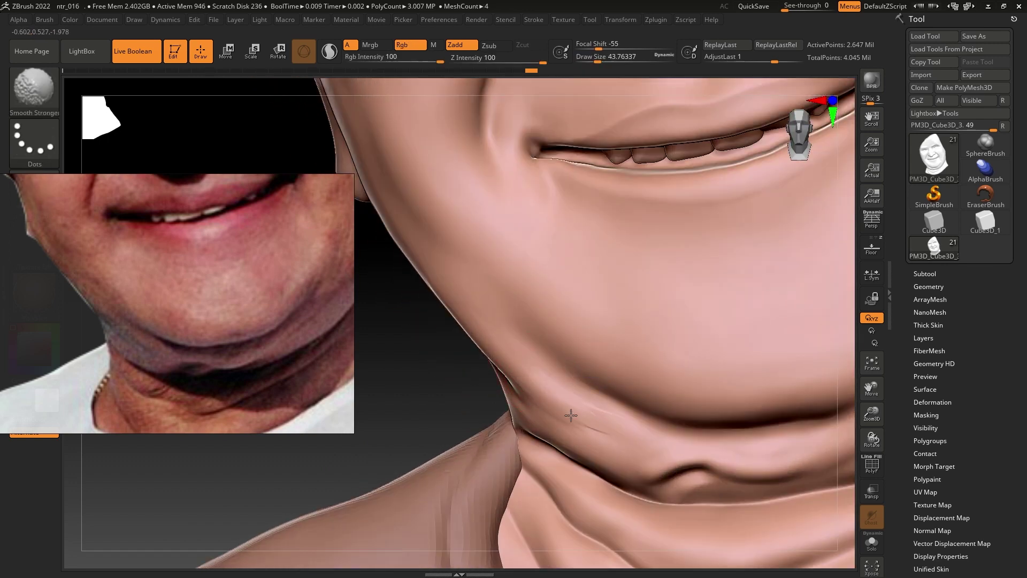
alt+drag(526, 388, 620, 426)
Step: Redo the neck crease with a larger brush, then undo it and Shift-smooth the chin crease
key(ctrl+z)
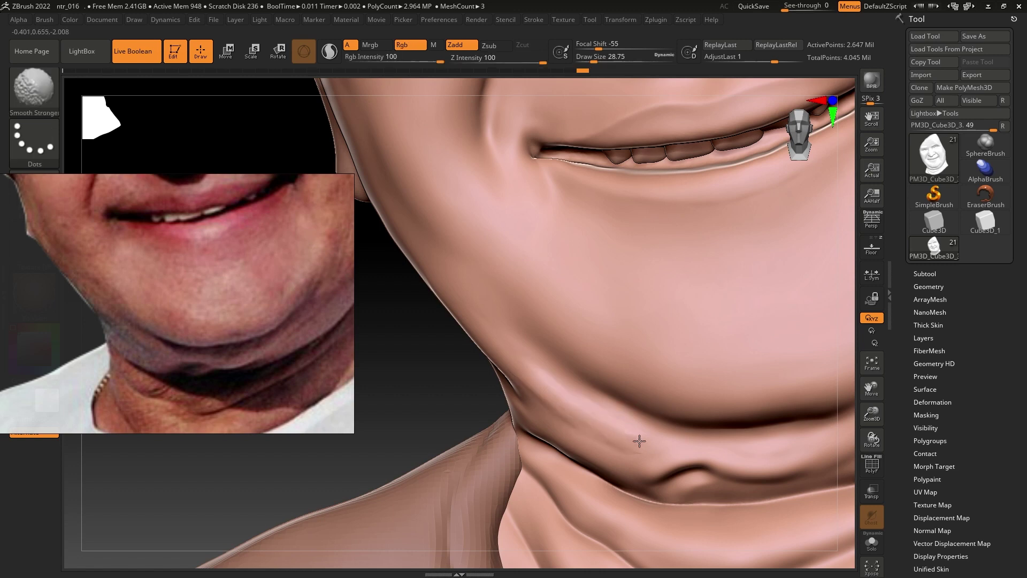
drag(541, 374, 513, 360)
key(bracketright)
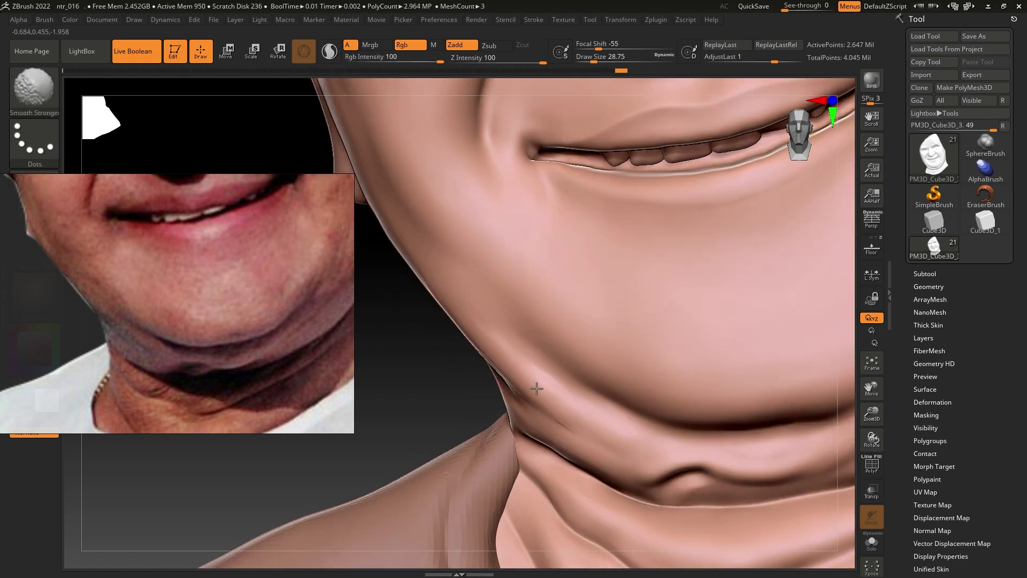
key(ctrl+z)
key(ctrl+z)
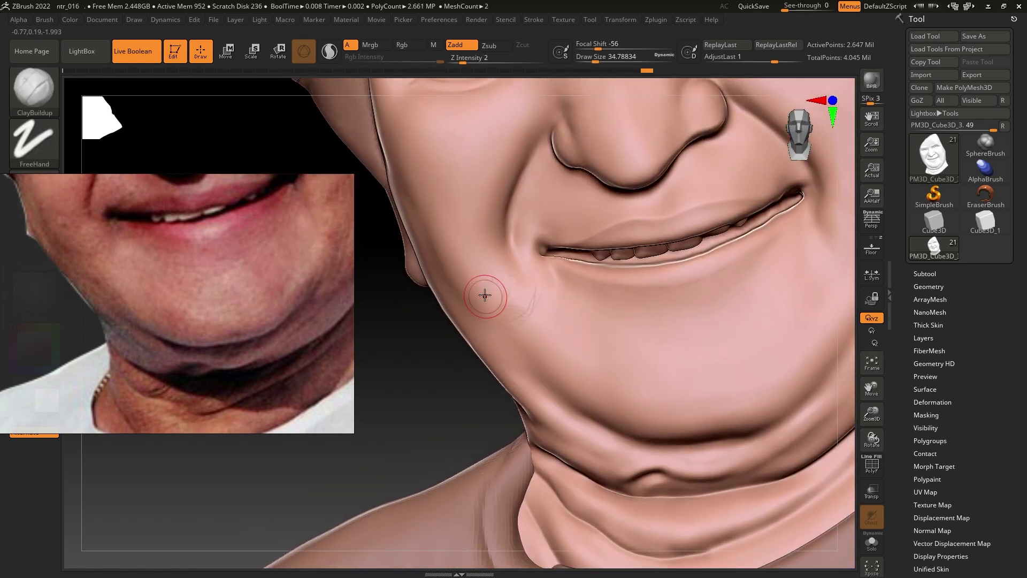
key(shift)
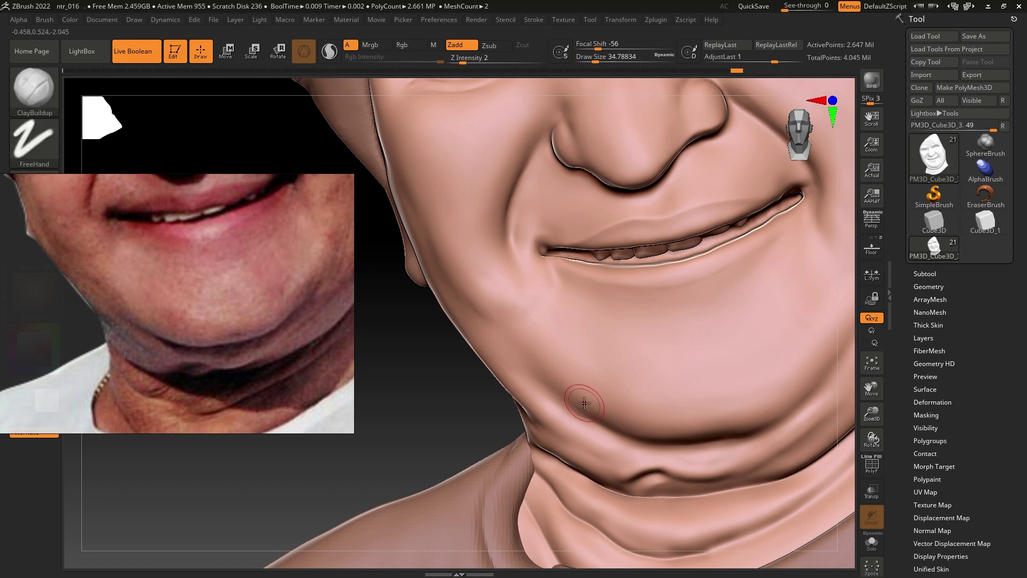
key(ctrl+z)
key(ctrl+z)
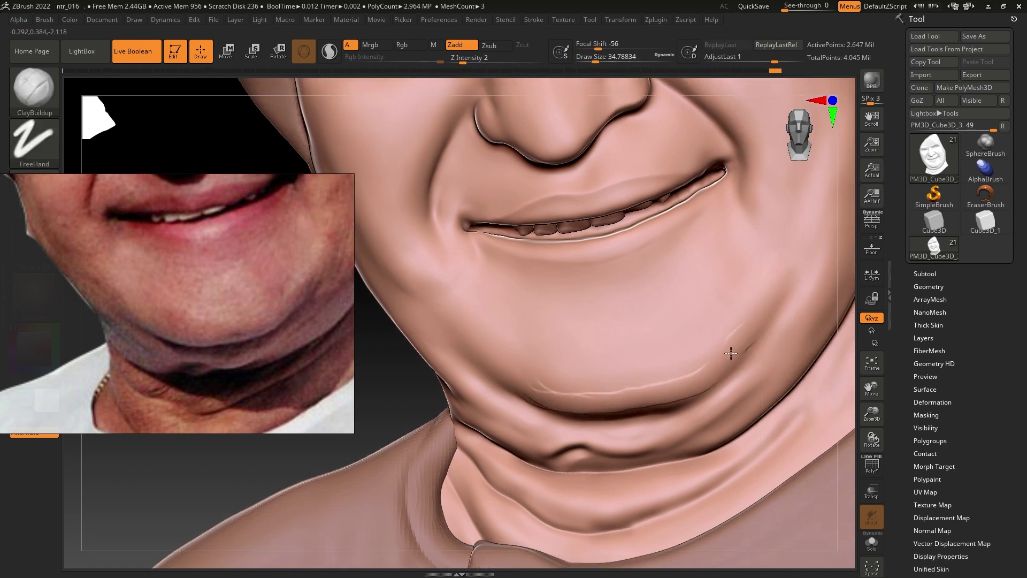
shift+drag(742, 336, 535, 398)
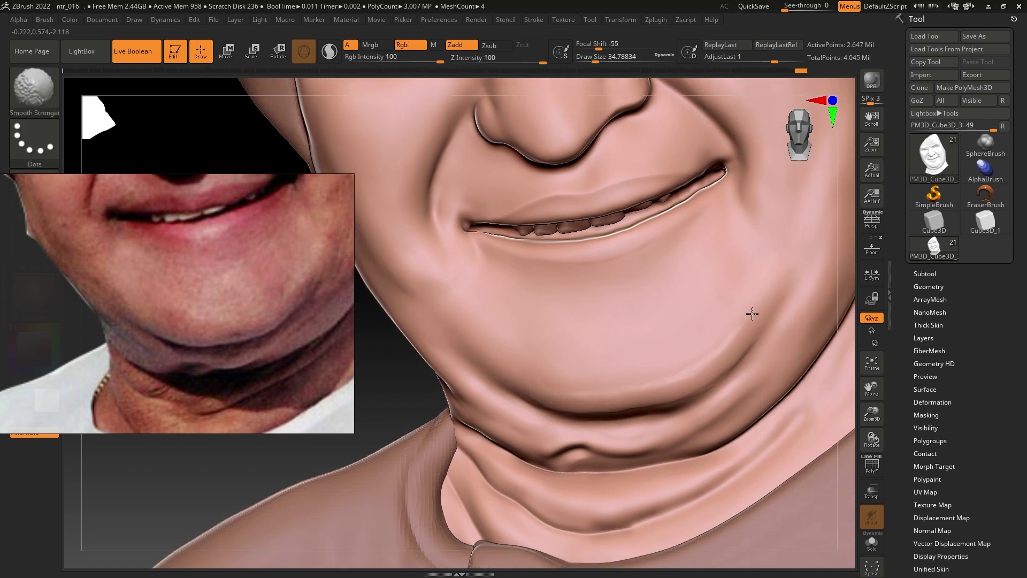
Step: Step back and forth through the undo history toward the full-face state
key(ctrl+z)
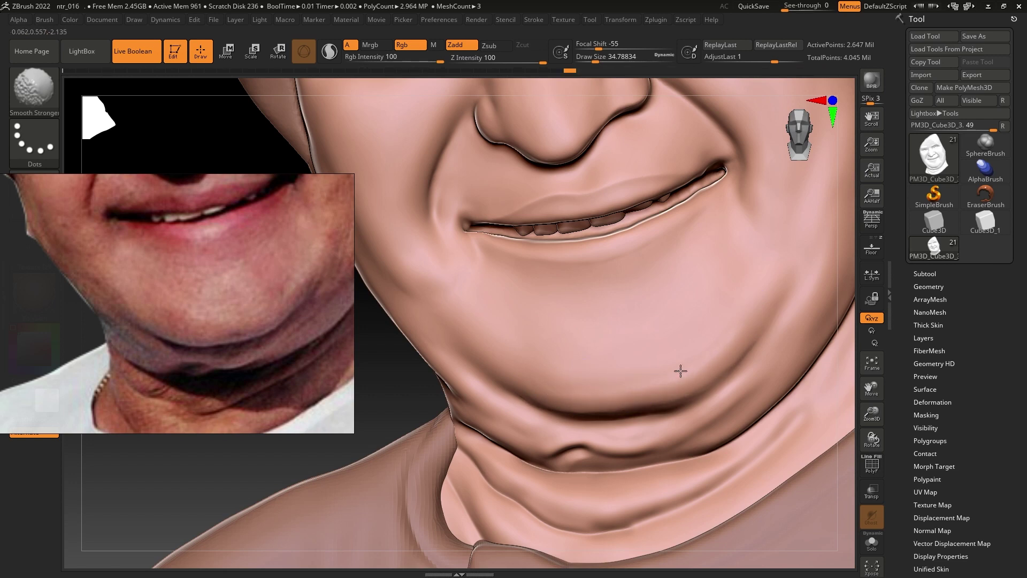
key(ctrl+z)
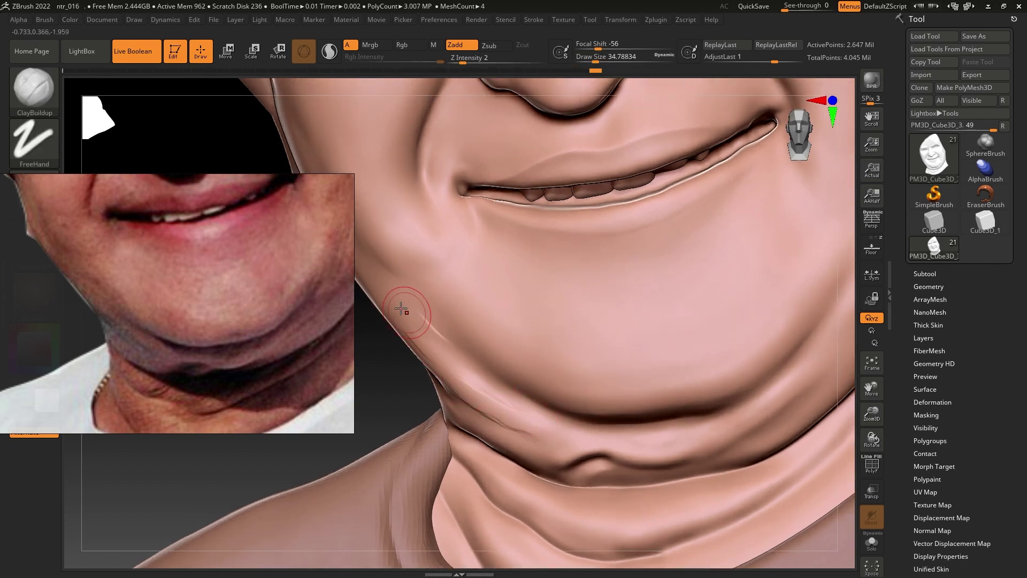
key(ctrl+shift+z)
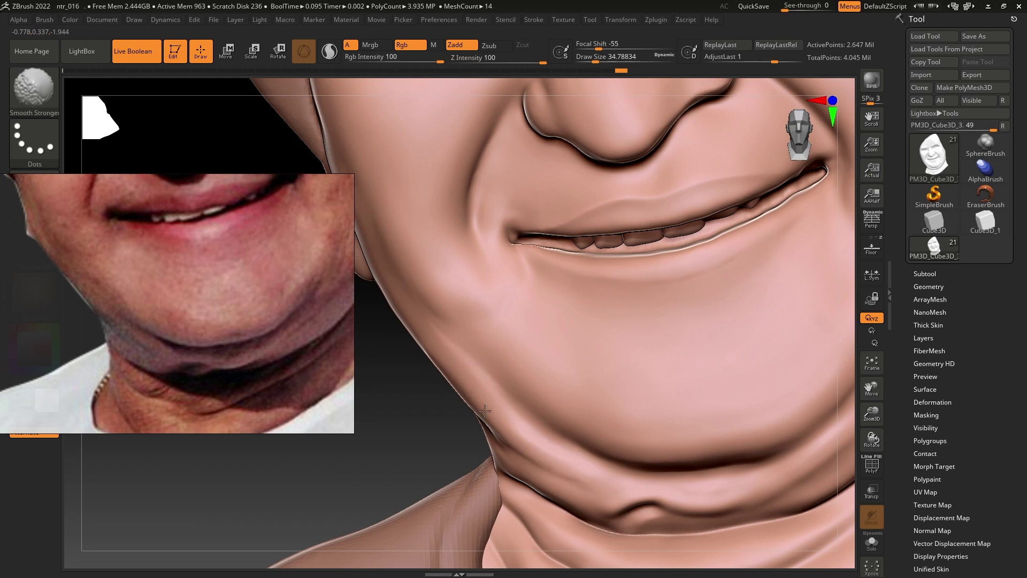
key(ctrl+shift+z)
key(ctrl+shift+z)
key(ctrl+shift+z)
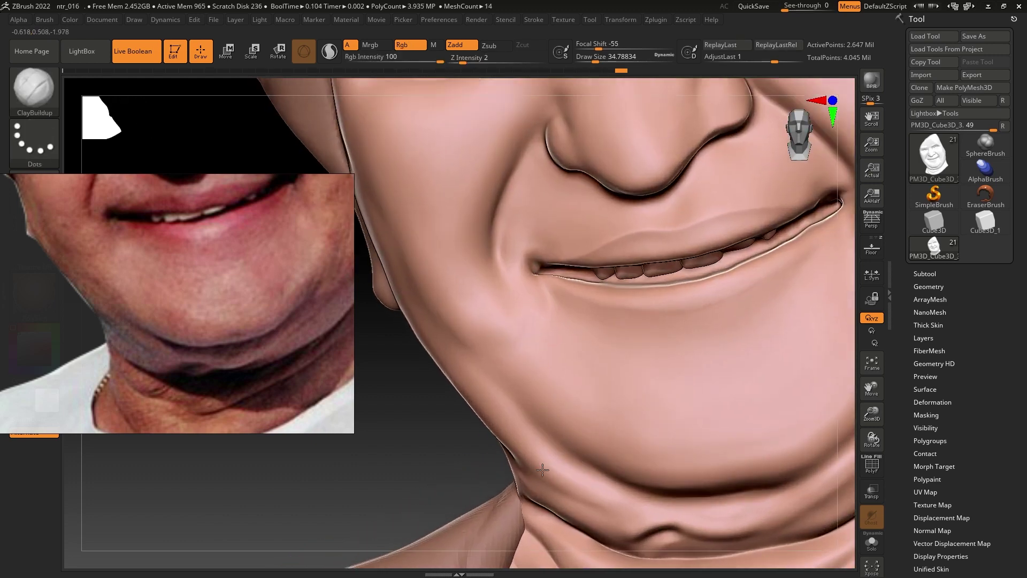
key(ctrl+shift+z)
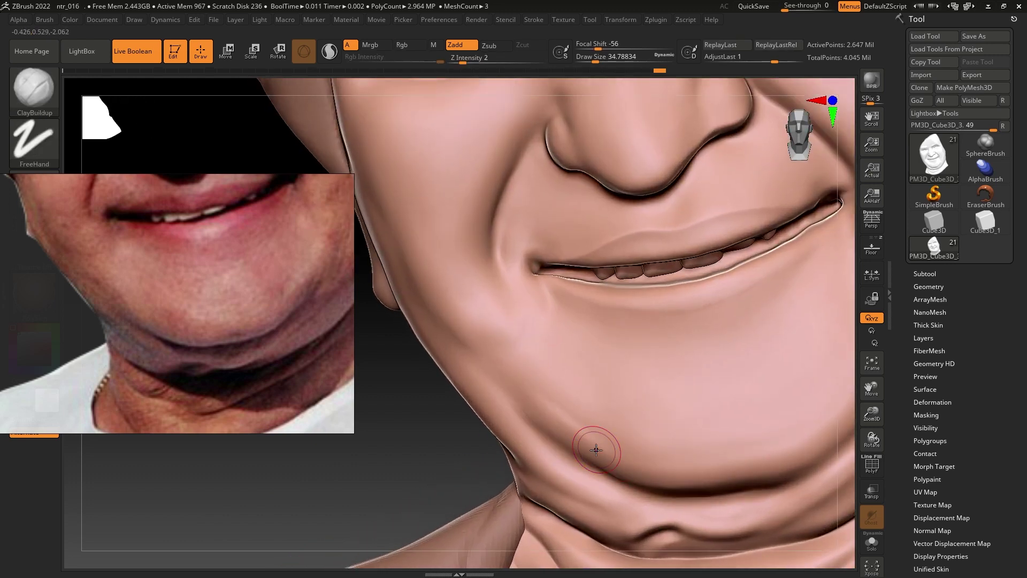
key(ctrl+shift+z)
key(ctrl+shift+z)
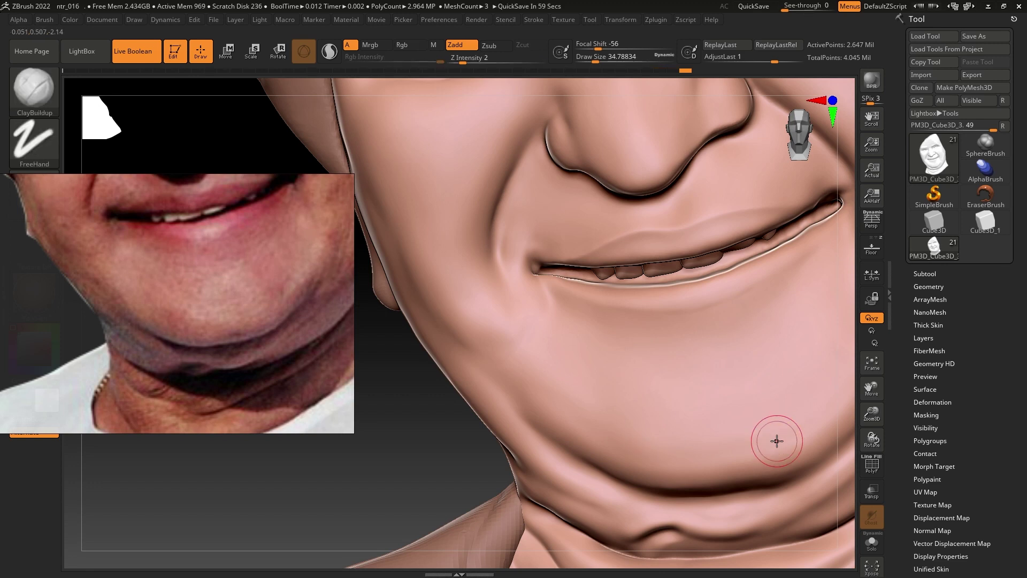
key(ctrl+shift+z)
Step: Pan the reference photo to the eyes and nose and redo more history steps
key(ctrl+shift+z)
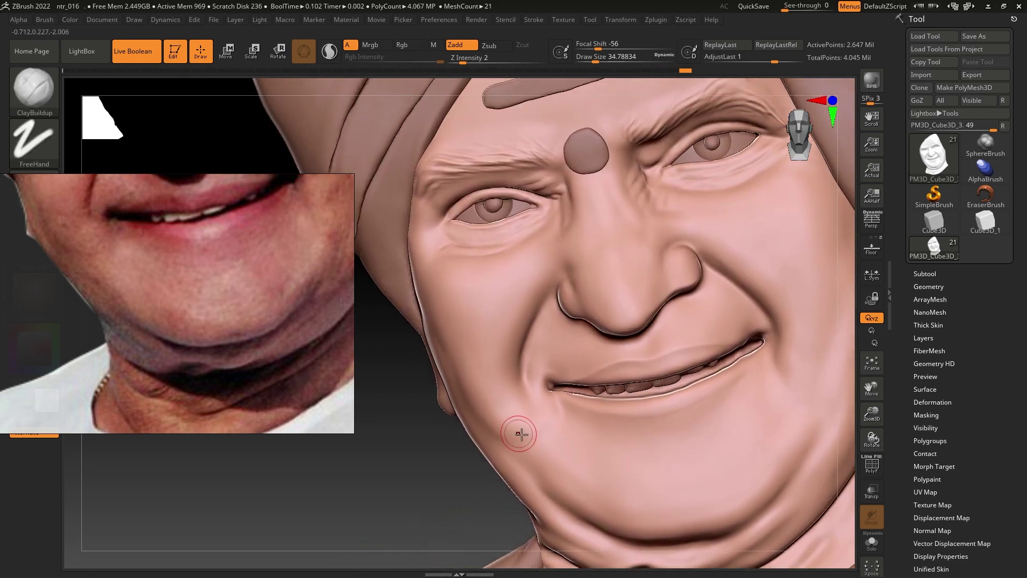
key(ctrl+shift+z)
drag(169, 291, 170, 307)
key(ctrl+shift+z)
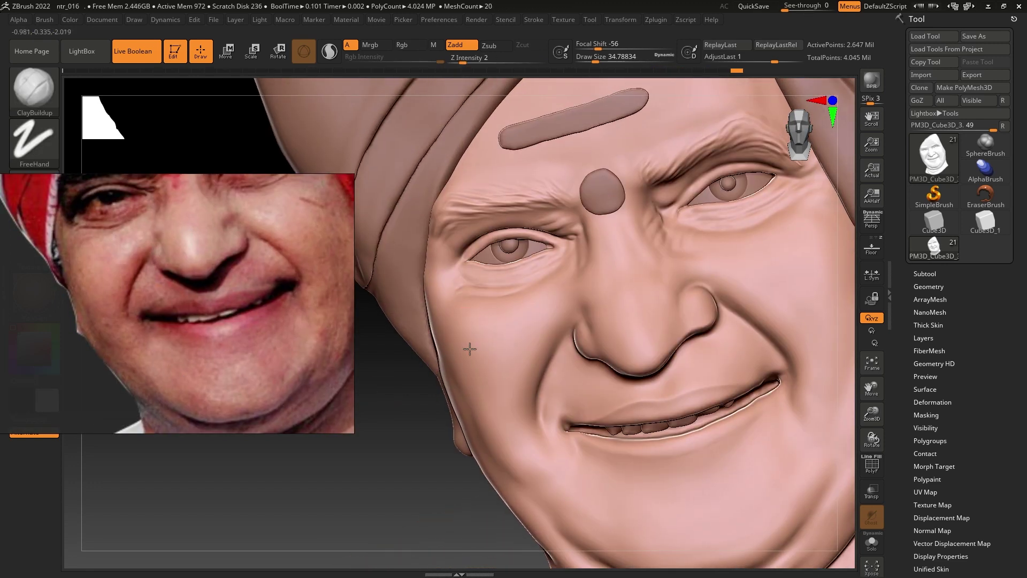
key(ctrl+shift+z)
key(ctrl+shift+z)
key(ctrl+shift+z)
key(ctrl+shift+z)
key(ctrl+shift+z)
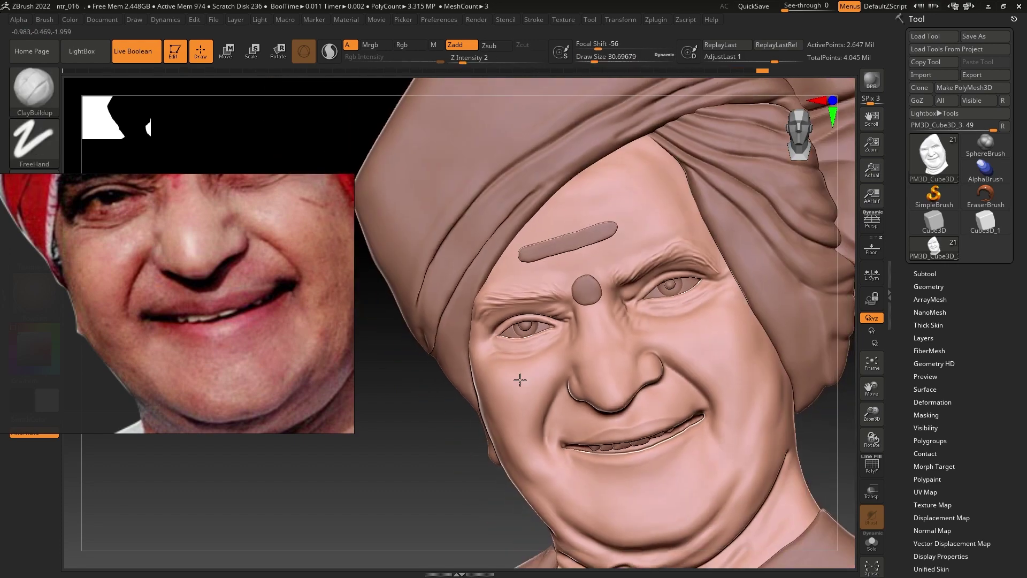
key(ctrl+shift+z)
Step: Select the Move brush and redo further history steps
key(ctrl+shift+z)
key(b)
key(m)
key(v)
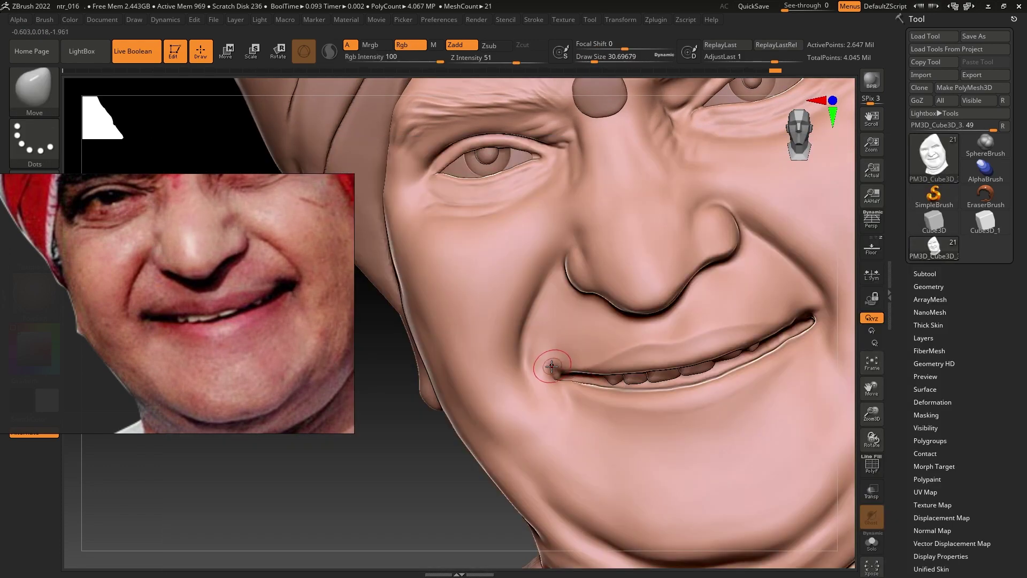
key(s)
key(ctrl+shift+z)
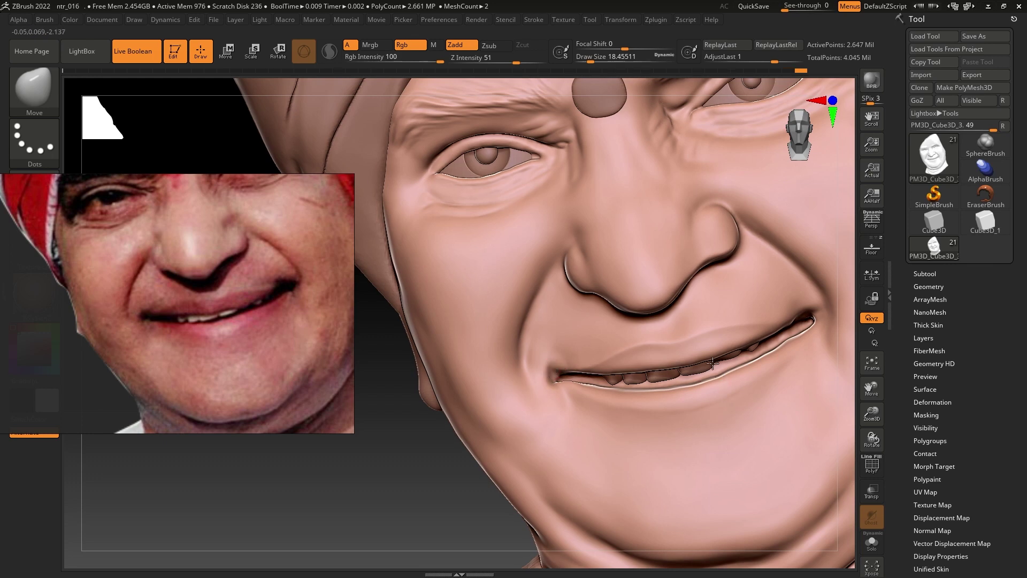
key(ctrl+shift+z)
key(ctrl+shift+z)
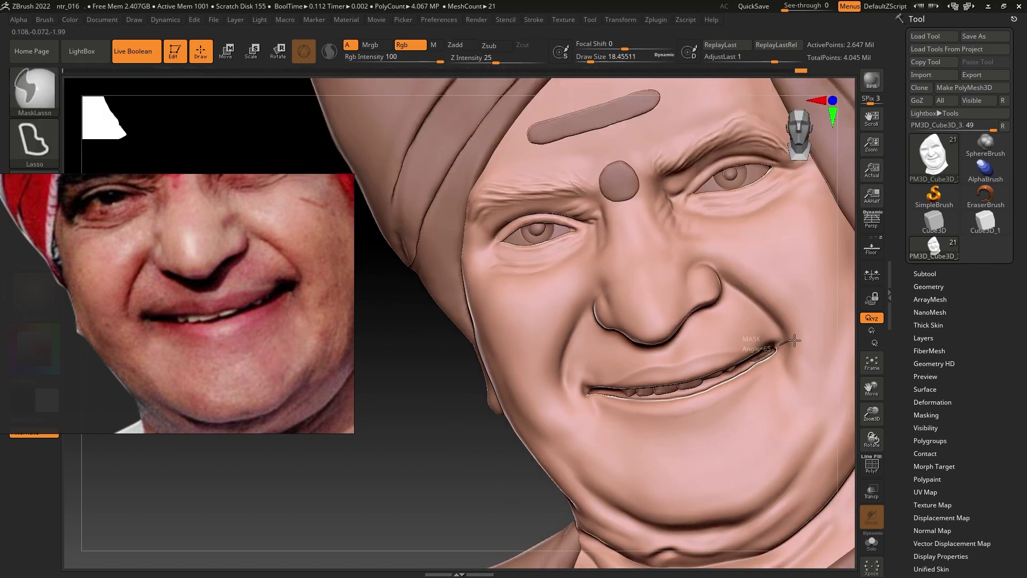
key(ctrl+shift+z)
key(ctrl+shift+z)
Step: Switch to MoveInfiniteDepth and shrink the brush to about 21.6
key(b)
key(m)
key(v)
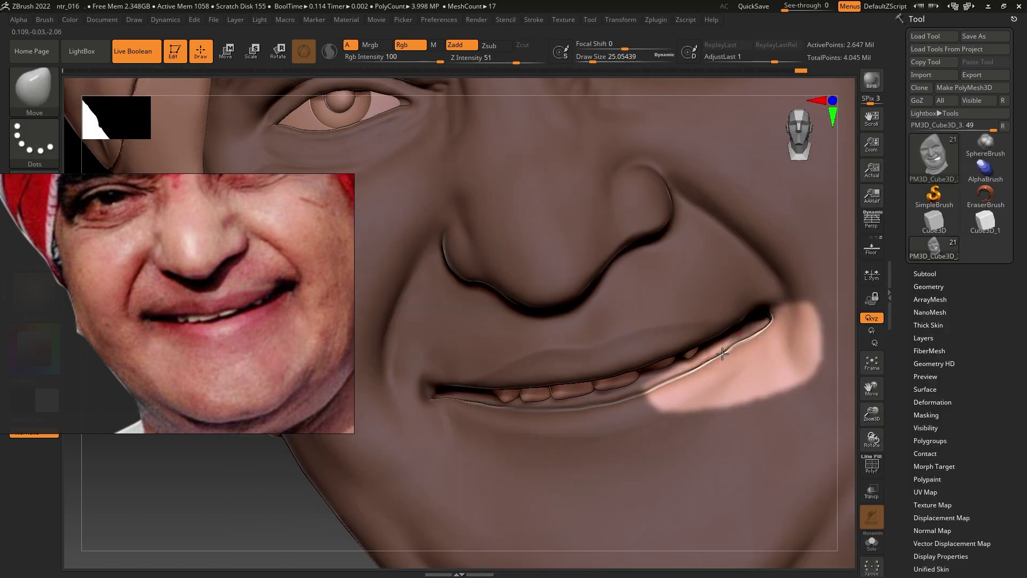
key(b)
key(m)
key(i)
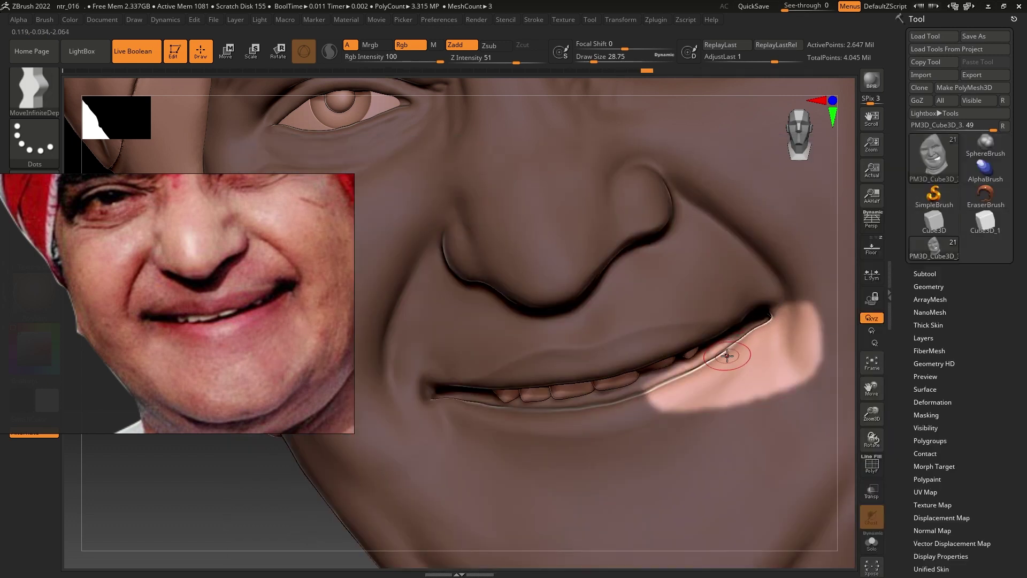
key(s)
drag(727, 355, 698, 364)
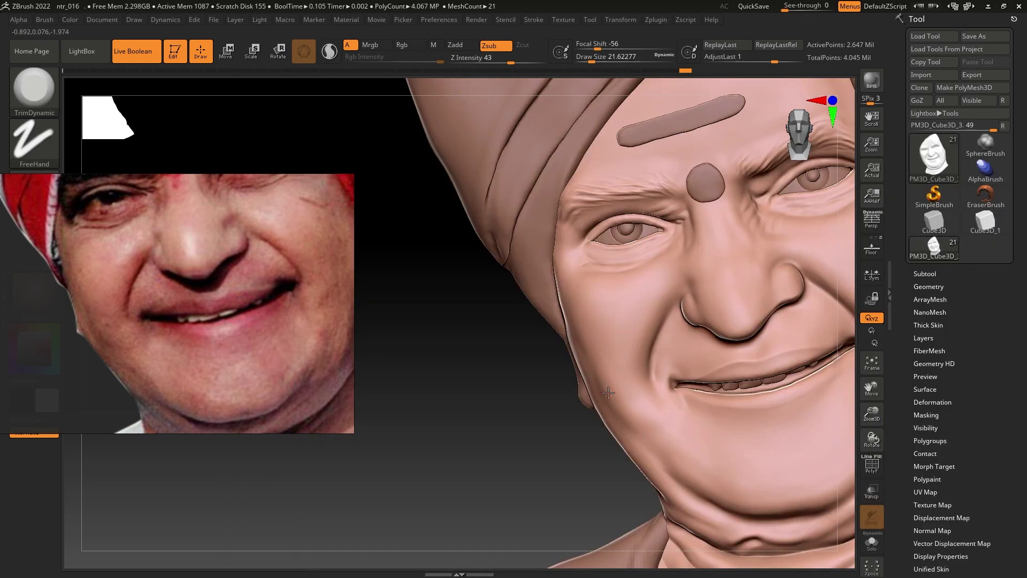
Step: Zoom in on the cheek and flatten it beside the smile line with a larger trim brush
ctrl+right_drag(608, 392, 657, 424)
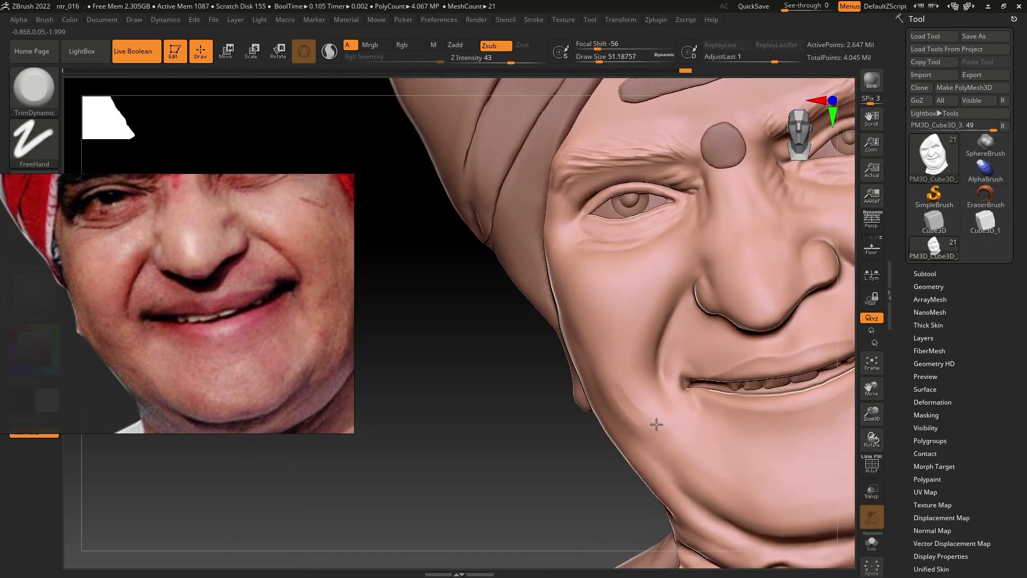
key(shift)
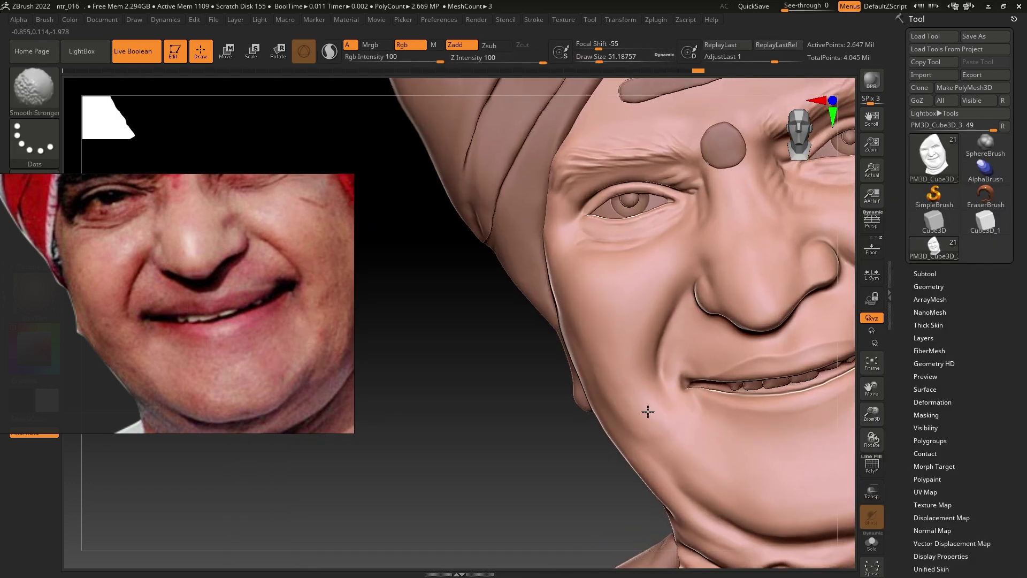
key(s)
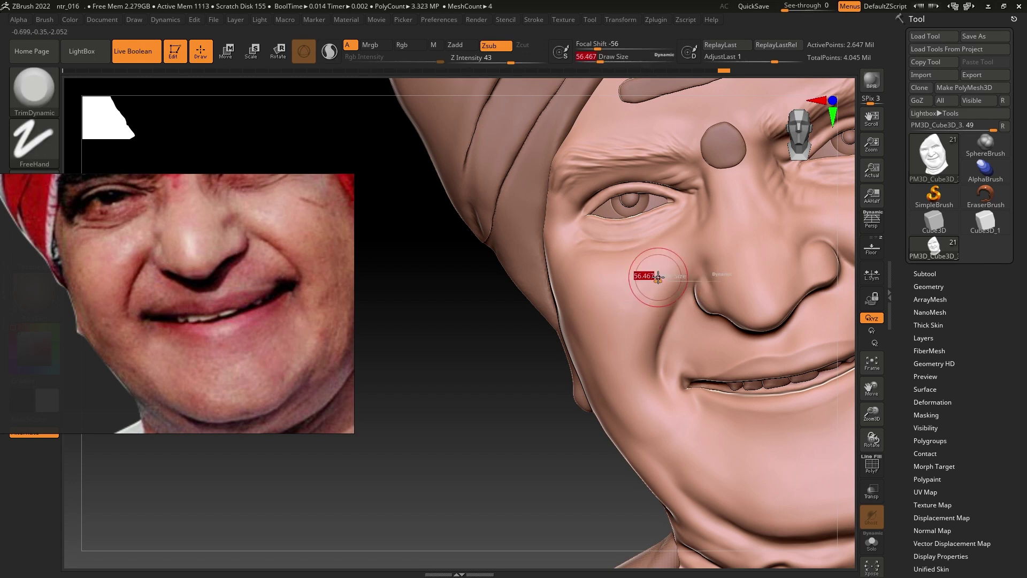
click(658, 277)
drag(592, 305, 624, 291)
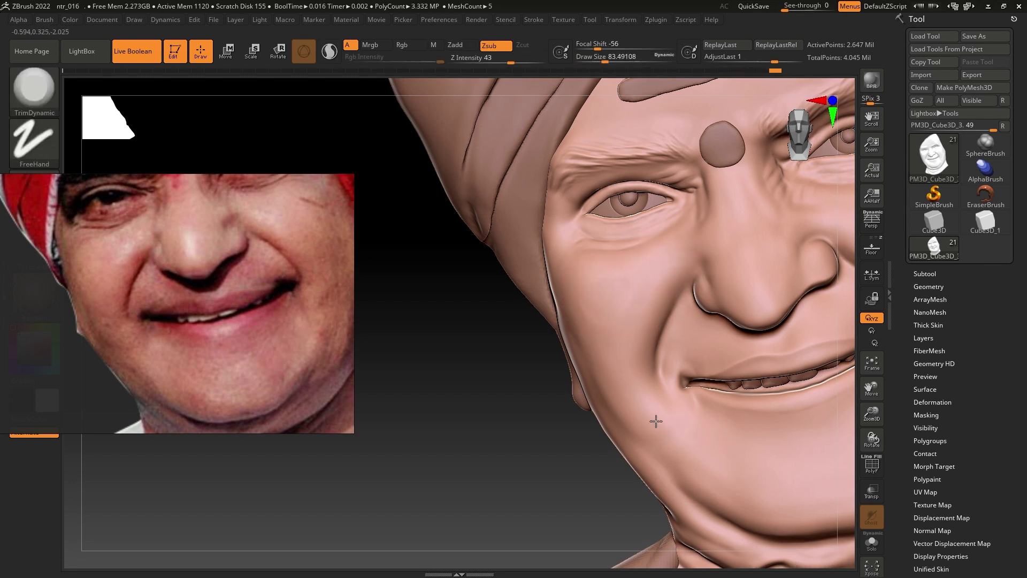
Step: Switch to ClayBuildup, turn to the lower face, and overlay the reference photo with Floor
key(b)
key(c)
key(b)
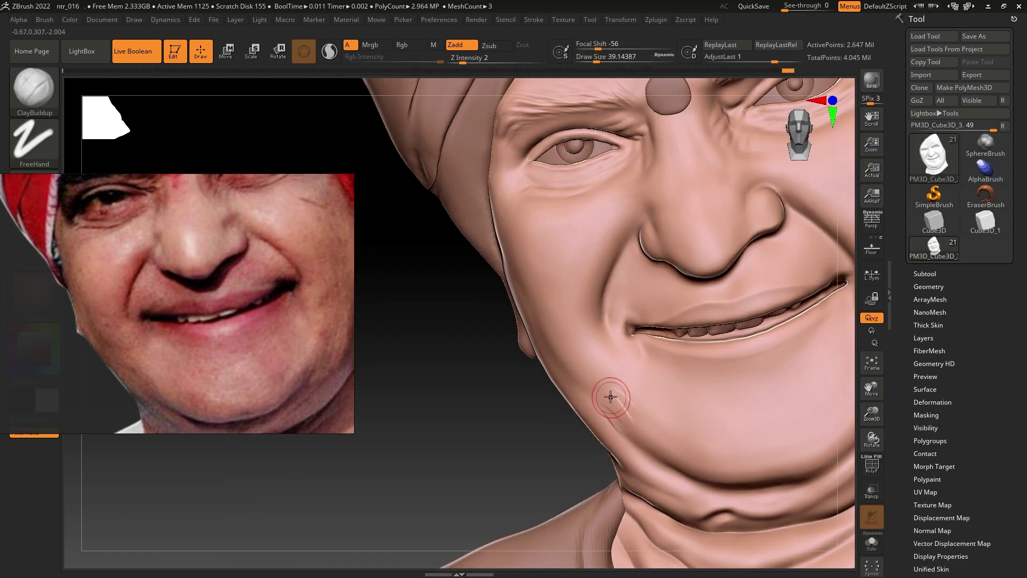
key(shift)
right_drag(671, 450, 650, 433)
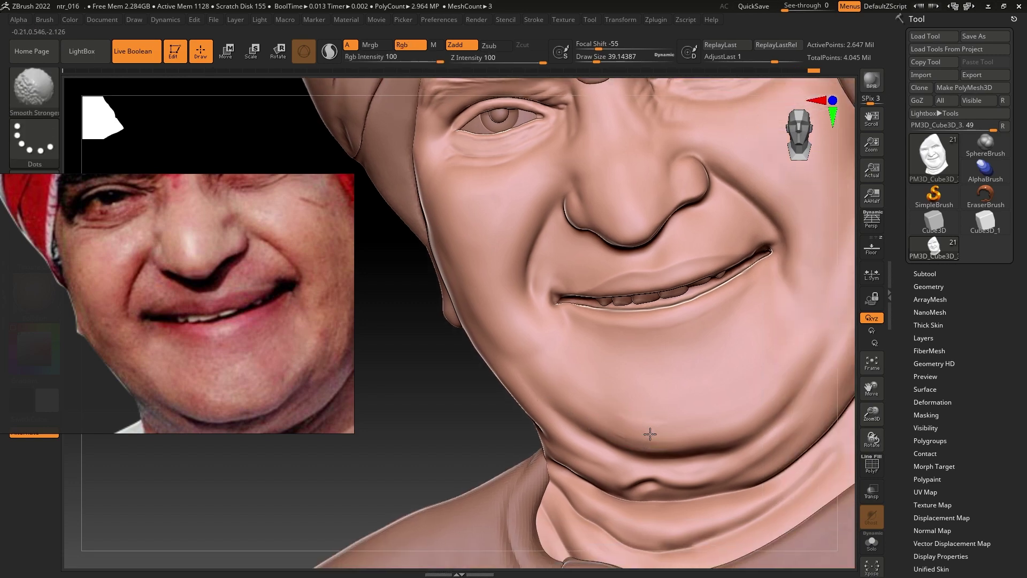
click(868, 248)
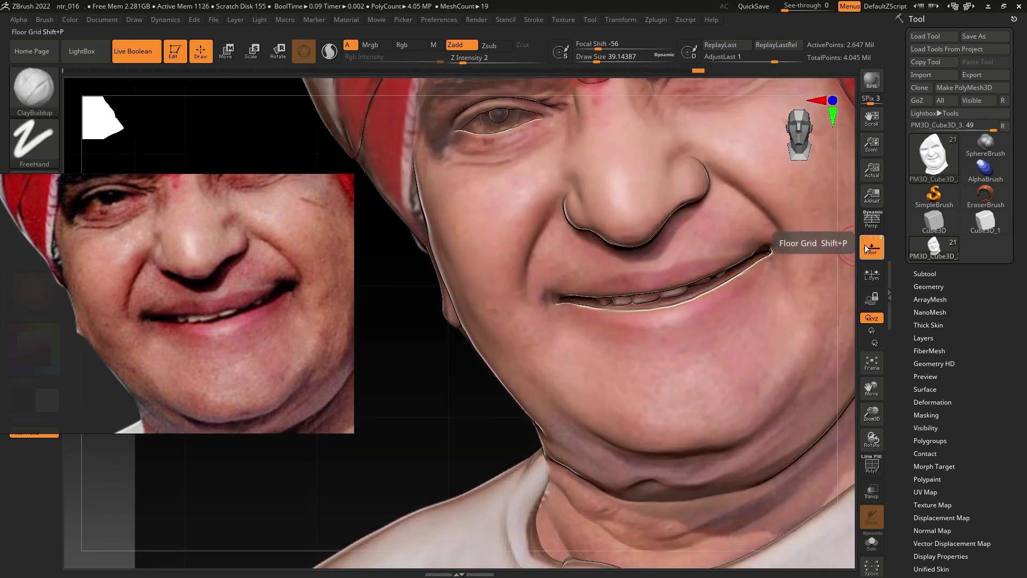
Step: Turn the head to the chin and pull the neck fold below it with Move
right_drag(703, 521, 667, 522)
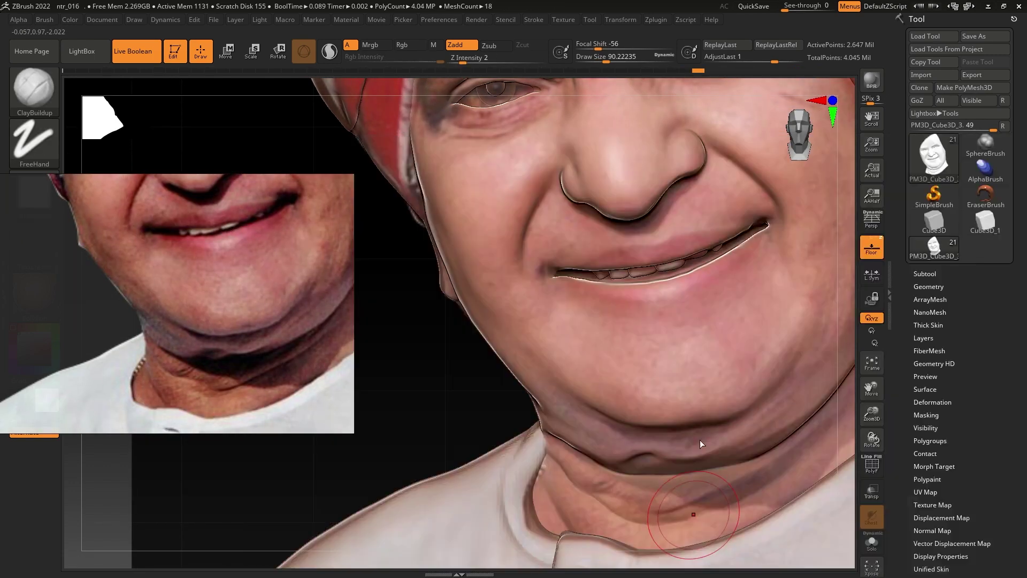
drag(760, 483, 749, 460)
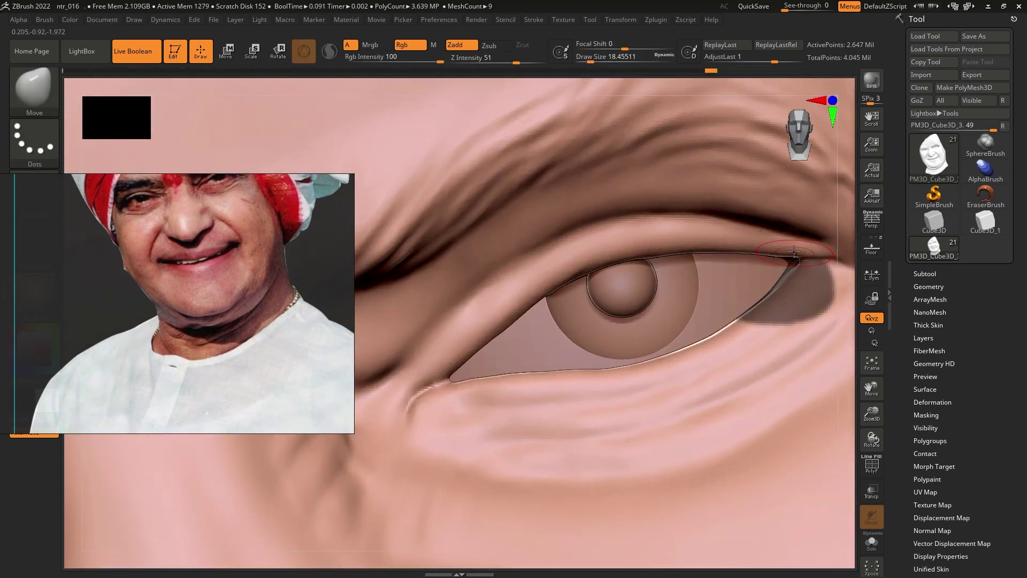
Step: Turn on Solo to isolate the eye-corner subtool
alt+click(778, 281)
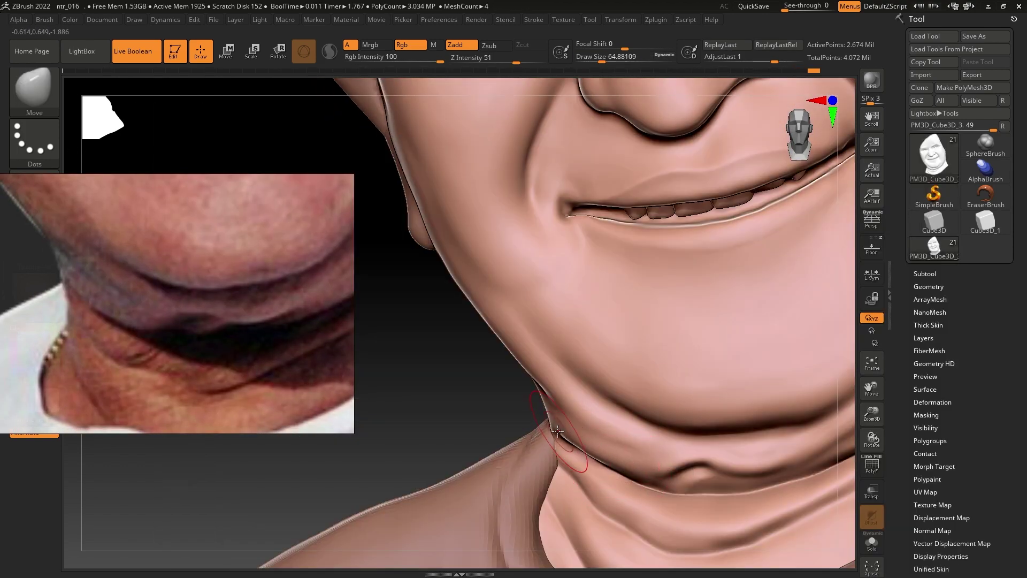
Step: Nudge the neck edge, load MoveInfiniteDepth, and orbit to review the left cheek and face
drag(557, 431, 546, 432)
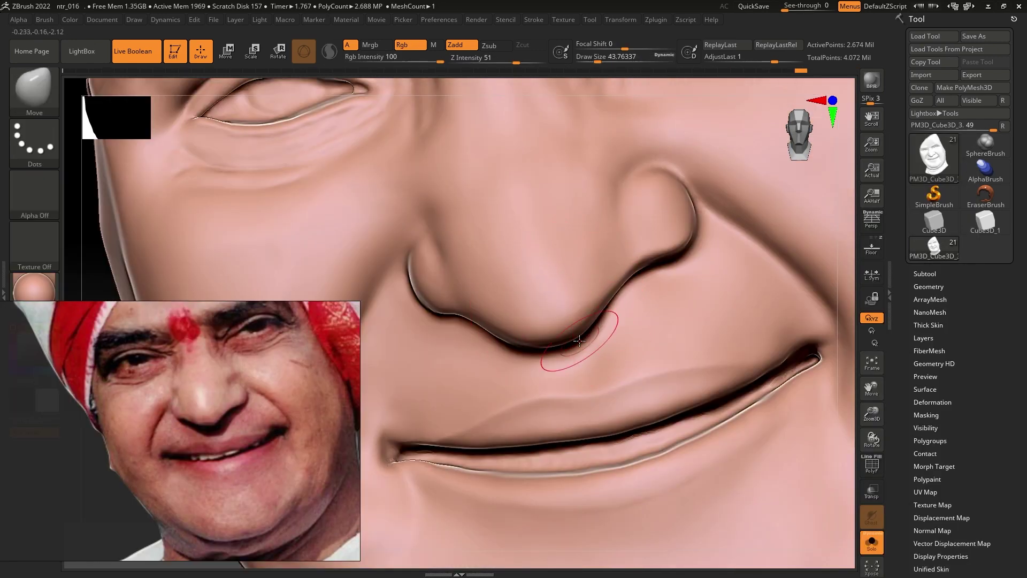
key(b)
click(643, 357)
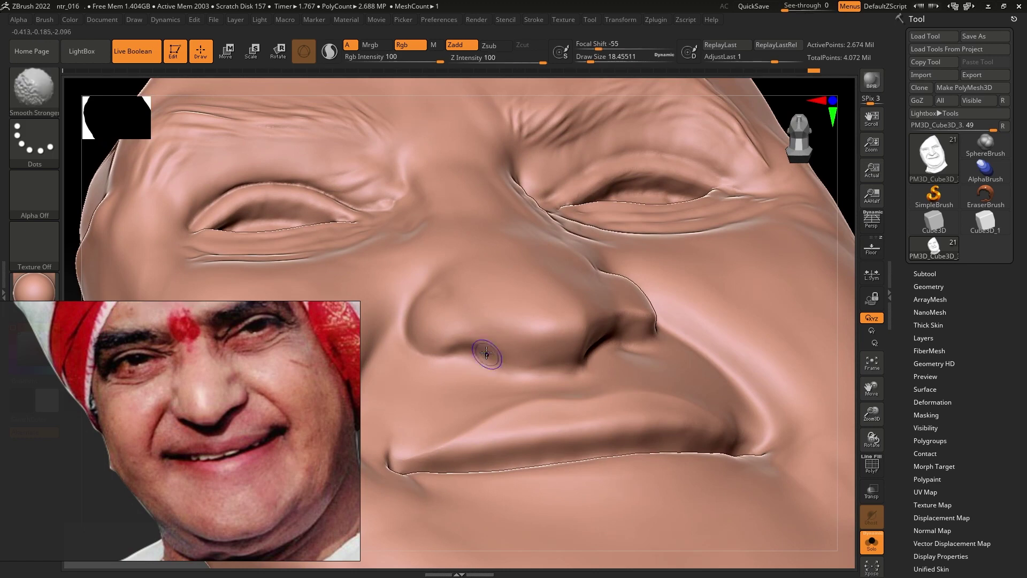
mouse_move(486, 353)
right_down()
mouse_move(600, 340)
mouse_move(478, 337)
mouse_move(603, 337)
mouse_move(740, 297)
right_up()
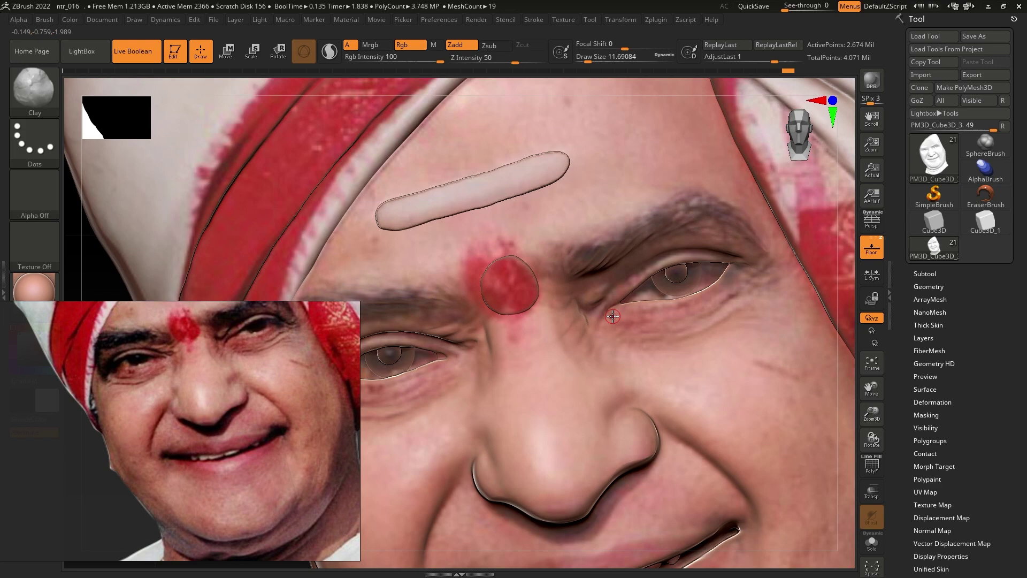
key(s)
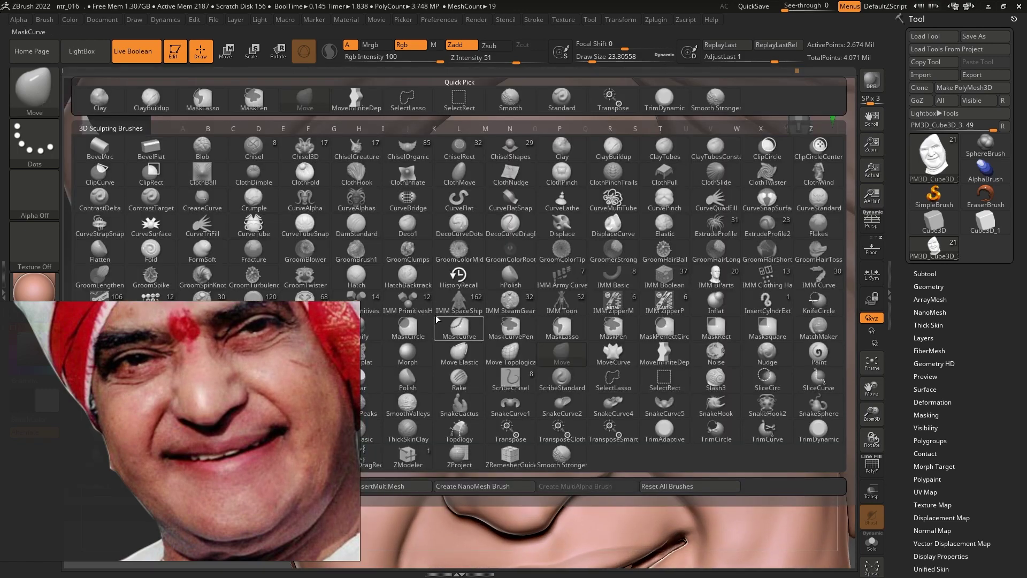
scroll(599, 330, down, 1)
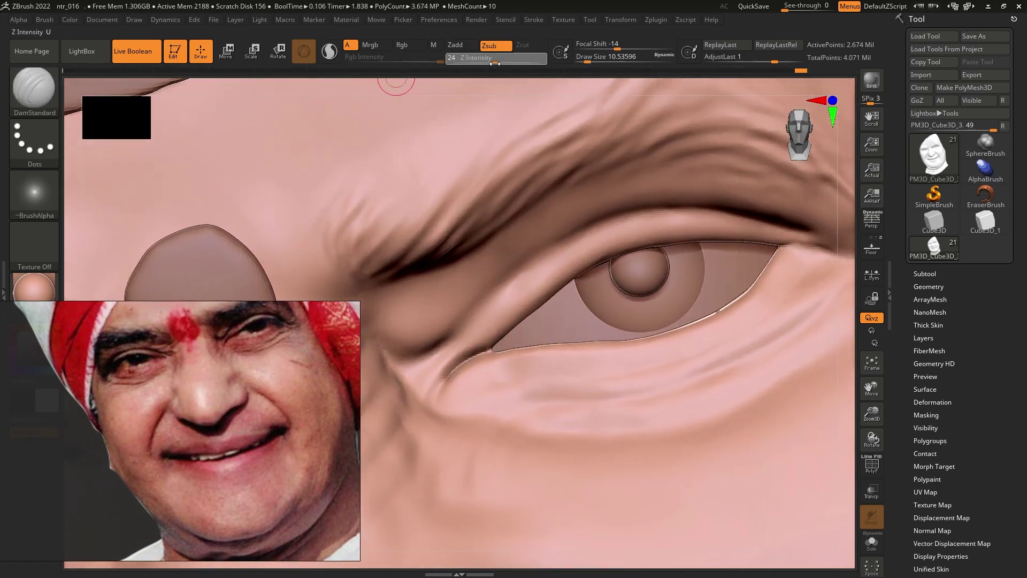
Step: Lower DamStandard Z Intensity to 12 and carve a crease at the inner eye corner
click(534, 19)
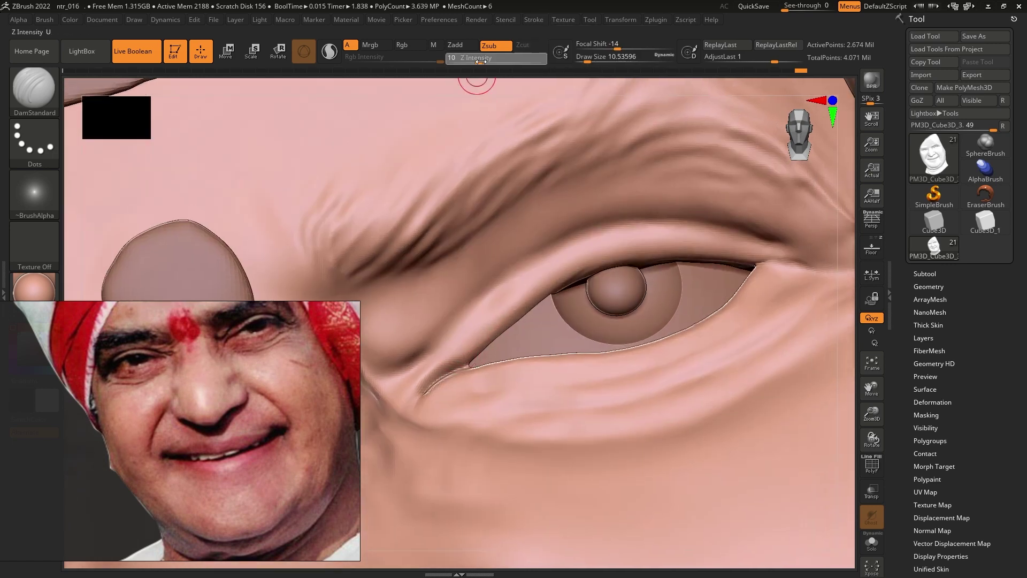
drag(481, 62, 483, 61)
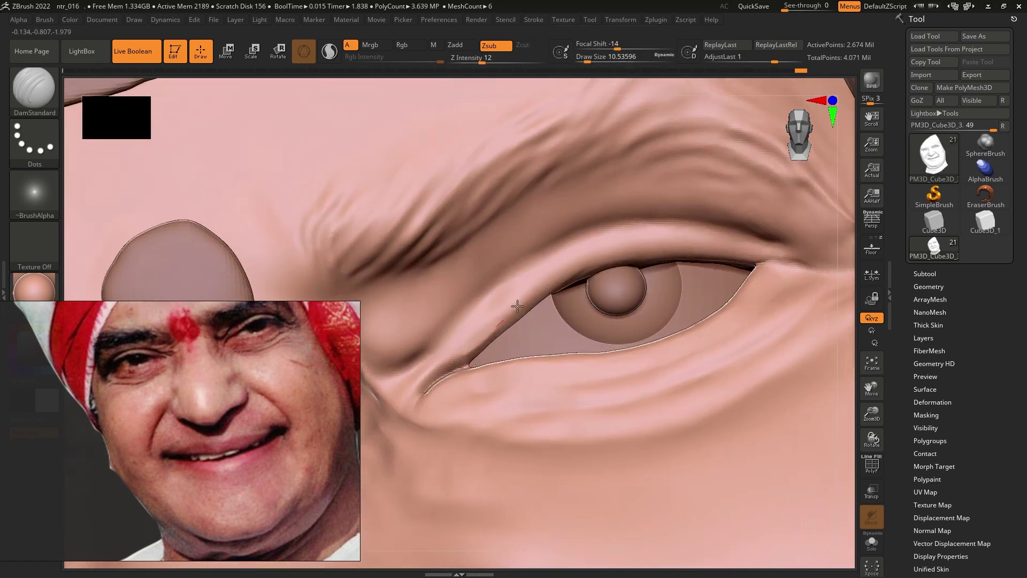
drag(767, 258, 527, 300)
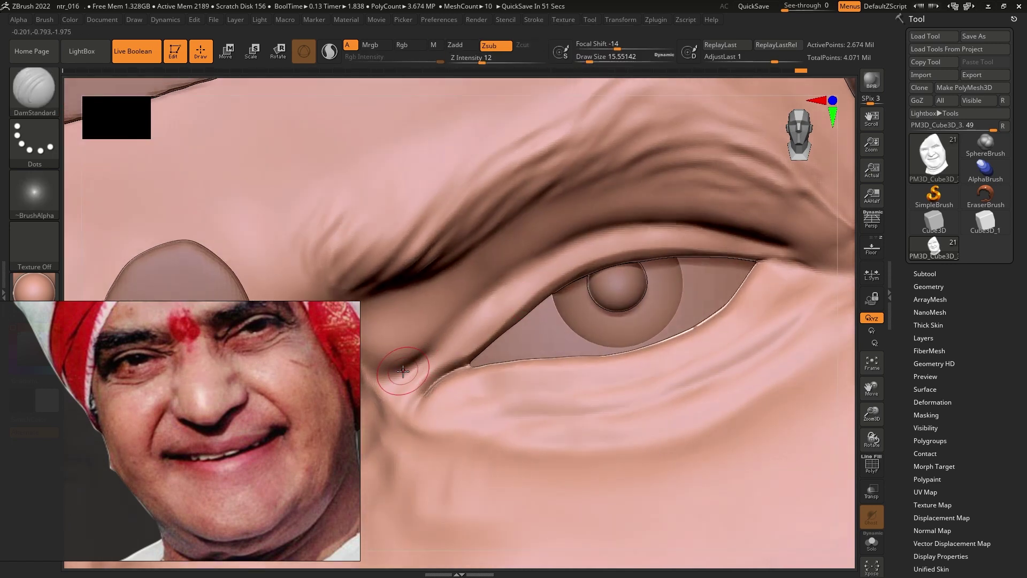
drag(483, 61, 491, 60)
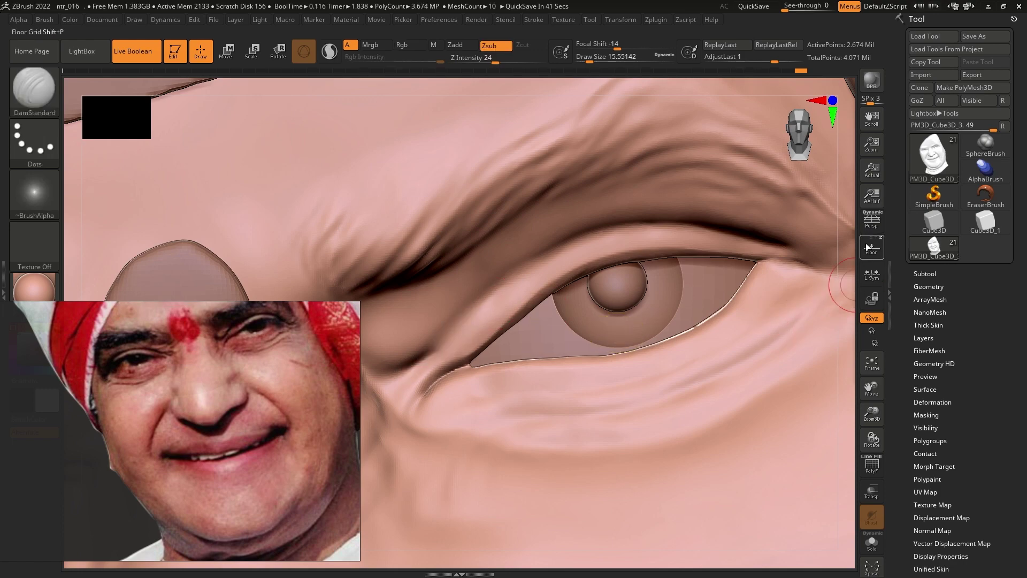
Step: Toggle the reference overlay to compare, then frame and rotate the whole head
key(shift+p)
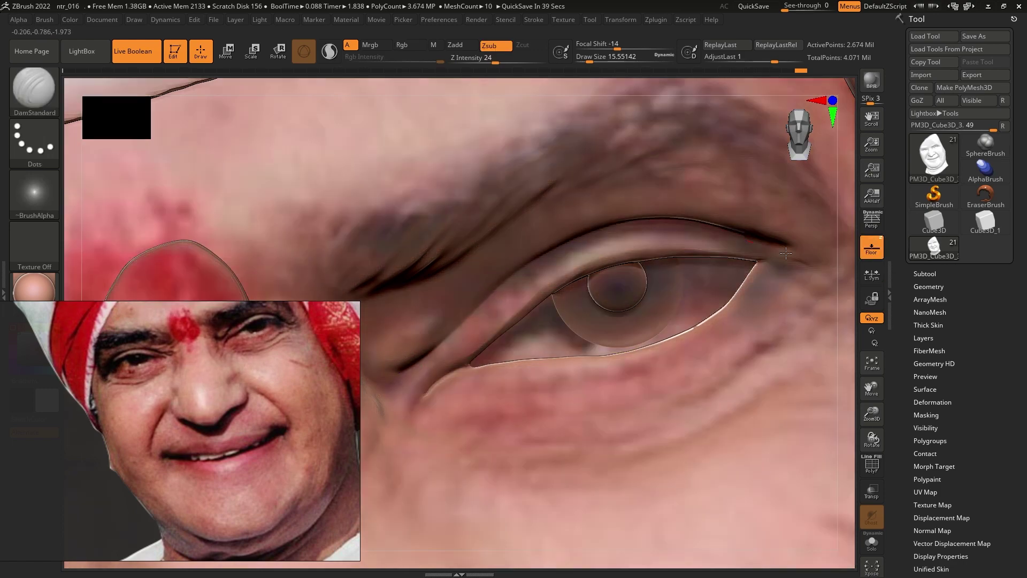
key(shift+p)
key(f)
drag(300, 102, 563, 405)
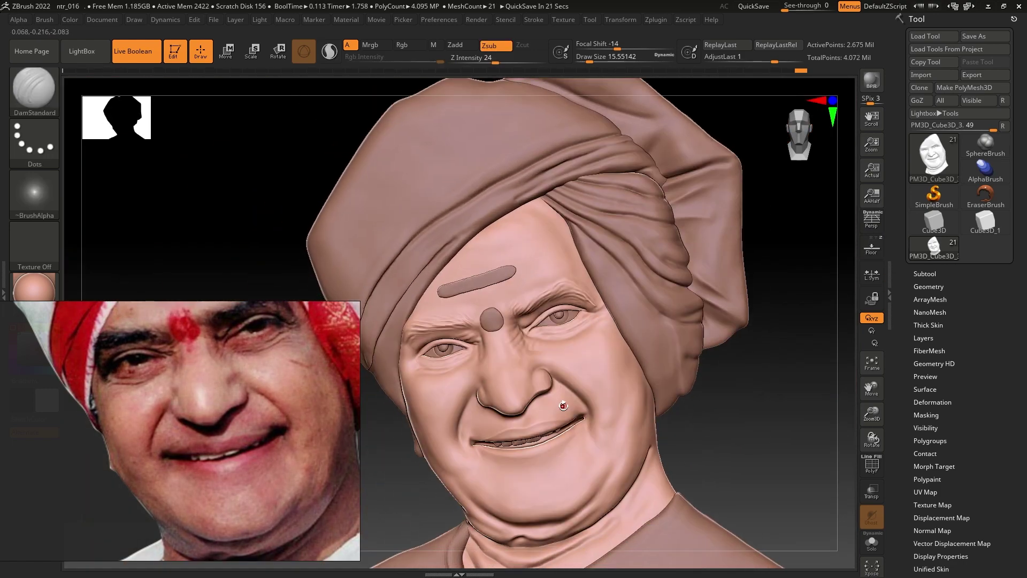
scroll(583, 390, up, 5)
scroll(603, 379, up, 5)
Step: Mask the area below the lower lip and carve thin wrinkle lines on the cheek
key(b)
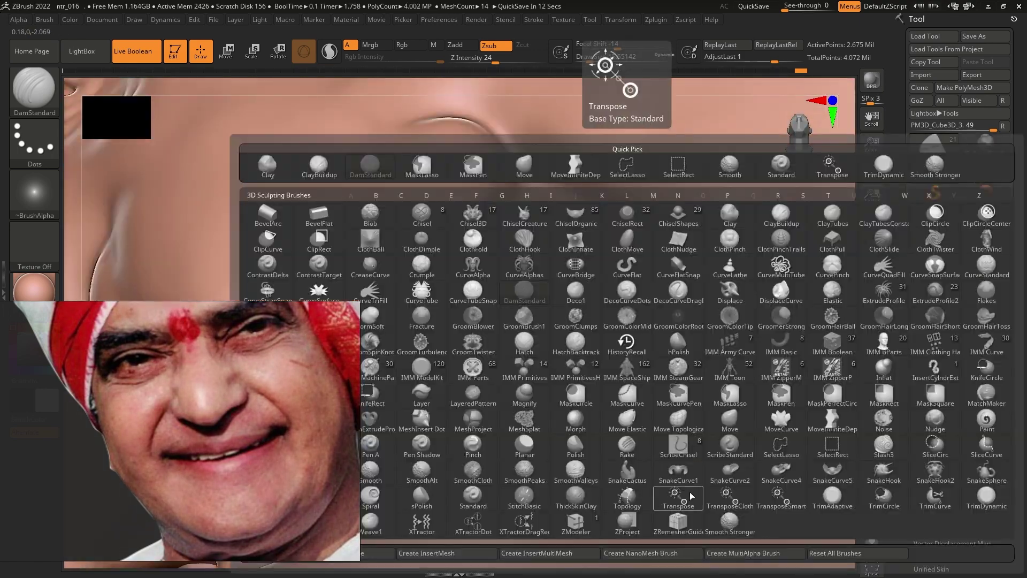
key(m)
key(v)
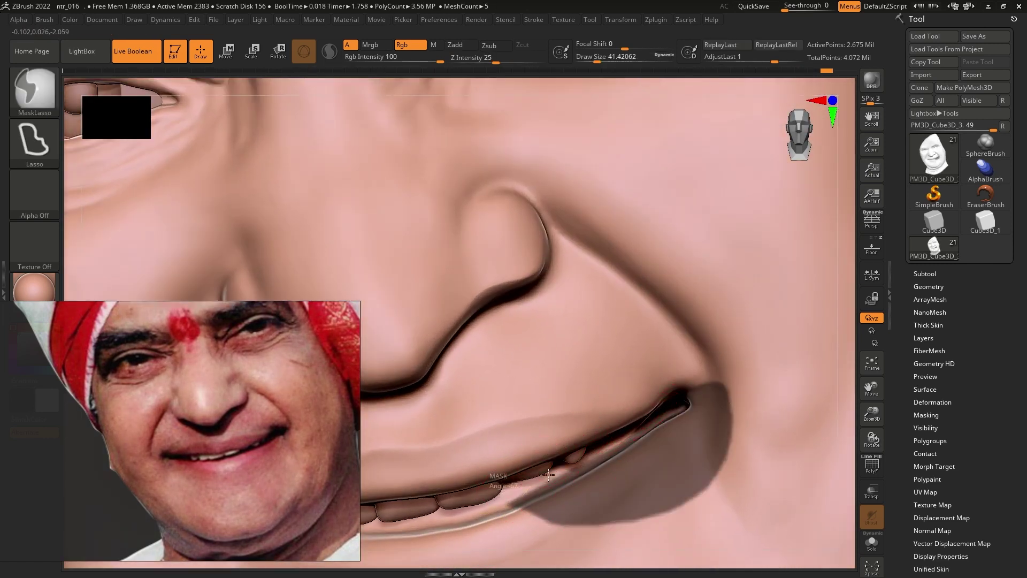
drag(546, 459, 545, 461)
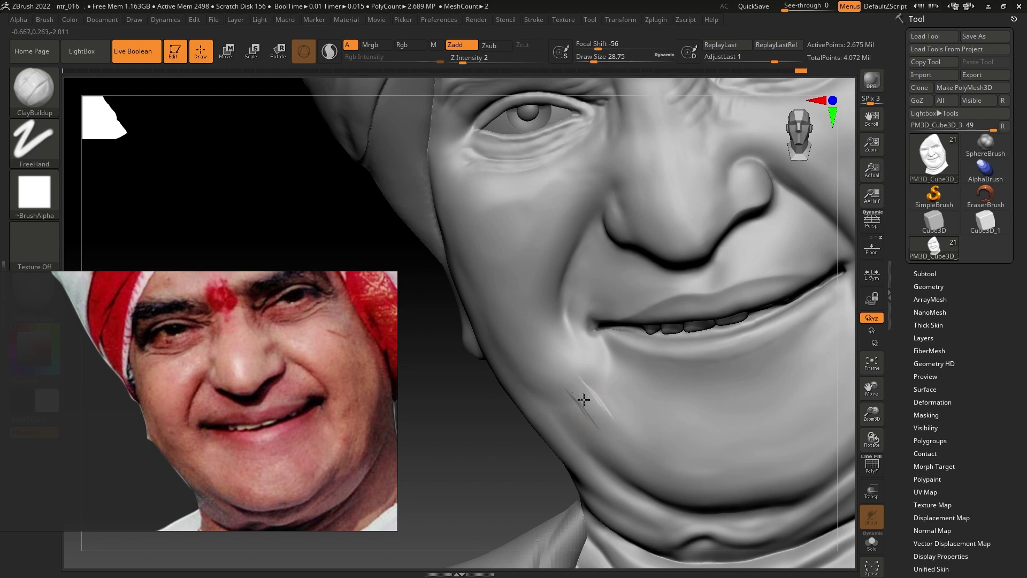
drag(567, 380, 587, 394)
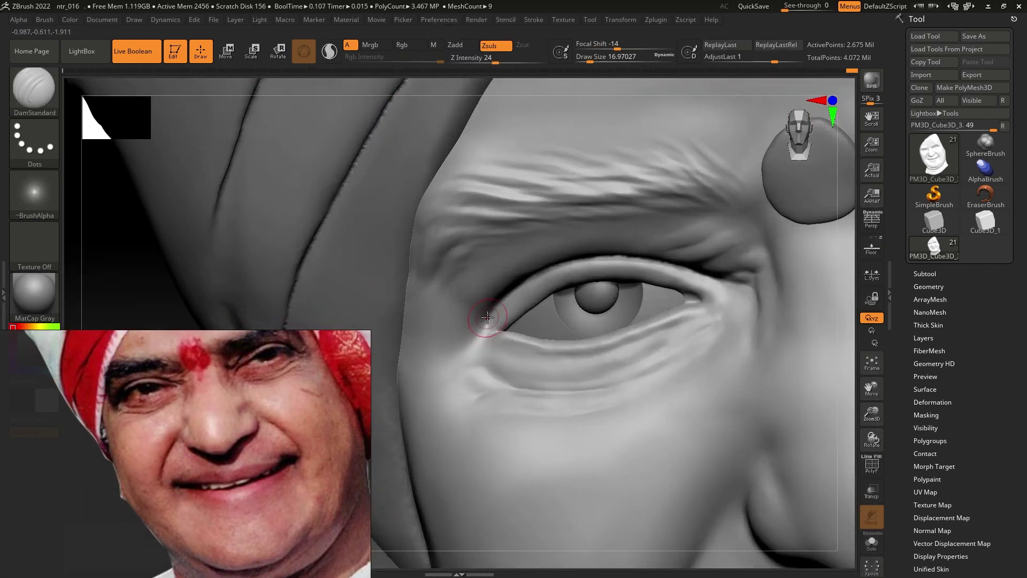
Step: Deepen, redraw and soften the creases at the lower eyelid corner
drag(516, 289, 489, 361)
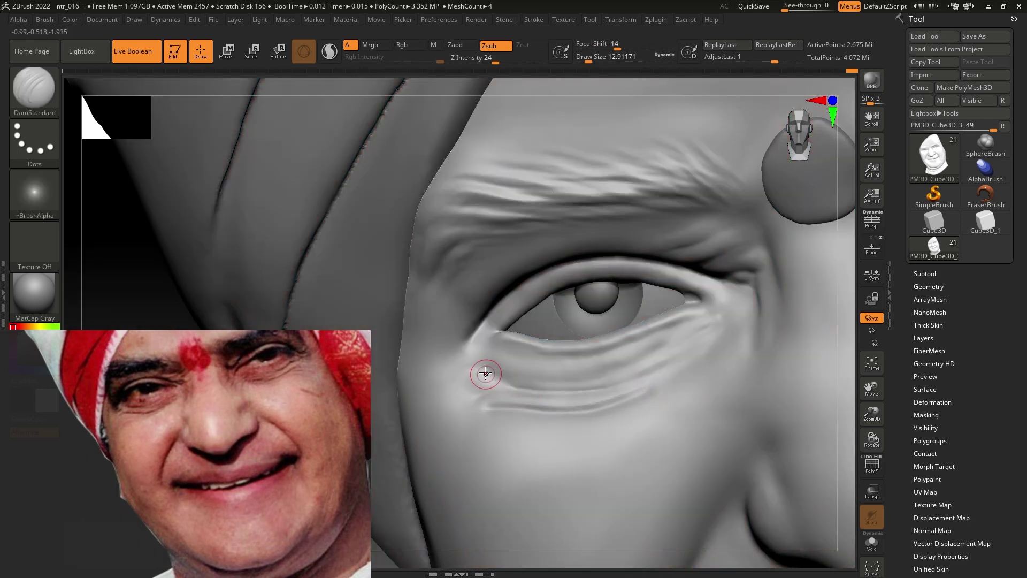
drag(486, 387, 469, 393)
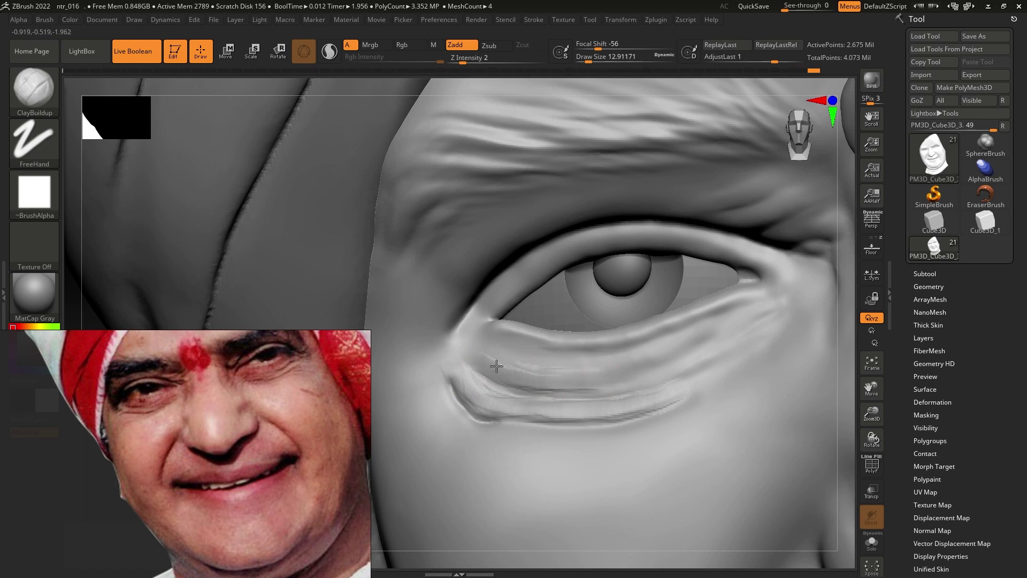
shift+drag(495, 362, 473, 397)
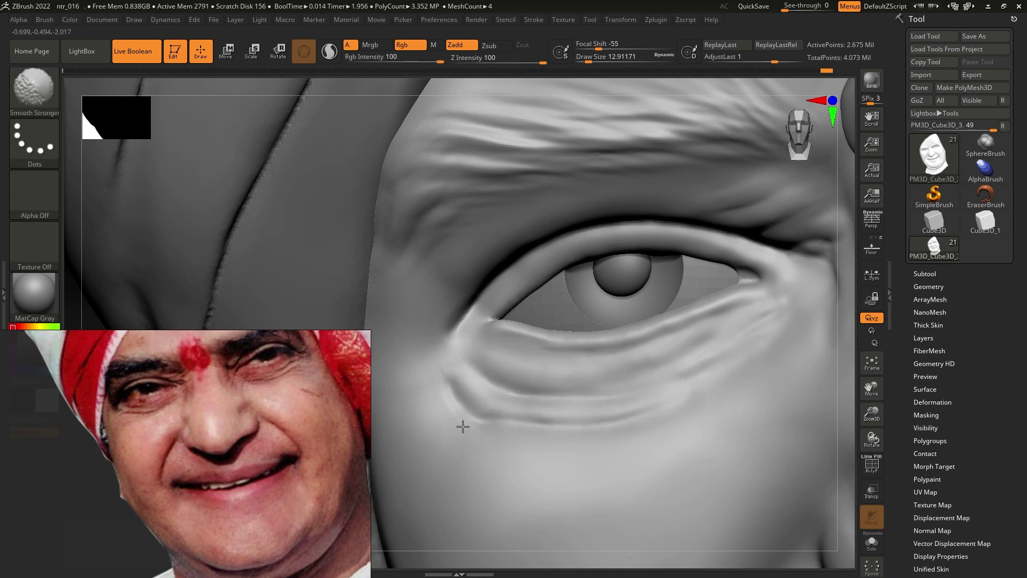
Step: With DamStandard, carve creases at the inner eye corner and under the lower eyelid
key(b)
key(d)
key(s)
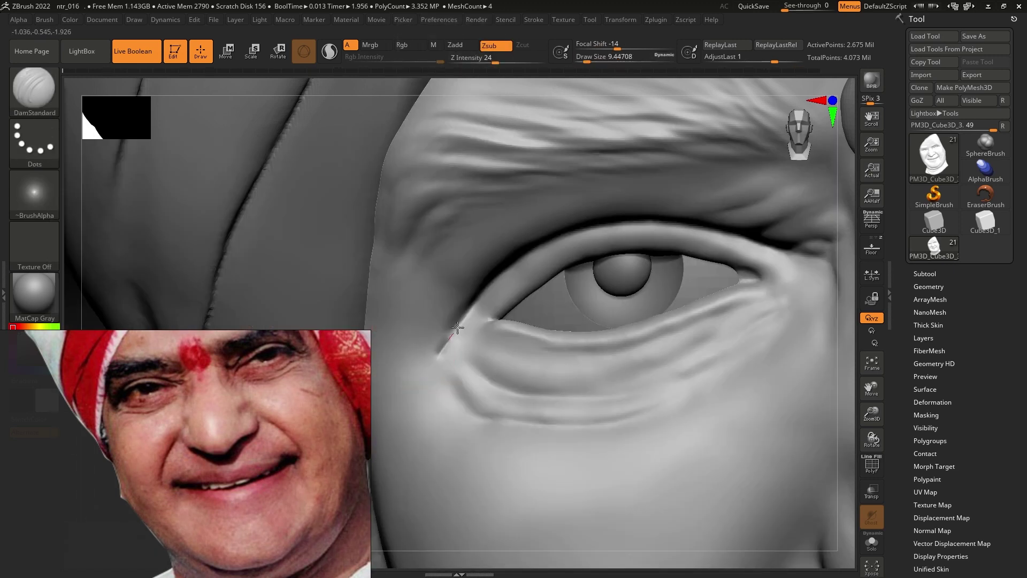
drag(458, 327, 443, 353)
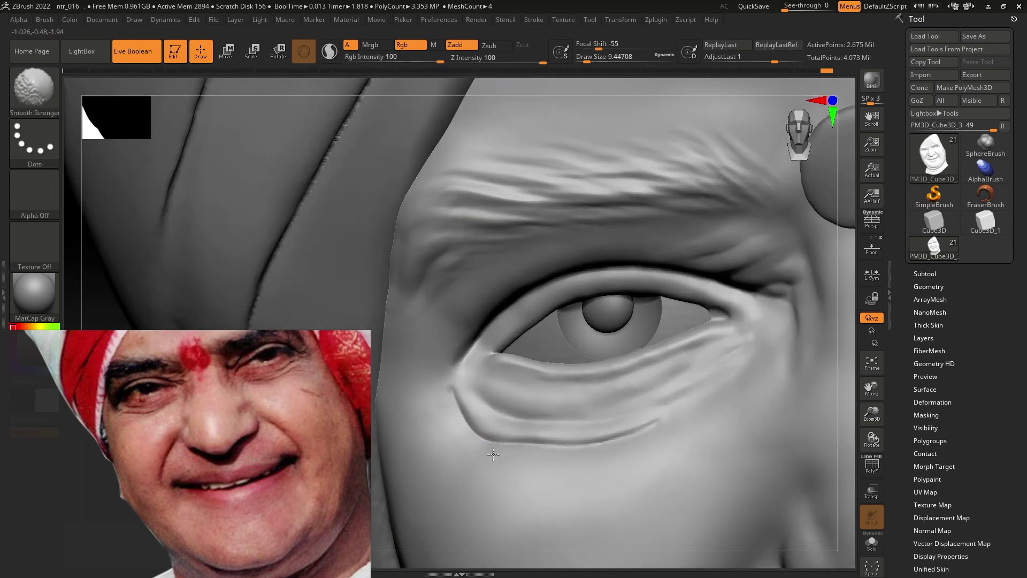
drag(473, 389, 482, 403)
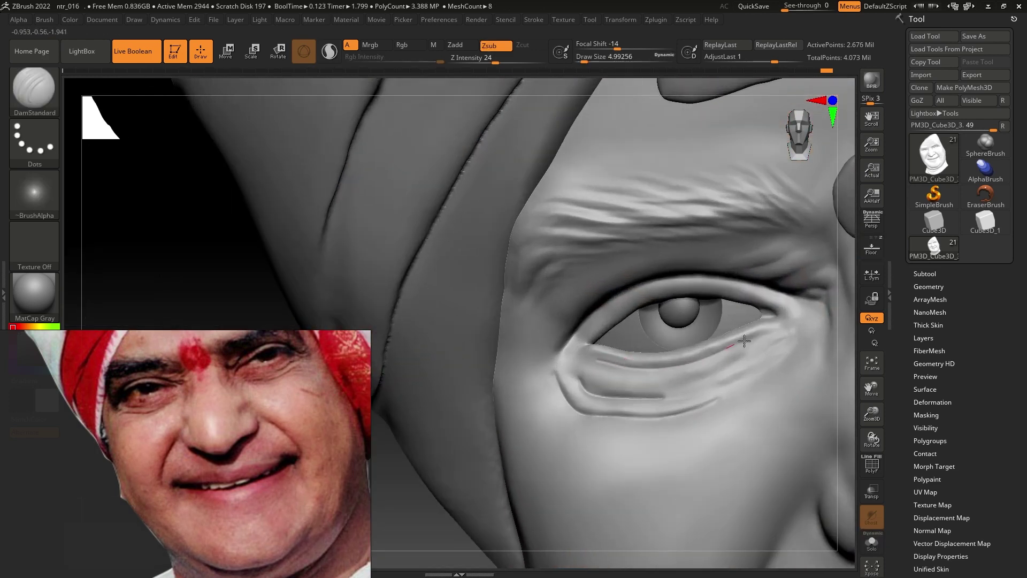
drag(749, 348, 669, 374)
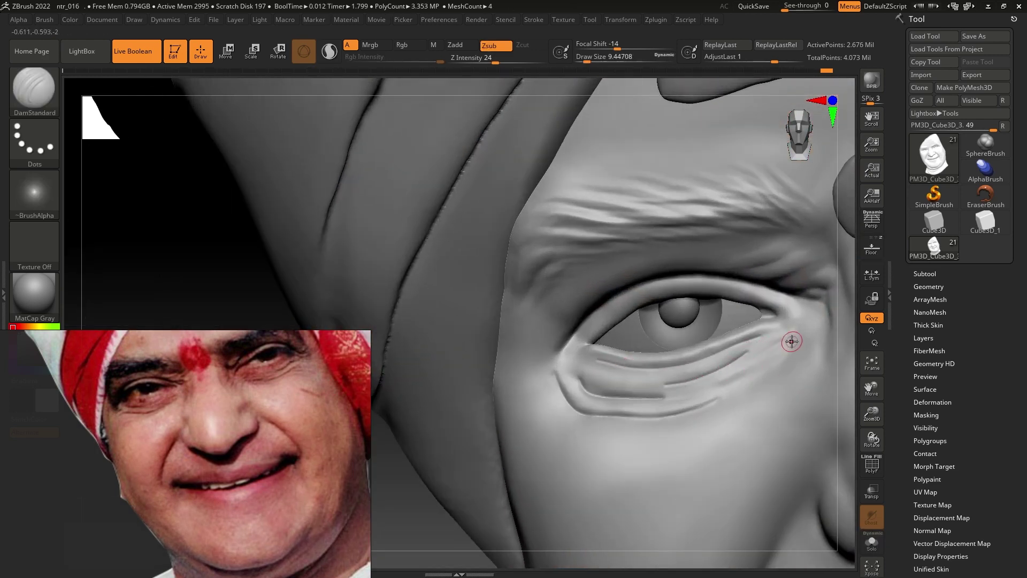
Step: Switch to ClayBuildup and enlarge the brush to about 27 around the eye
key(b)
key(c)
key(b)
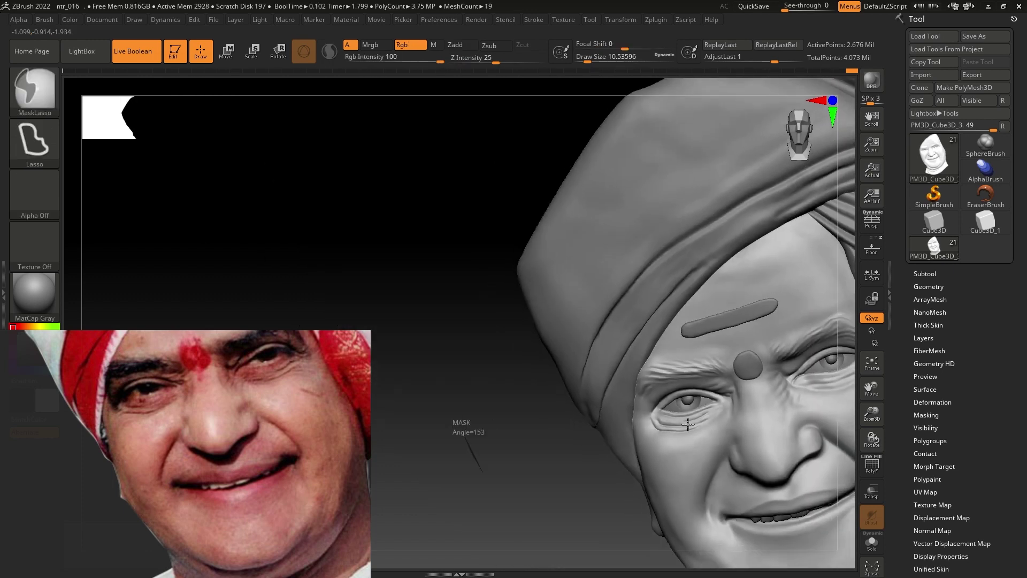
key(u)
key(s)
drag(656, 427, 665, 426)
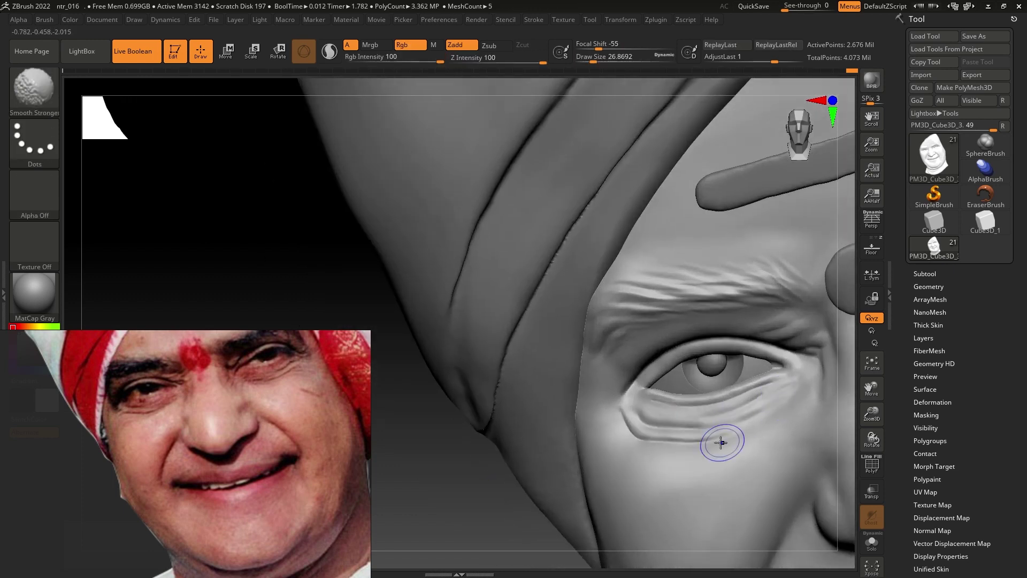
right_drag(633, 366, 596, 378)
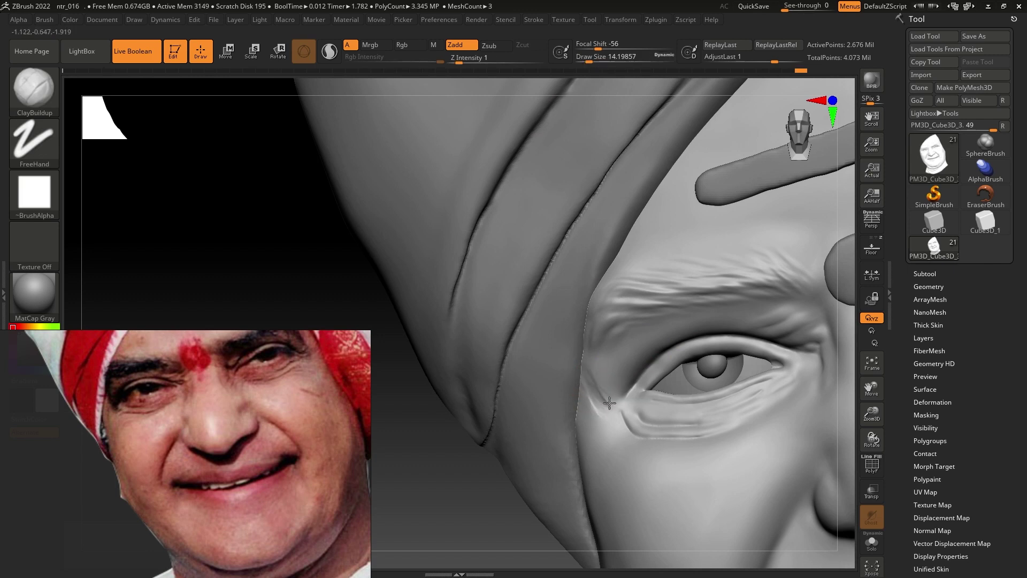
key(bracketright)
Step: Zoom out to the whole turbaned head, select subtool PM3D_Cube3D_3, and zoom back to the eye
alt+right_drag(628, 361, 506, 371)
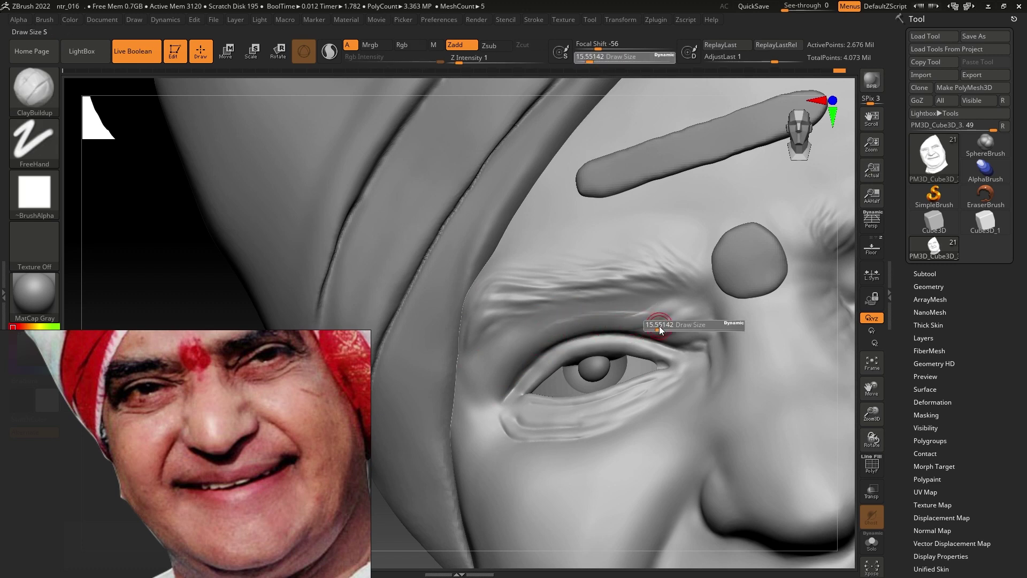
mouse_move(473, 364)
alt+right_down()
mouse_move(480, 311)
mouse_move(588, 332)
alt+right_up()
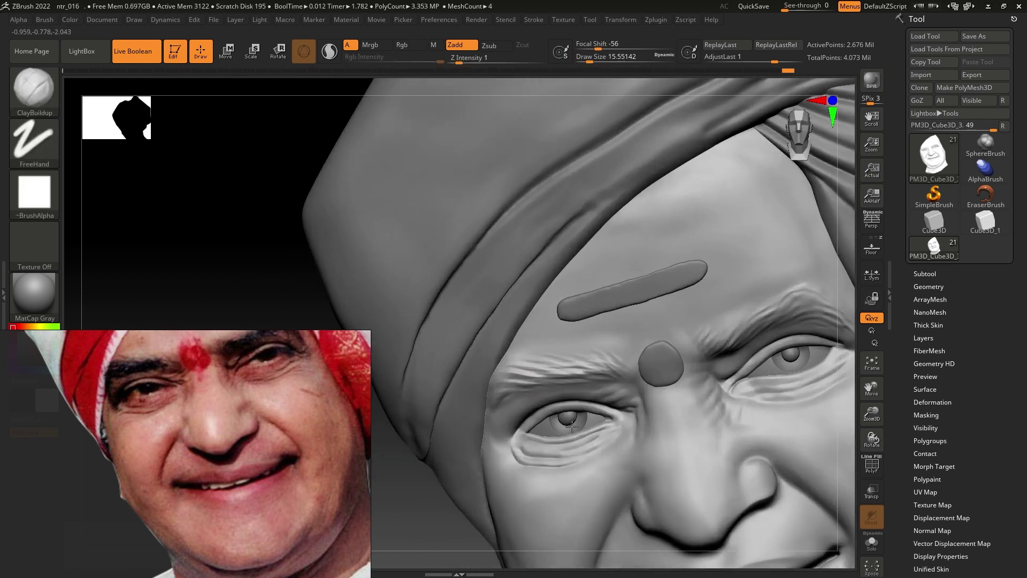
alt+click(670, 353)
alt+right_drag(671, 354, 600, 239)
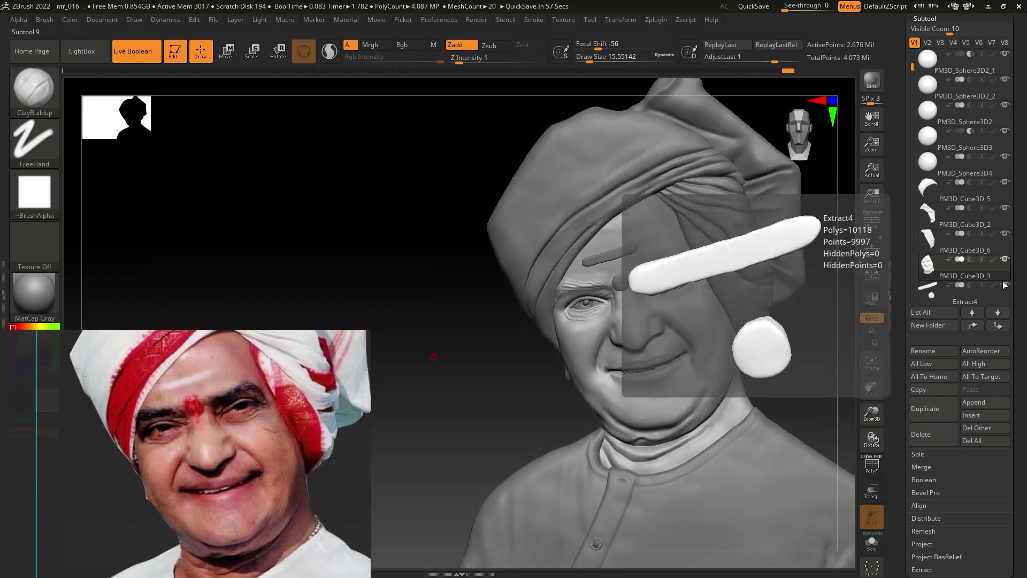
Step: Carve a DamStandard crease above the eye, smooth around it, and turn off Floor
alt+right_drag(783, 283, 522, 353)
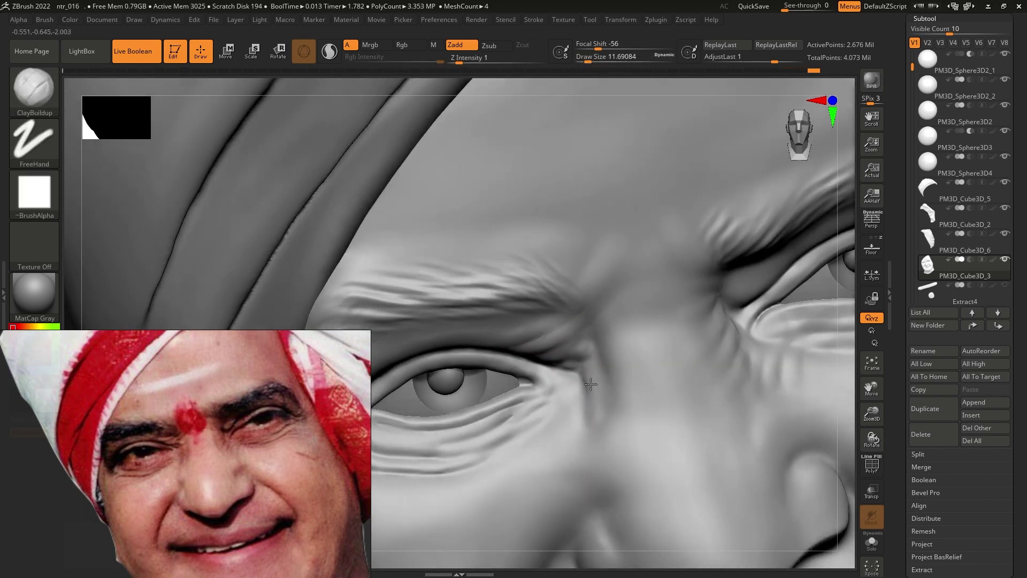
right_drag(565, 332, 573, 371)
key(b)
key(d)
key(s)
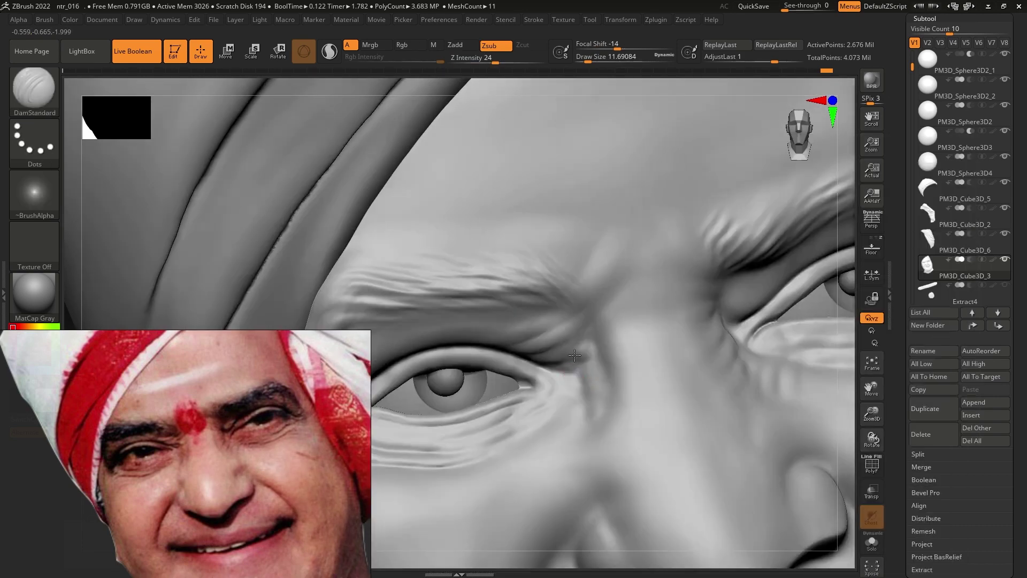
drag(503, 345, 552, 324)
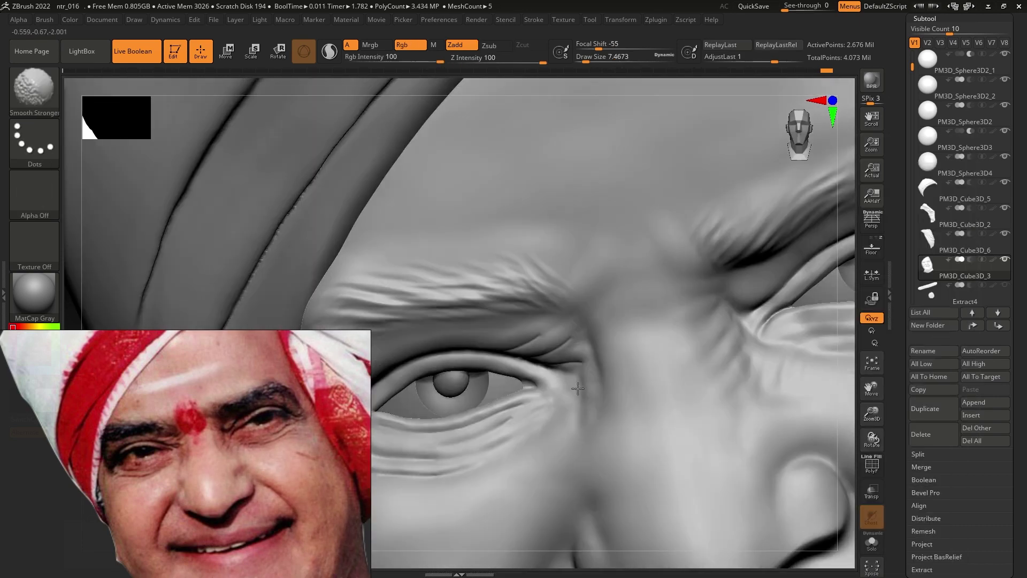
right_drag(571, 362, 511, 349)
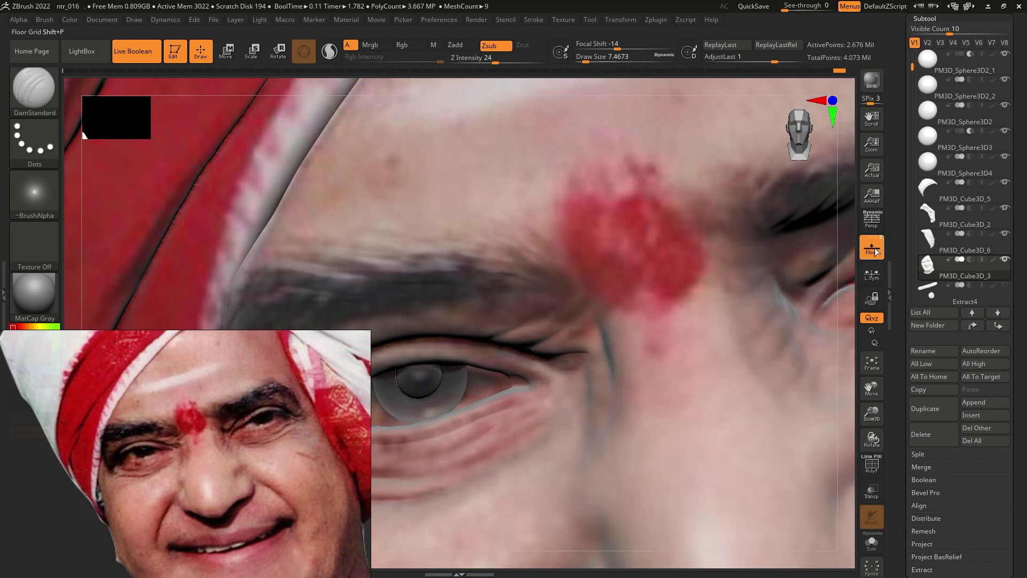
click(877, 252)
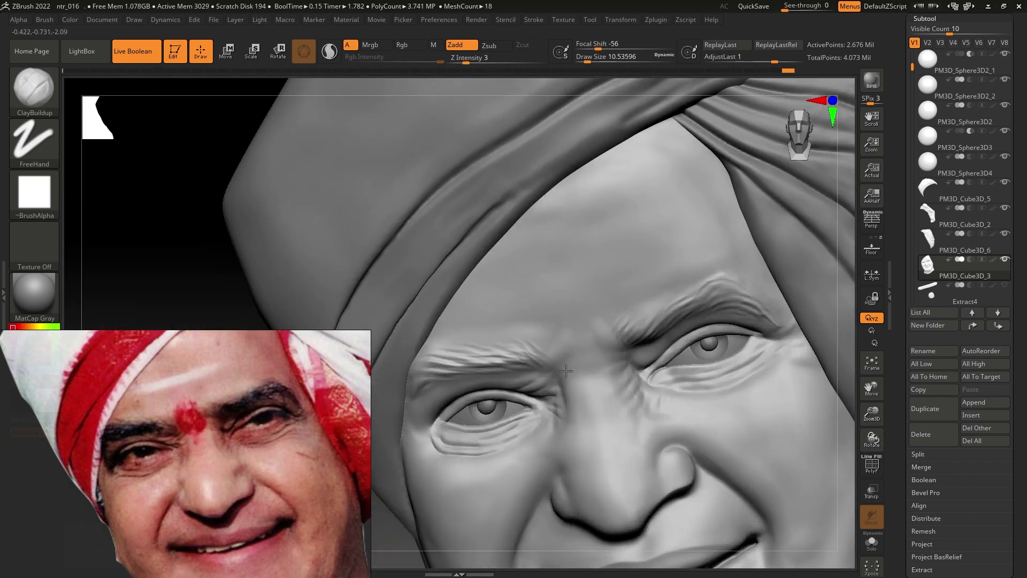
Step: Reduce the brush to about 14 and smooth and refine the brow wrinkles between the eyes
ctrl+right_drag(566, 371, 573, 353)
key(s)
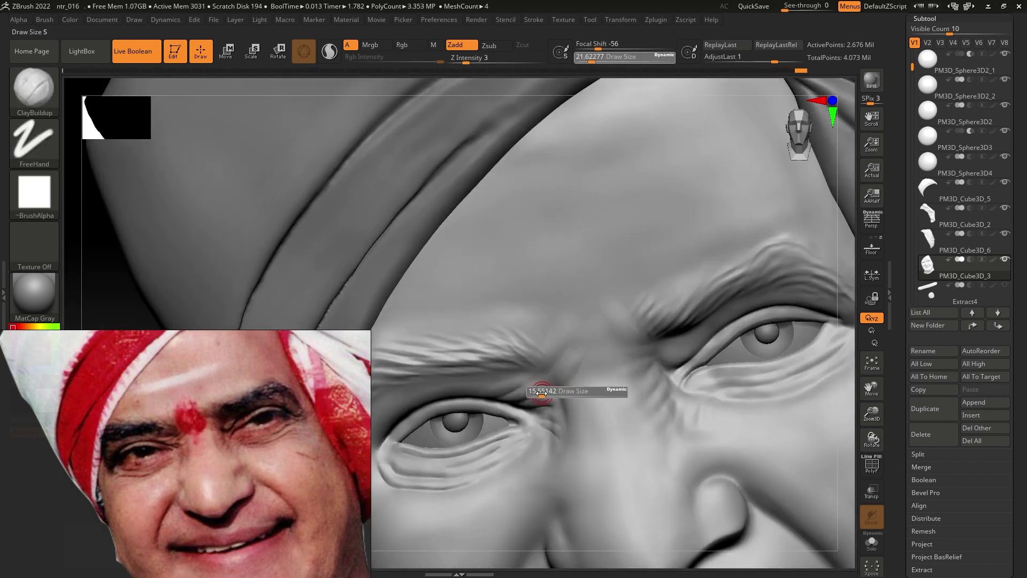
drag(574, 390, 551, 391)
mouse_move(648, 356)
shift+mouse_down()
mouse_move(616, 350)
mouse_move(626, 354)
mouse_move(610, 364)
mouse_move(631, 324)
shift+mouse_up()
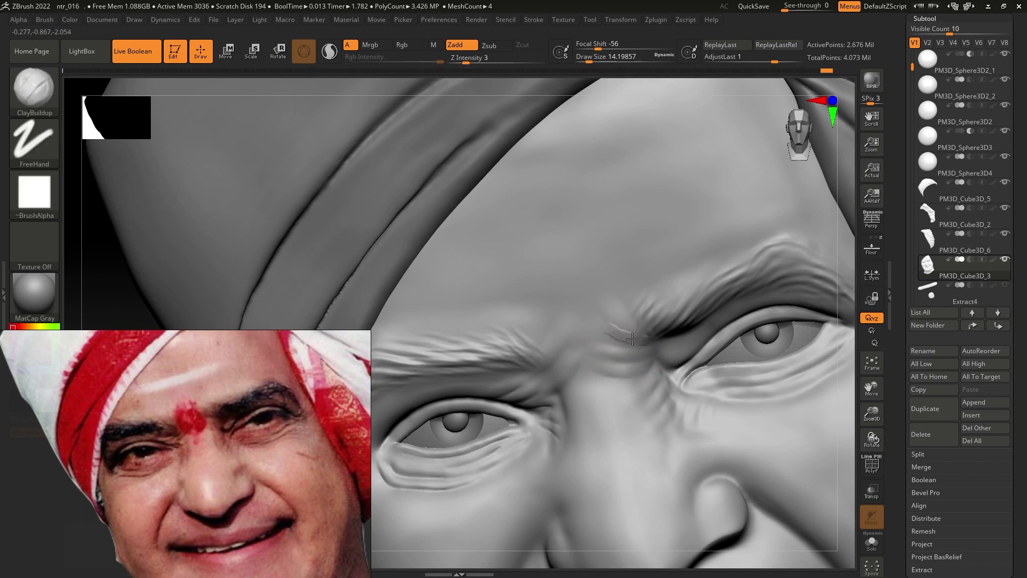
mouse_move(572, 342)
shift+mouse_down()
mouse_move(551, 356)
mouse_move(553, 348)
shift+mouse_up()
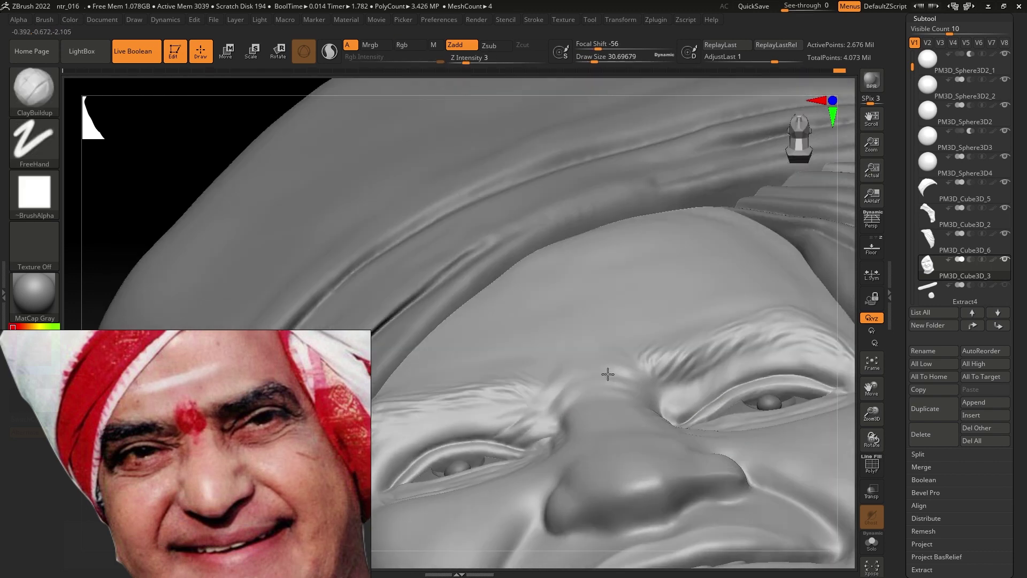
Step: Enlarge the brush to about 87 and show the face piece on its own
mouse_move(535, 368)
alt+right_down()
mouse_move(589, 452)
mouse_move(591, 318)
alt+right_up()
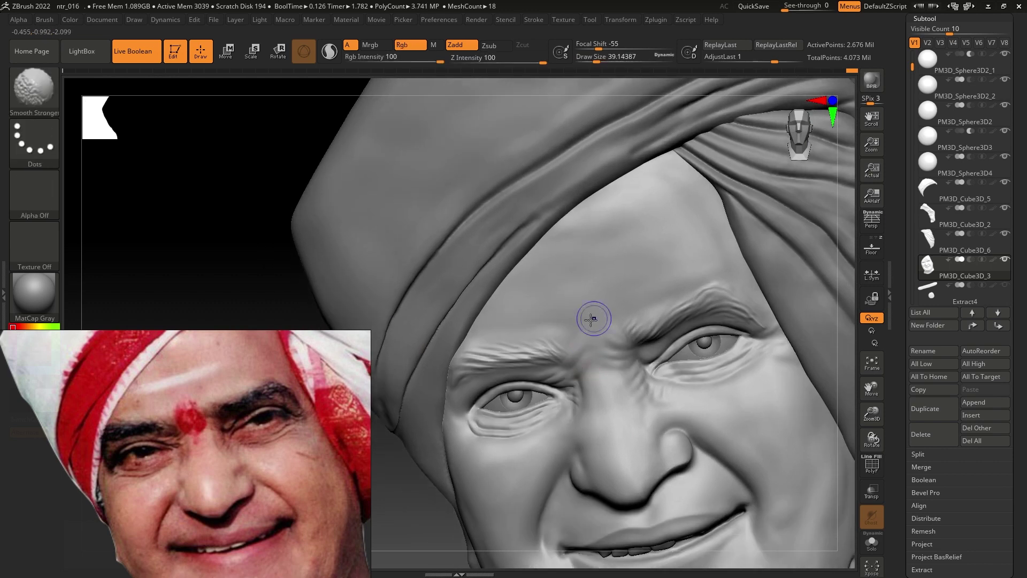
key(s)
drag(624, 246, 646, 240)
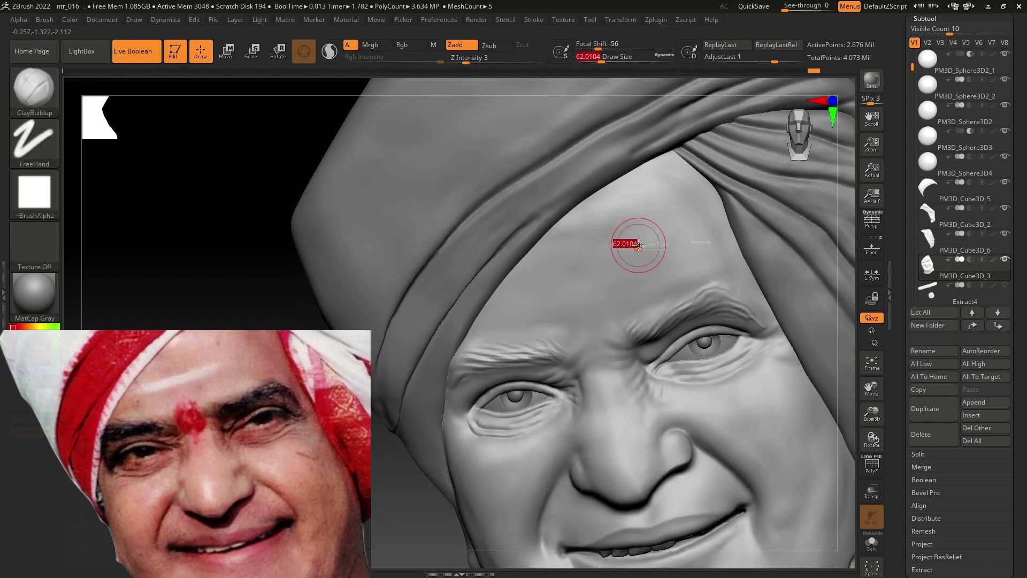
mouse_move(626, 242)
alt+right_down()
mouse_move(550, 321)
mouse_move(632, 337)
mouse_move(619, 339)
mouse_move(601, 332)
mouse_move(535, 241)
mouse_move(460, 209)
mouse_move(659, 395)
mouse_move(636, 358)
alt+right_up()
key(b)
key(c)
key(l)
key(shift)
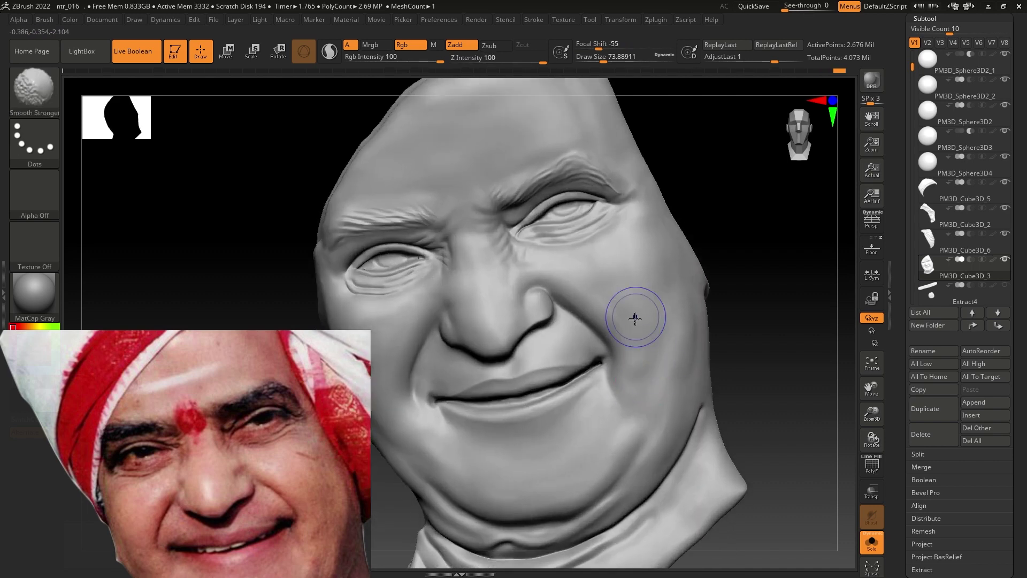
Step: Build up the upper lip, then shape the chin with an enlarged Move brush
alt+right_drag(529, 456, 531, 415)
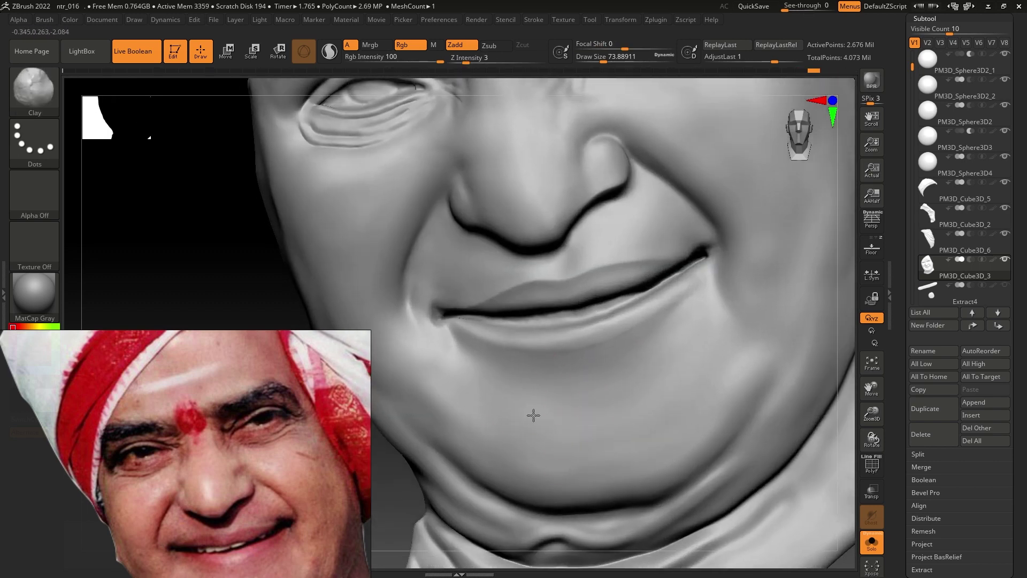
mouse_move(567, 321)
mouse_down()
mouse_move(488, 321)
mouse_move(544, 303)
mouse_up()
key(b)
key(m)
key(v)
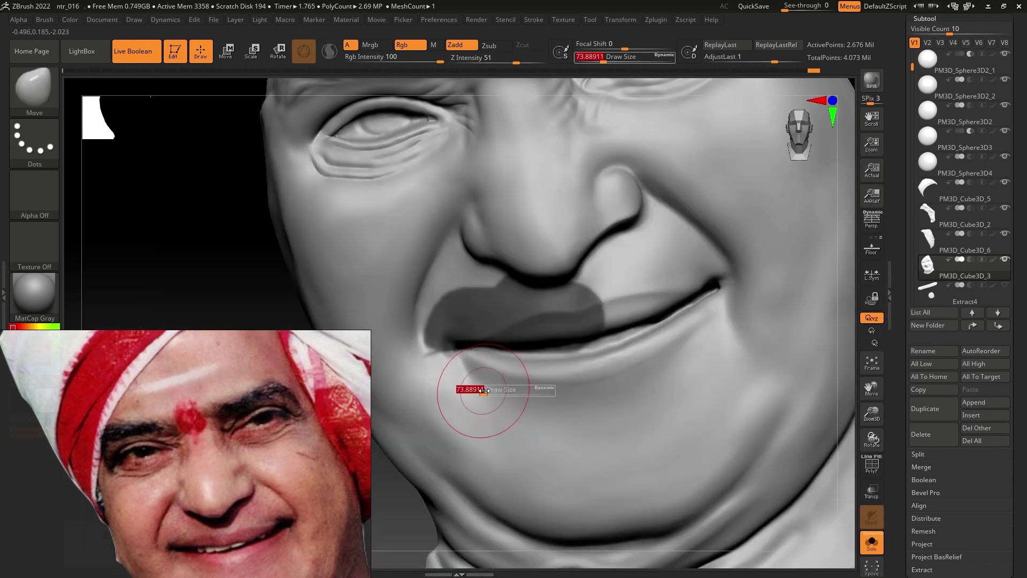
key(bracketright)
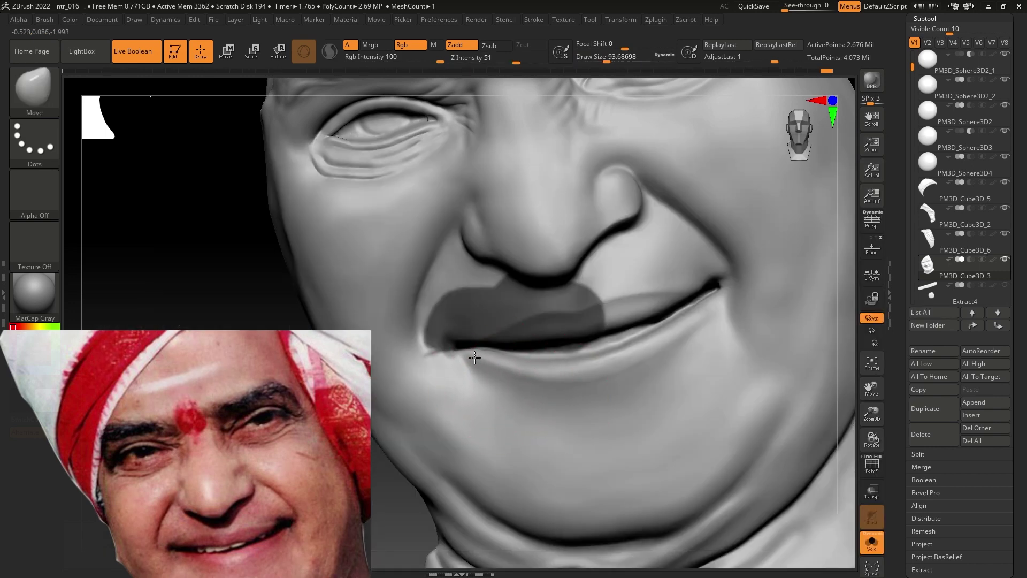
ctrl+right_drag(475, 357, 436, 277)
click(872, 542)
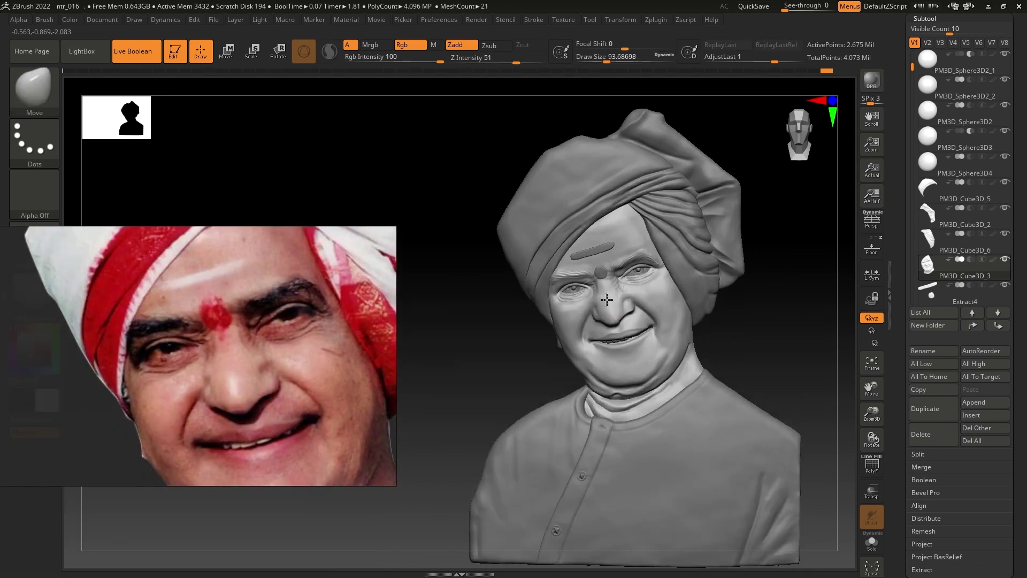
Step: Smooth away the brow wrinkles across the forehead and reshape the brow with the Move brush
alt+right_drag(681, 335, 543, 275)
shift+drag(661, 316, 514, 324)
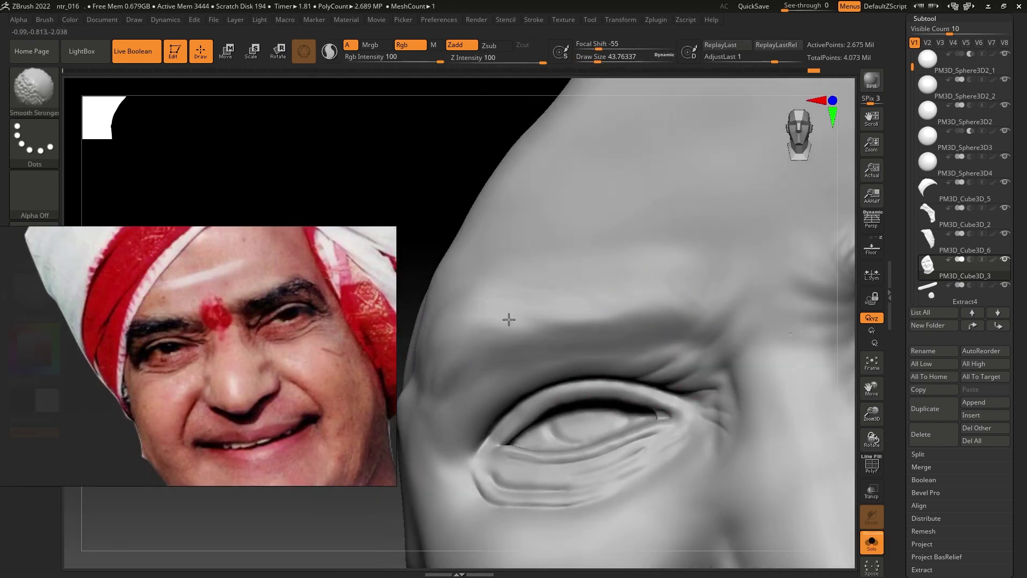
alt+right_drag(509, 320, 623, 325)
alt+right_drag(792, 319, 697, 328)
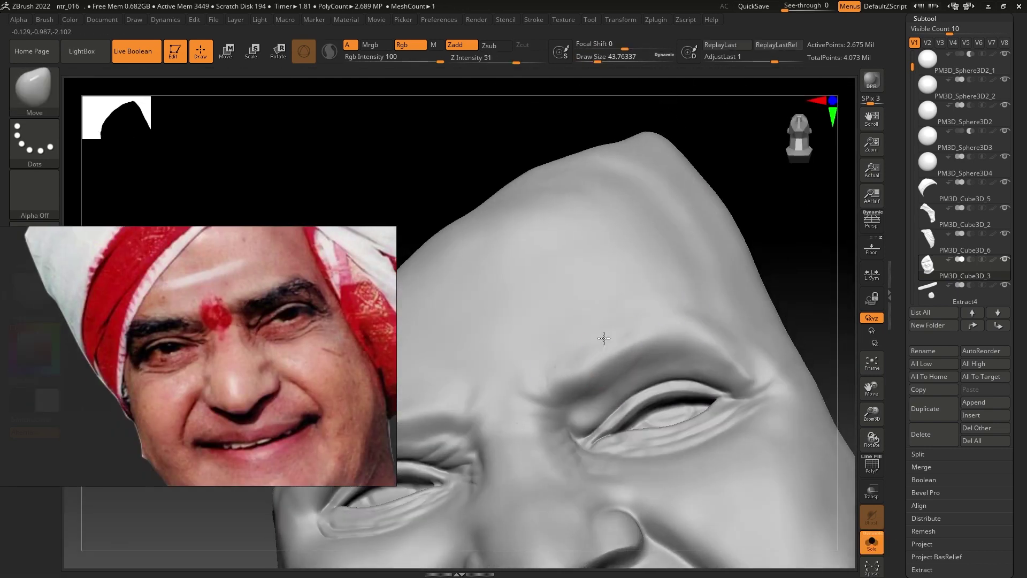
alt+right_drag(602, 337, 720, 379)
key(b)
key(m)
key(v)
mouse_move(635, 303)
right_down()
mouse_move(615, 367)
mouse_move(523, 433)
mouse_move(564, 408)
right_up()
key(s)
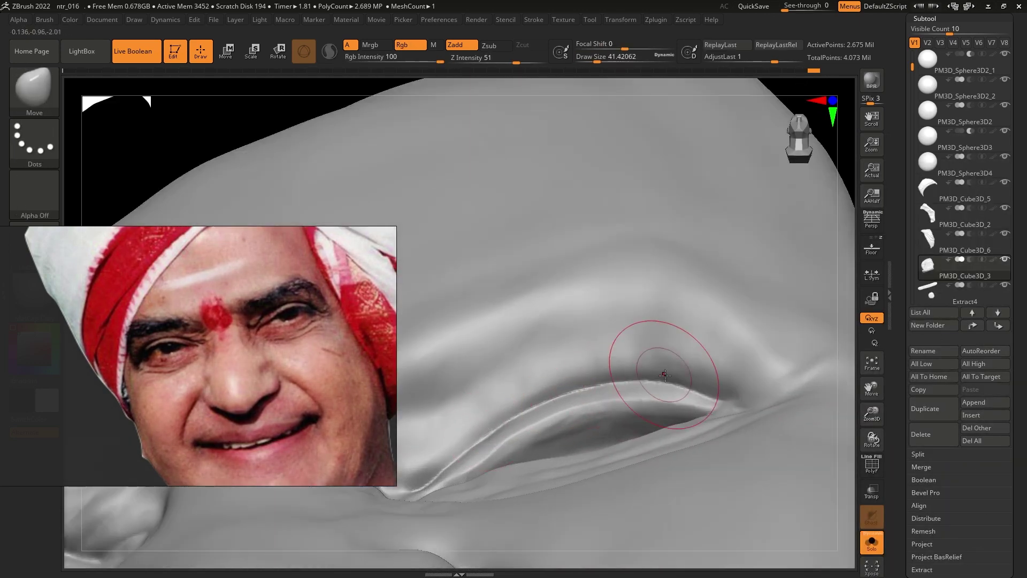
mouse_move(664, 375)
right_down()
mouse_move(484, 456)
mouse_move(471, 482)
mouse_move(487, 469)
mouse_move(460, 452)
mouse_move(508, 160)
right_up()
Step: Add fine wrinkle strokes above the eyelid, smoothing between passes
key(shift)
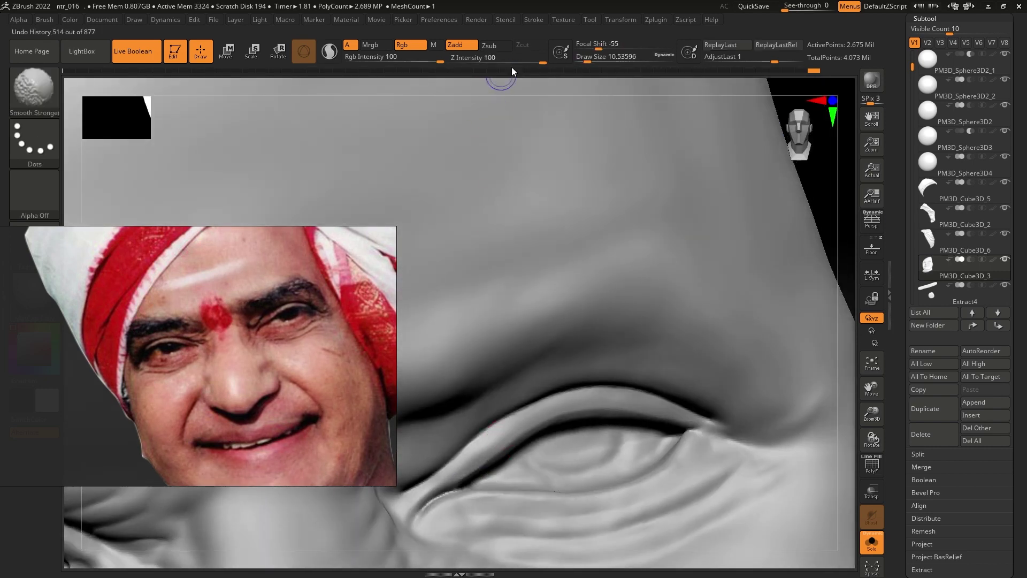
mouse_move(535, 268)
right_down()
mouse_move(573, 378)
mouse_move(587, 338)
mouse_move(585, 360)
right_up()
drag(585, 360, 626, 346)
drag(465, 62, 458, 62)
right_drag(458, 92, 653, 334)
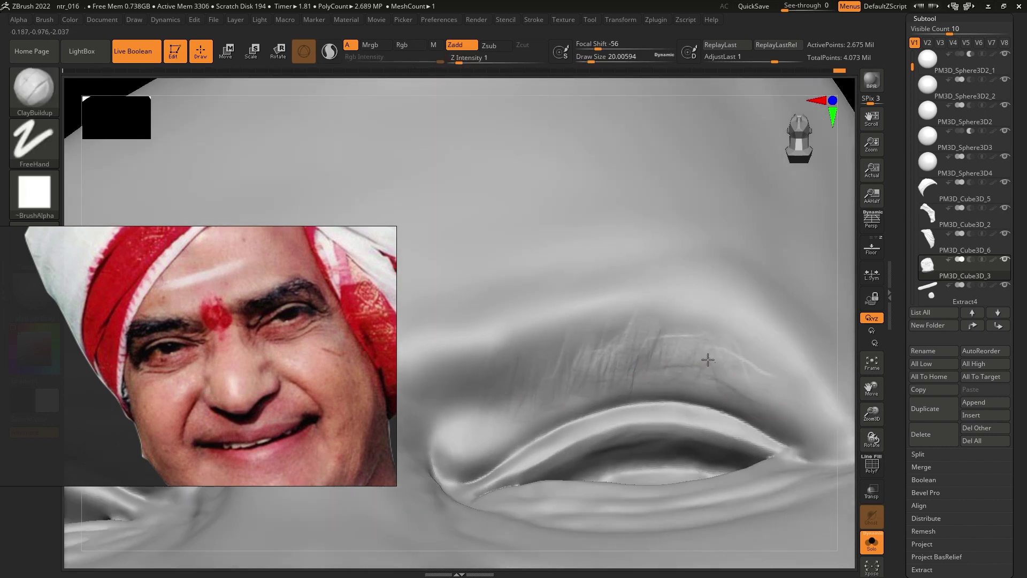
key(shift)
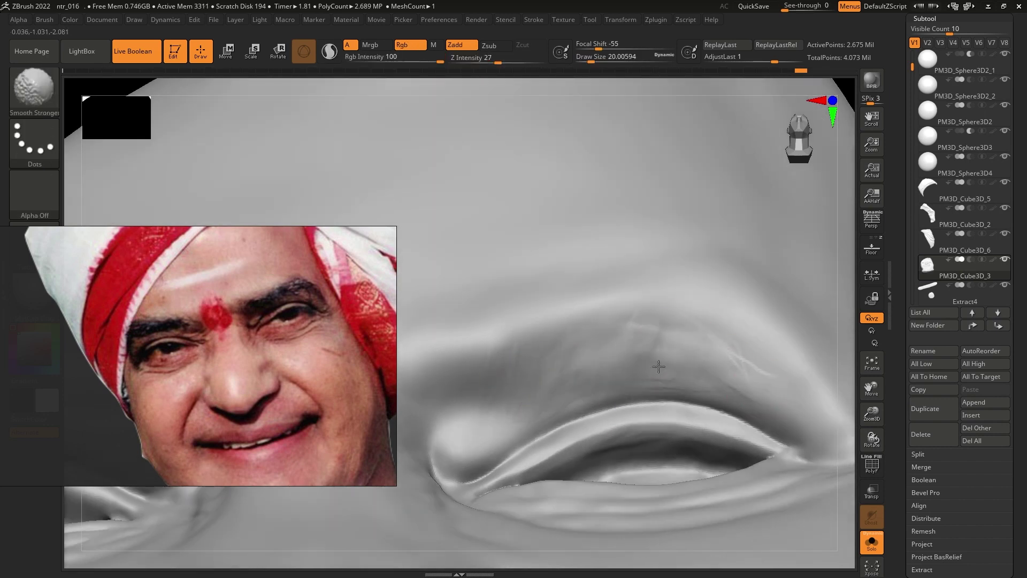
right_drag(780, 385, 603, 386)
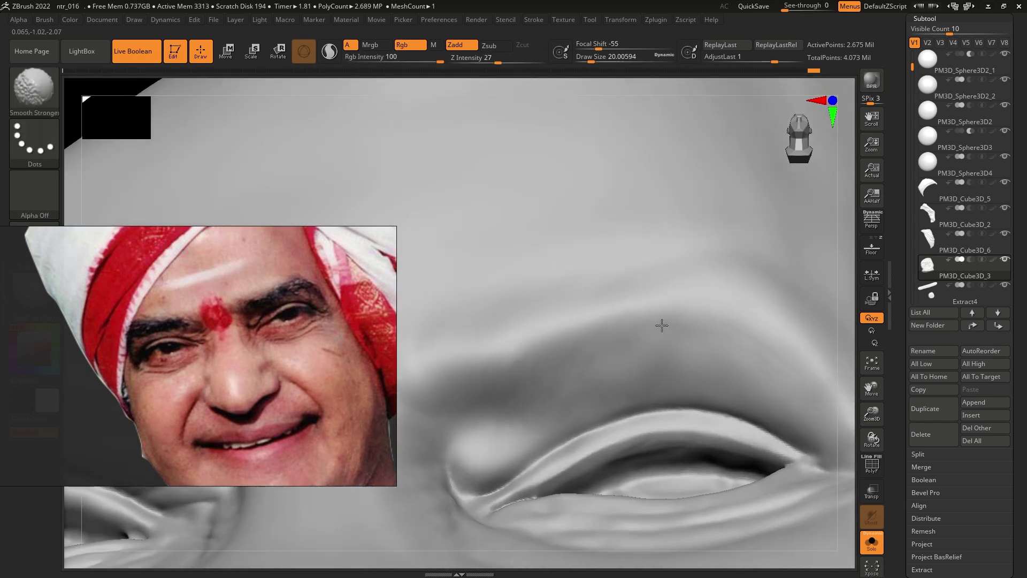
mouse_move(662, 325)
right_down()
mouse_move(761, 355)
mouse_move(595, 309)
mouse_move(574, 347)
mouse_move(580, 325)
right_up()
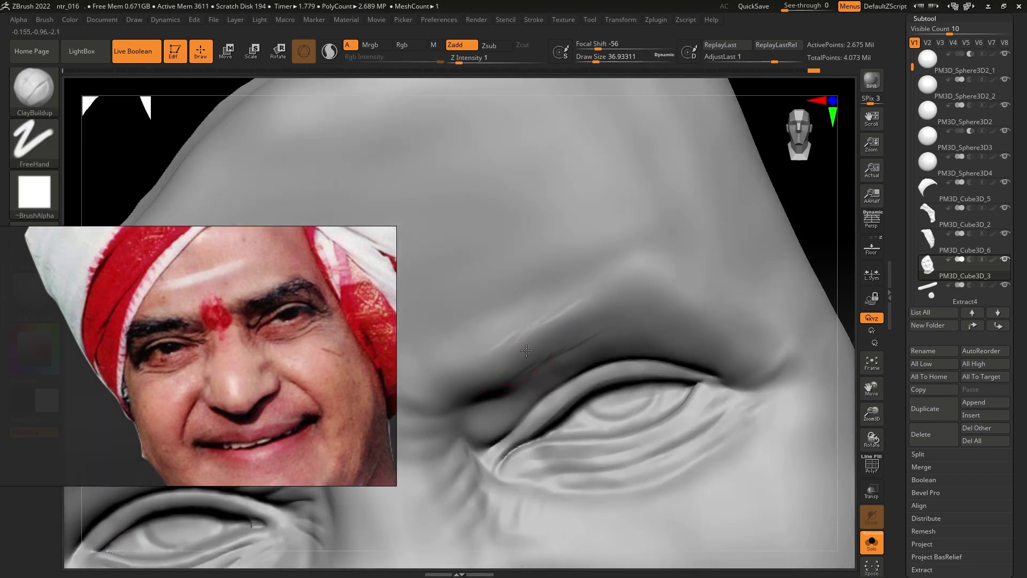
key(shift)
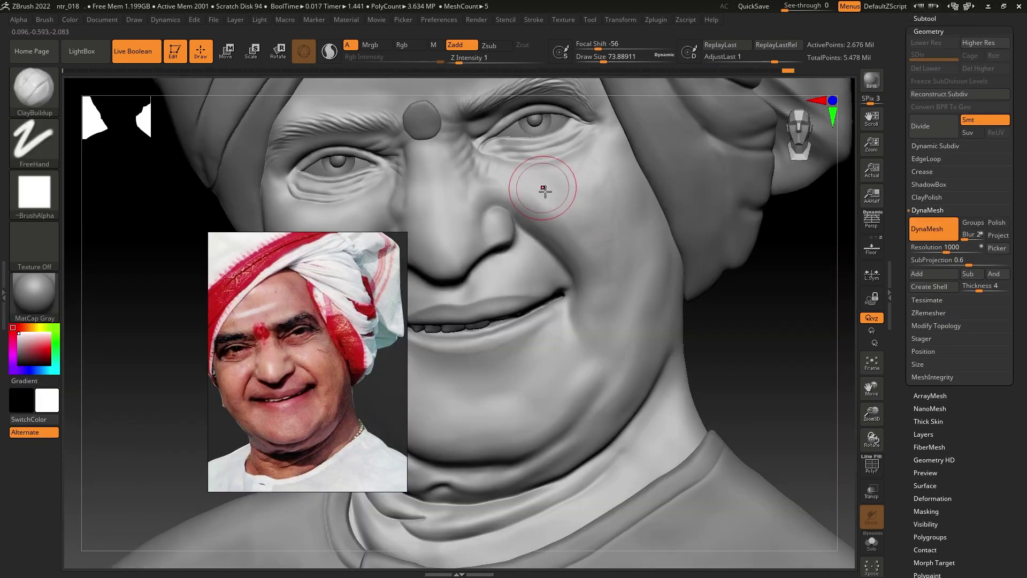
Step: Set the brush size to about 54, smooth the creases, and switch to the Move brush
key(s)
drag(536, 184, 579, 174)
key(s)
click(566, 187)
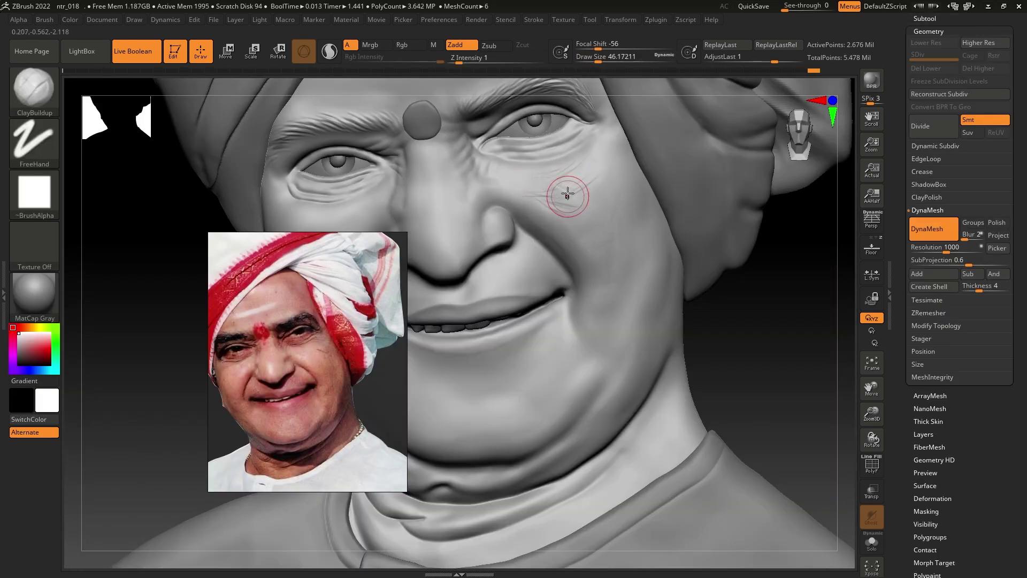
key(shift)
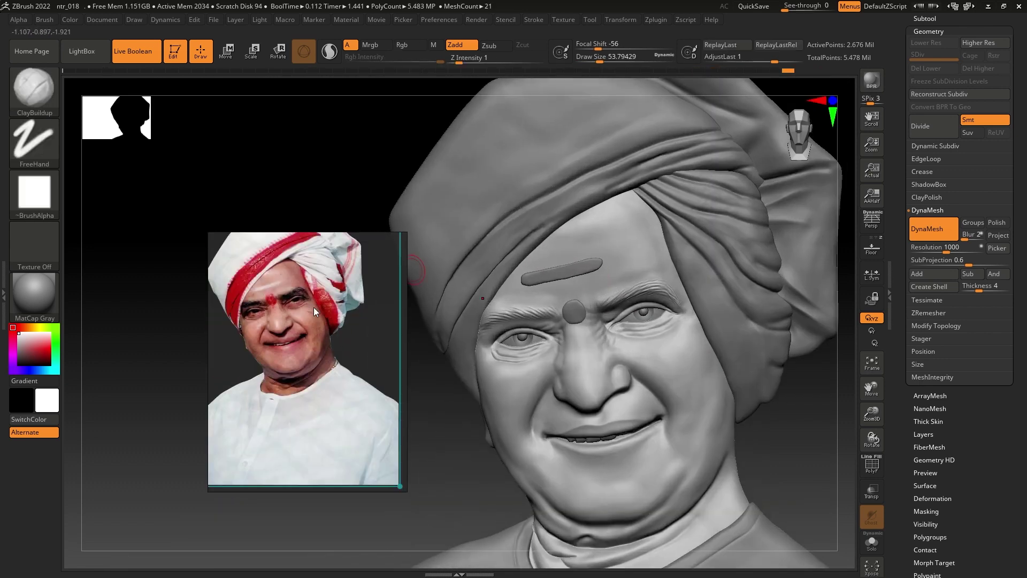
scroll(305, 394, up, 3)
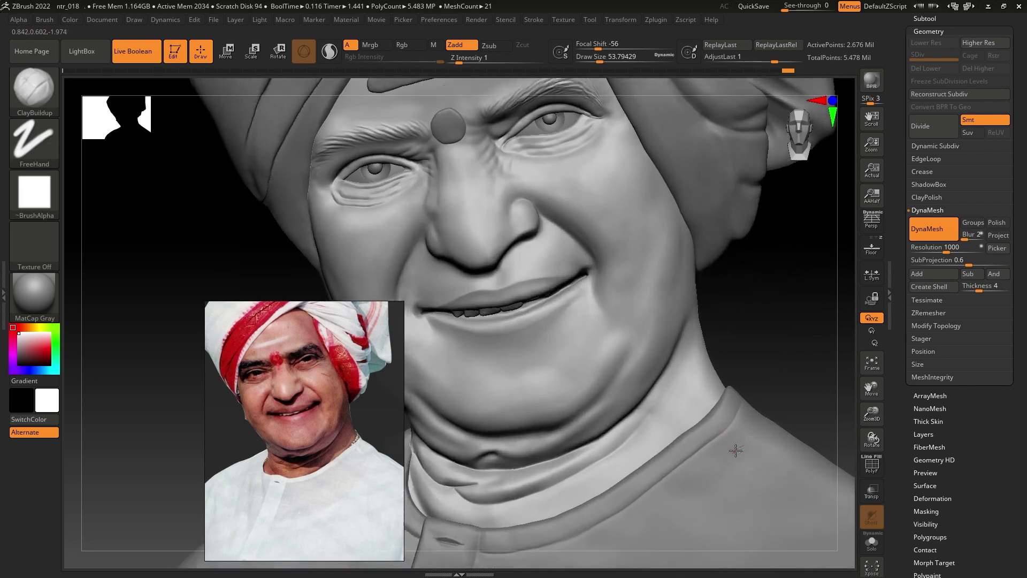
key(b)
key(m)
key(v)
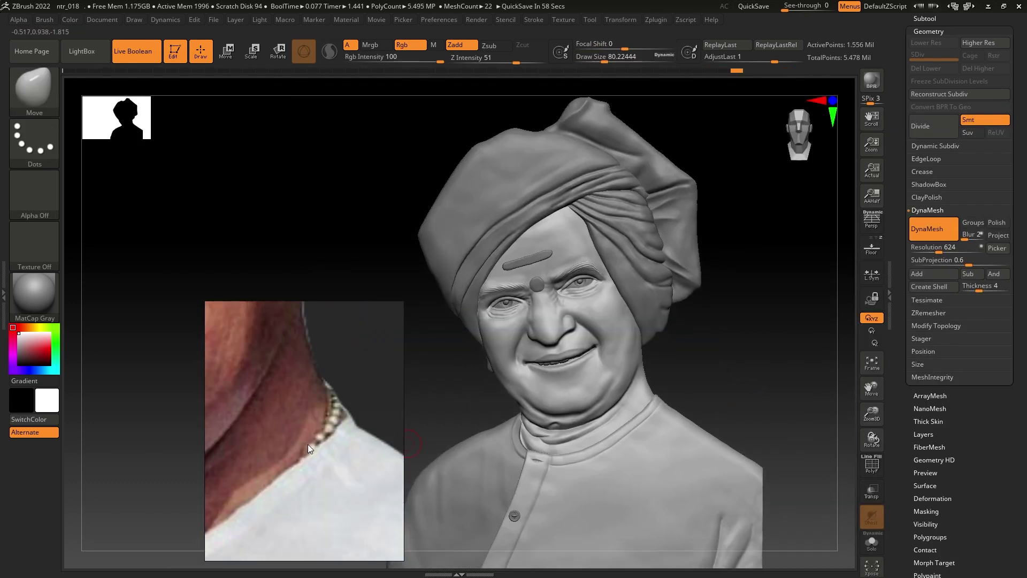
Step: Choose the IMM Primitives brush with IcosaSphere as the bead shape
key(b)
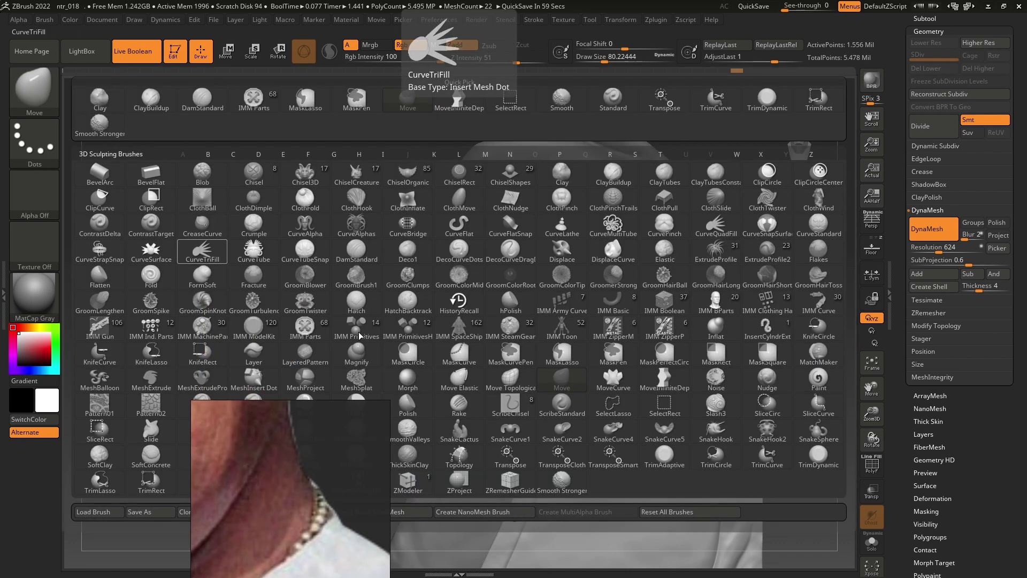
key(i)
key(p)
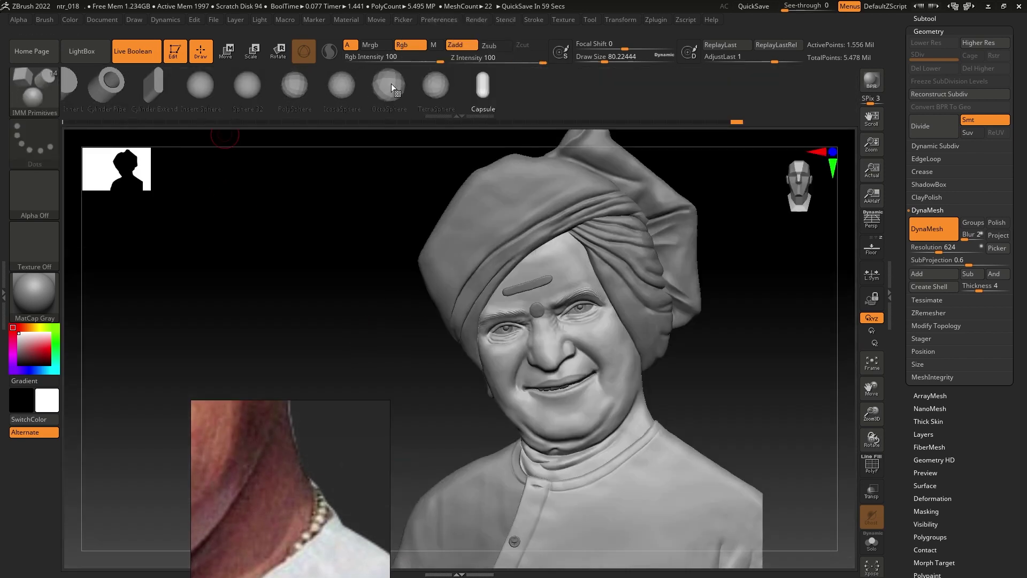
click(388, 86)
click(344, 88)
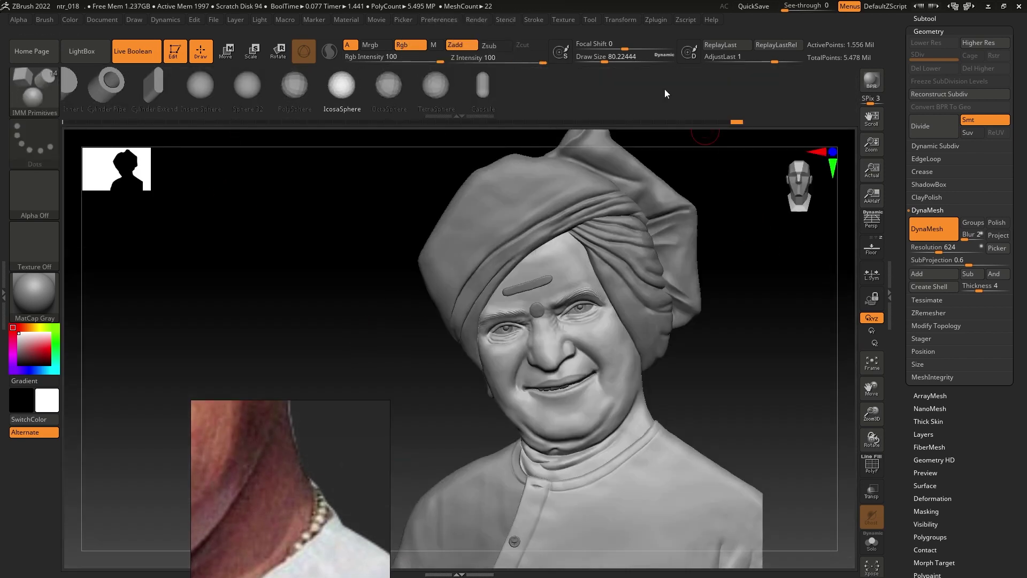
Step: Solo the face and neck subtool, then lay a strand of beads along the neck
click(533, 19)
alt+click(668, 467)
key(s)
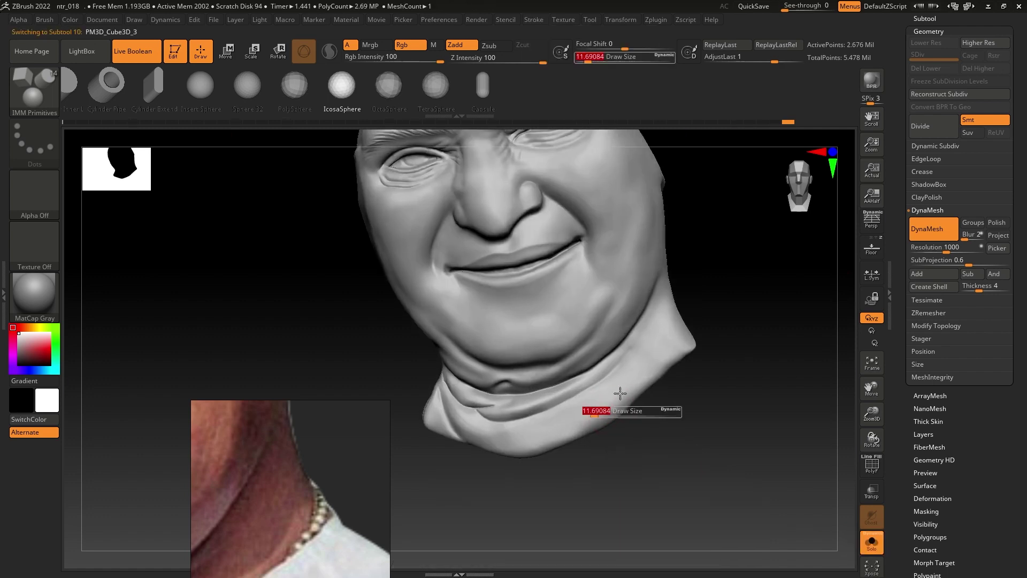
scroll(630, 401, up, 3)
scroll(740, 259, down, 5)
scroll(933, 439, down, 2)
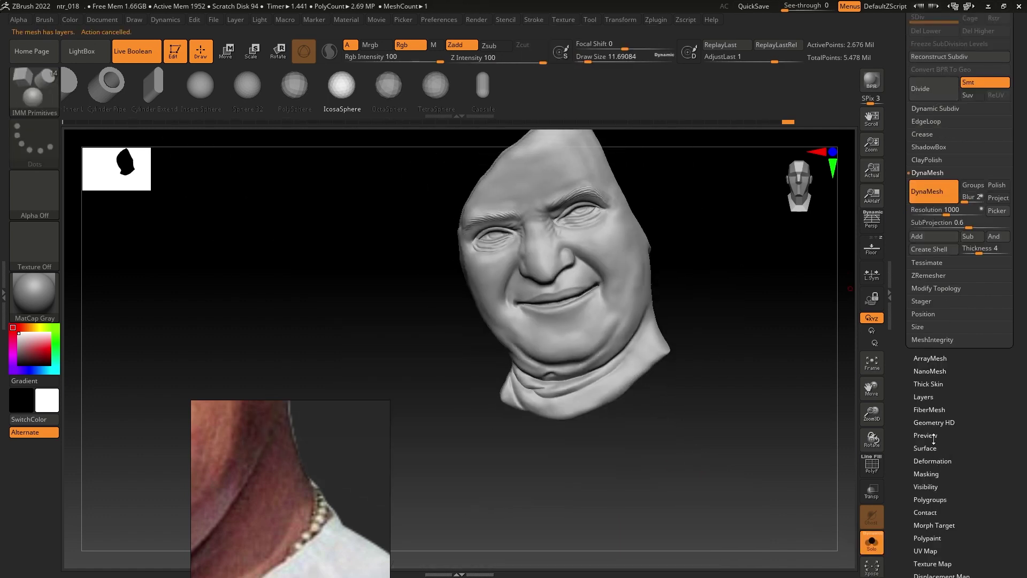
click(924, 396)
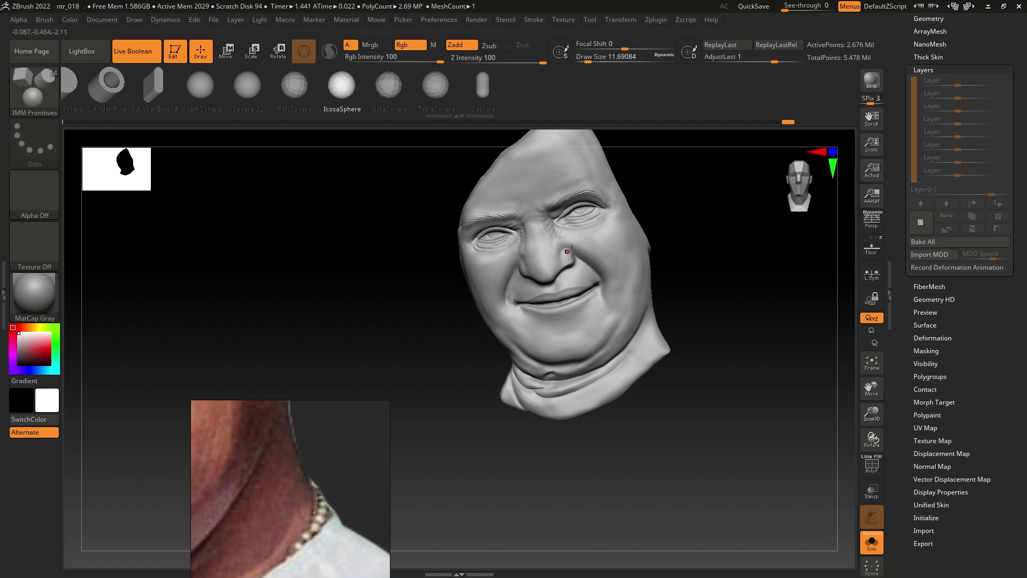
scroll(571, 251, up, 3)
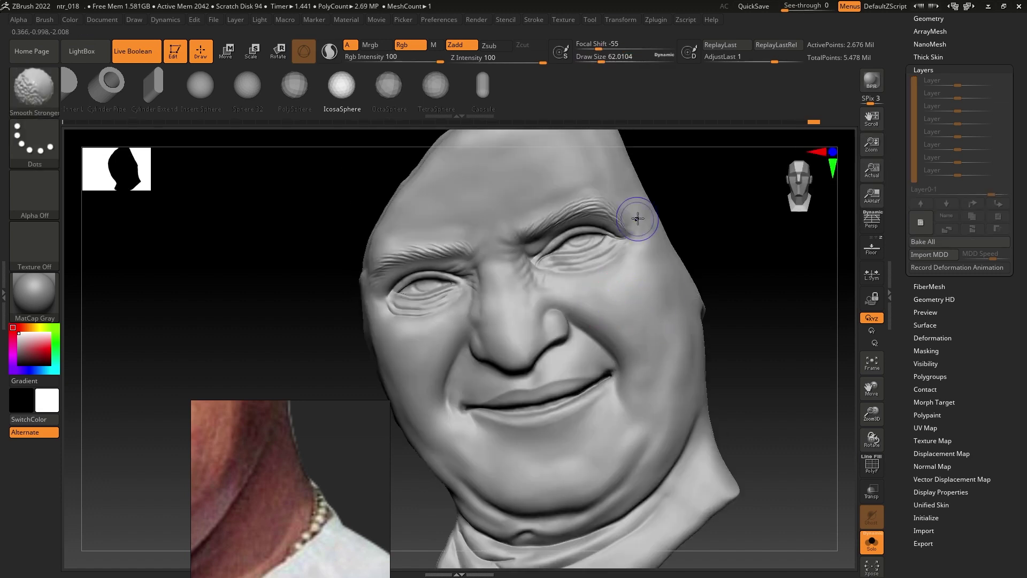
drag(637, 210, 669, 349)
click(871, 541)
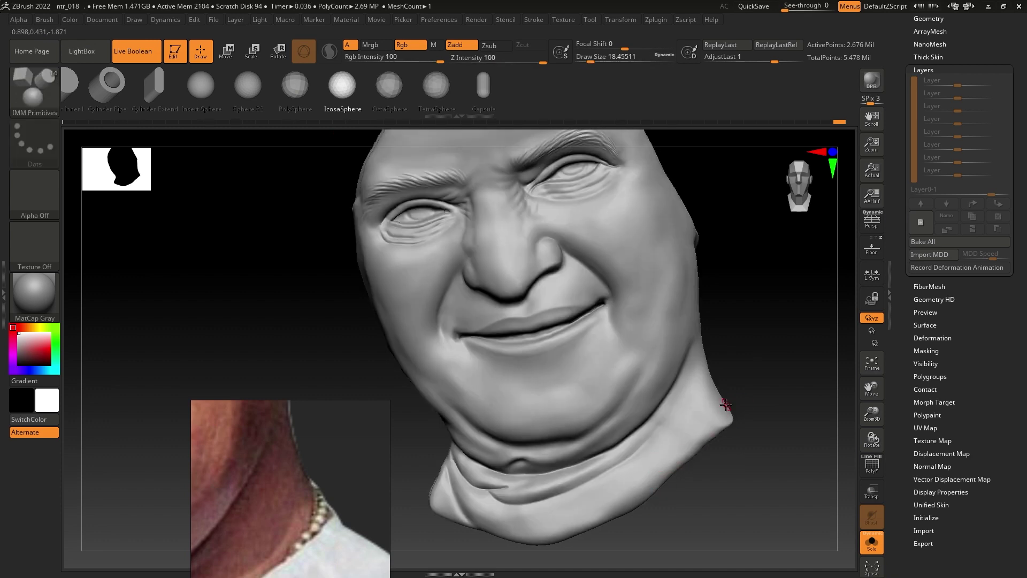
click(607, 499)
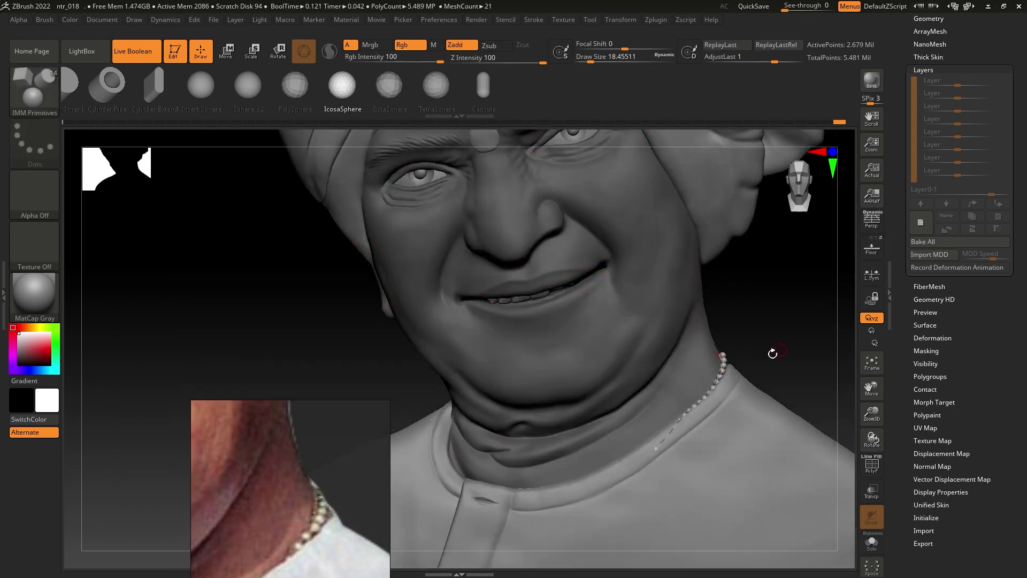
Step: Select parts of the bust with the Transpose gizmo and nudge one slightly in depth
ctrl+right_drag(707, 353, 546, 501)
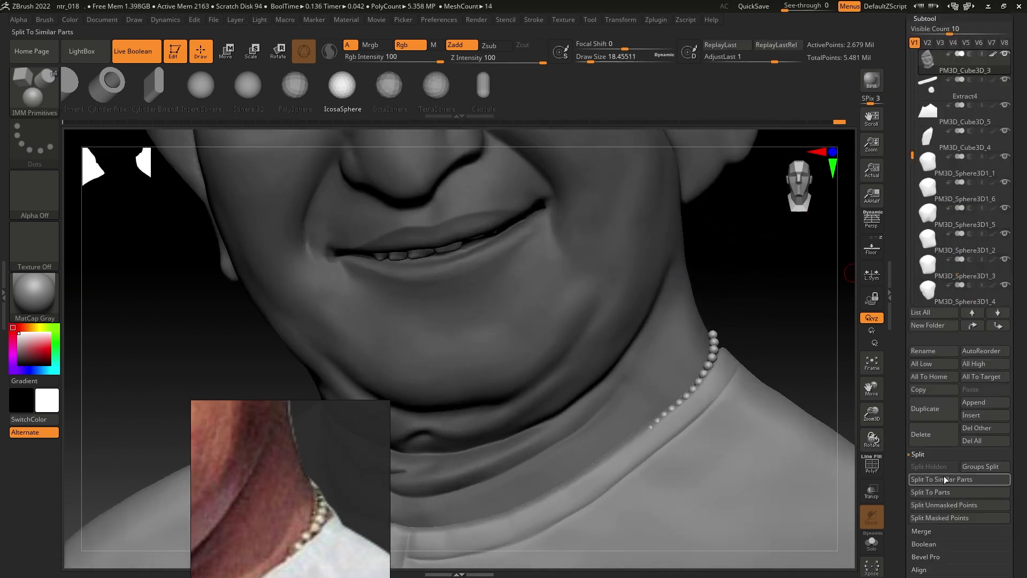
key(w)
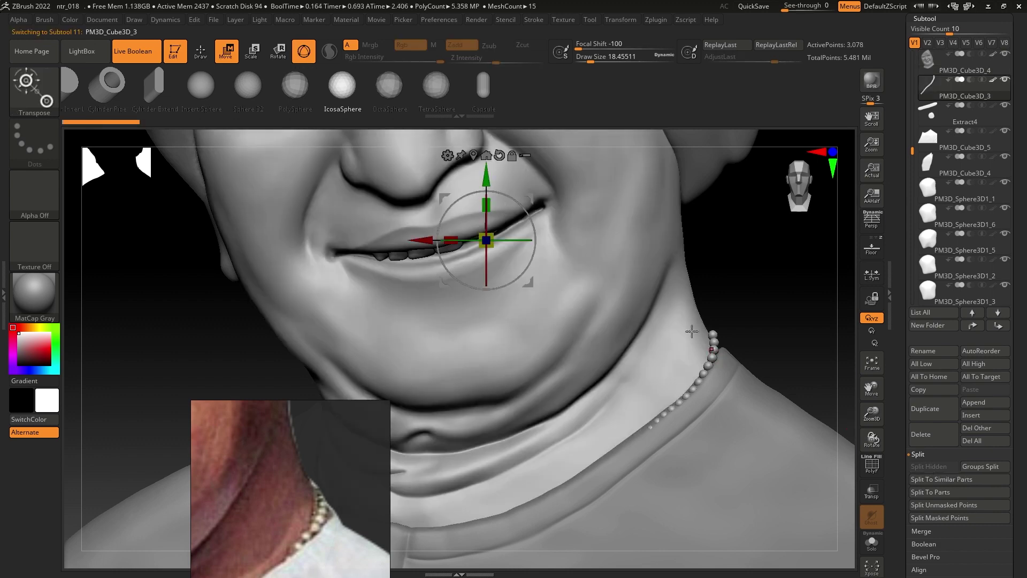
alt+click(711, 353)
key(q)
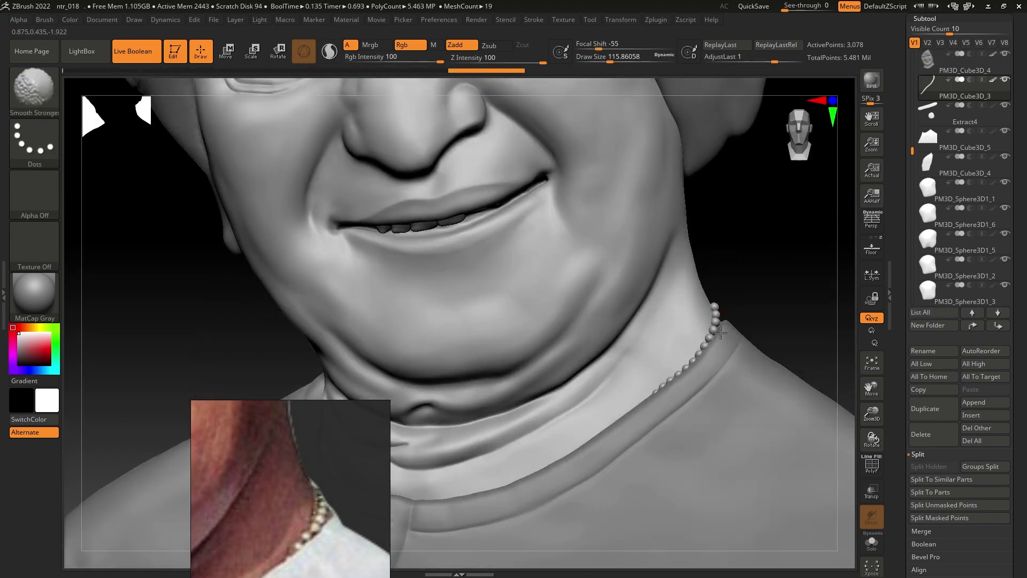
mouse_move(720, 332)
ctrl+right_down()
mouse_move(637, 428)
mouse_move(602, 343)
mouse_move(509, 456)
mouse_move(632, 307)
mouse_move(423, 536)
mouse_move(572, 374)
mouse_move(775, 311)
ctrl+right_up()
key(w)
alt+click(603, 342)
click(509, 456)
alt+click(423, 537)
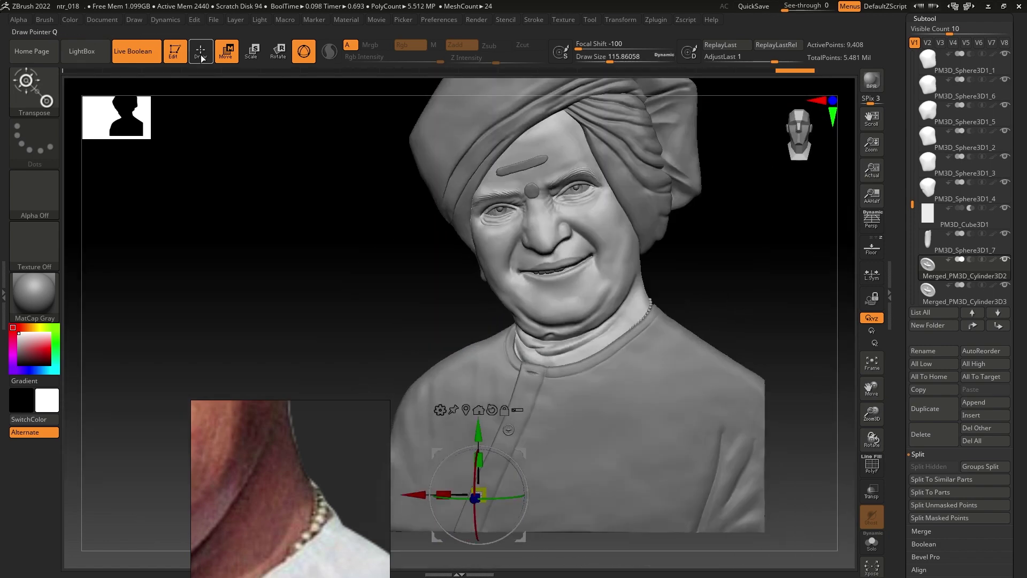
mouse_move(427, 267)
ctrl+right_down()
mouse_move(642, 311)
mouse_move(698, 272)
ctrl+right_up()
Step: Rotate the bead necklace with Transpose so it follows the neck
alt+click(650, 311)
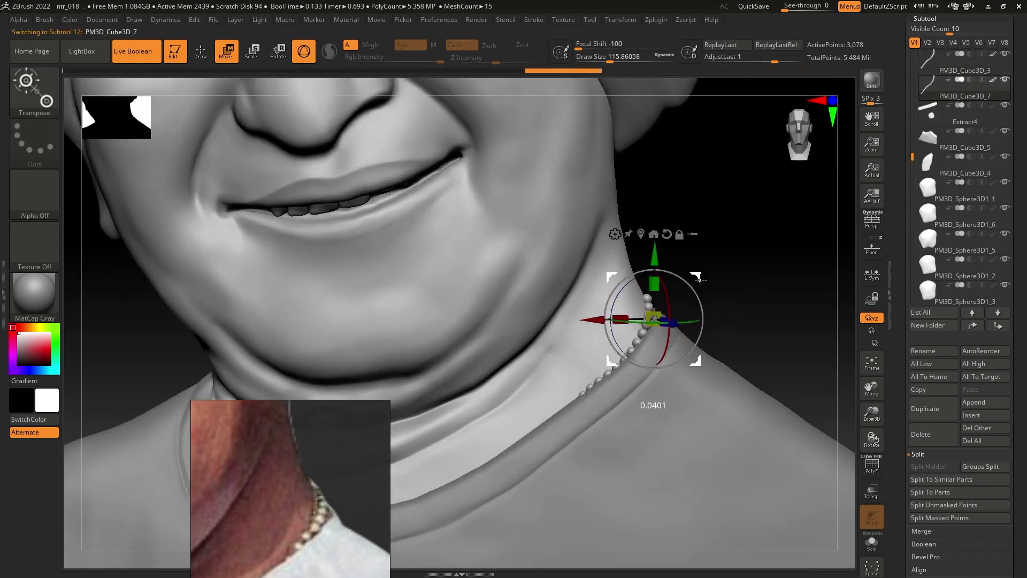
mouse_move(603, 222)
right_down()
mouse_move(668, 268)
mouse_move(647, 321)
right_up()
drag(706, 299, 719, 325)
mouse_move(718, 325)
right_down()
mouse_move(715, 270)
mouse_move(711, 289)
mouse_move(669, 321)
mouse_move(684, 326)
mouse_move(676, 291)
mouse_move(637, 402)
right_up()
key(q)
alt+click(676, 287)
alt+click(637, 398)
mouse_move(619, 436)
right_down()
mouse_move(692, 289)
mouse_move(633, 344)
mouse_move(714, 363)
right_up()
Step: Solo the necklace, split off its masked half with Split Masked Points, and delete it
key(alt+s)
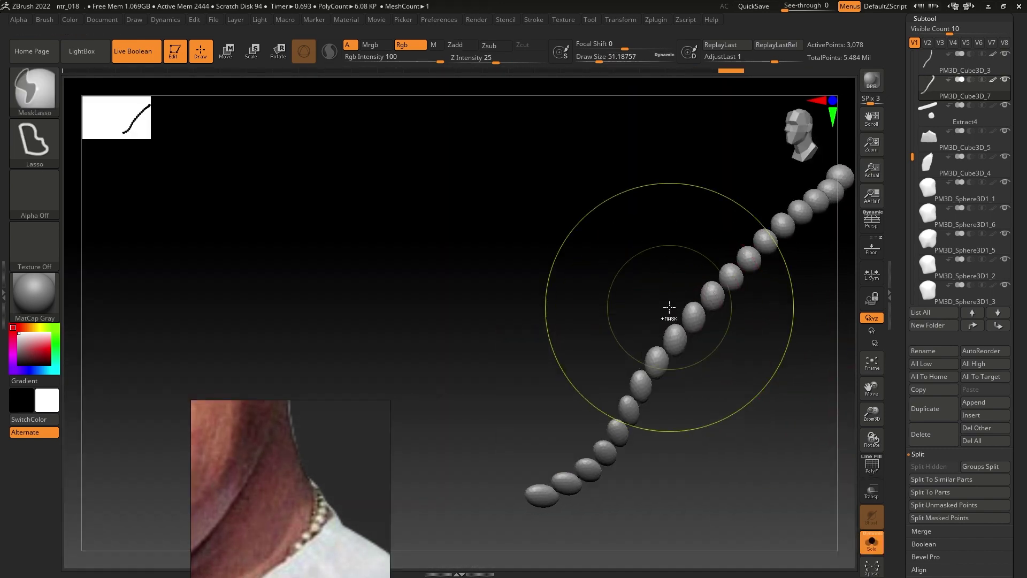
click(940, 517)
click(939, 434)
key(alt+s)
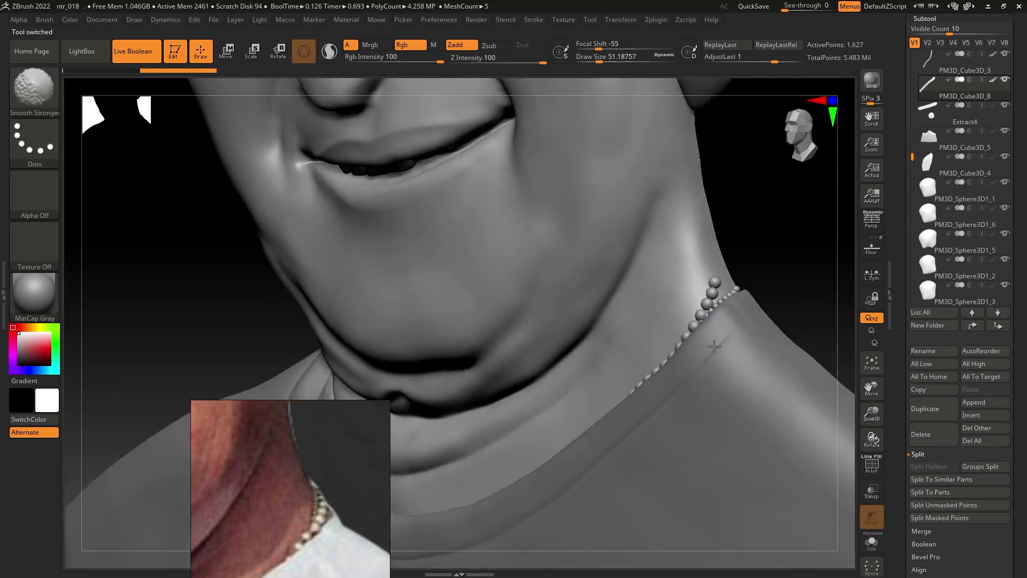
mouse_move(736, 358)
right_down()
mouse_move(736, 322)
mouse_move(642, 342)
right_up()
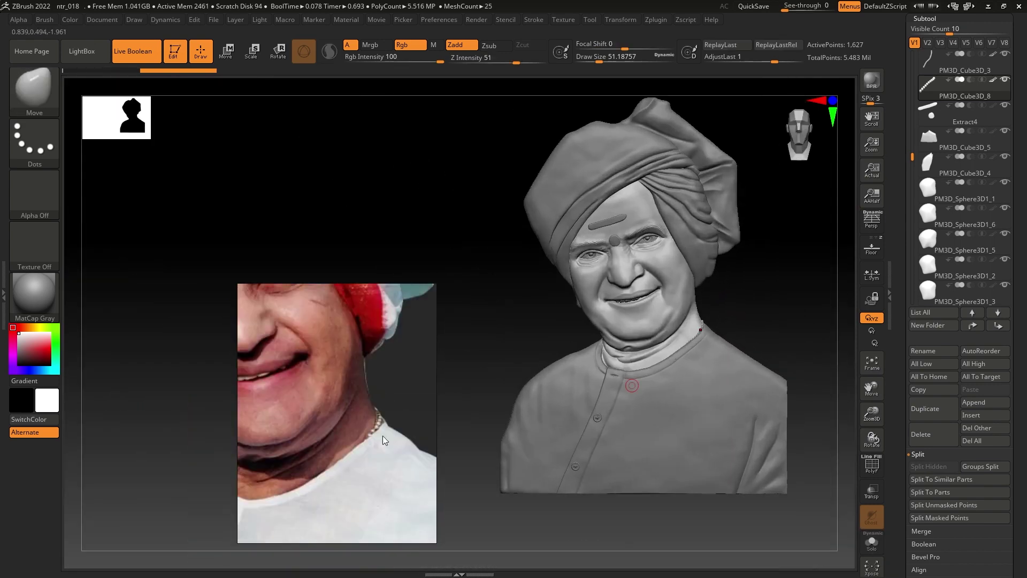
Step: Reposition the reference photo, select the turban subtool, and choose the DamStandard brush
drag(429, 351, 275, 339)
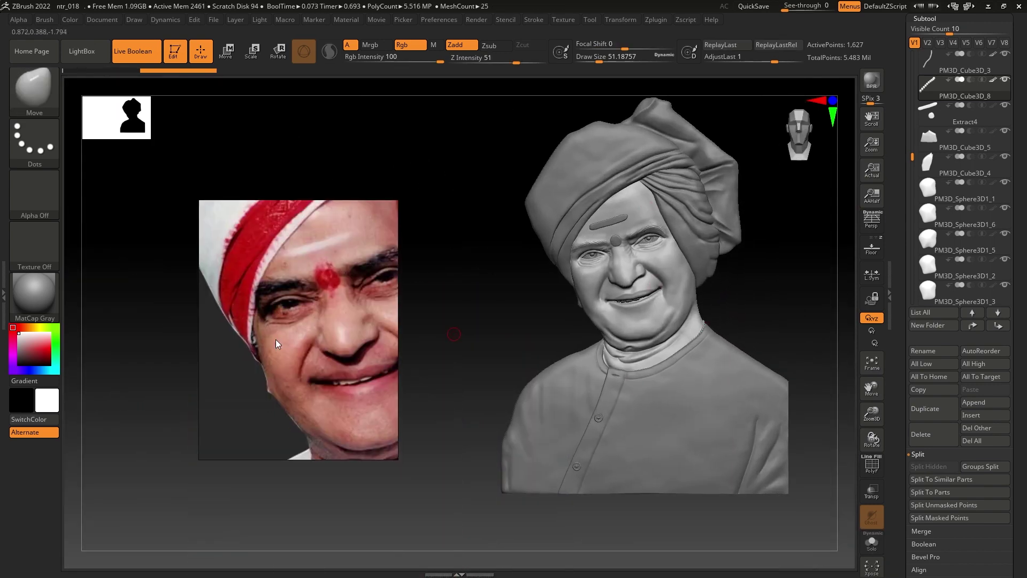
scroll(275, 339, down, 3)
scroll(724, 434, up, 5)
scroll(724, 434, up, 3)
scroll(724, 435, up, 3)
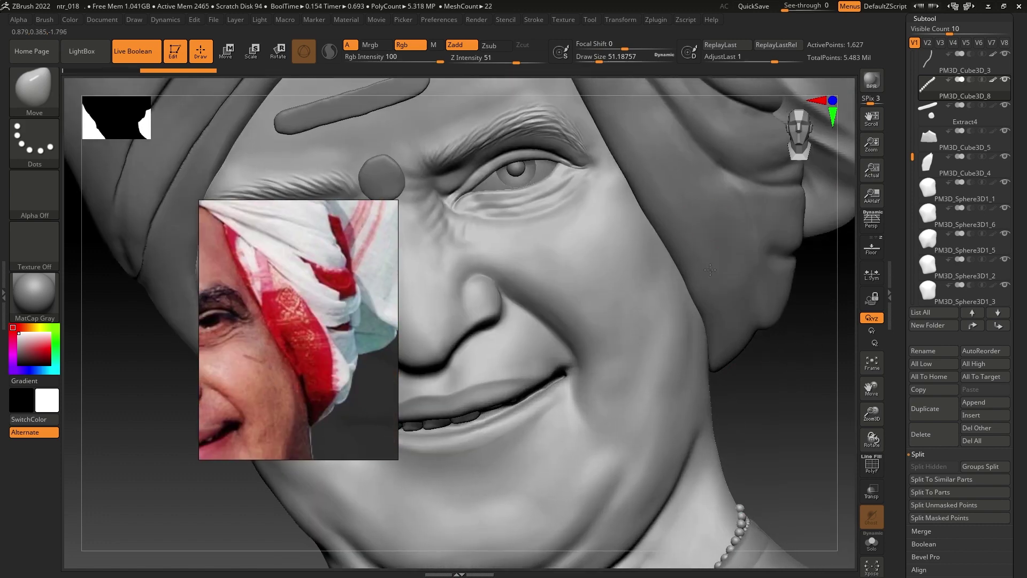
alt+right_drag(653, 268, 653, 383)
alt+click(95, 159)
key(b)
key(d)
key(s)
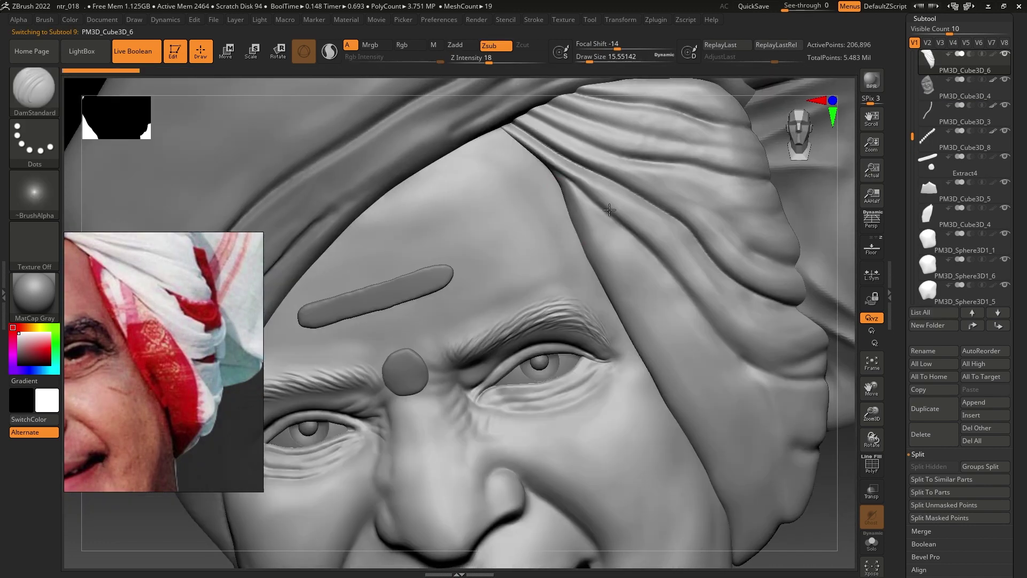
Step: Carve crease lines along the turban folds above the forehead, then preview the sculpt in colour
drag(559, 177, 587, 195)
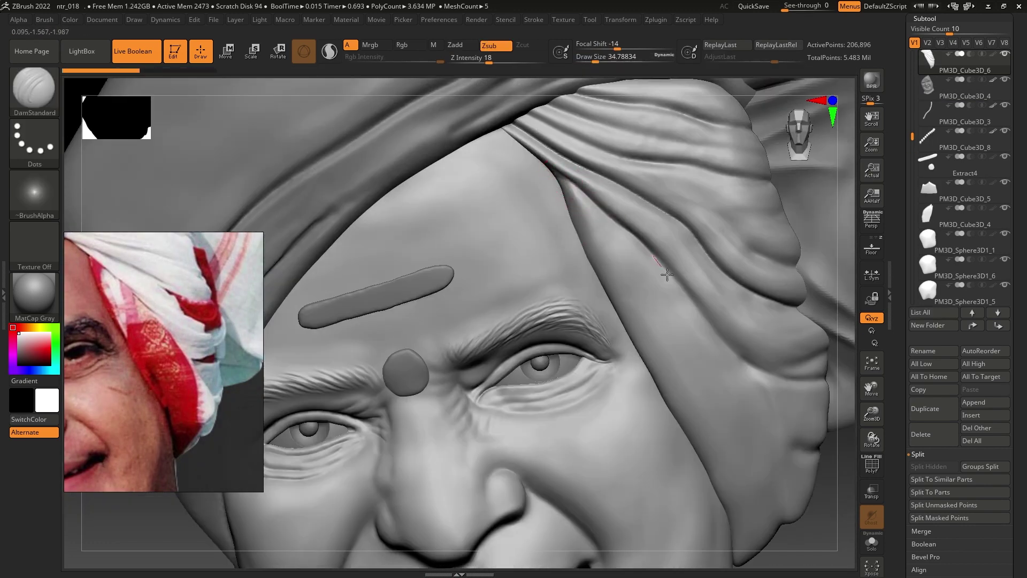
drag(773, 376, 786, 375)
alt+right_drag(760, 321, 759, 353)
mouse_move(710, 329)
mouse_down()
mouse_move(722, 344)
mouse_move(740, 340)
mouse_up()
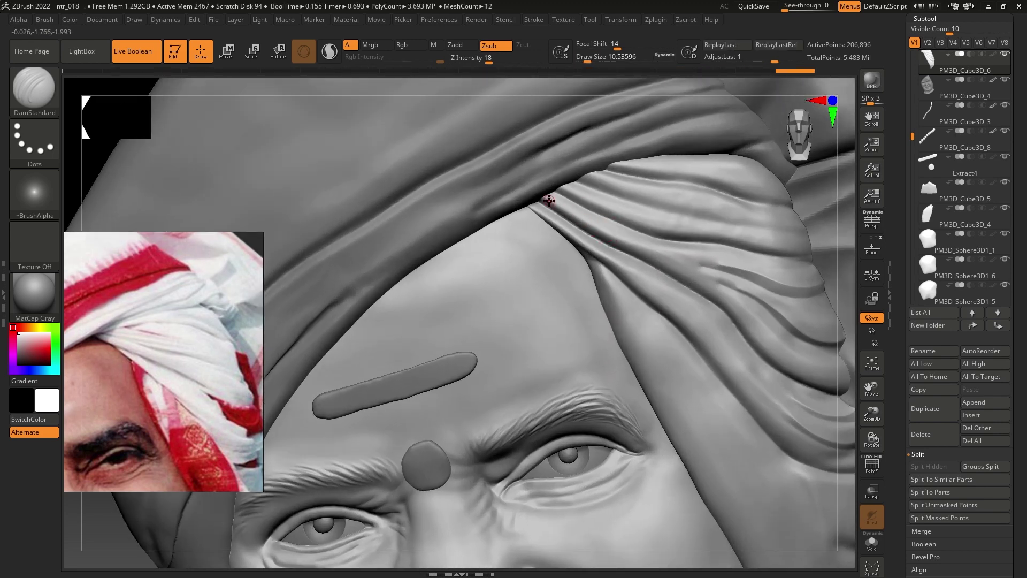
click(681, 256)
drag(664, 263, 717, 268)
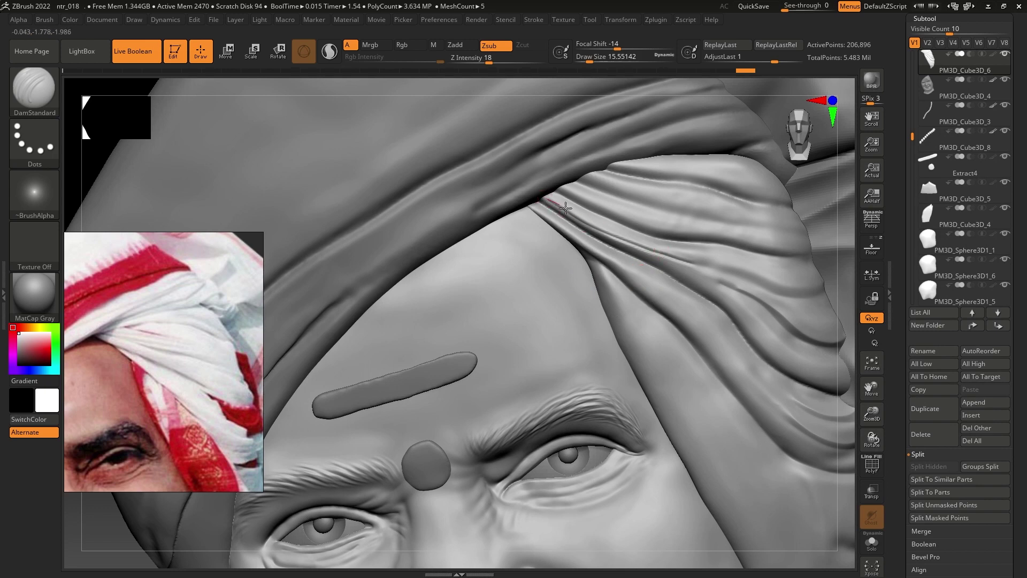
key(bracketright)
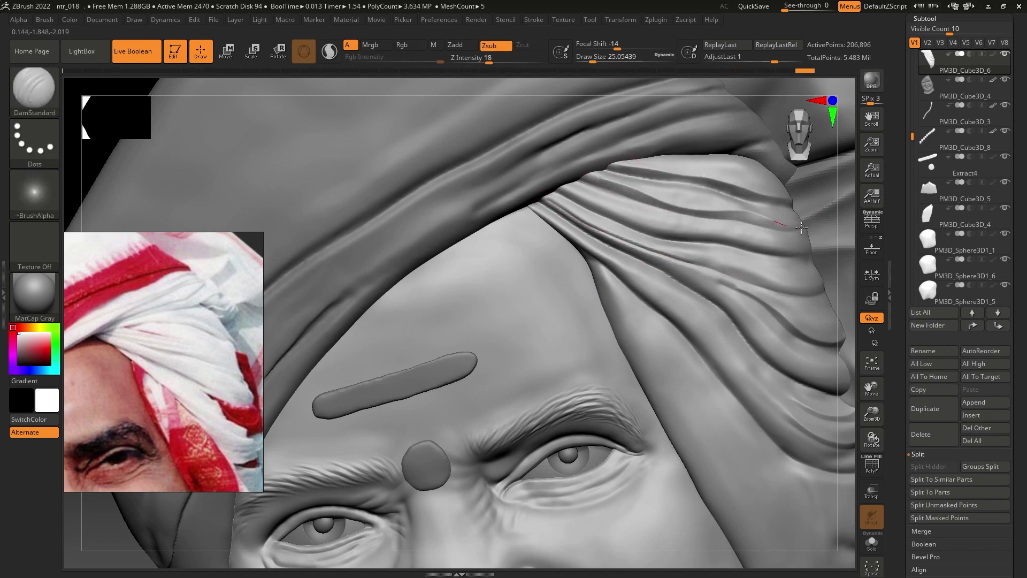
ctrl+right_drag(801, 227, 620, 220)
scroll(225, 380, down, 3)
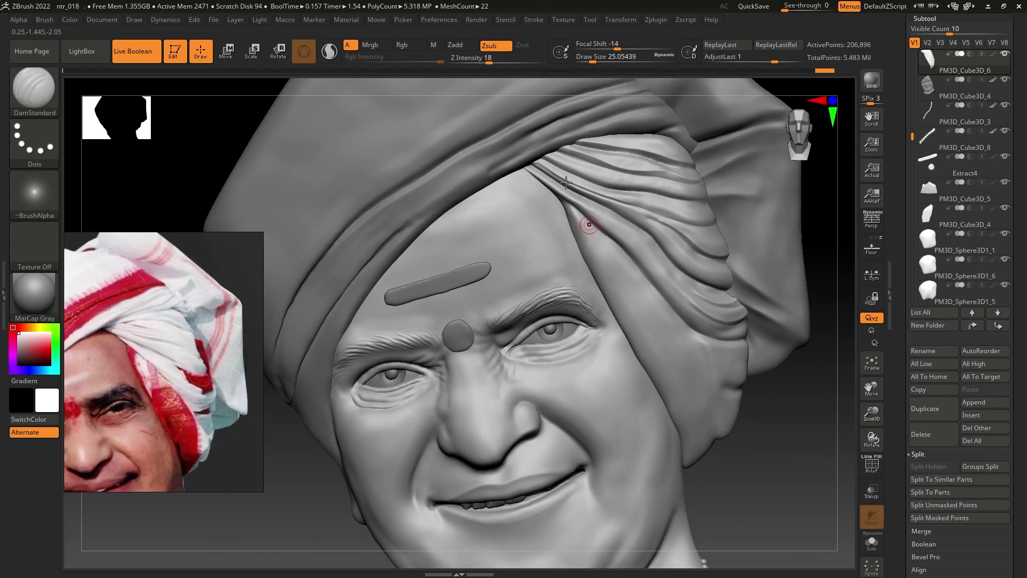
key(shift+p)
click(868, 246)
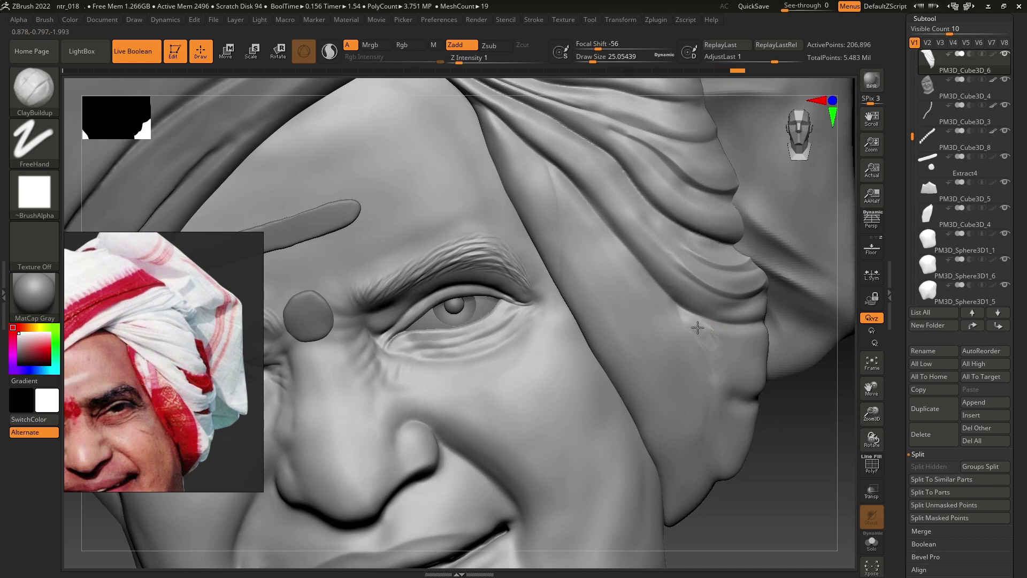
Step: Mask the turban edge beside the temple and set the brush size to about 25
ctrl+drag(690, 230, 760, 300)
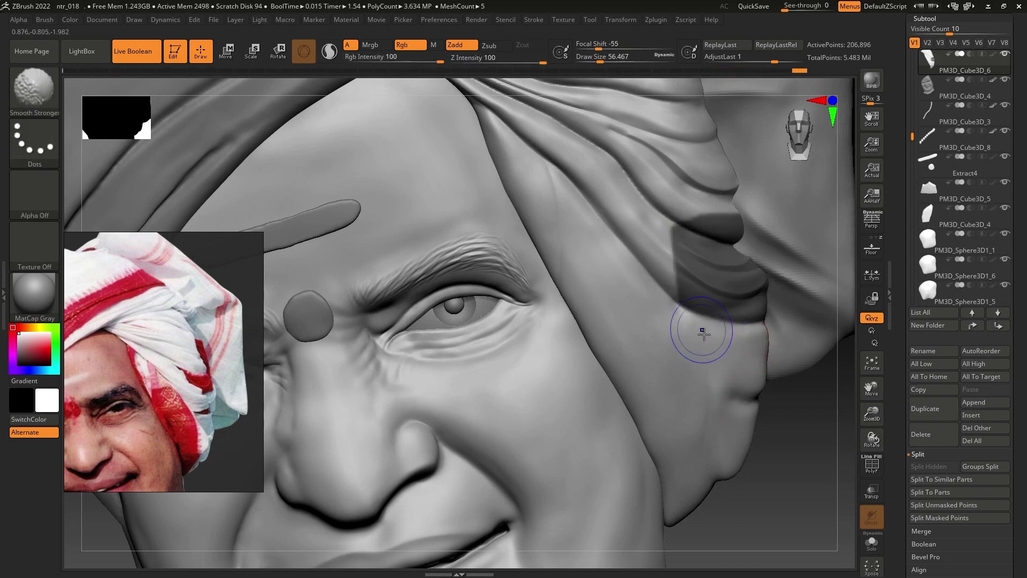
right_drag(722, 394, 740, 451)
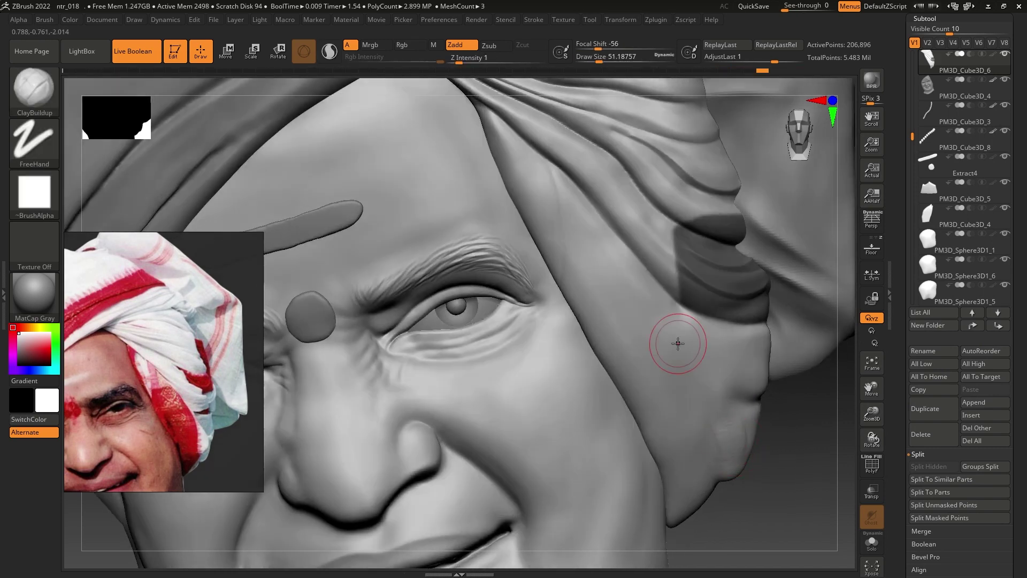
key(s)
drag(729, 388, 721, 396)
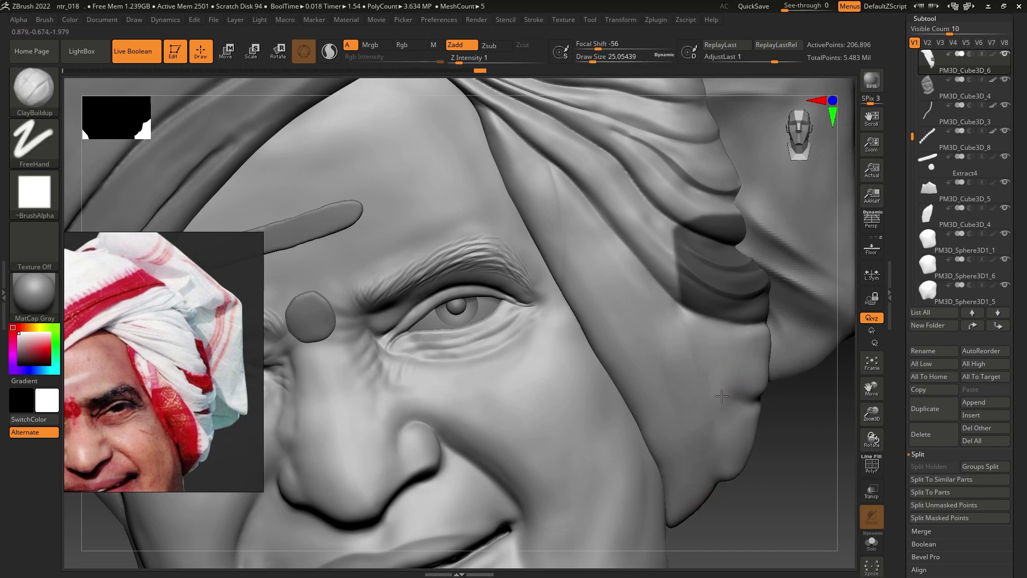
right_drag(729, 409, 564, 298)
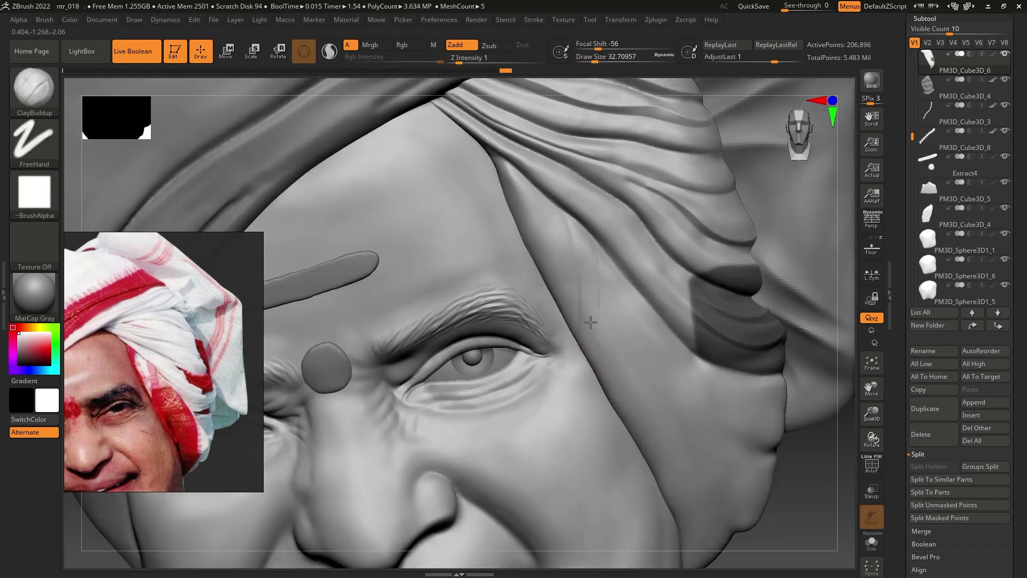
right_drag(653, 408, 687, 459)
key(s)
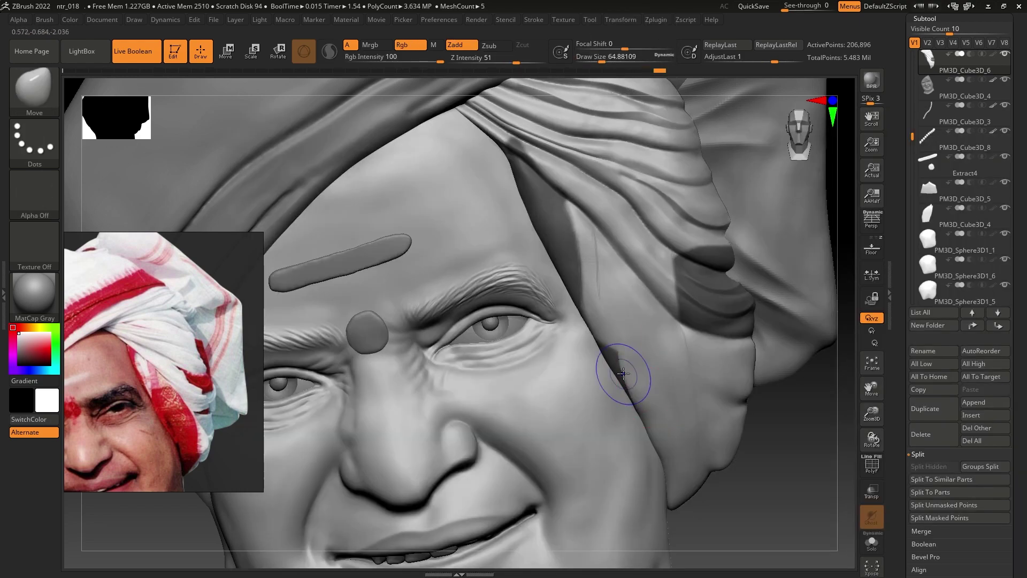
right_drag(619, 378, 642, 407)
drag(653, 417, 678, 468)
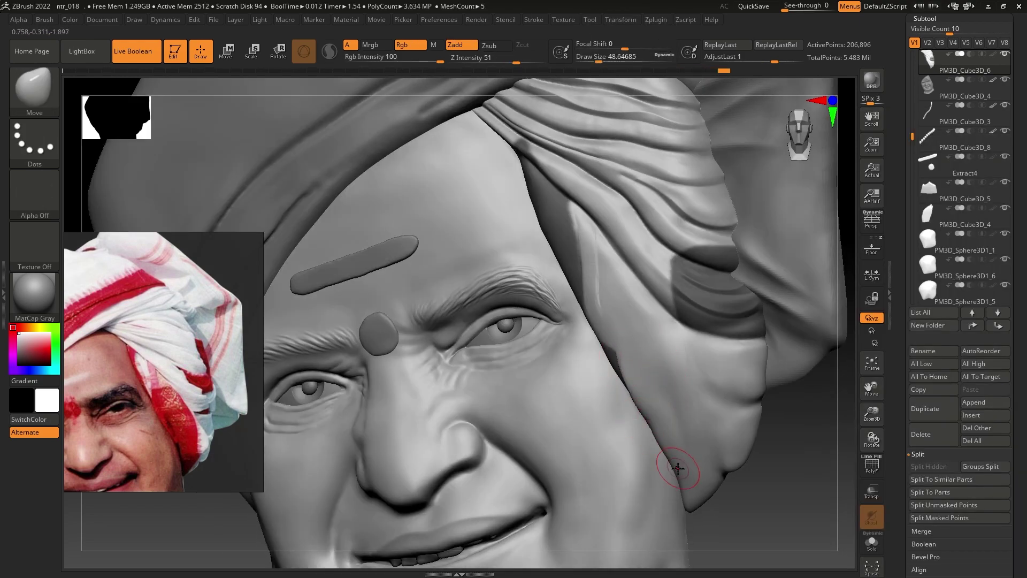
mouse_move(661, 428)
ctrl+right_down()
mouse_move(695, 289)
mouse_move(637, 353)
mouse_move(579, 232)
ctrl+right_up()
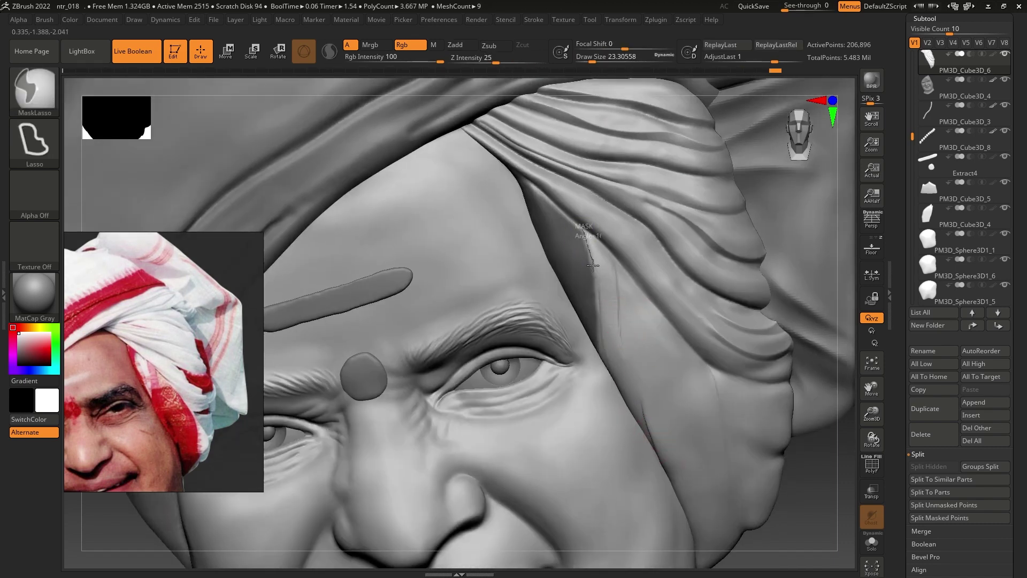
Step: Carve a faint turban crease, then step back and forth through the undo history
key(s)
drag(619, 319, 599, 291)
key(ctrl+z)
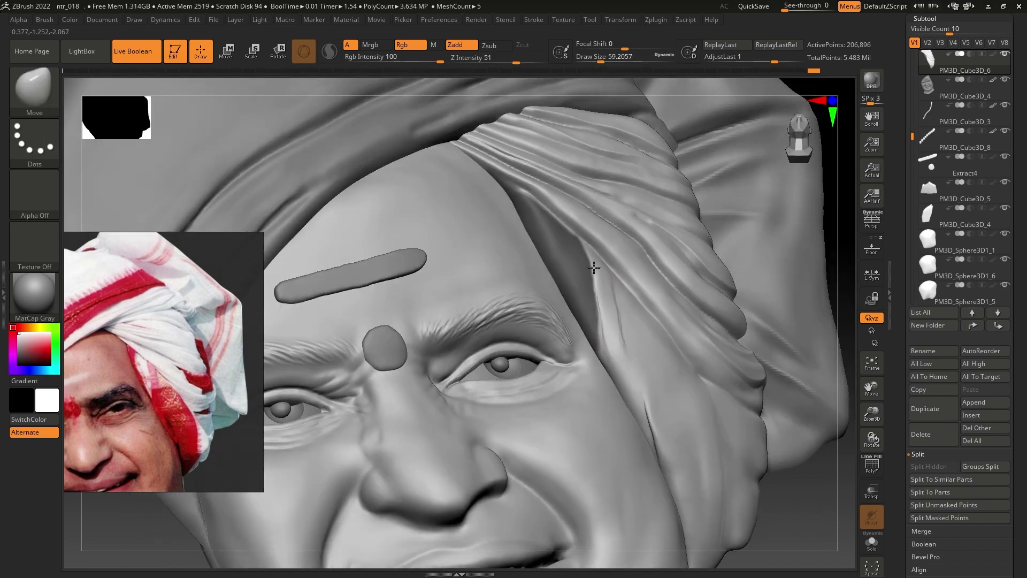
key(ctrl+z)
key(ctrl+z)
key(ctrl+z)
key(ctrl+z)
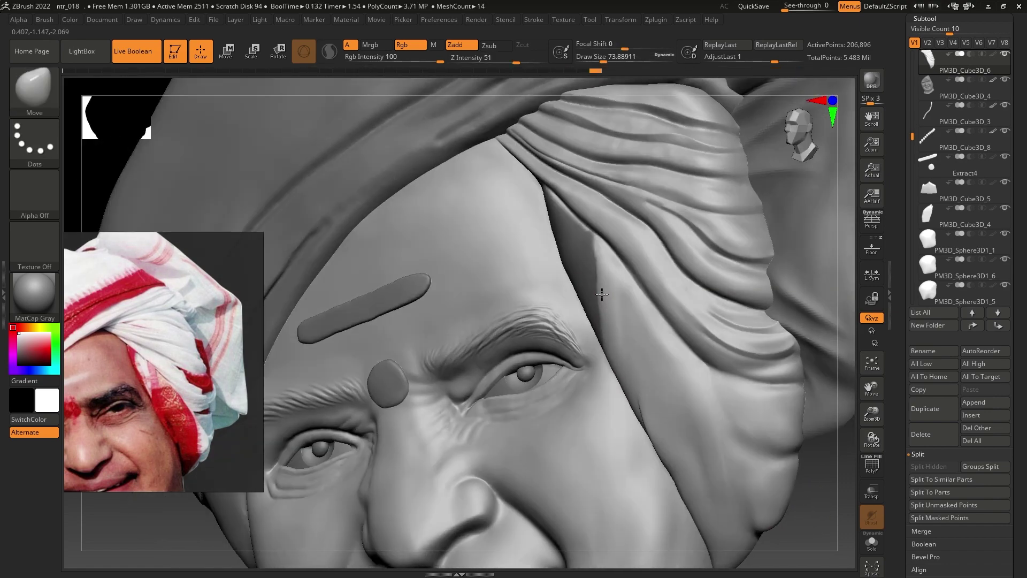
key(ctrl+z)
key(ctrl+shift+z)
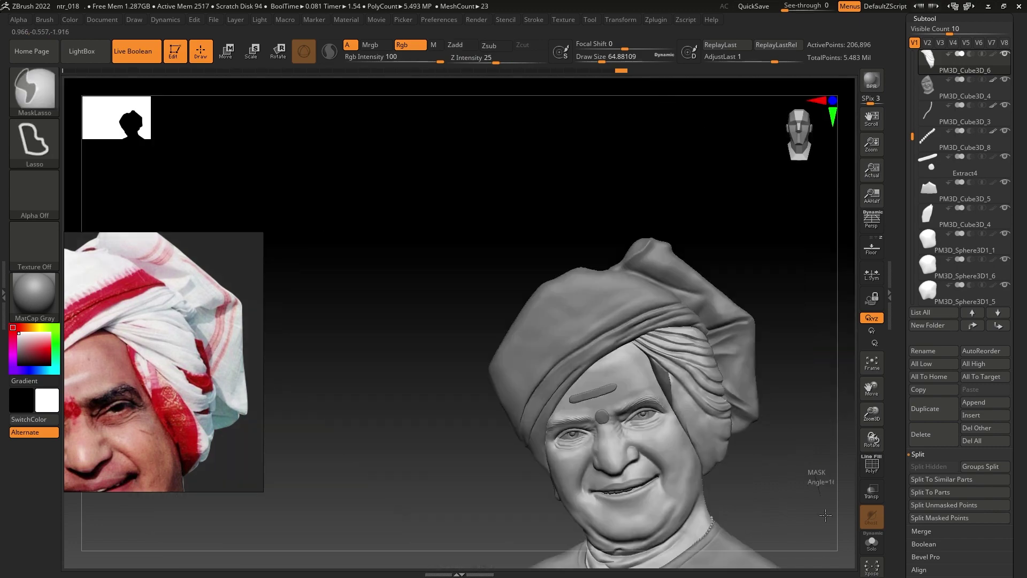
key(ctrl+shift+z)
key(ctrl+shift+z)
key(ctrl+shift+z)
key(ctrl+shift+z)
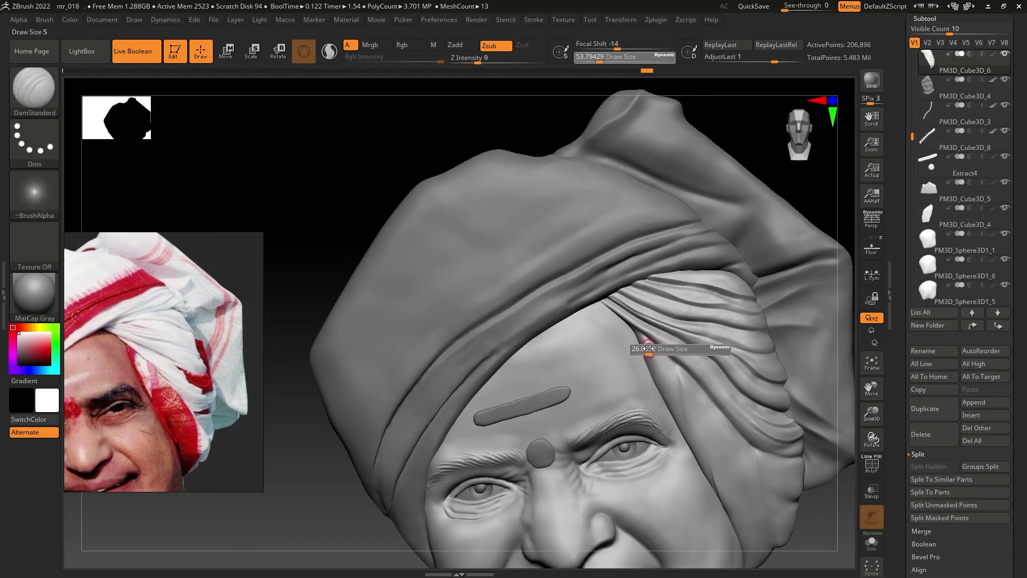
key(ctrl+shift+z)
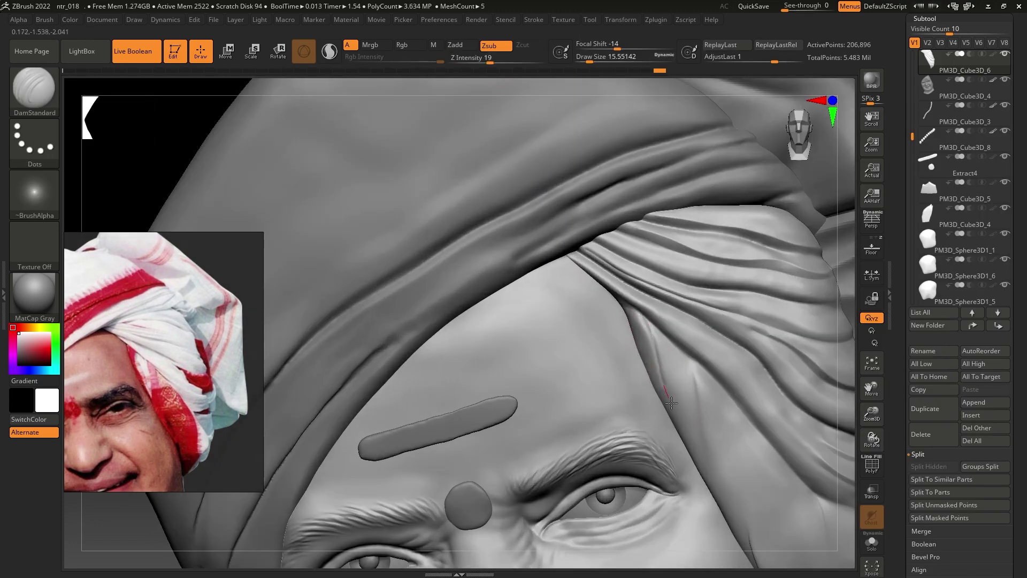
key(ctrl+shift+z)
key(ctrl+shift+z)
key(ctrl+shift+z)
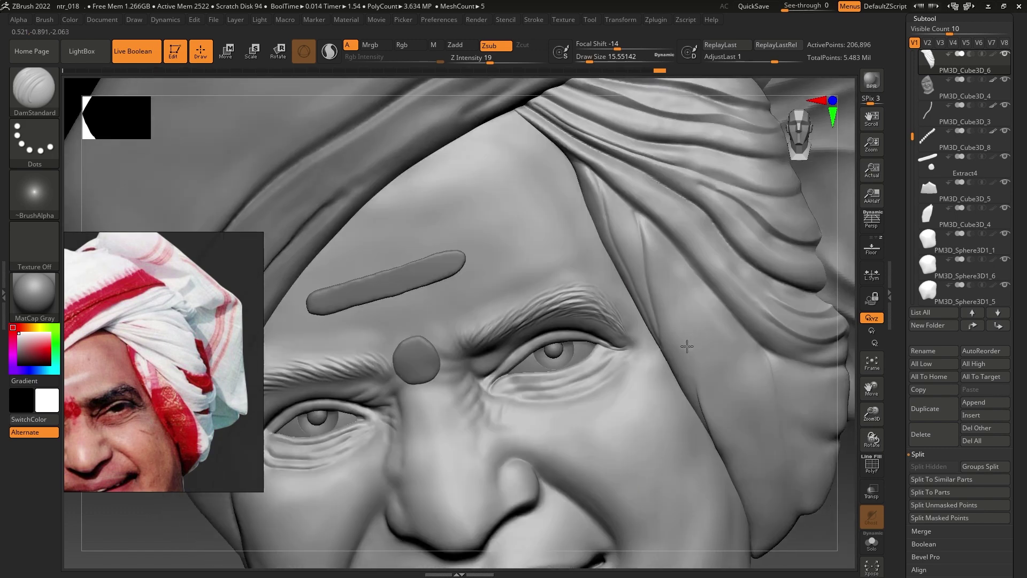
key(ctrl+shift+z)
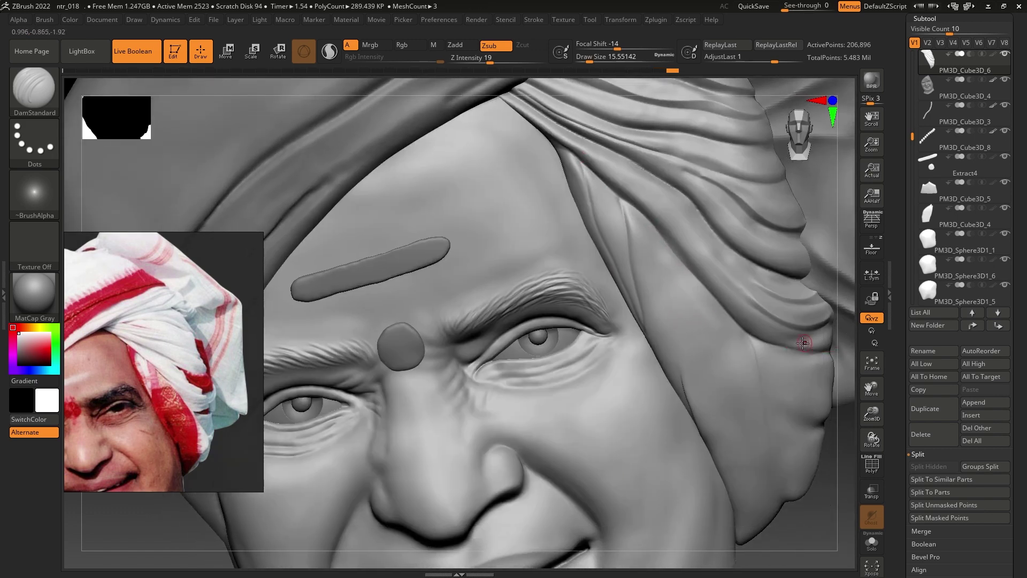
key(ctrl+shift+z)
key(ctrl+shift+z)
key(ctrl+shift+z)
key(ctrl+shift+z)
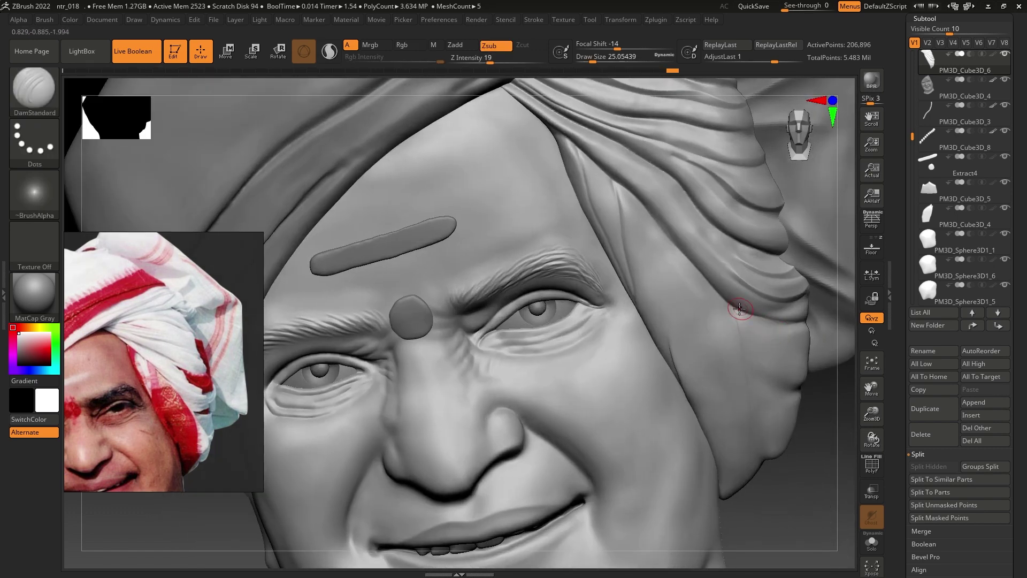
key(ctrl+shift+z)
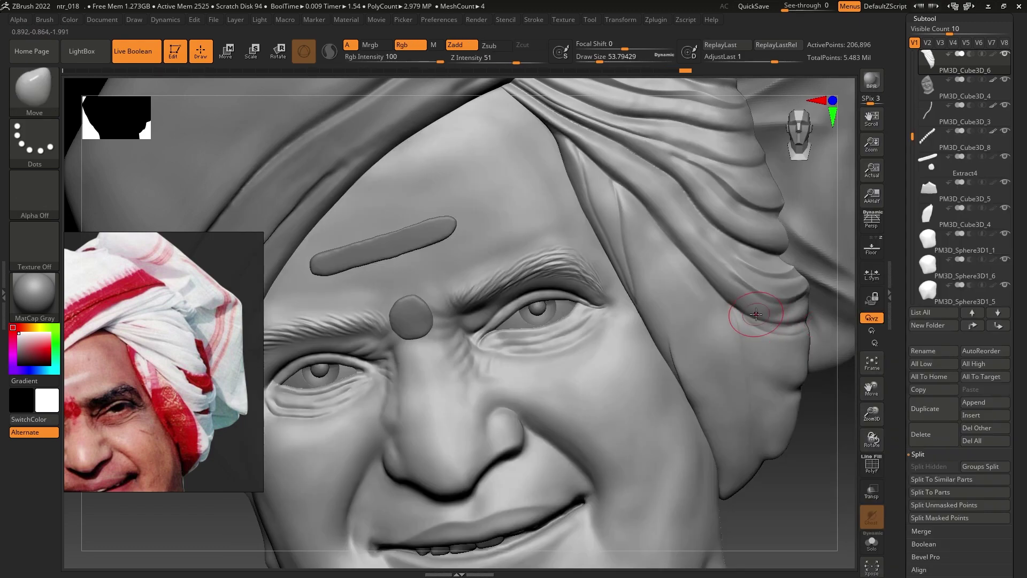
key(ctrl+shift+z)
key(ctrl+shift+z)
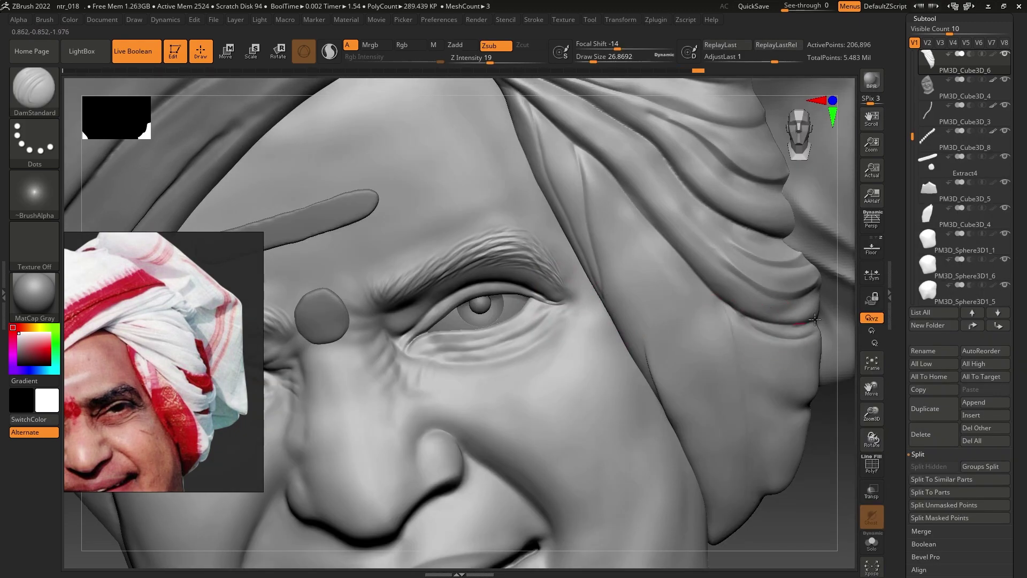
Step: Pick the Clay Buildup brush, move the reference photo right, and zoom it to the full face
key(b)
key(c)
key(b)
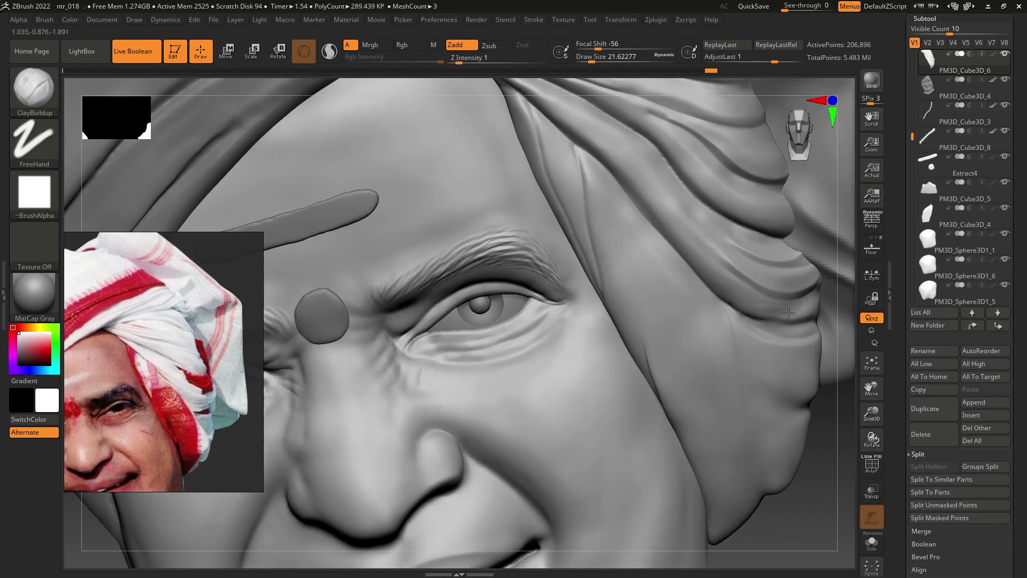
key(ctrl+shift+z)
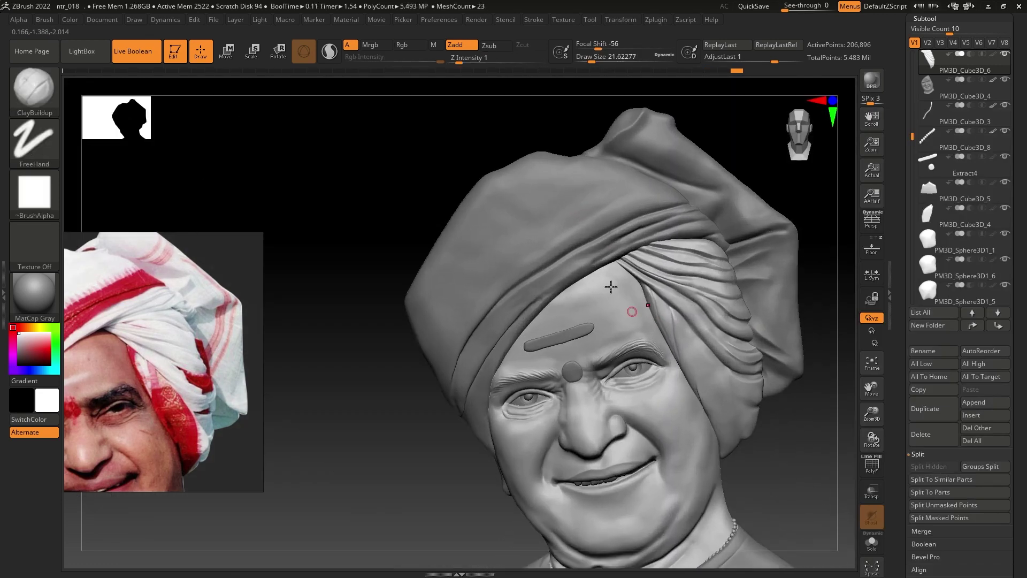
drag(137, 398, 201, 378)
scroll(242, 393, up, 1)
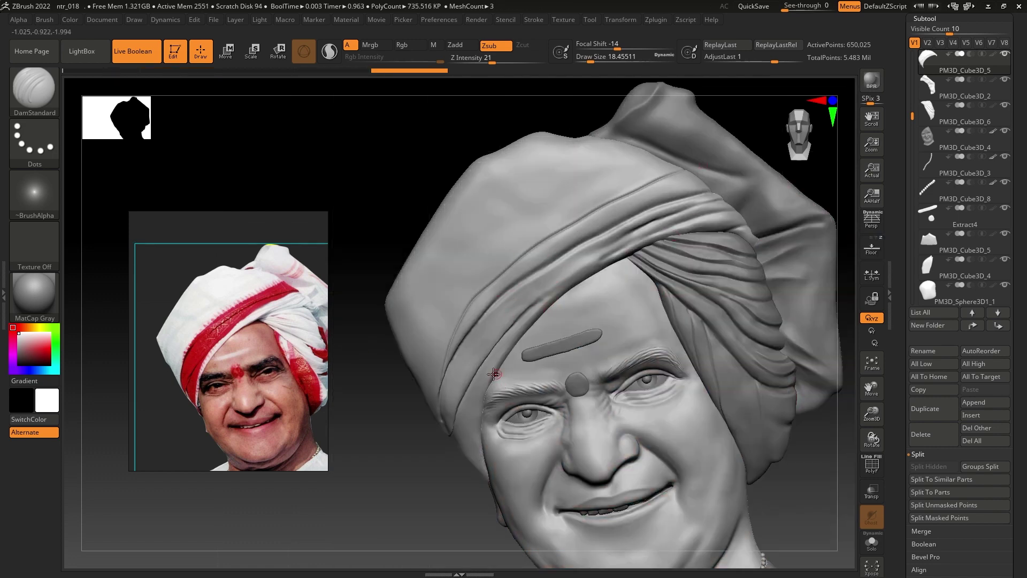
Step: Shift-smooth the creases down the turban's left side above the forehead
mouse_move(493, 374)
right_down()
mouse_move(430, 475)
mouse_move(424, 373)
right_up()
key(shift)
drag(452, 304, 436, 336)
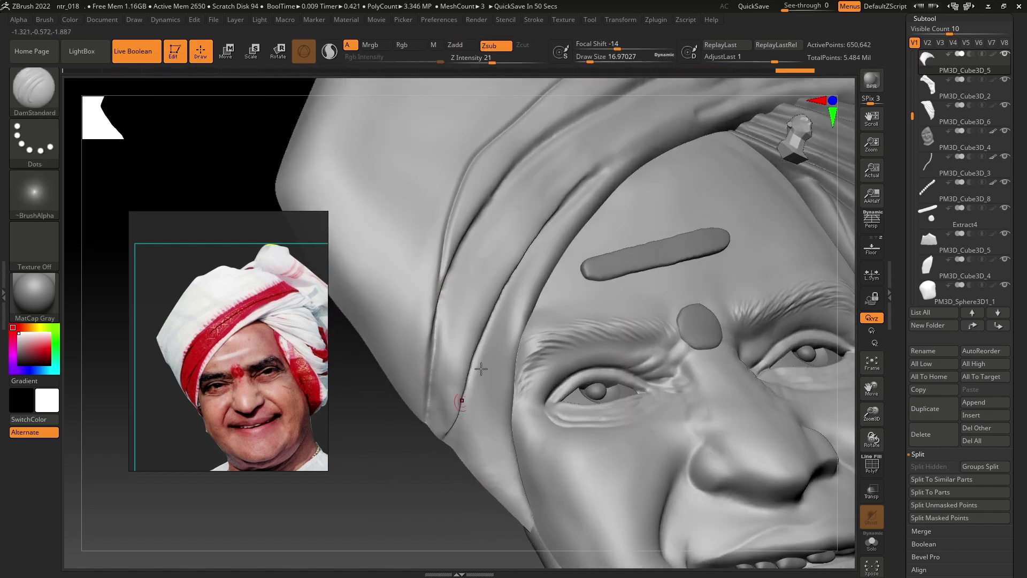
shift+right_drag(430, 457, 472, 248)
shift+drag(472, 248, 449, 417)
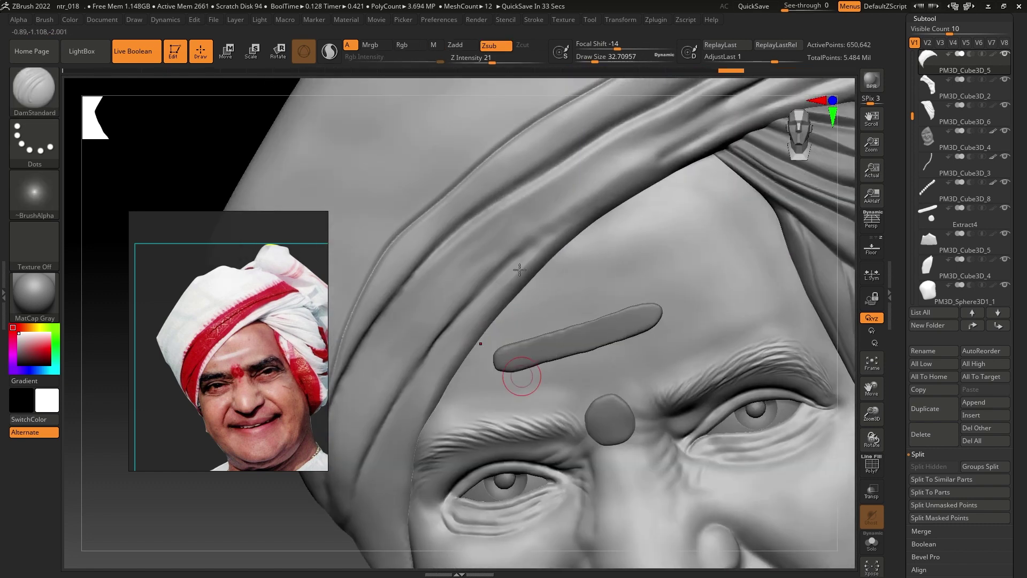
right_drag(631, 142, 521, 373)
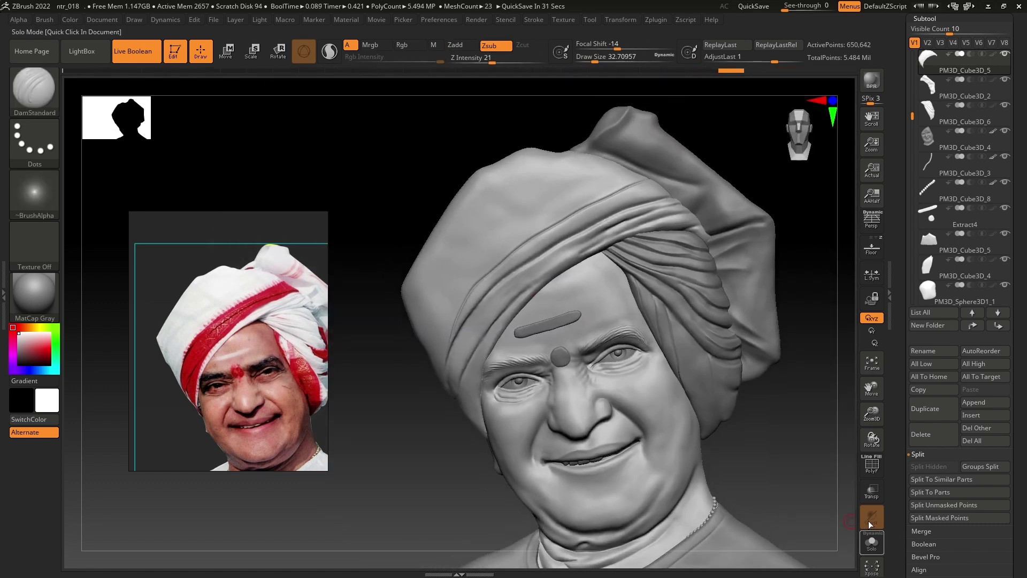
Step: Preview the model's polypaint colours, then return it to plain grey clay
click(865, 245)
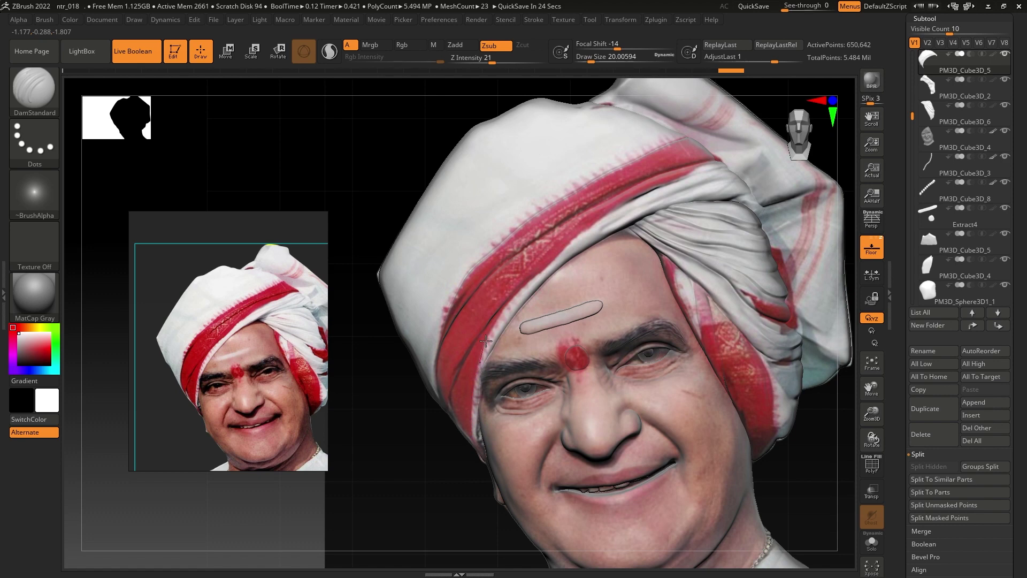
click(865, 248)
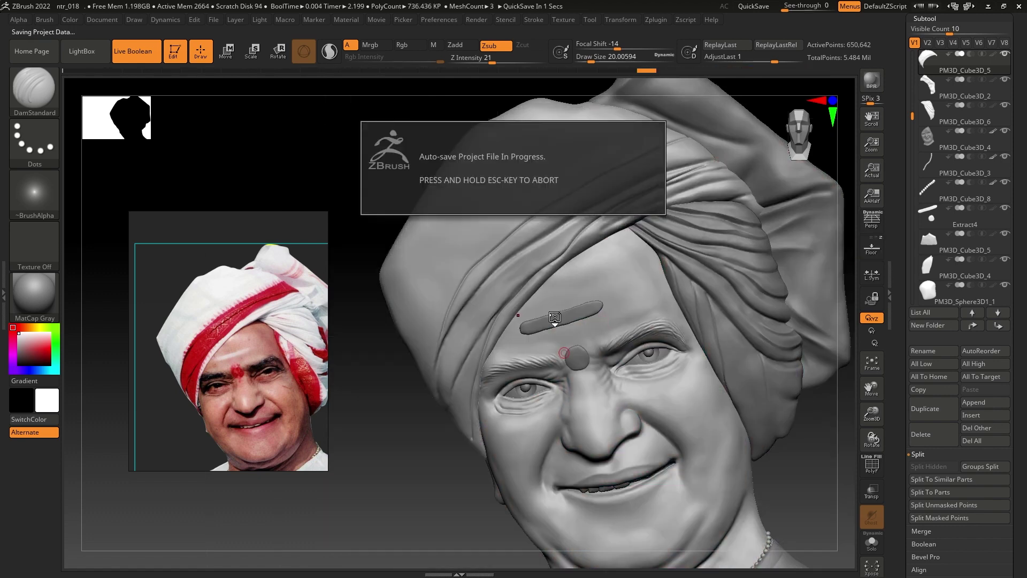
mouse_move(543, 323)
right_down()
mouse_move(508, 300)
mouse_move(479, 314)
right_up()
Step: Switch to the ClayBuildup brush and zoom in on the forehead
key(b)
key(c)
key(b)
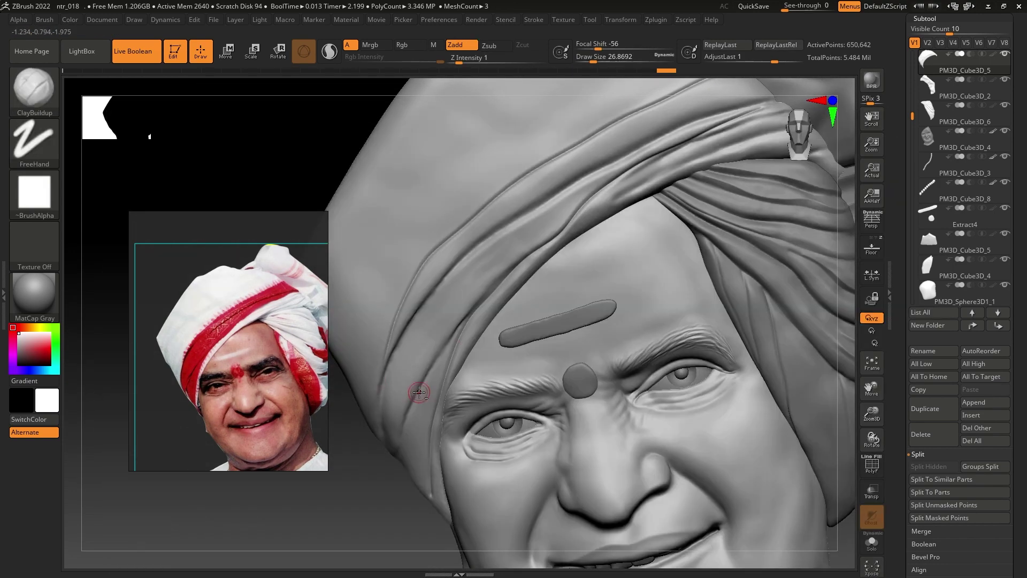
alt+right_drag(420, 328, 430, 345)
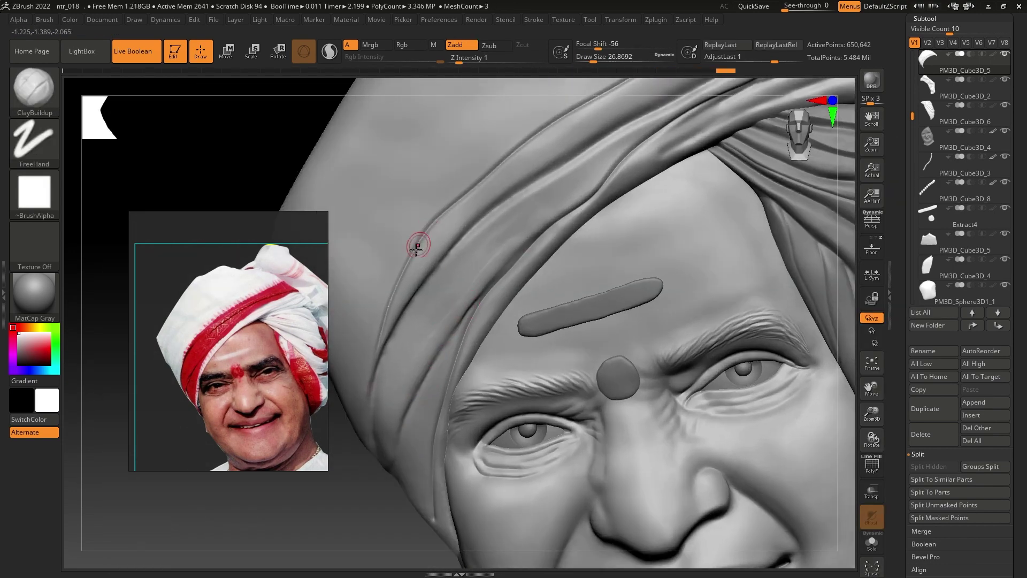
mouse_move(387, 440)
alt+right_down()
mouse_move(493, 310)
mouse_move(458, 365)
mouse_move(600, 223)
alt+right_up()
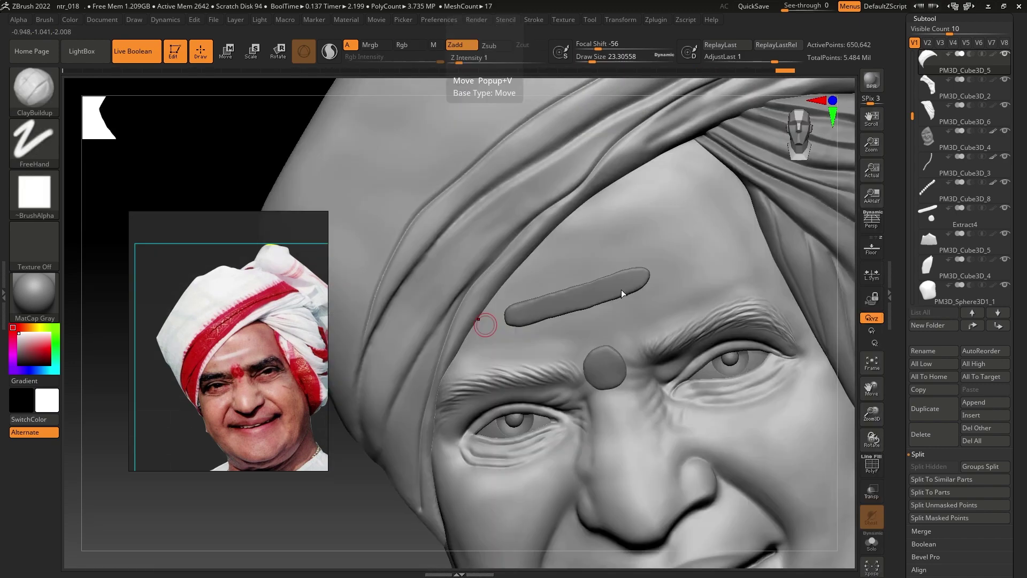
Step: Lasso-mask the turban area above the forehead, clear the mask, and reframe the bust
key(ctrl)
ctrl+drag(525, 246, 449, 369)
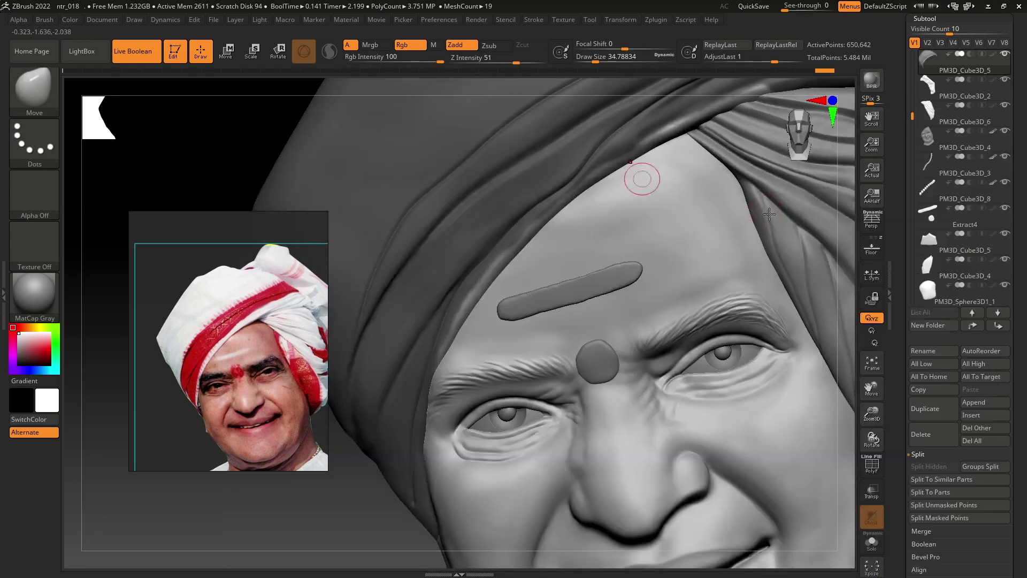
ctrl+click(658, 200)
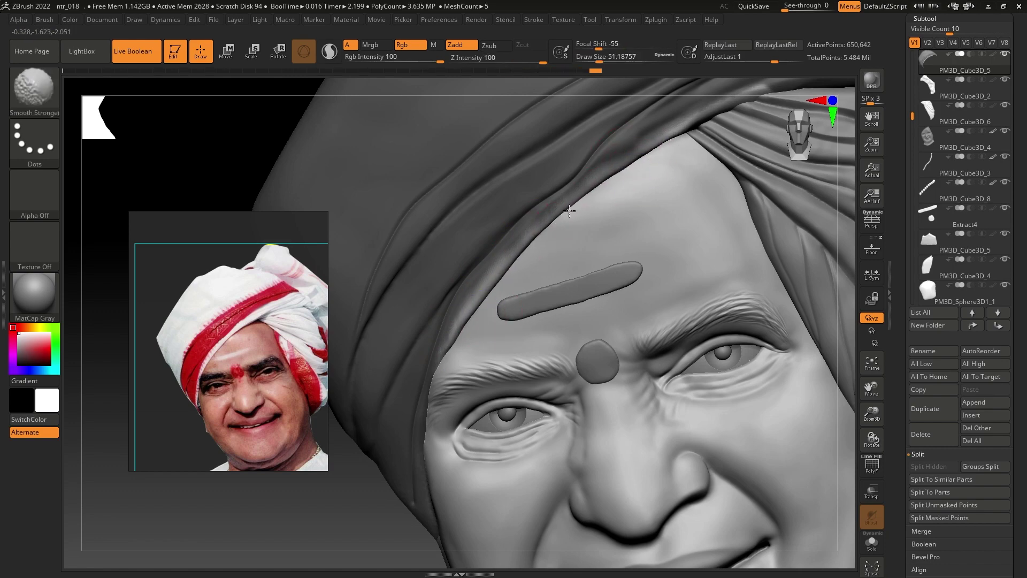
key(f)
scroll(562, 246, up, 5)
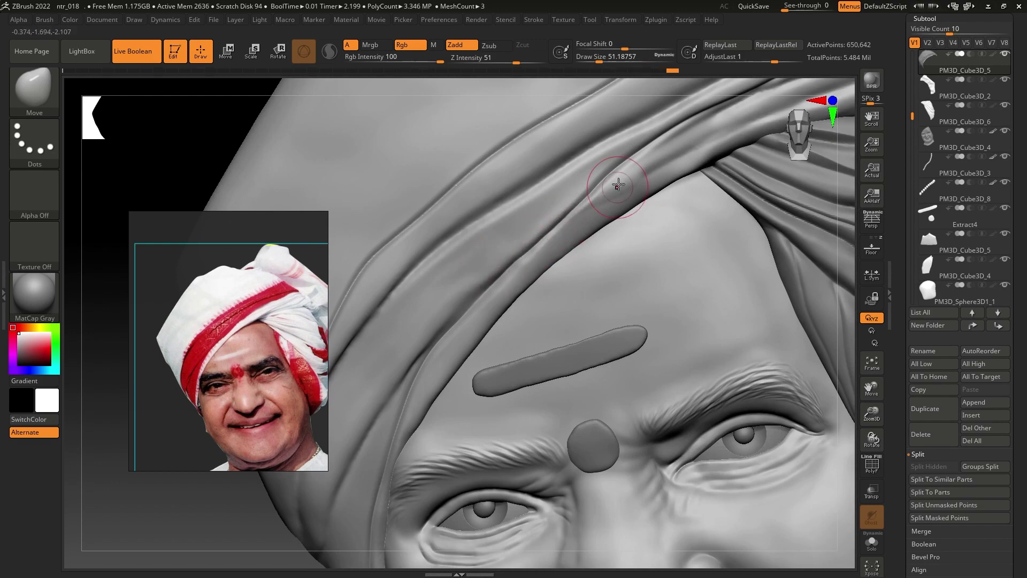
key(f)
scroll(564, 231, up, 5)
Step: Switch to the Move brush and select the PM3D_Cube3D_2 turban subtool
key(s)
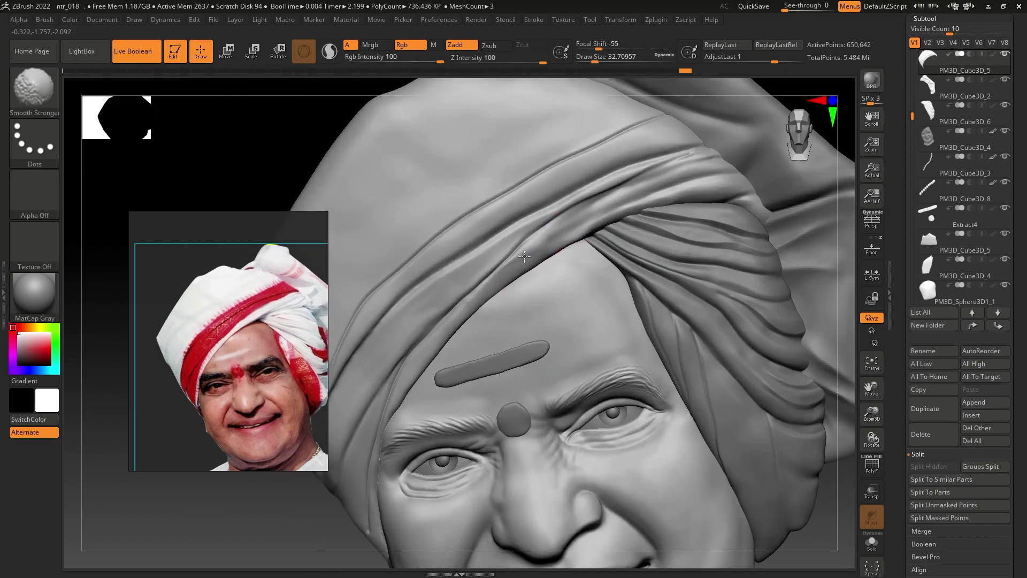
key(b)
key(m)
key(v)
alt+click(616, 185)
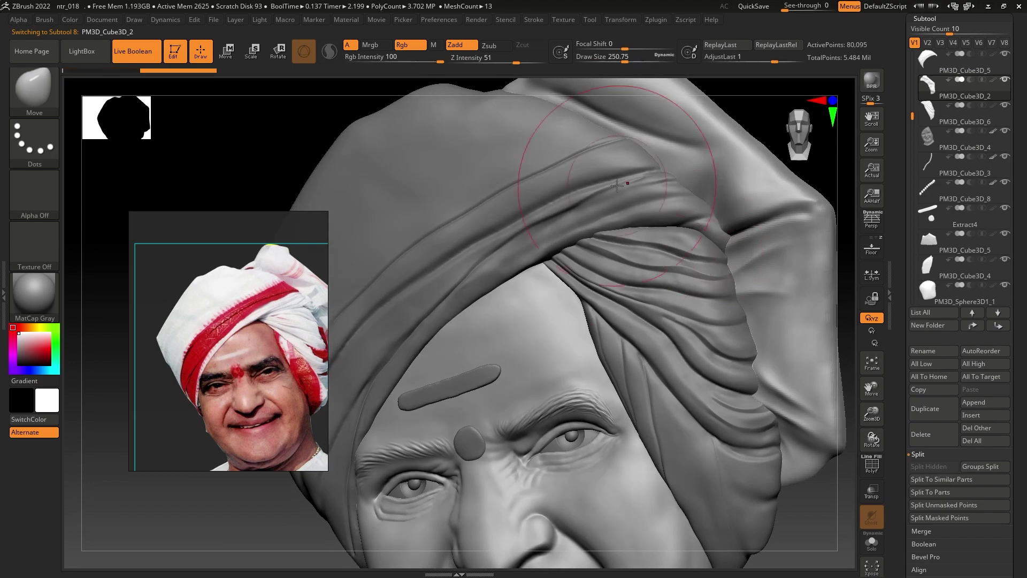
mouse_move(617, 185)
right_down()
mouse_move(681, 221)
mouse_move(621, 321)
right_up()
key(f)
scroll(620, 330, up, 5)
Step: Select turban subtools PM3D_Cube3D_6, then PM3D_Cube3D_5, framing the turban folds
alt+click(620, 329)
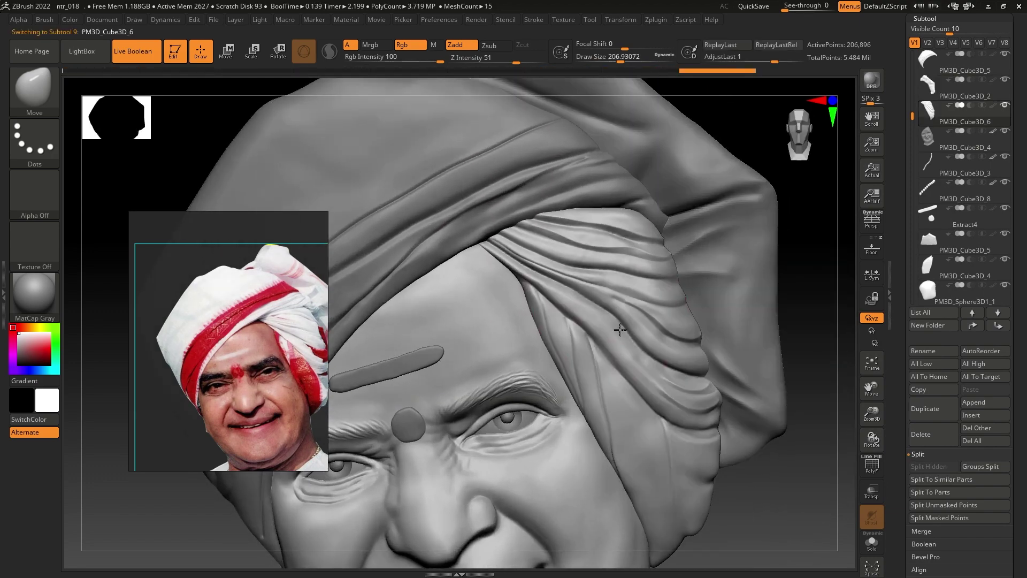
key(f)
scroll(620, 329, up, 5)
scroll(438, 327, down, 3)
scroll(438, 327, up, 4)
alt+click(438, 327)
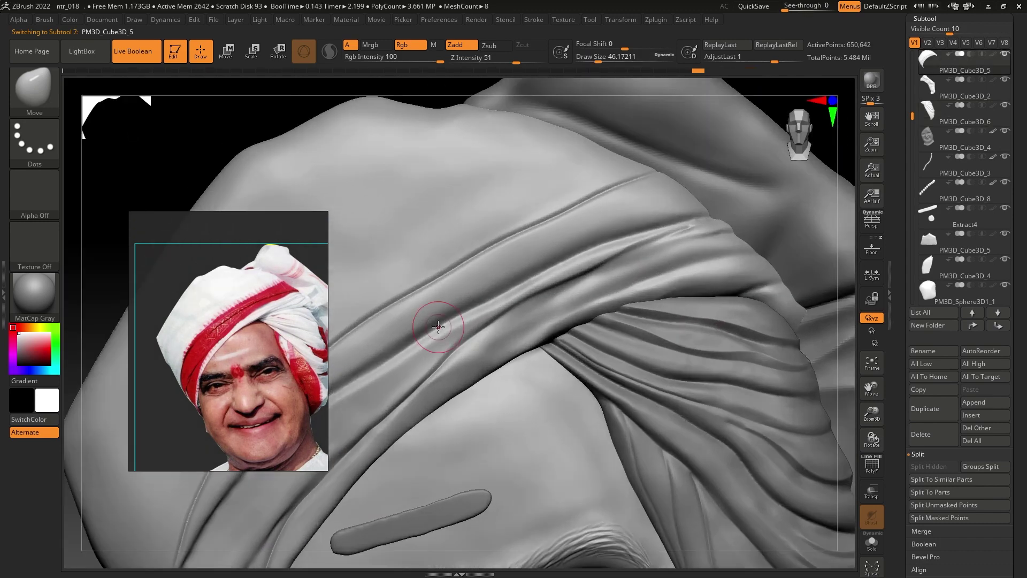
Step: Build up the cloth fold ridge with ClayBuildup and smooth the fresh surface
key(b)
key(c)
key(b)
right_drag(438, 327, 529, 354)
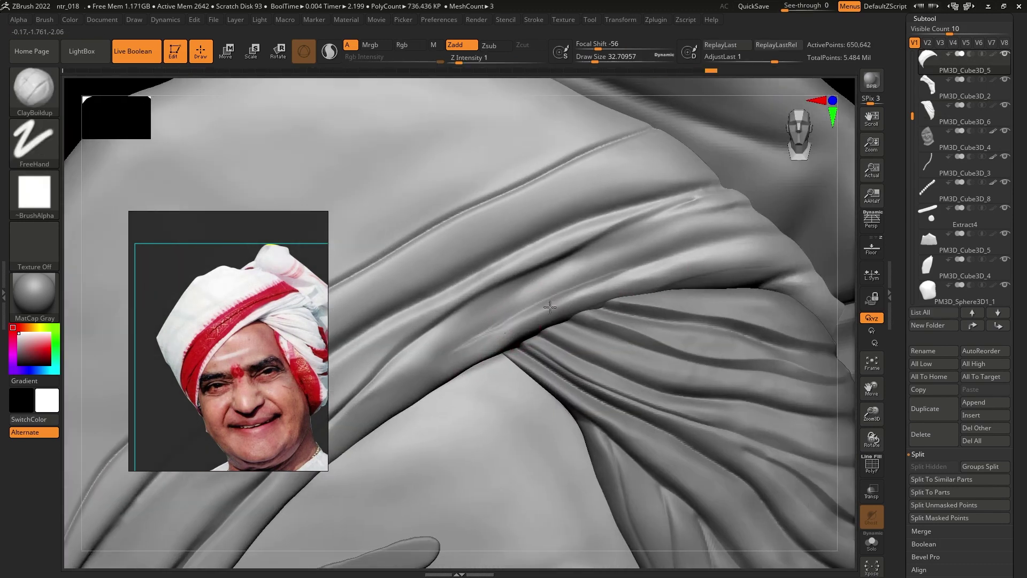
drag(436, 375, 513, 330)
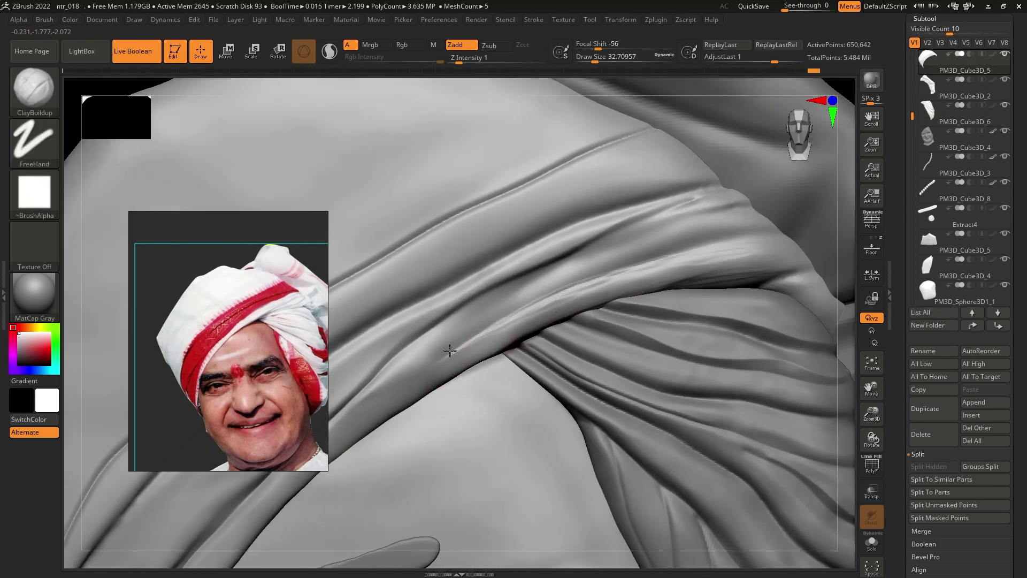
drag(451, 351, 550, 285)
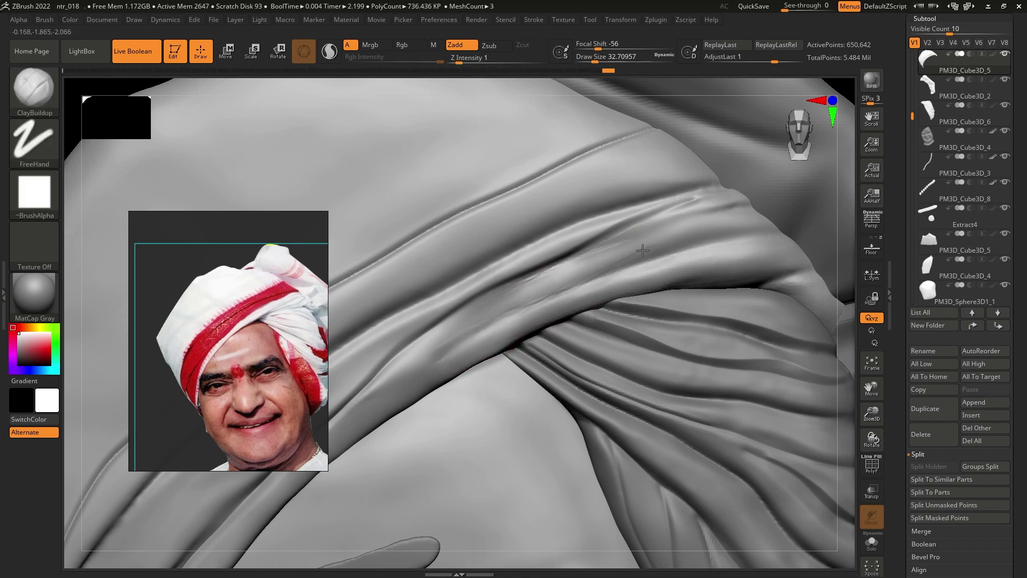
mouse_move(642, 251)
mouse_down()
mouse_move(556, 267)
mouse_move(636, 246)
mouse_up()
drag(480, 317, 473, 327)
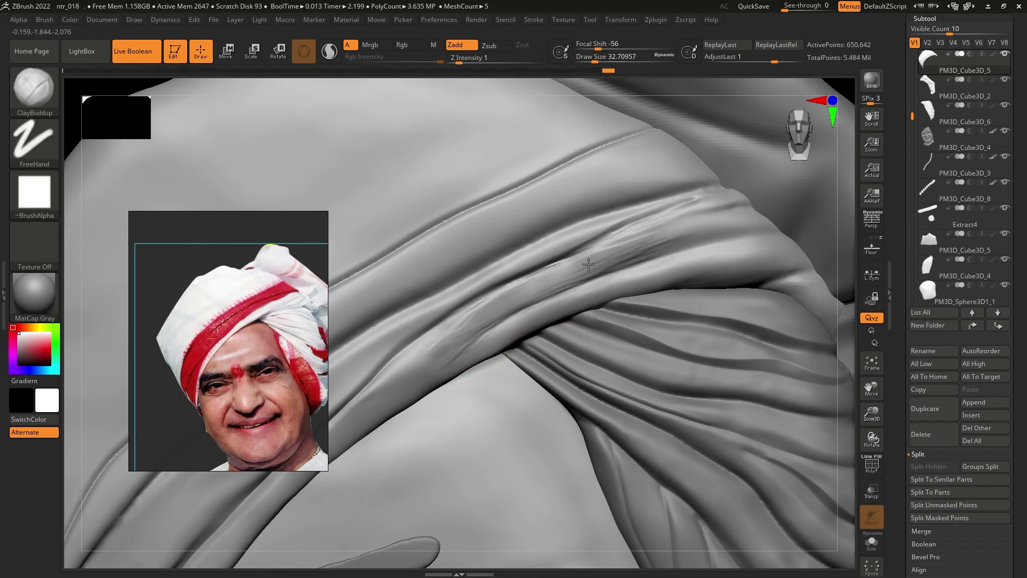
key(shift)
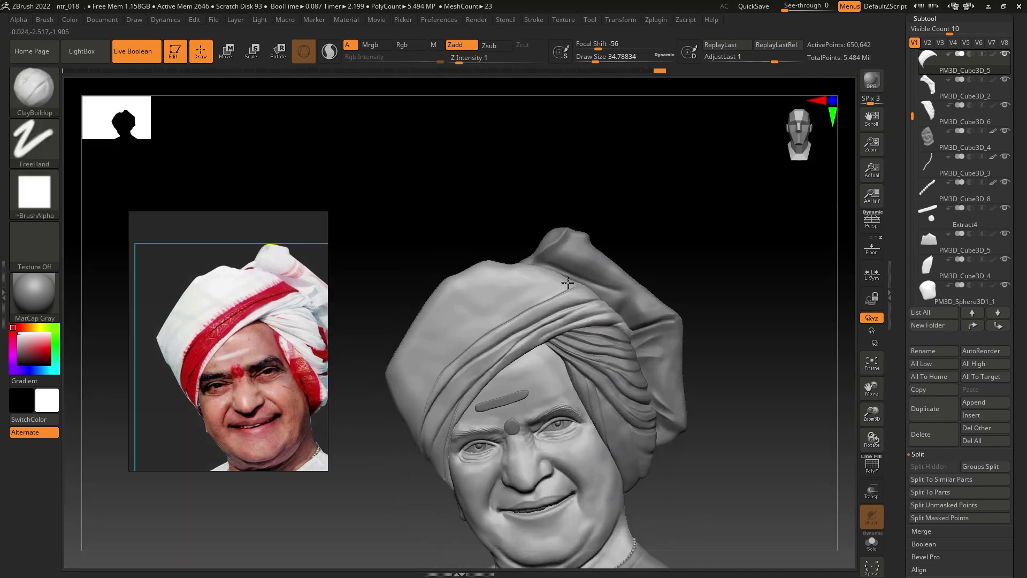
Step: Enlarge the brush and lasso-mask a wide band along the turban edge
key(b)
key(m)
key(v)
key(s)
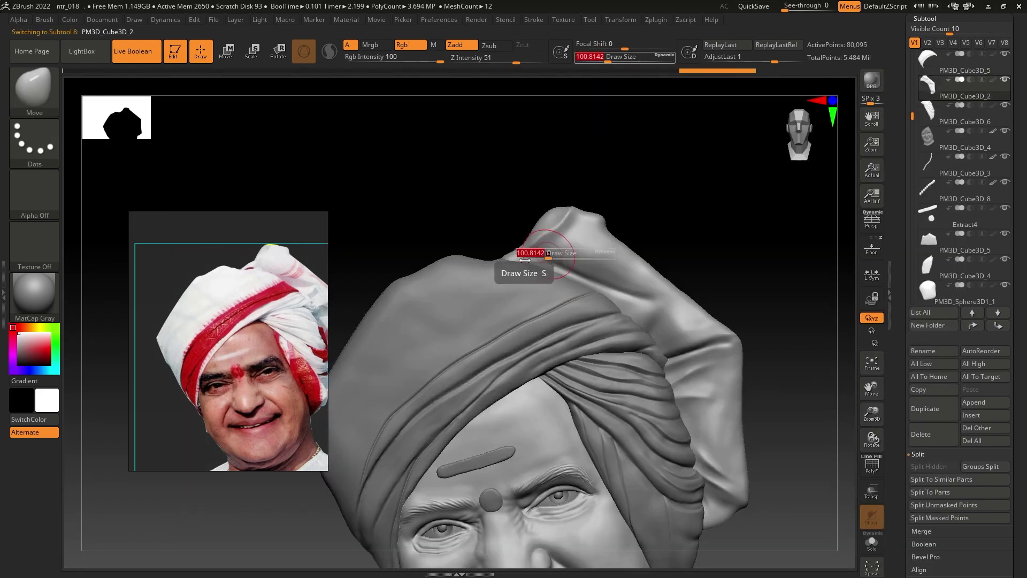
key(s)
drag(444, 305, 496, 298)
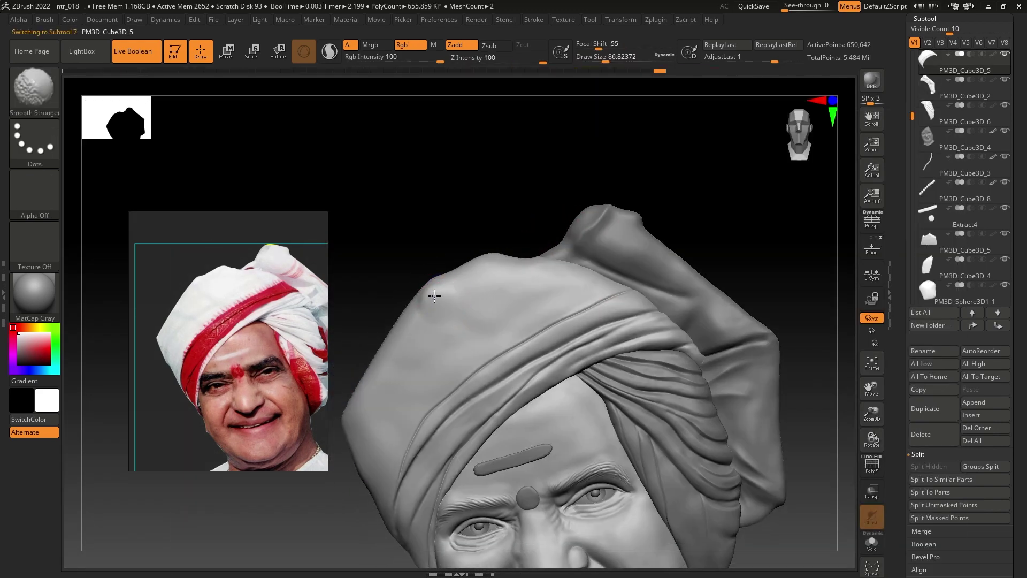
right_drag(495, 298, 496, 264)
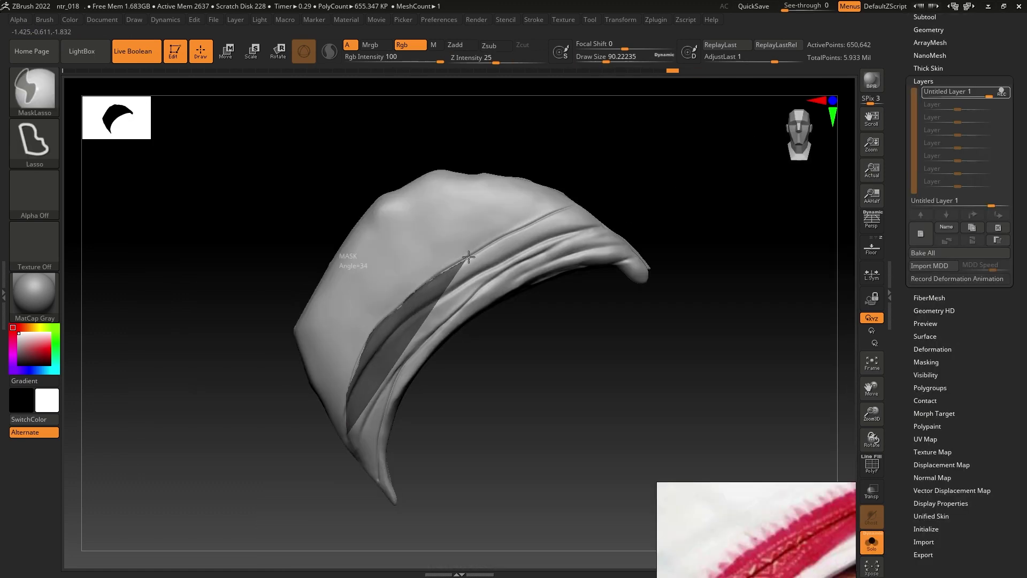
ctrl+drag(469, 257, 499, 266)
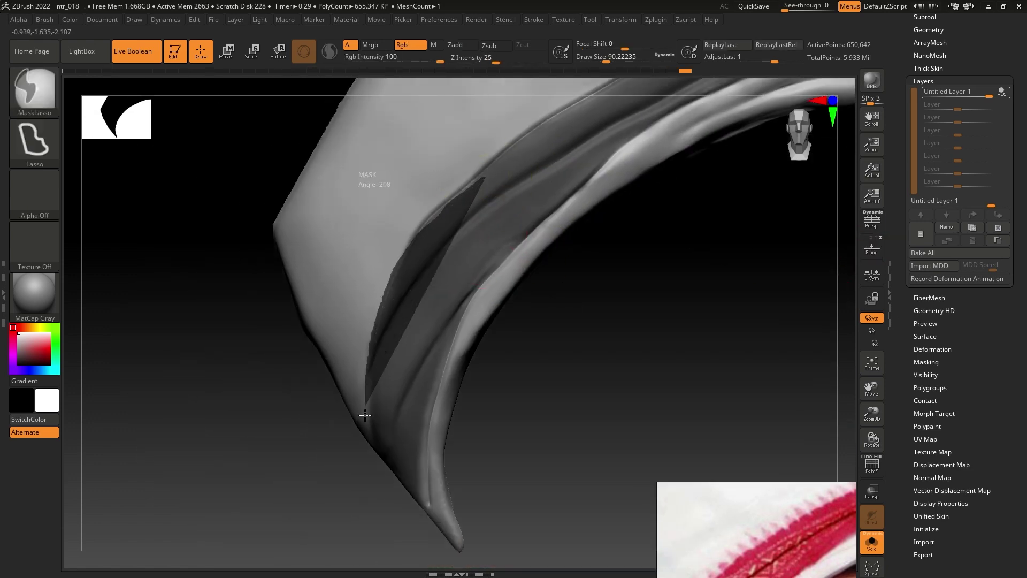
Step: Mask further stretches of the turban border and inspect the patterned band up close
ctrl+drag(390, 184, 427, 410)
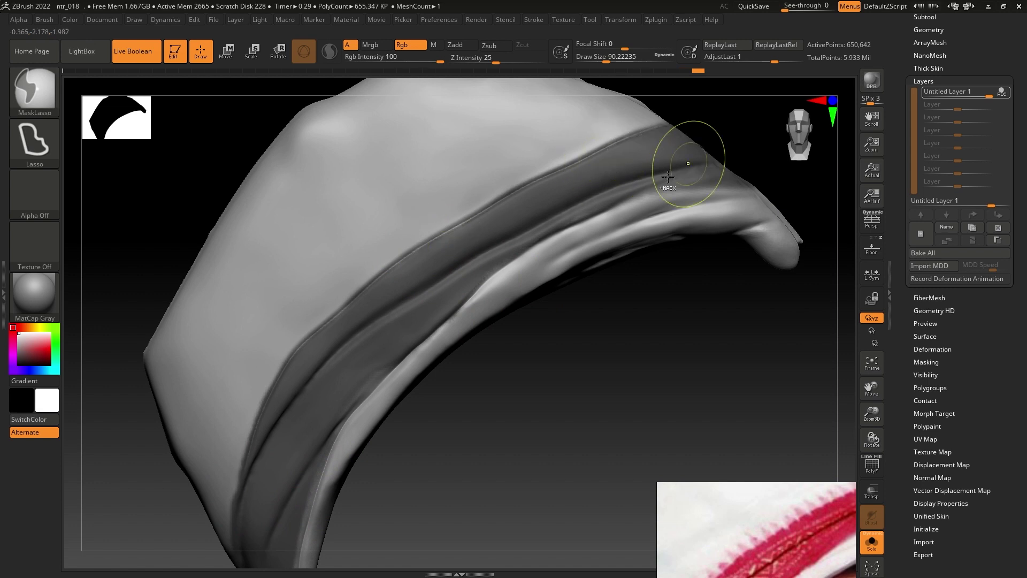
ctrl+drag(513, 259, 656, 197)
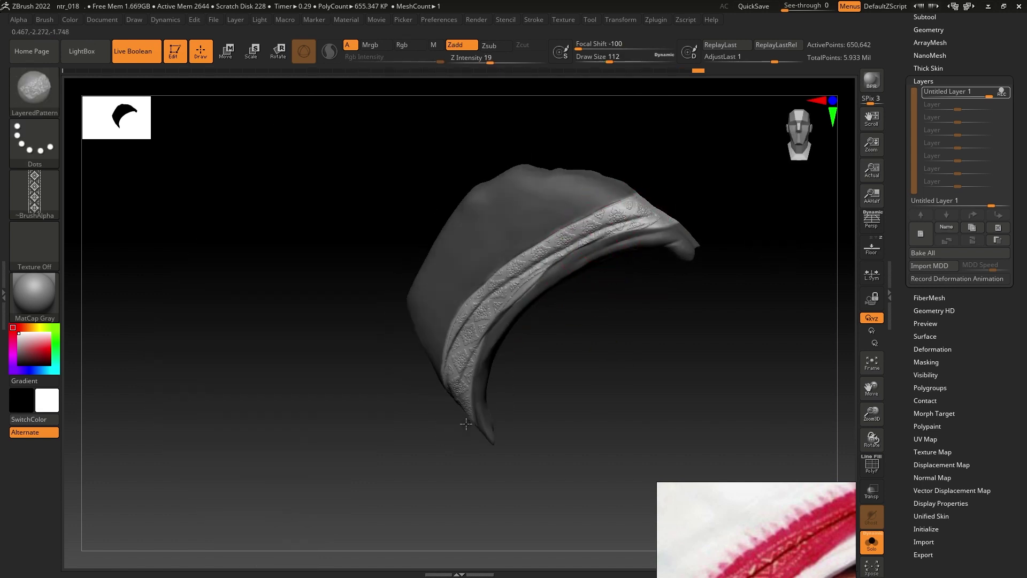
drag(466, 424, 402, 420)
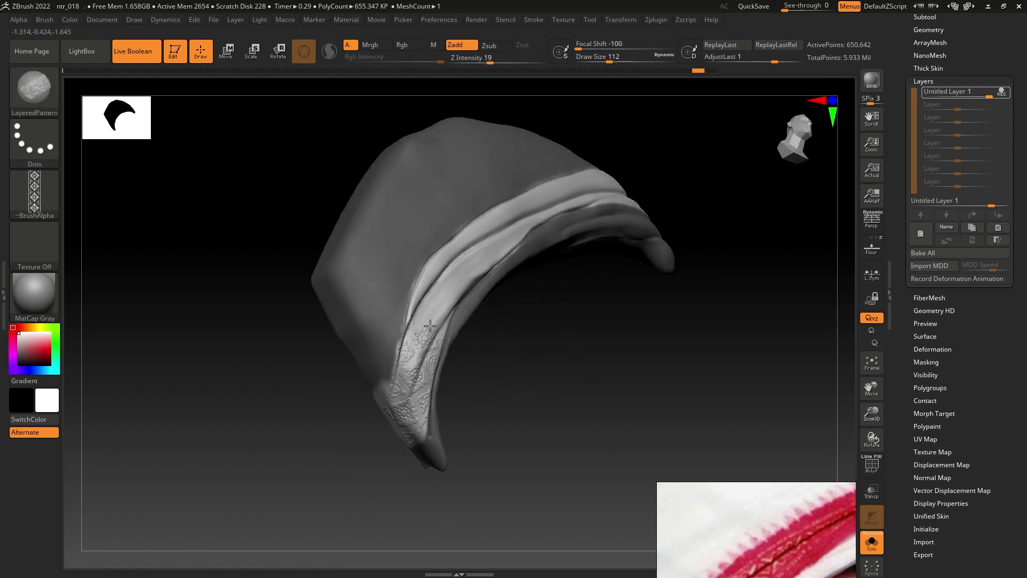
right_drag(558, 199, 791, 244)
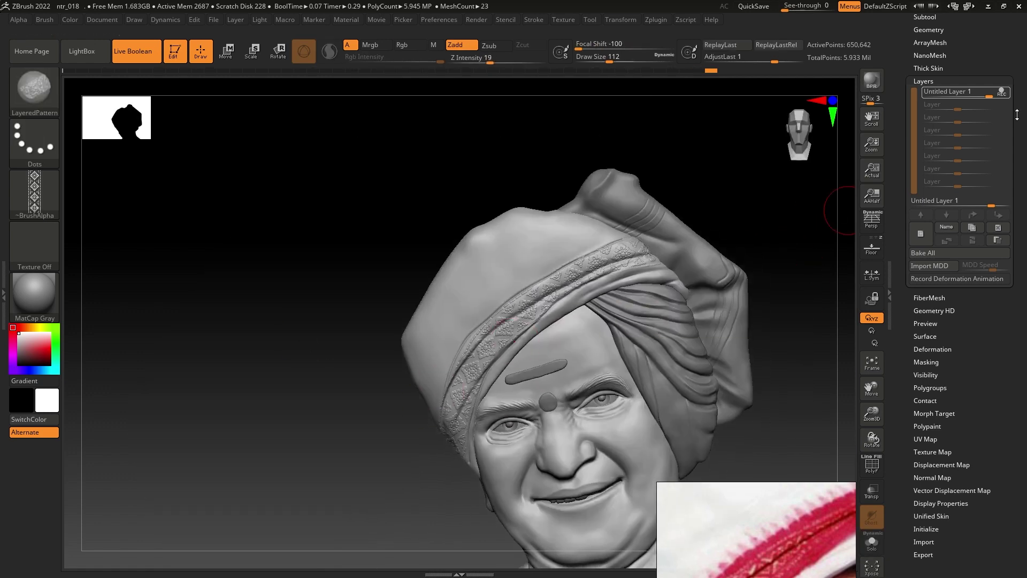
Step: Bring the whole face and turban back into view and pick the block piece beside it
drag(989, 96, 980, 95)
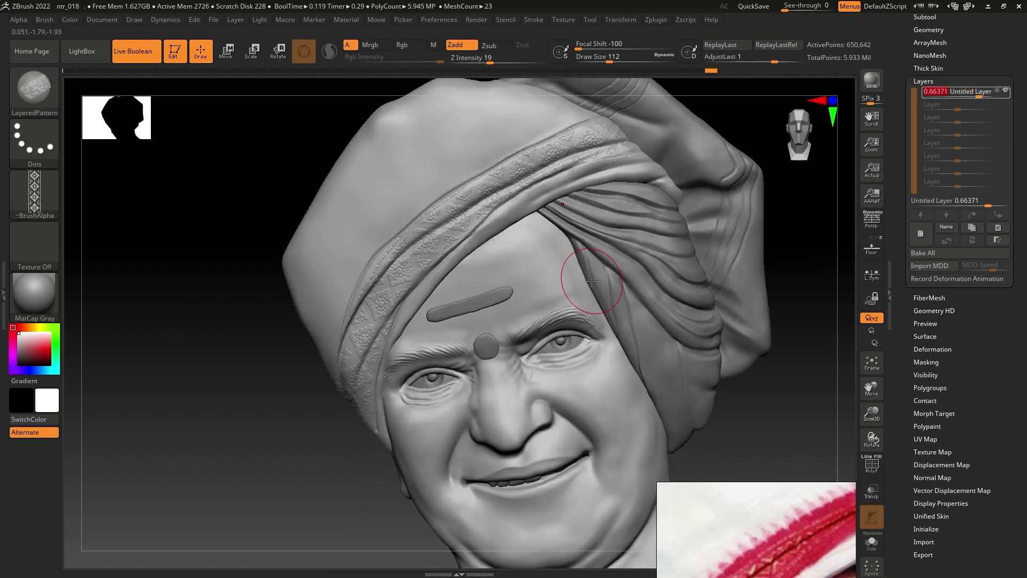
mouse_move(688, 396)
right_down()
mouse_move(672, 294)
mouse_move(642, 309)
right_up()
alt+click(638, 97)
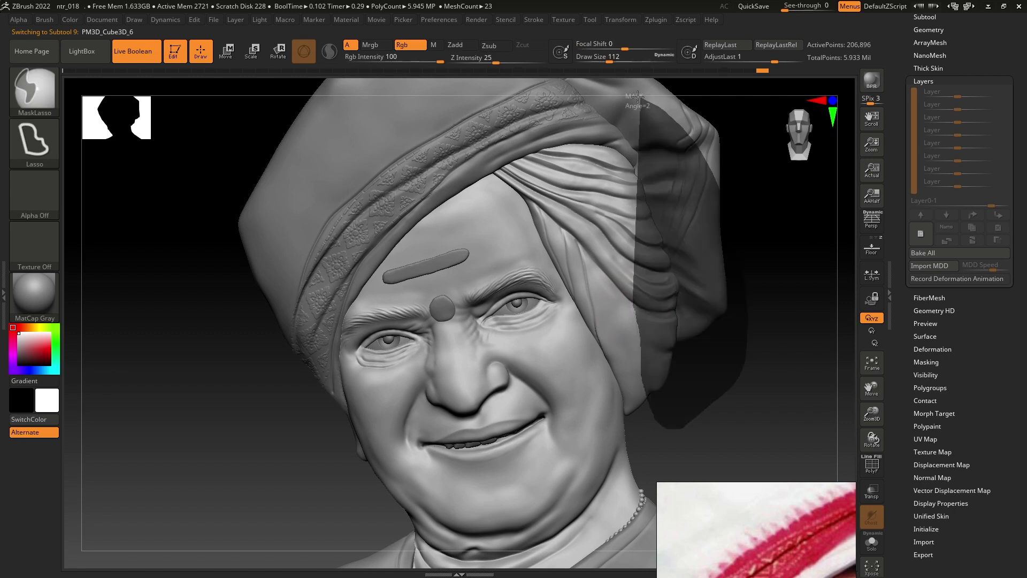
drag(541, 176, 663, 243)
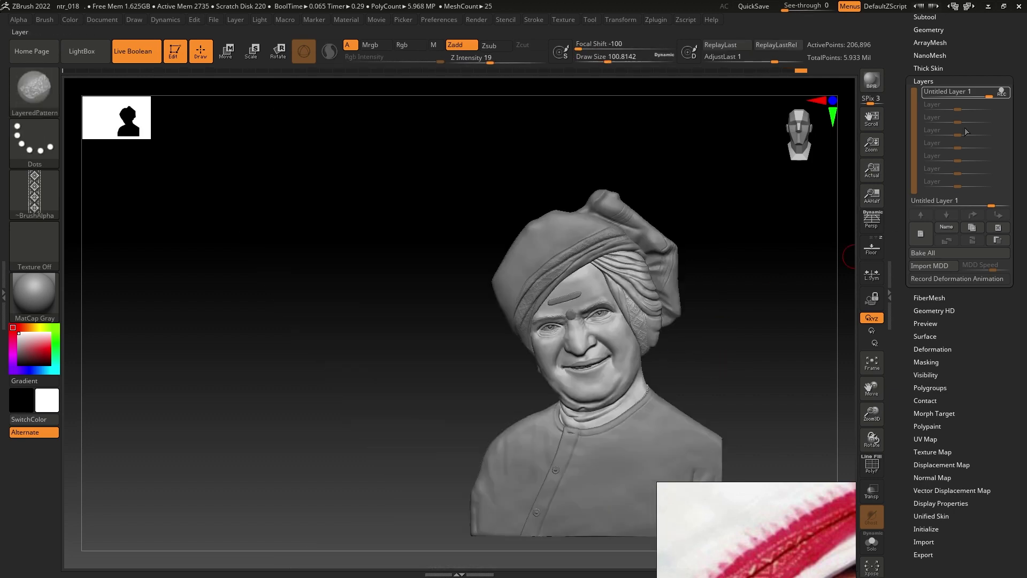
Step: Reduce the turban pattern layer's intensity, then enlarge and rotate the bust to review it
drag(989, 95, 983, 95)
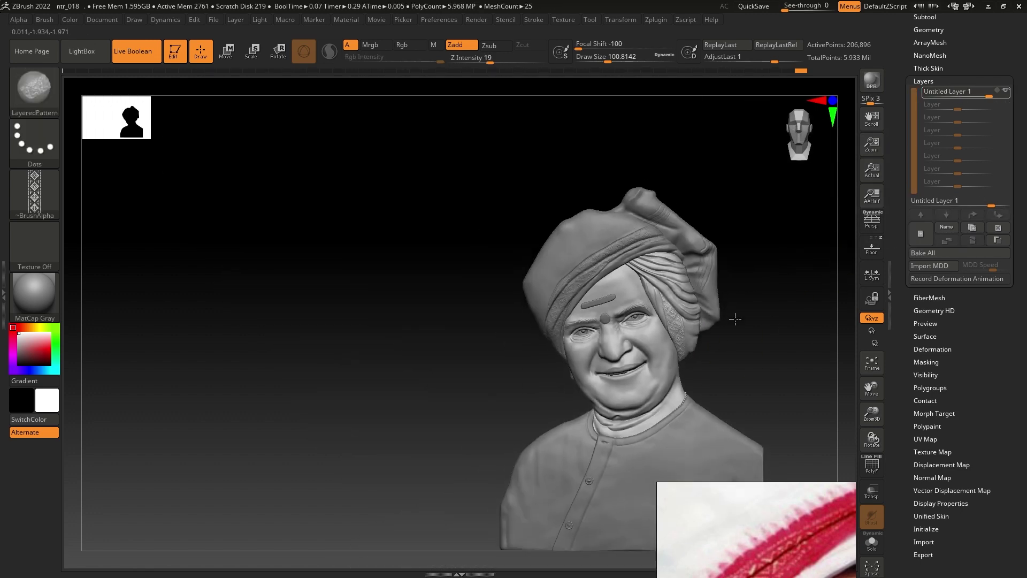
right_click(619, 322)
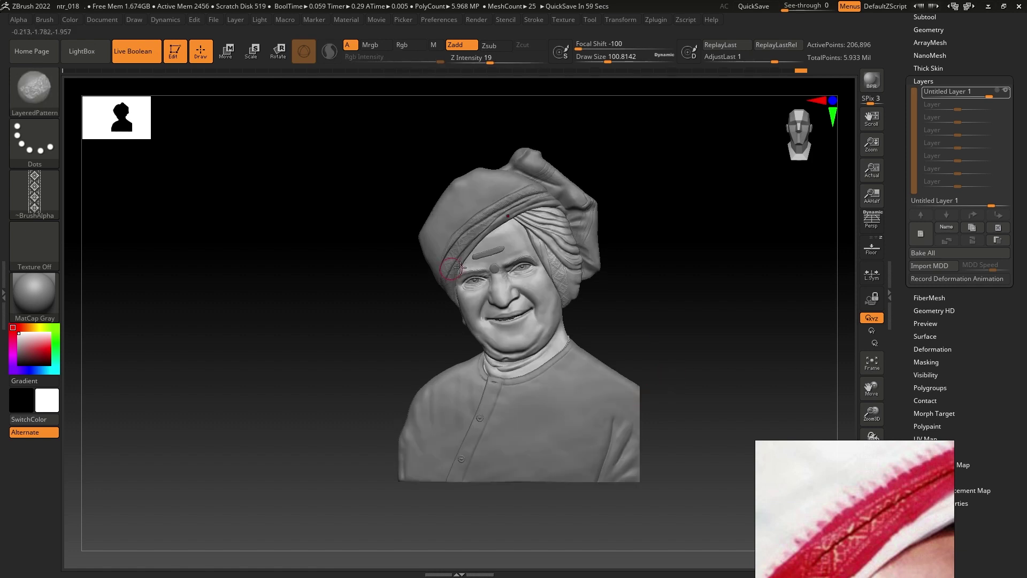
scroll(637, 355, up, 3)
drag(637, 356, 640, 217)
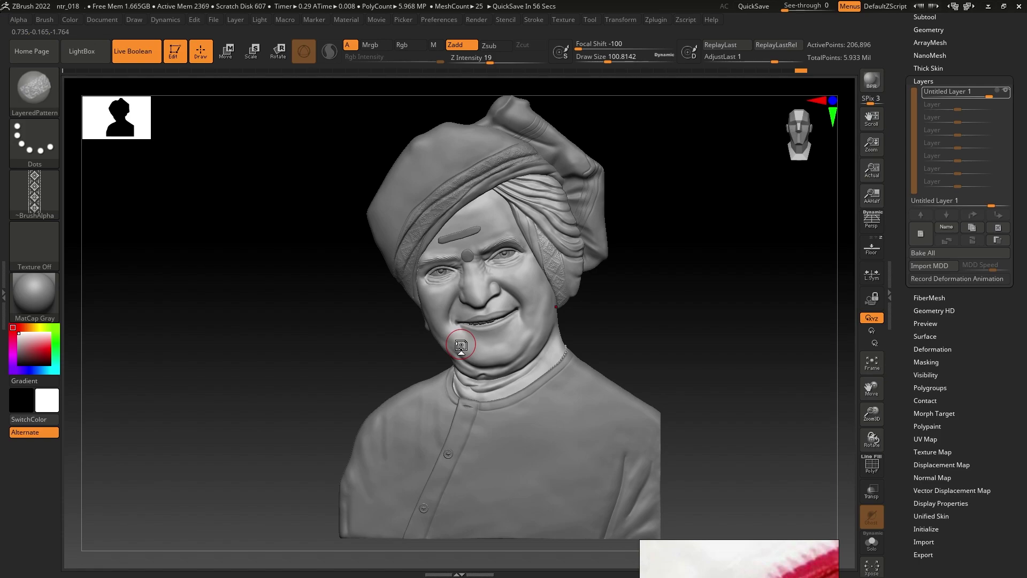
Step: Open a new Chrome tab and focus its search box
key(ctrl+t)
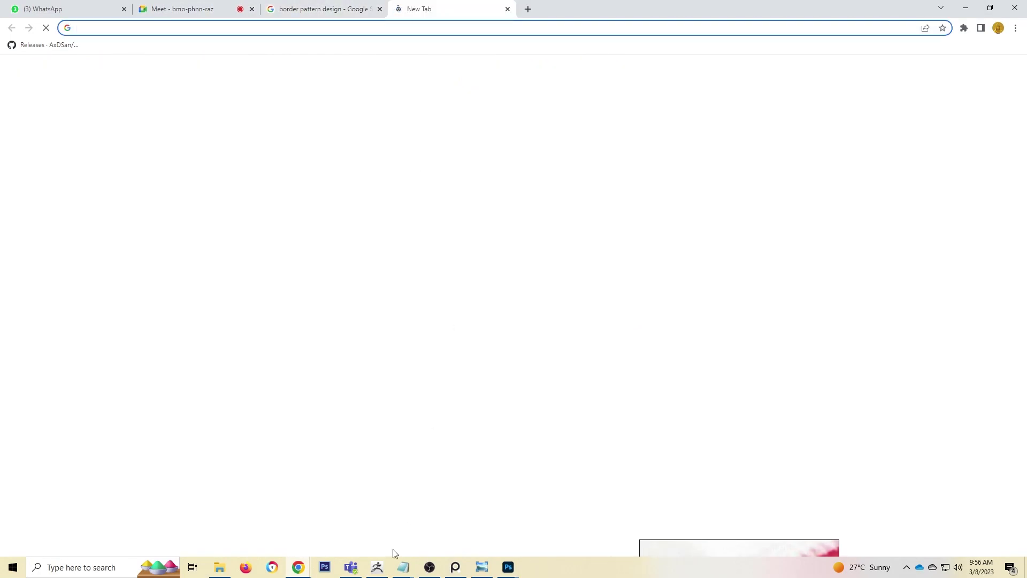
click(418, 227)
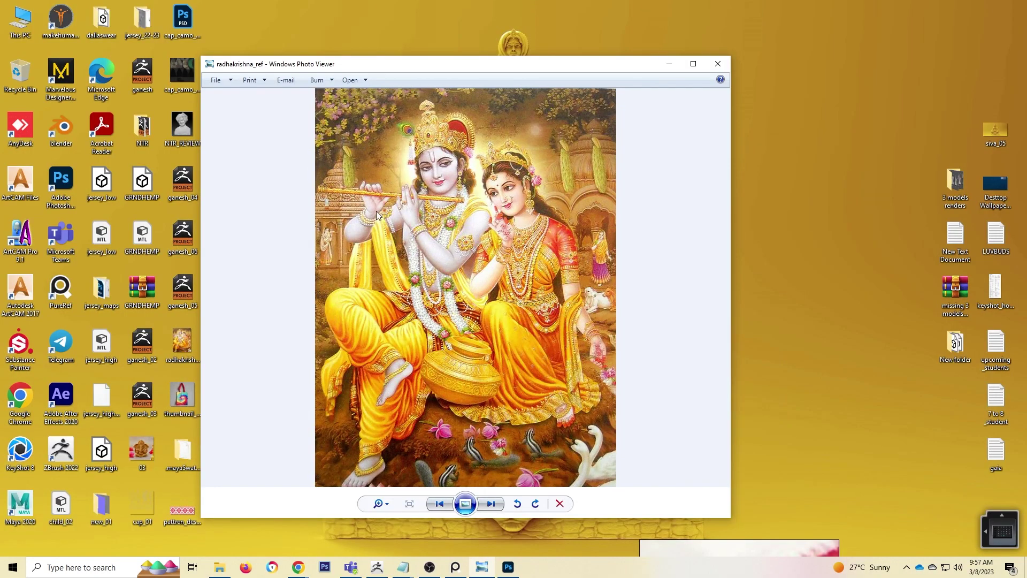
Step: Compare the sculpt with radhakrishna_ref, nudge the Photo Viewer window right, and return to ZBrush
click(383, 564)
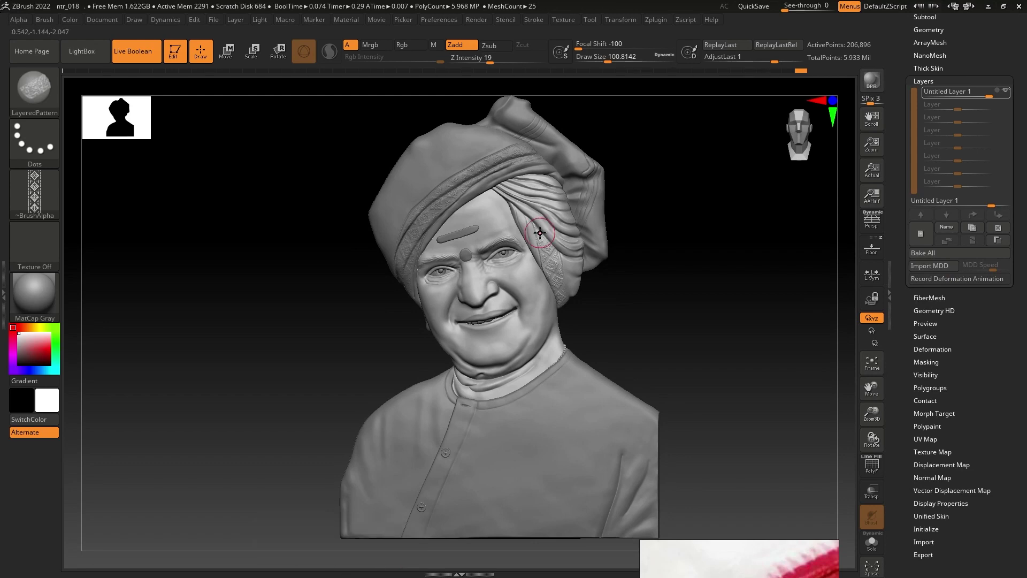
key(alt+Tab)
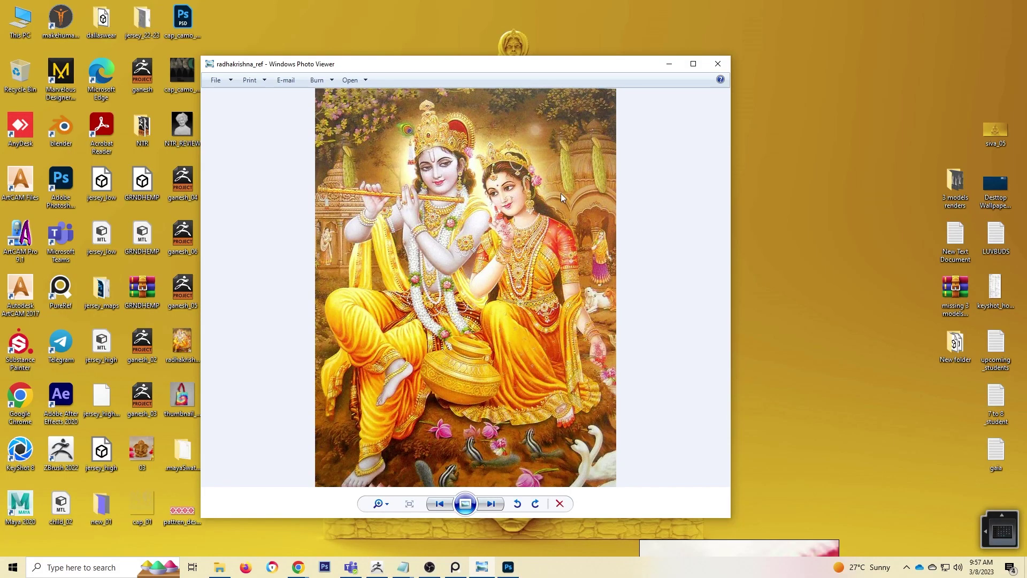
key(alt+Tab)
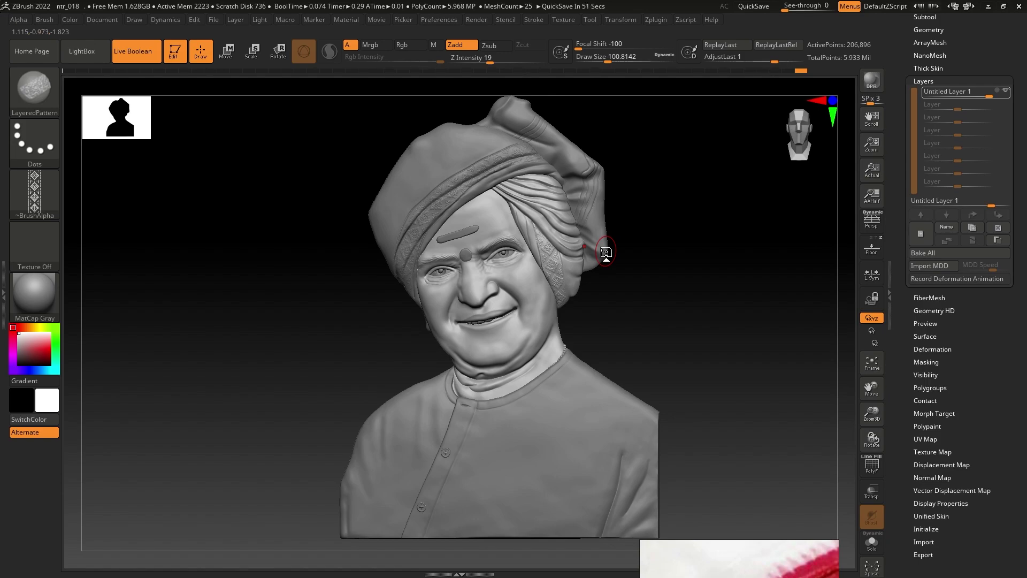
key(alt+Tab)
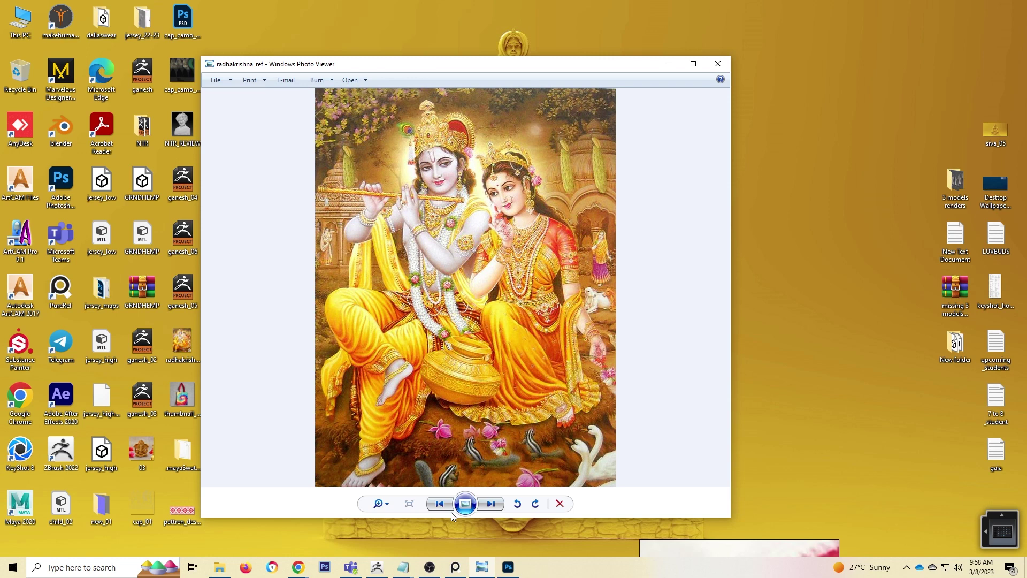
drag(567, 64, 605, 59)
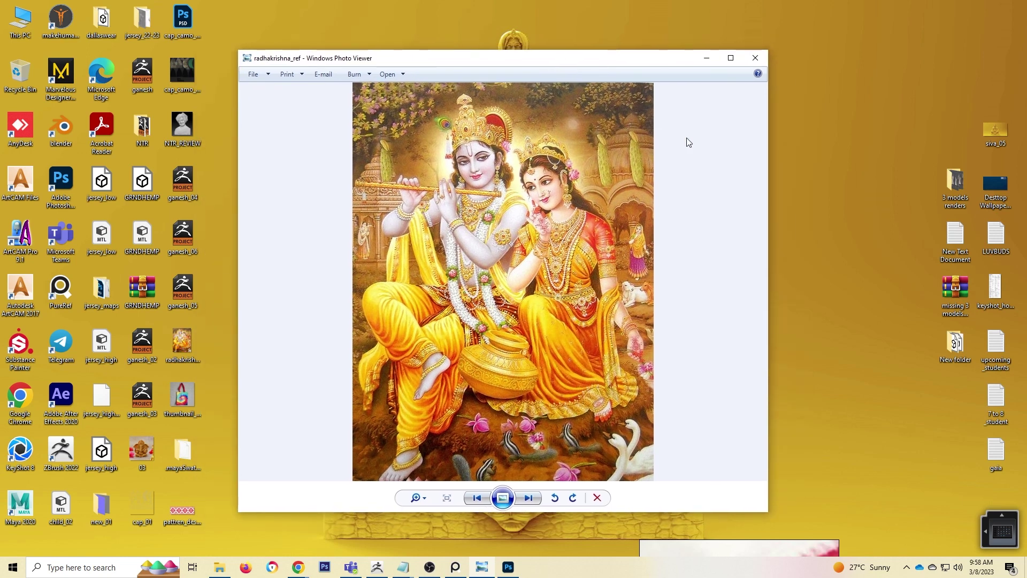
click(377, 567)
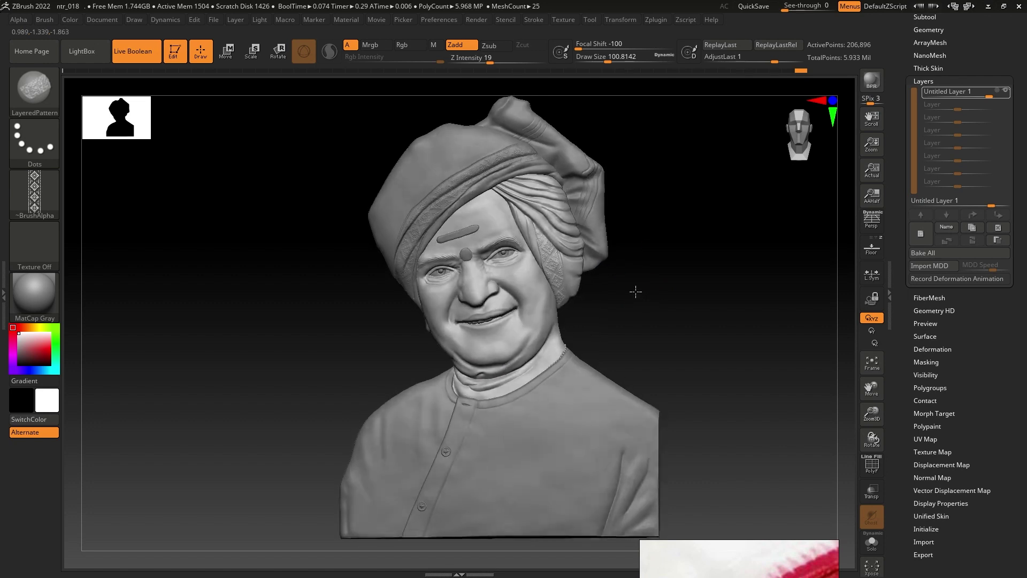